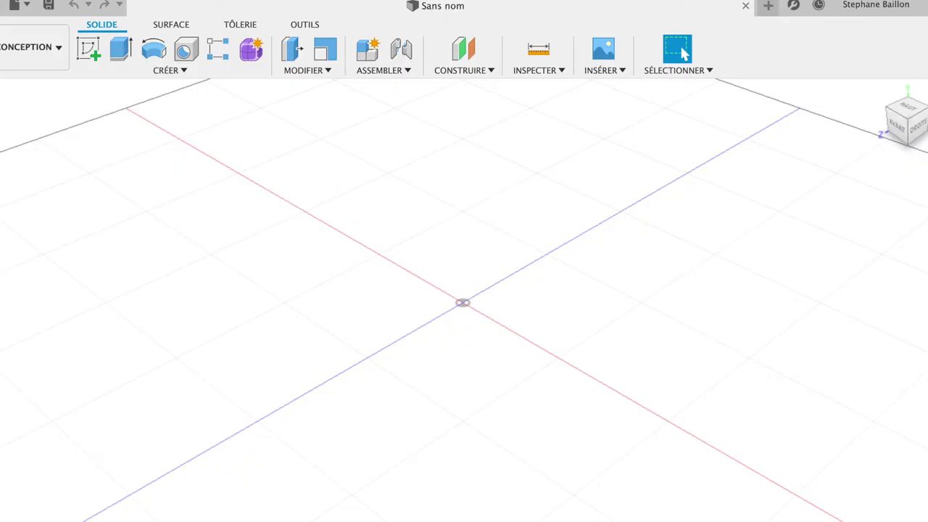
Start a sketch on the horizontal XZ plane, viewed straight down from the top
left_click(89, 50)
left_click(472, 353)
left_click(918, 233)
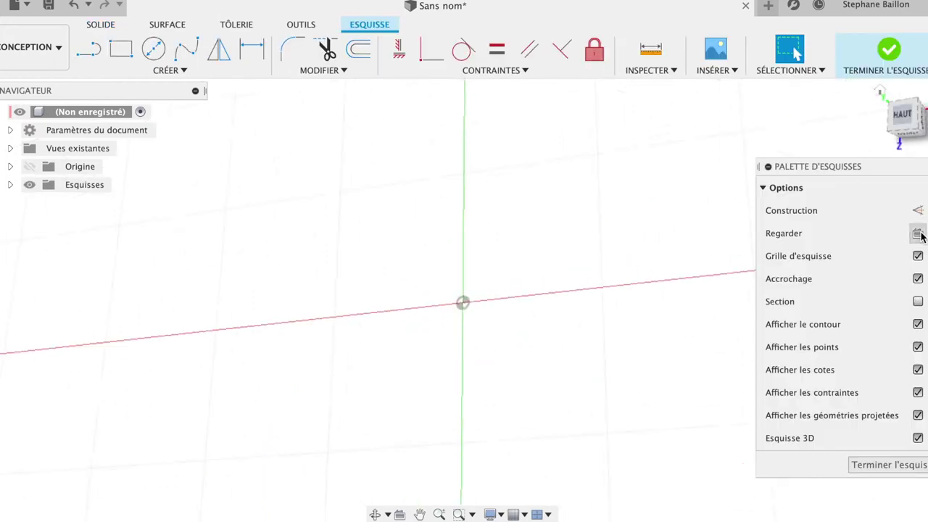
Draw two concentric circles at the origin, Ø100 mm and Ø80 mm
left_click(153, 48)
left_click(462, 302)
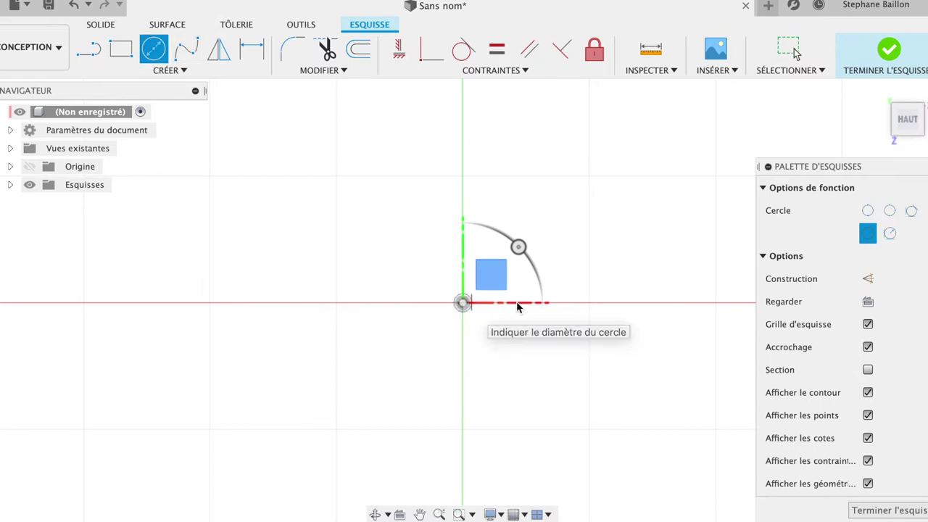
left_click(588, 303)
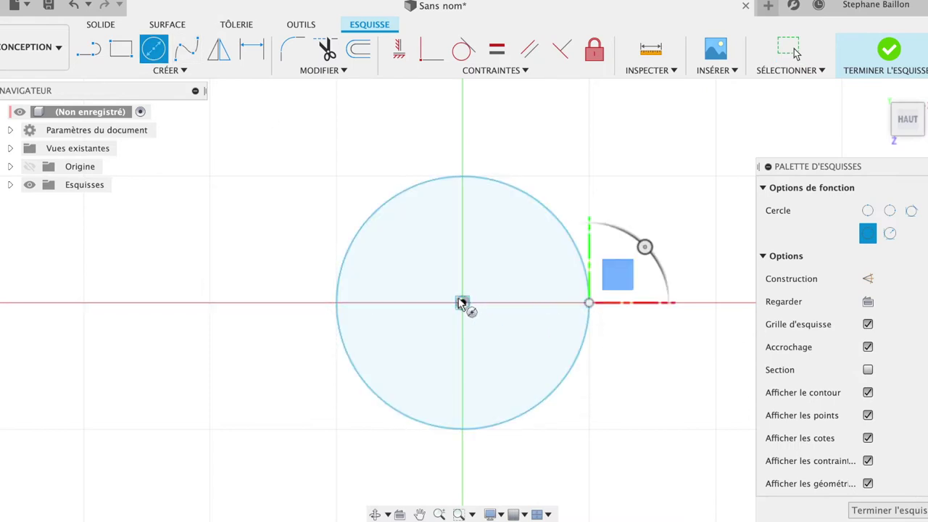
left_click(463, 302)
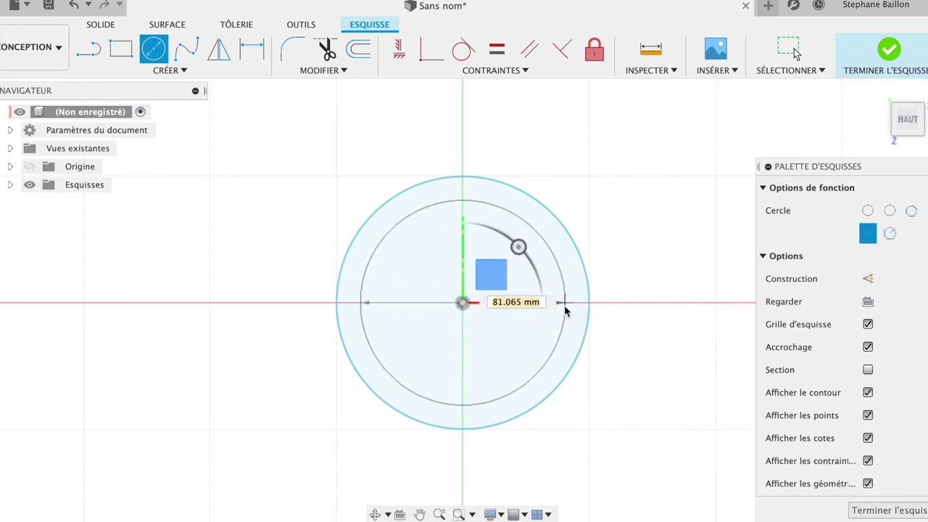
type("80")
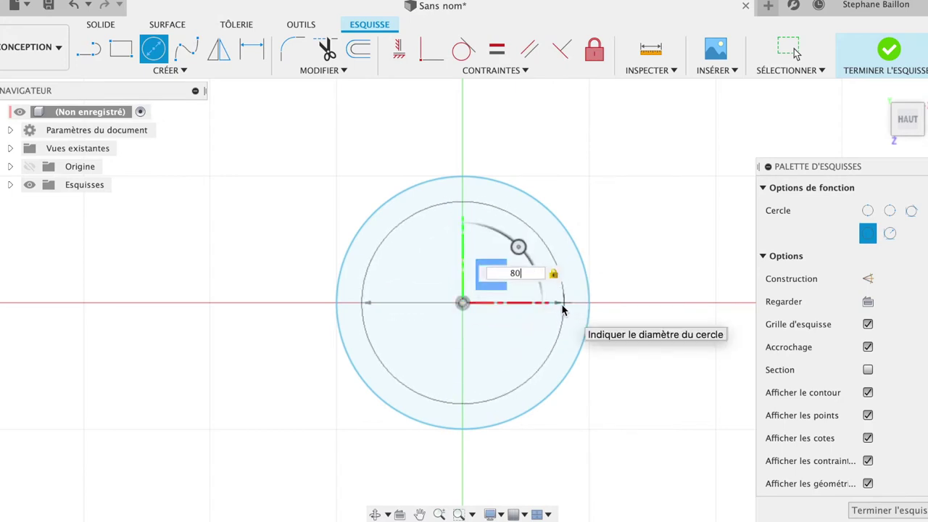
key("Return")
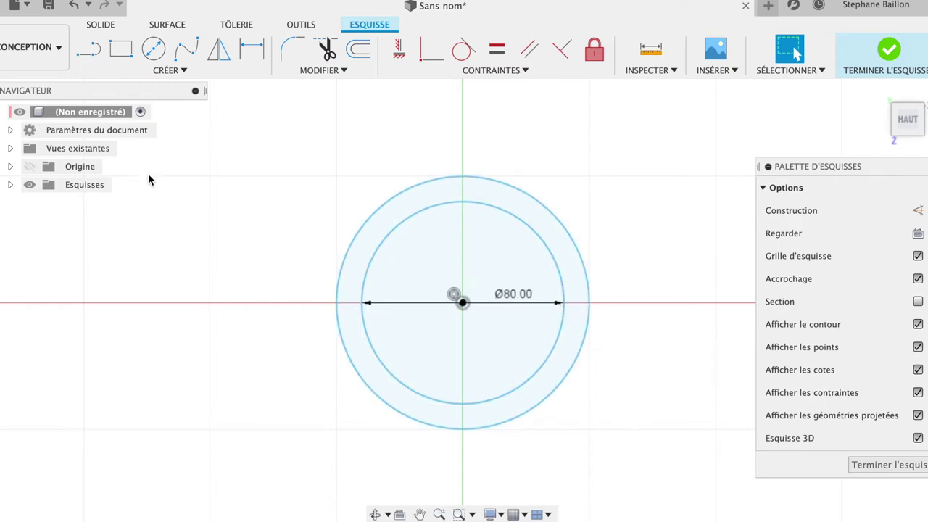
Draw a horizontal line from the centre out to the left past the circles
left_click(88, 49)
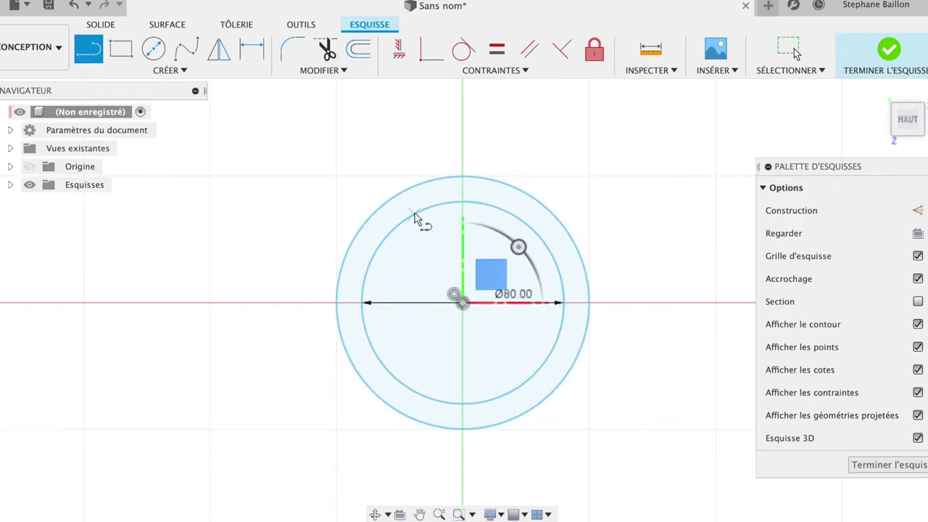
left_click(462, 302)
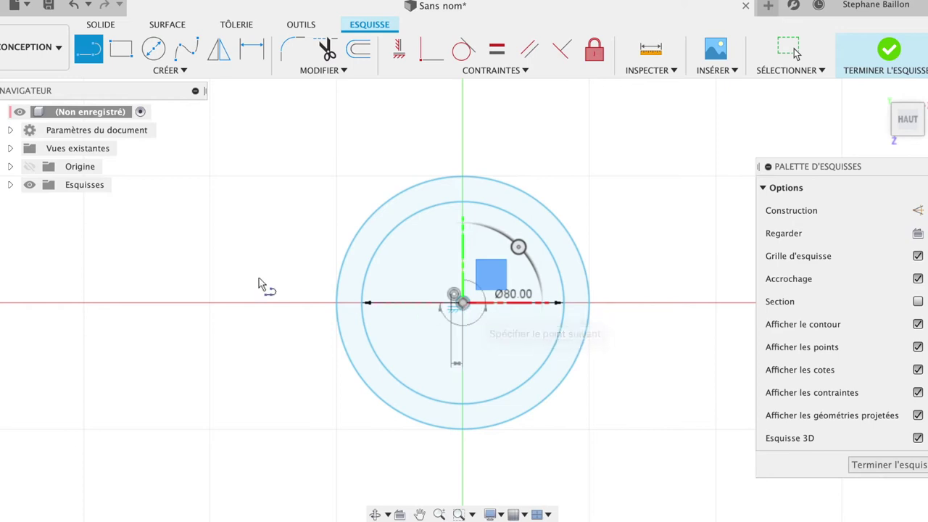
left_click(209, 302)
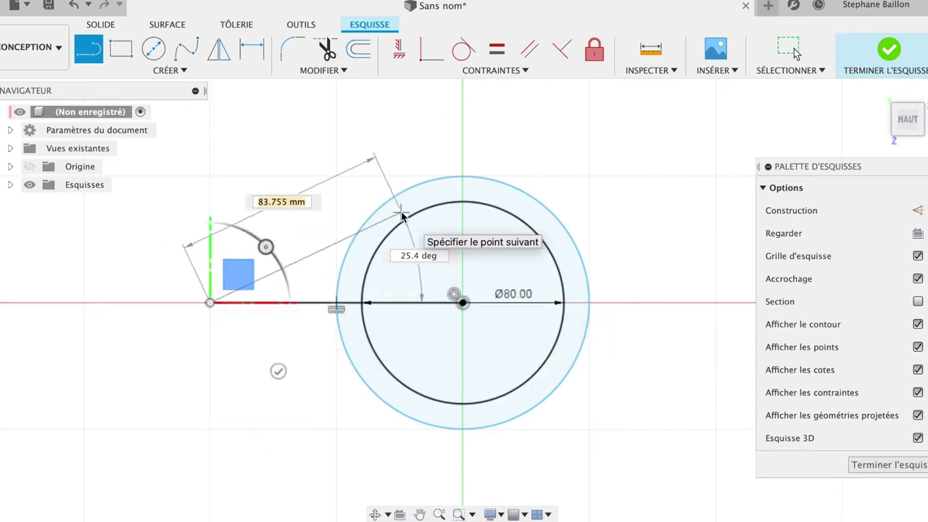
key("Escape")
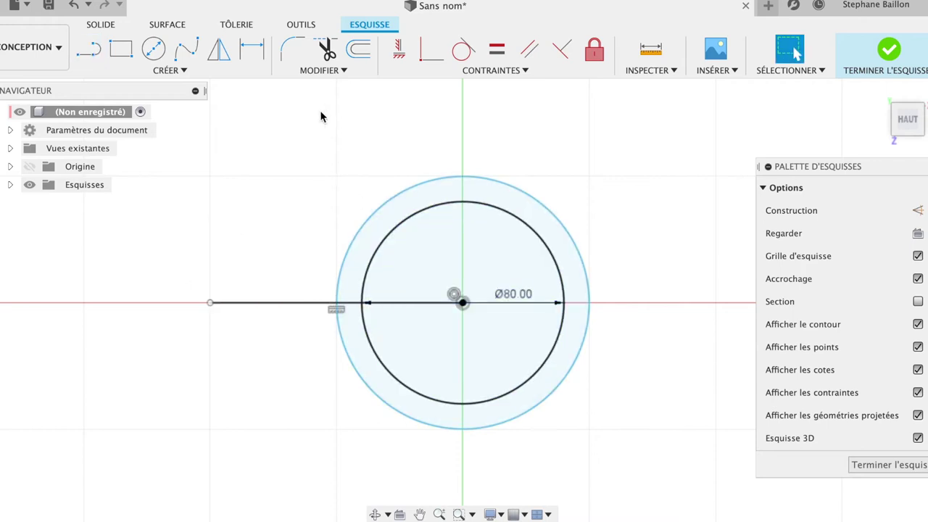
Add a 135° diagonal line up-left from the centre and finish the sketch
left_click(88, 49)
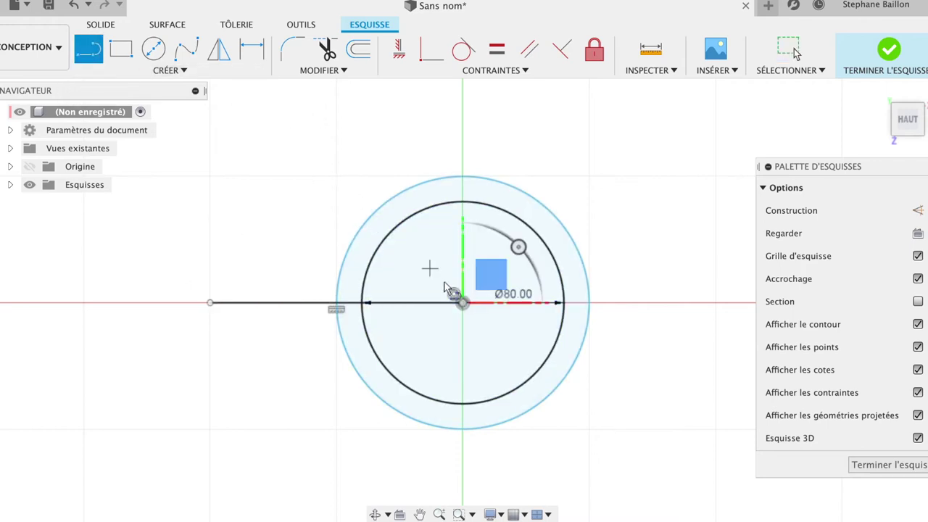
left_click(463, 304)
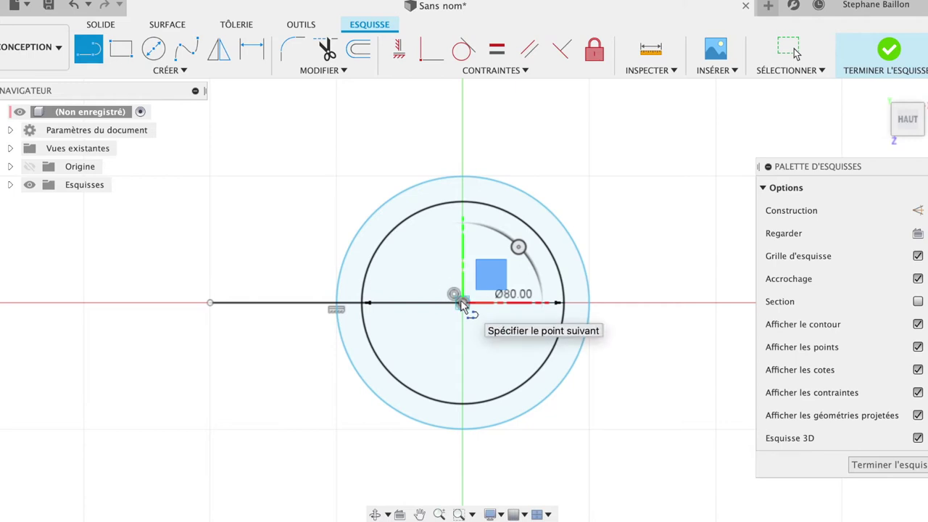
left_click(337, 176)
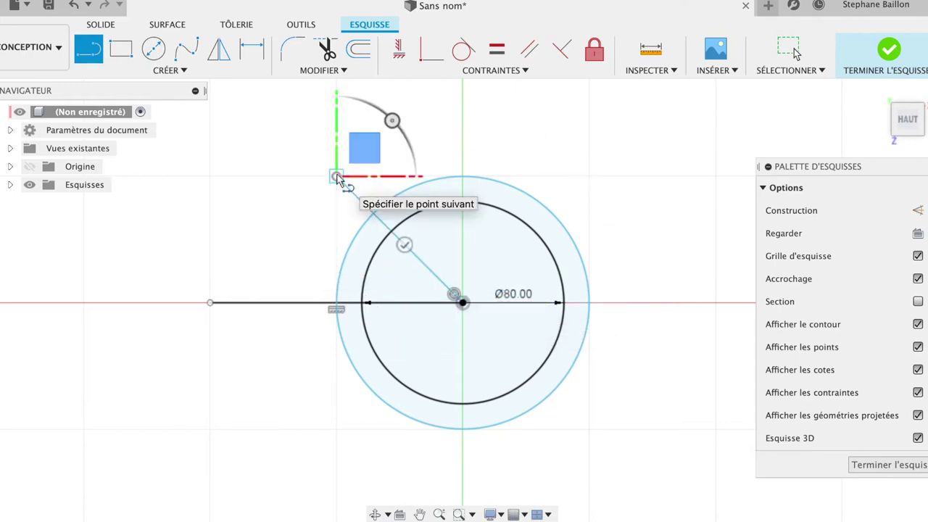
left_click(404, 245)
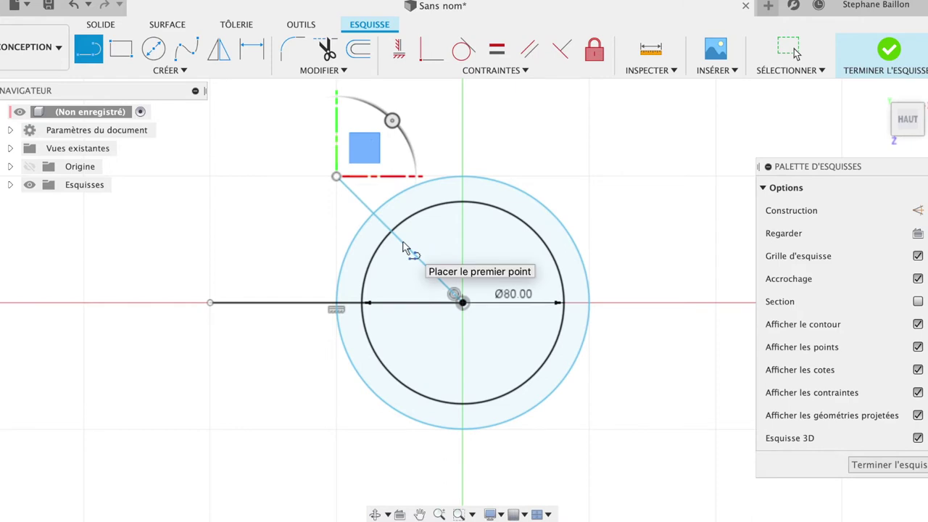
left_click(675, 240)
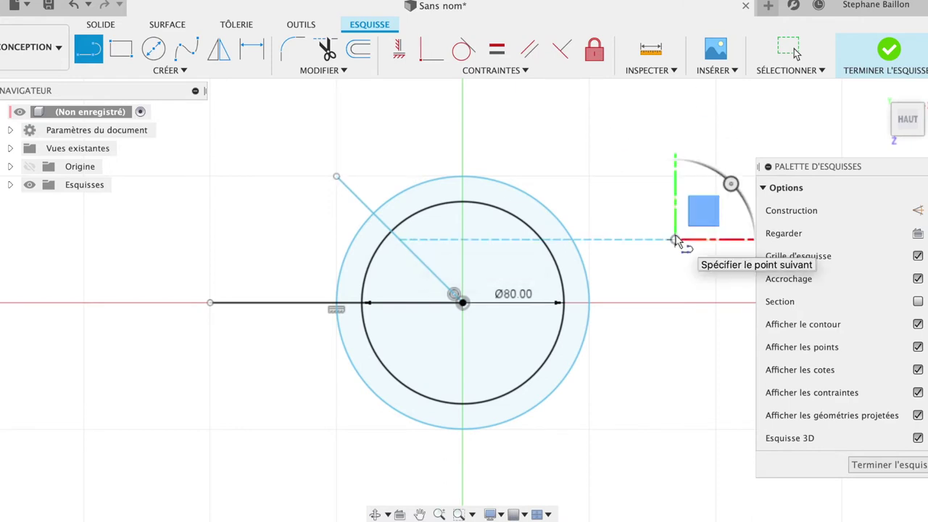
key("Escape")
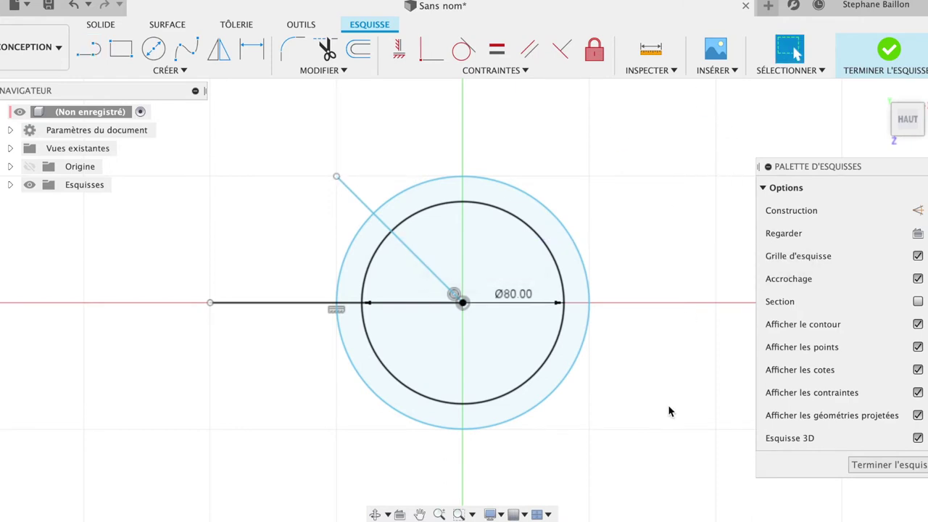
left_click(889, 464)
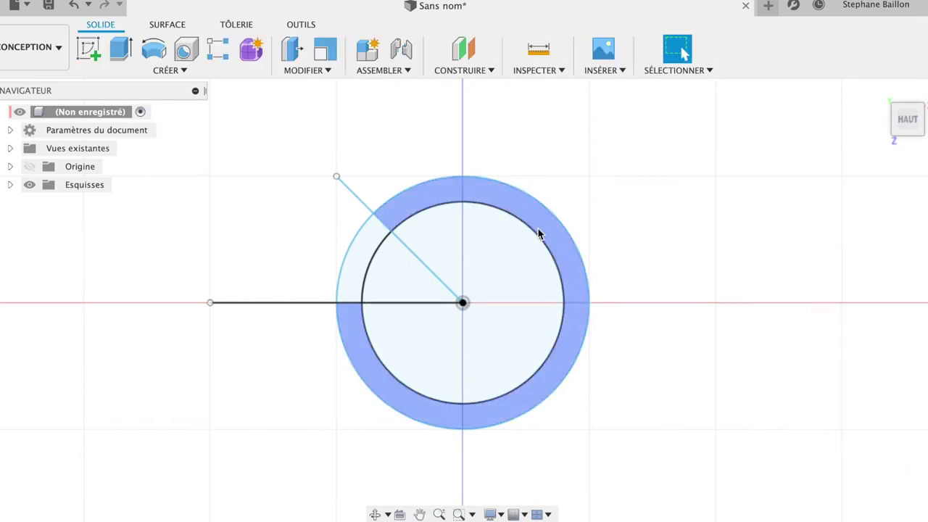
Extrude the small ring sector 10 mm as body Corps1
left_click(354, 251)
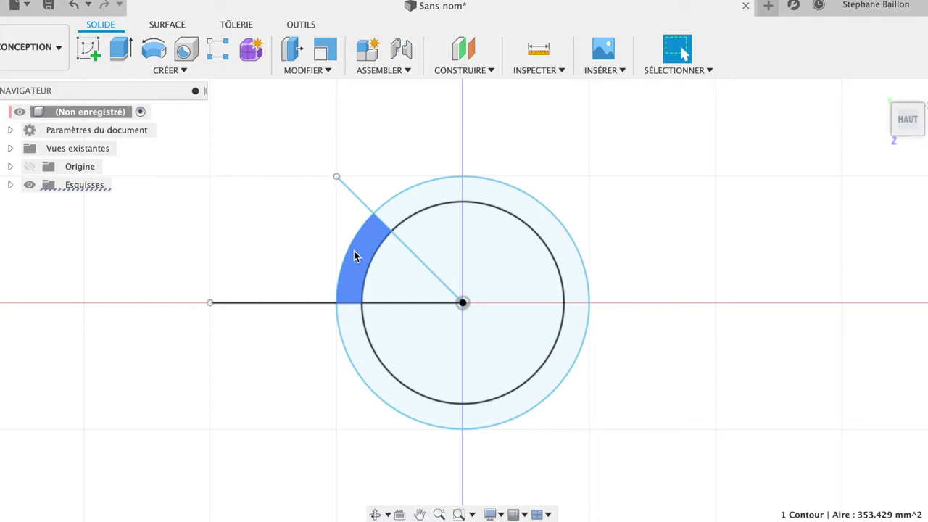
key("e")
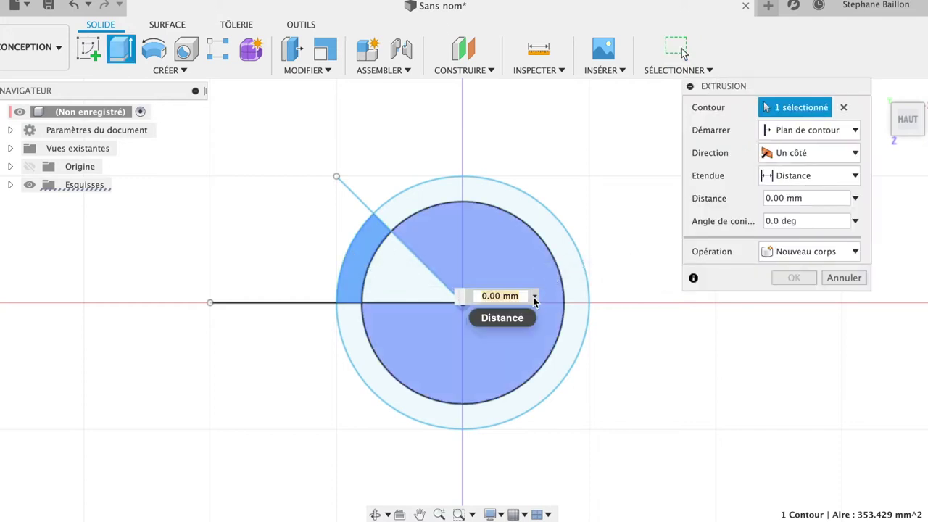
left_click(534, 297)
left_click(522, 315)
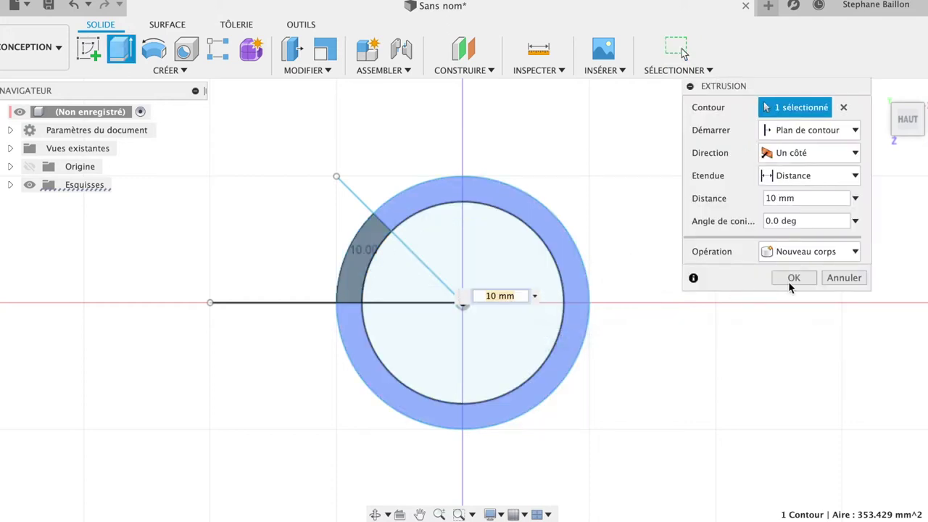
left_click(798, 280)
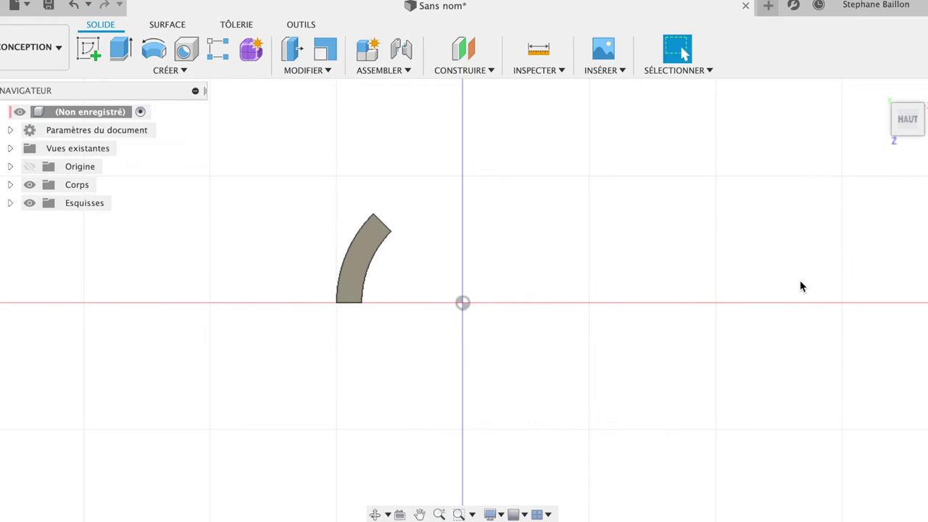
Hide body Corps1 and show sketch Esquisse1 again
left_click(10, 204)
left_click(10, 185)
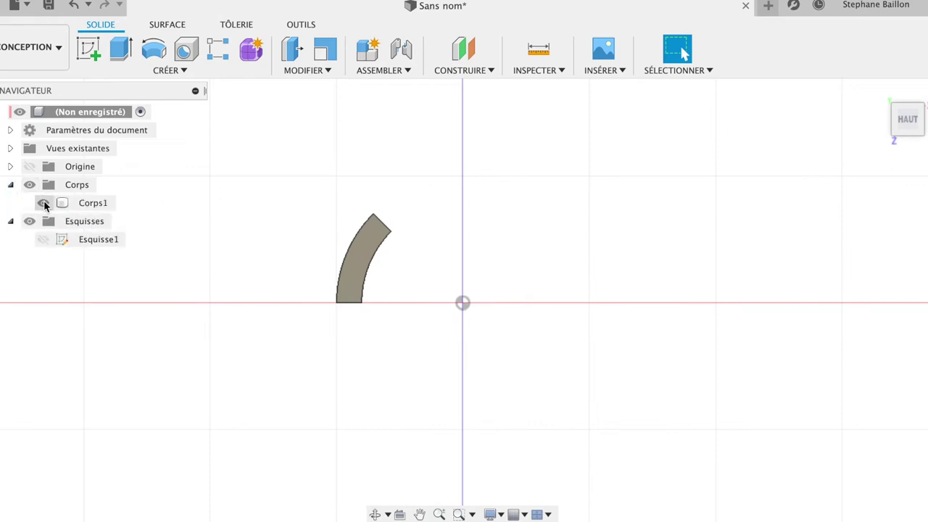
left_click(43, 204)
left_click(44, 240)
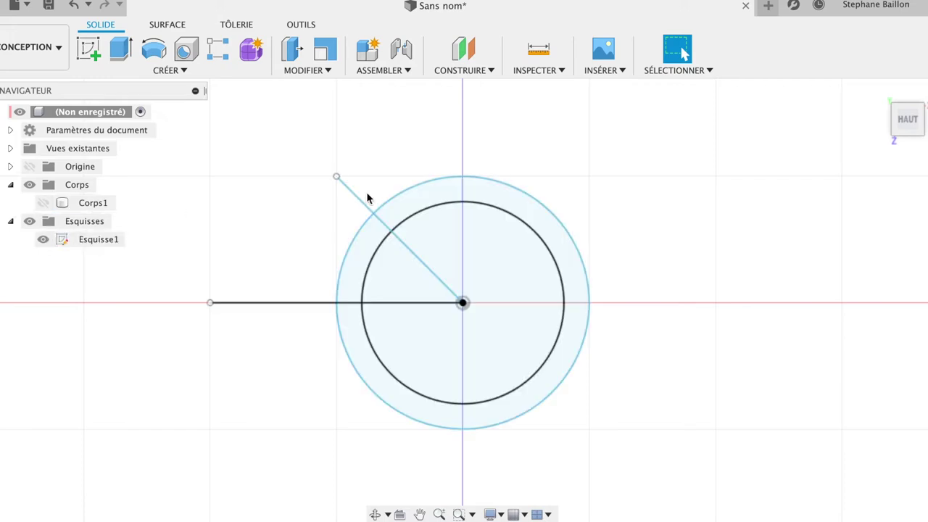
Extrude both ring profiles 10 mm as new body Corps2, then hide it
left_click(448, 192)
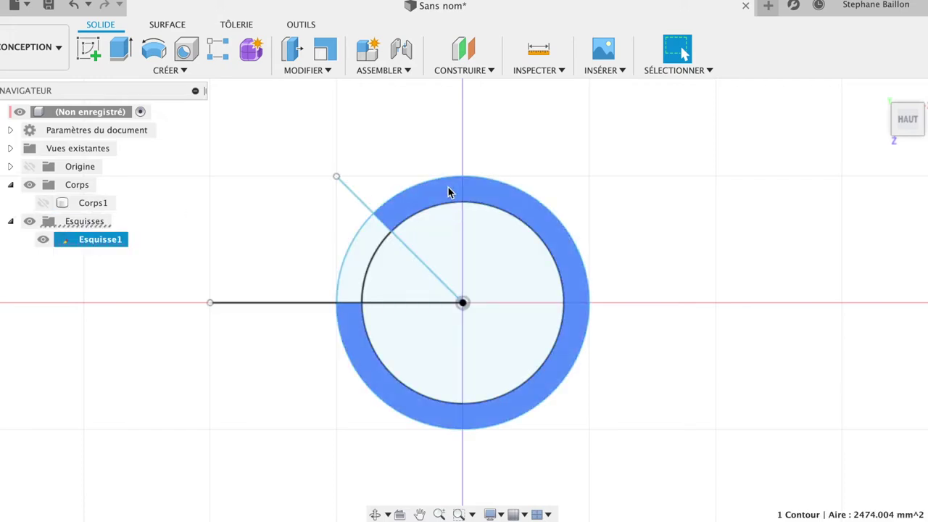
left_click(356, 246, "shift")
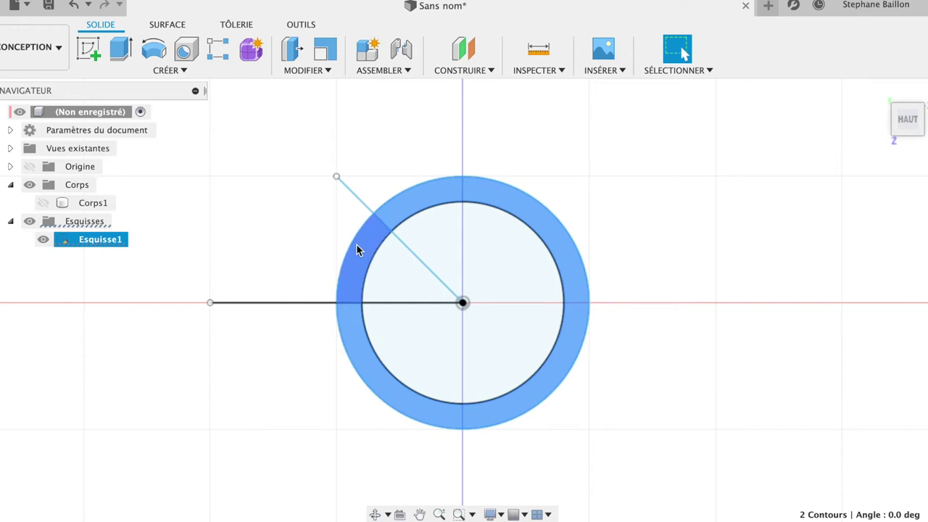
key("e")
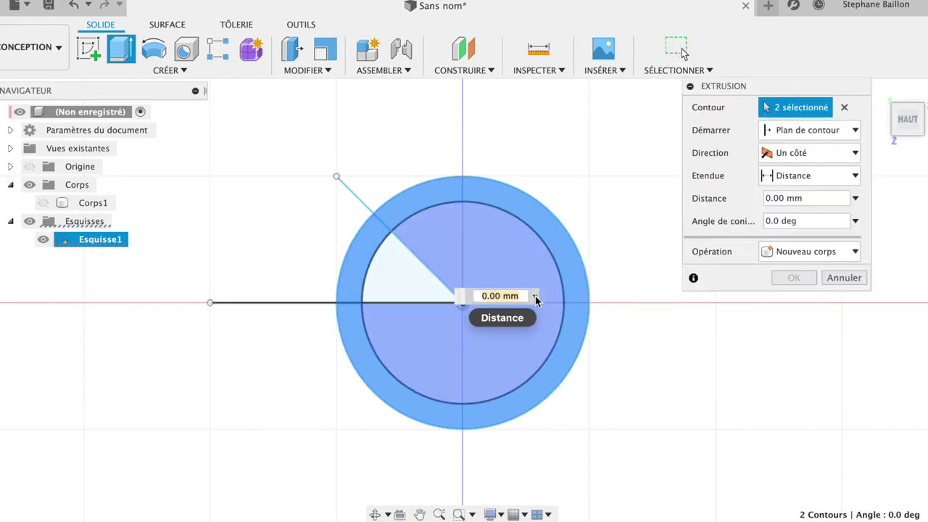
left_click(535, 297)
left_click(519, 315)
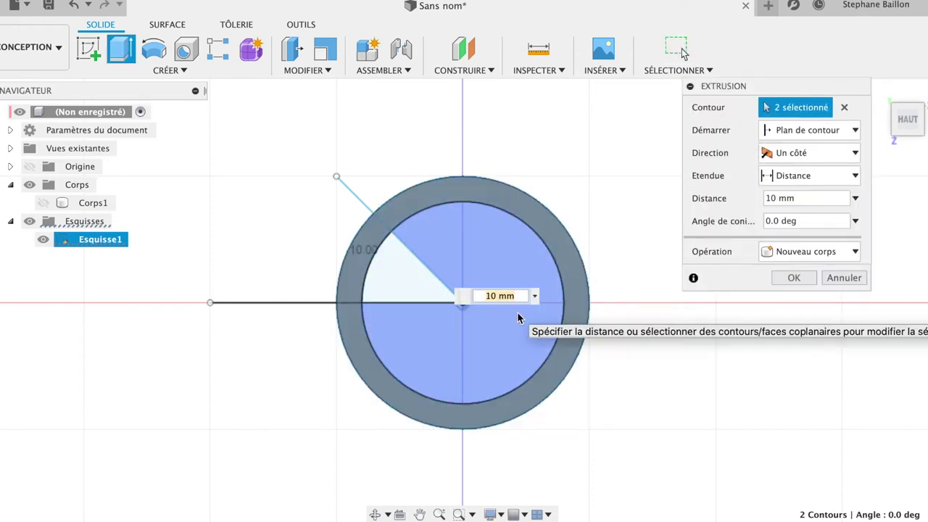
left_click(789, 282)
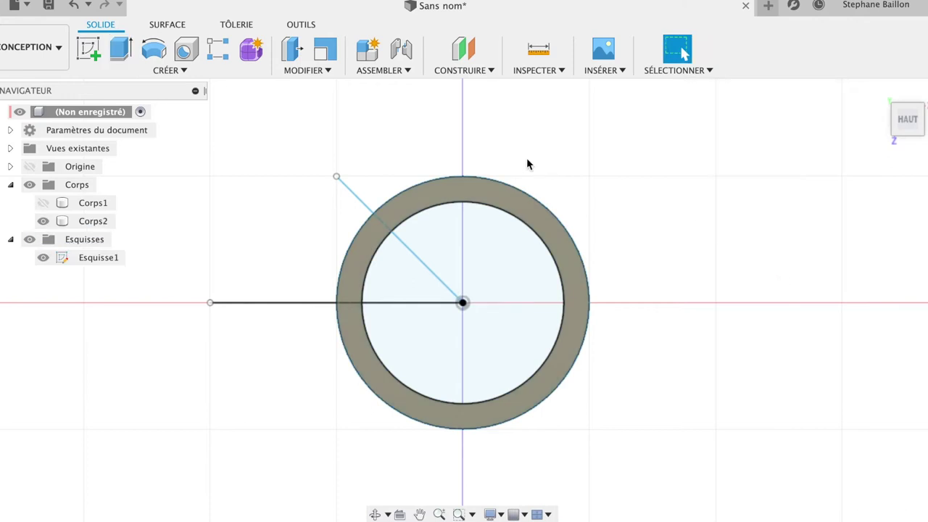
left_click(42, 221)
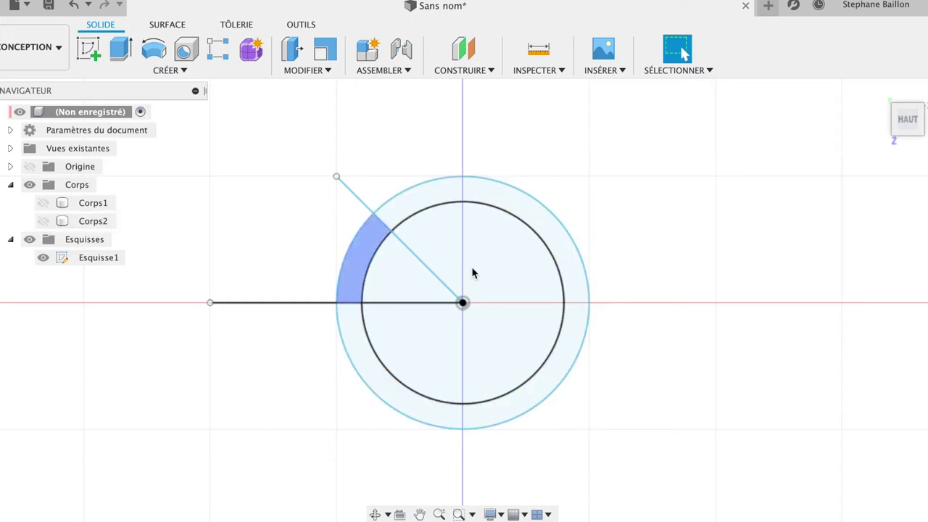
Extrude the disc and wedge sketch profiles 10 mm into a new disc body
left_click(507, 283)
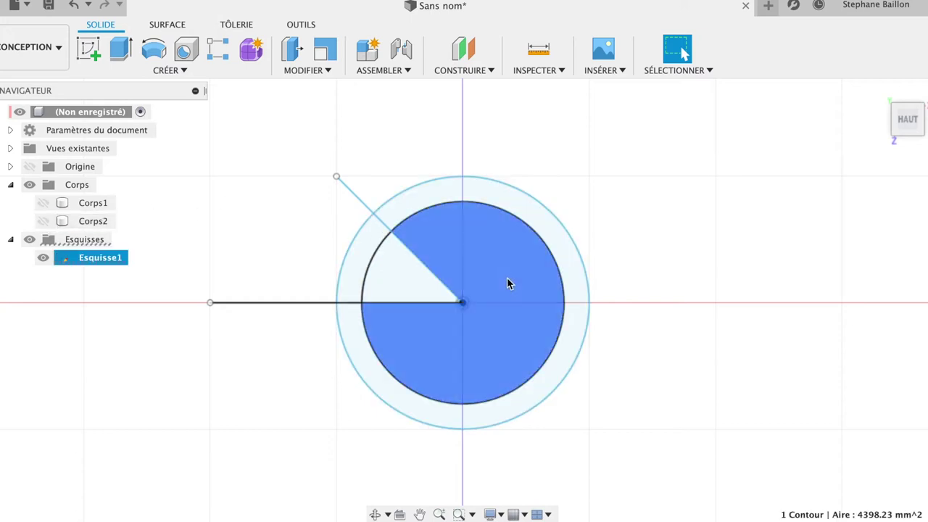
left_click(412, 293, "shift")
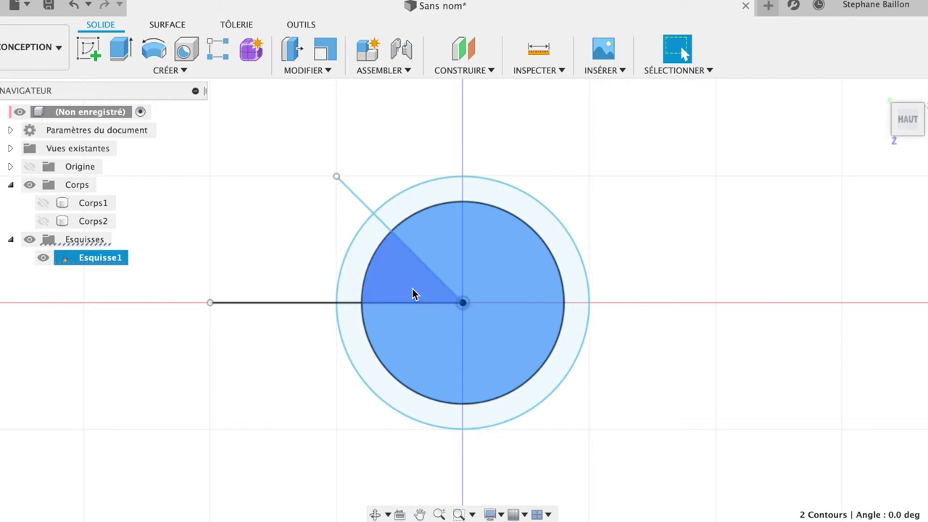
key("e")
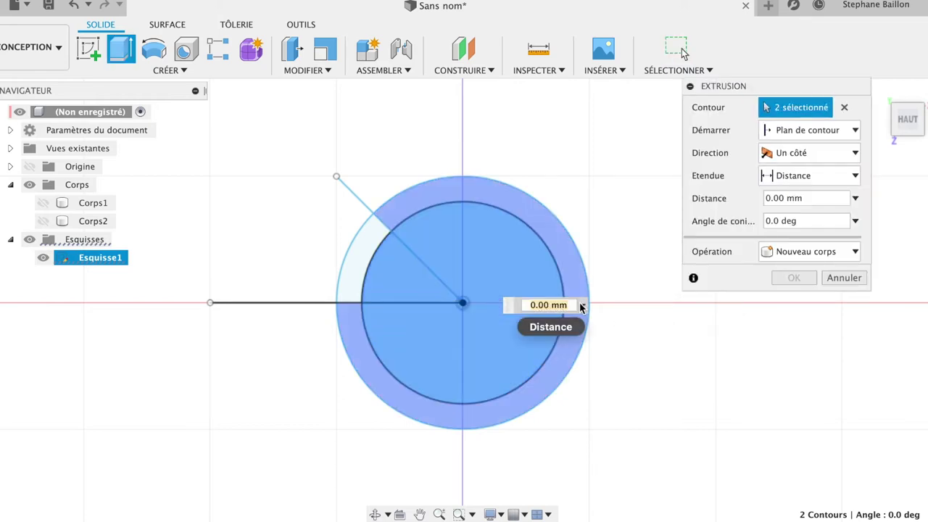
left_click(584, 306)
left_click(566, 324)
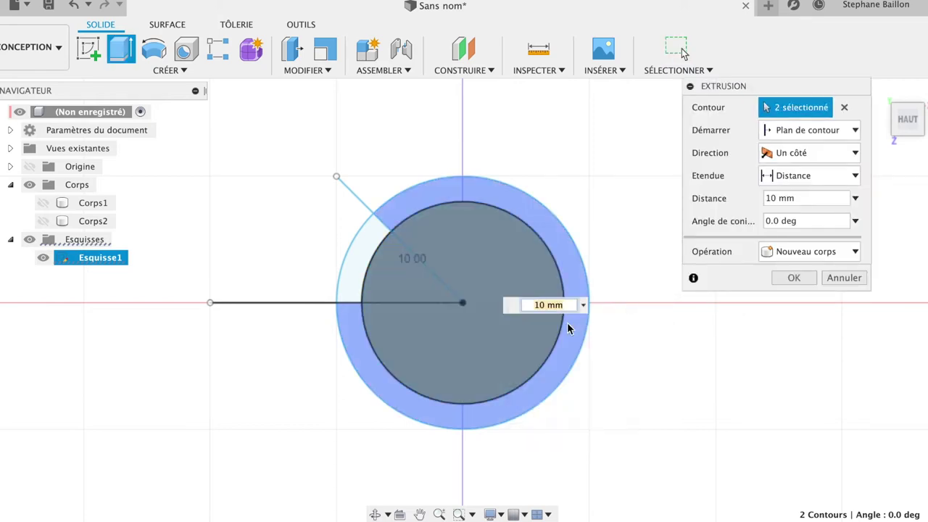
left_click(791, 279)
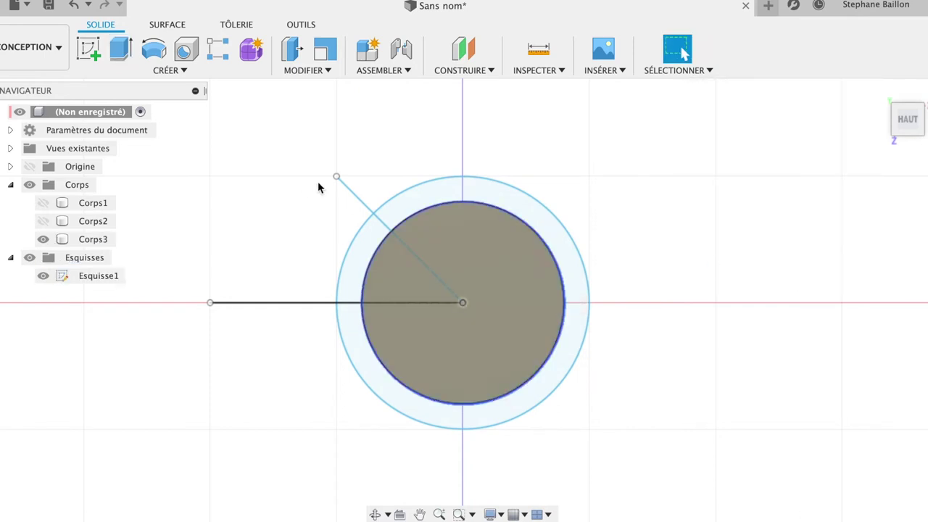
Delete ring body Corps2, show wedge Corps1 and hide sketch Esquisse1
left_click(76, 224)
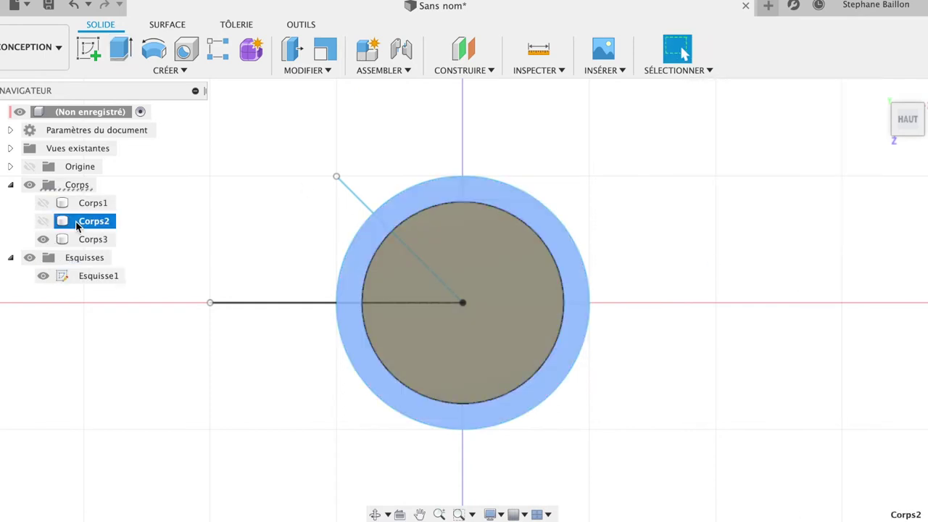
right_click(76, 226)
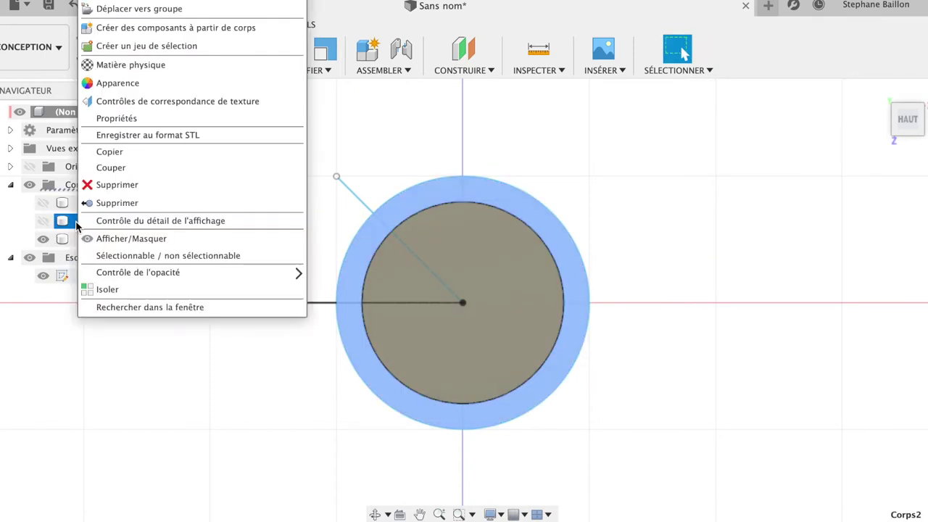
left_click(118, 187)
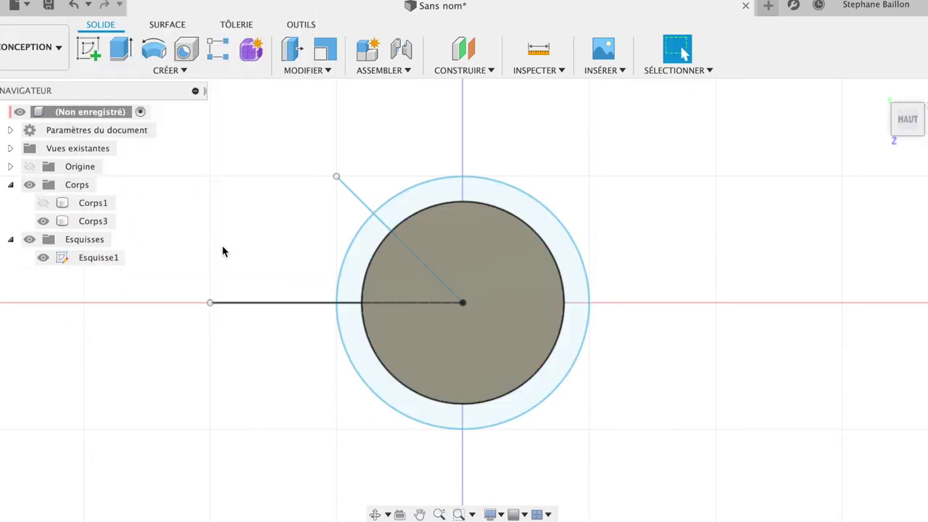
left_click(43, 203)
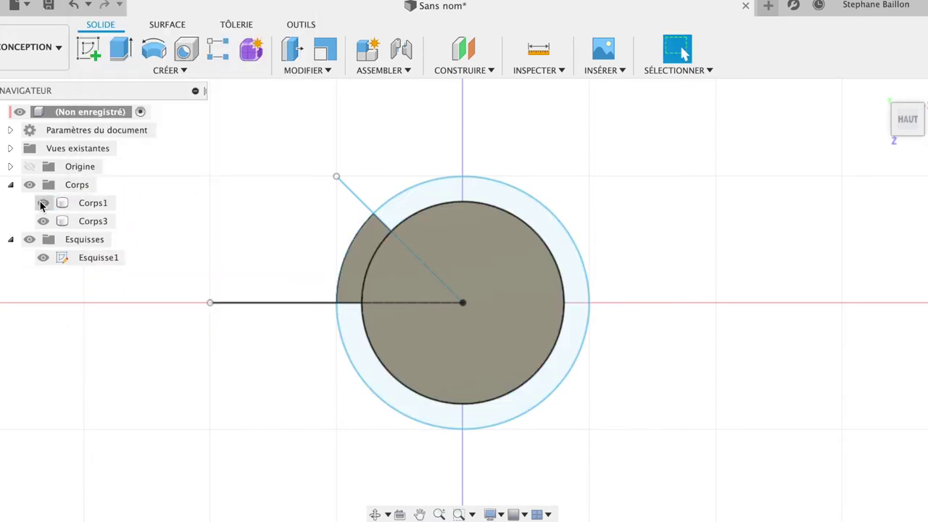
left_click(43, 258)
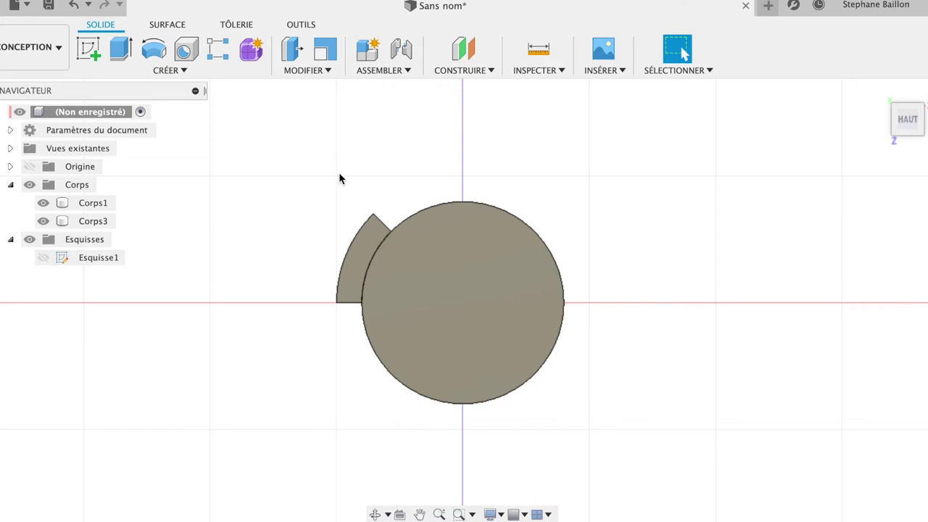
left_click(183, 71)
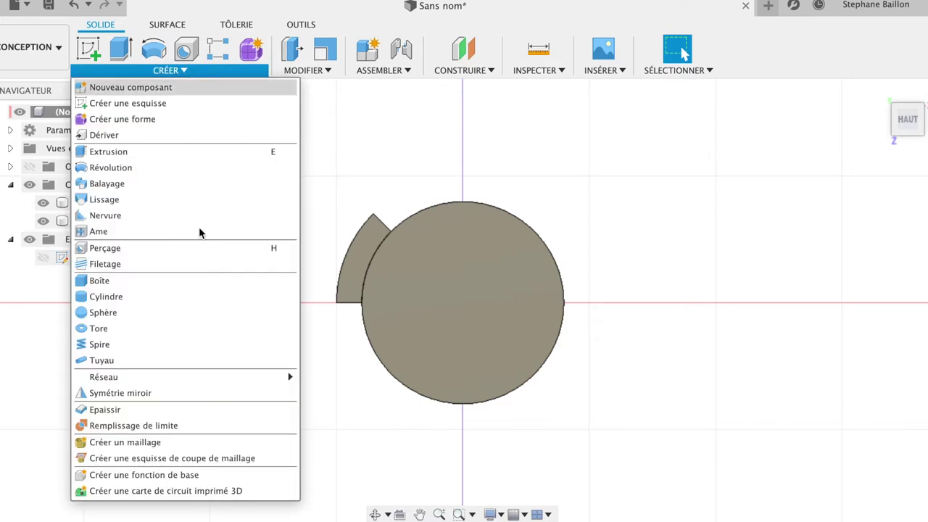
mouse_move(104, 377)
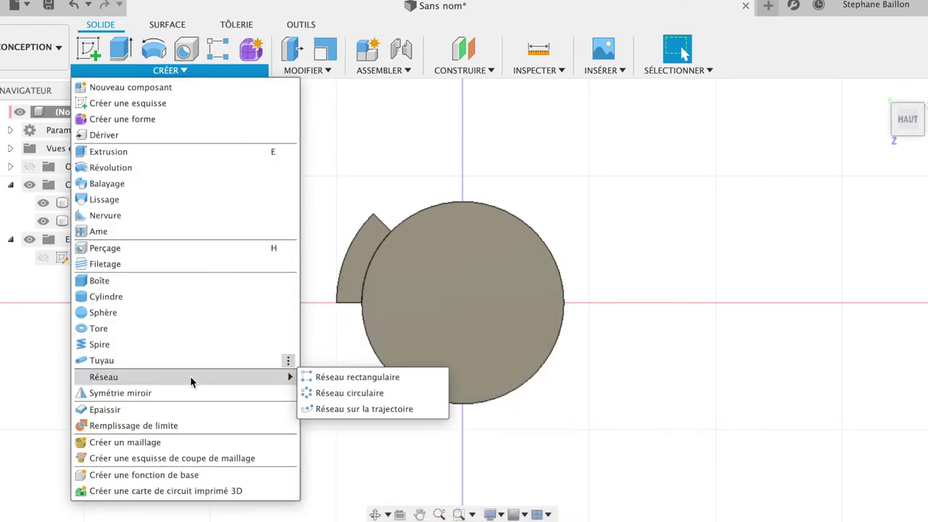
Circular-pattern wedge body Corps1 six times around the disc's circular edge
left_click(323, 393)
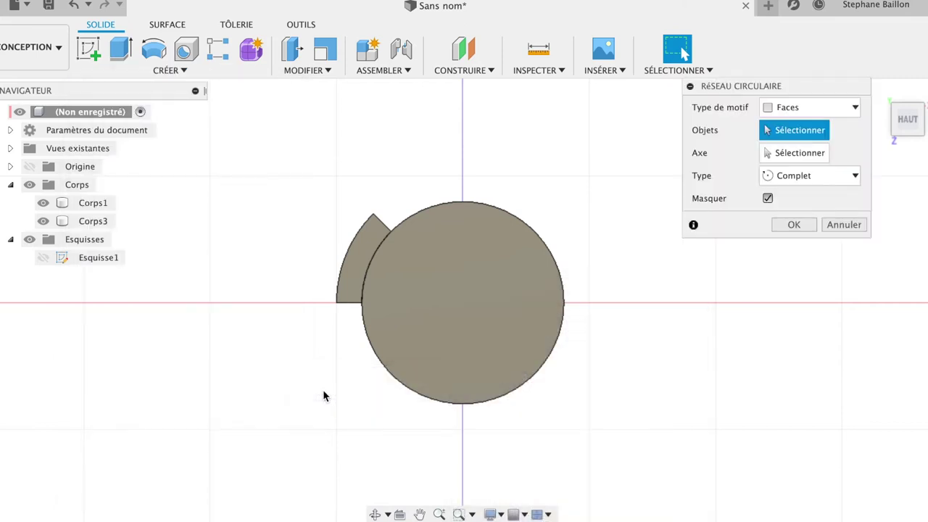
left_click(464, 311)
left_click(834, 106)
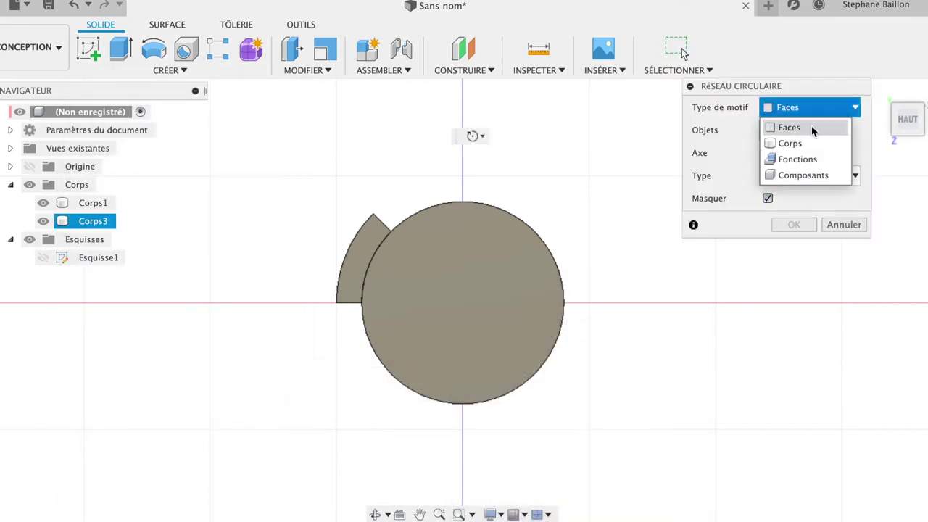
left_click(798, 142)
left_click(368, 232)
left_click(791, 154)
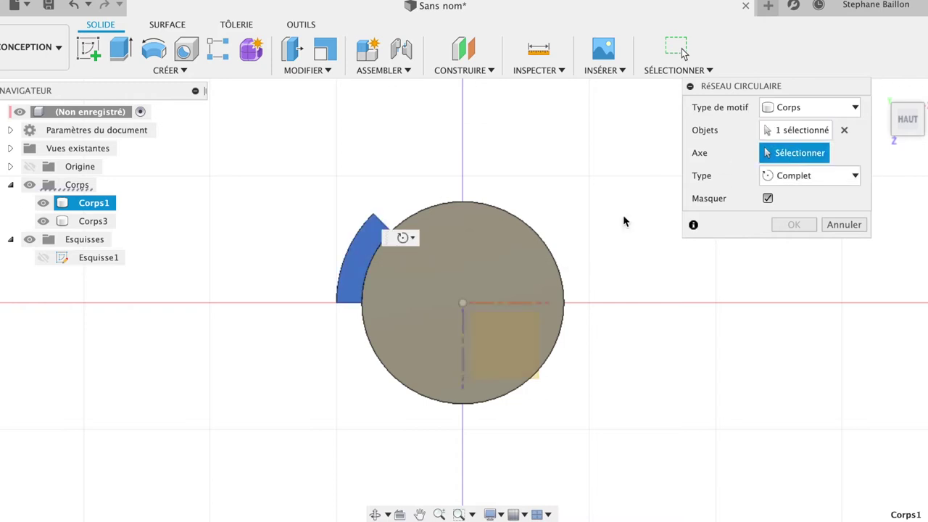
left_click(550, 255)
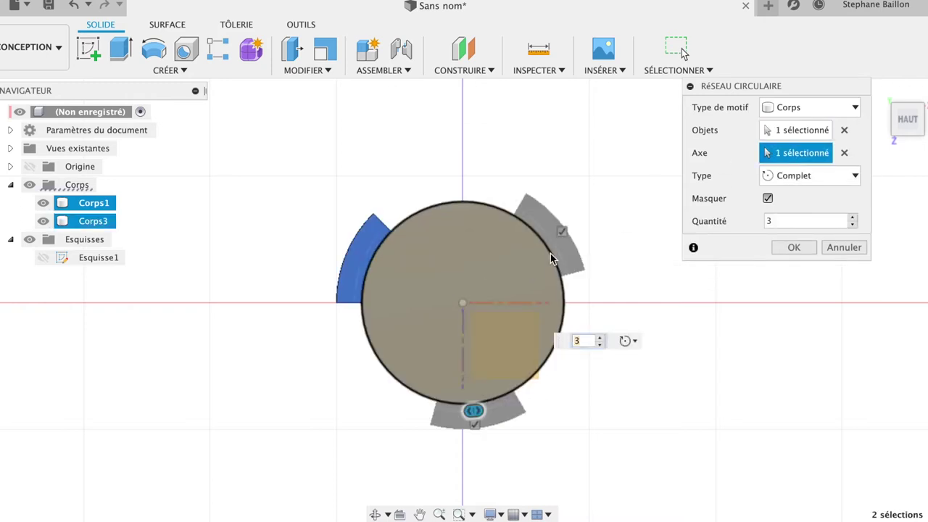
left_click(853, 218)
left_click(853, 218)
left_click(853, 219)
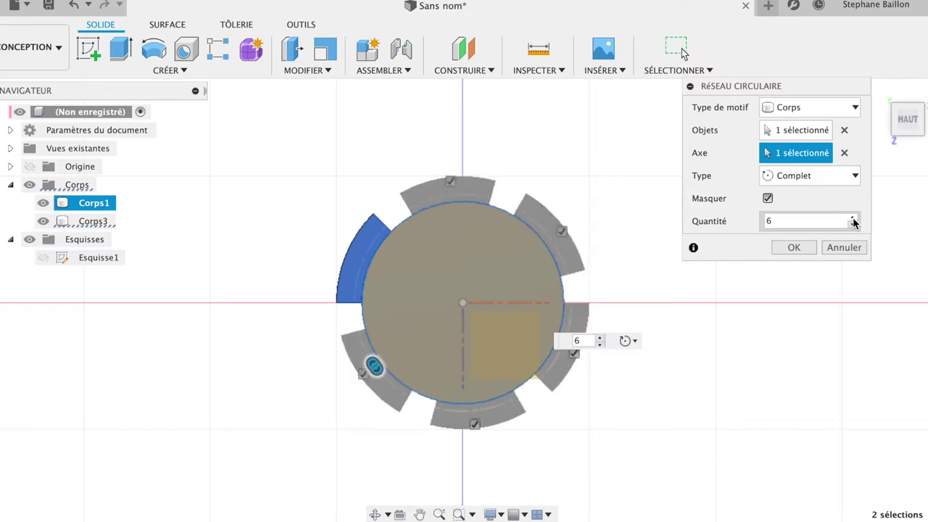
left_click(794, 248)
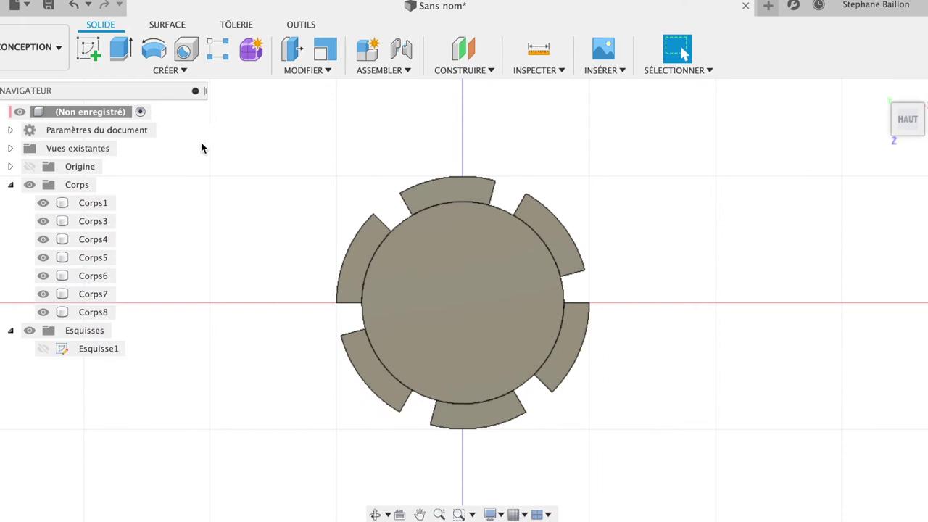
Hide the whole bodies folder so only sketch Esquisse1 is visible
left_click(43, 203)
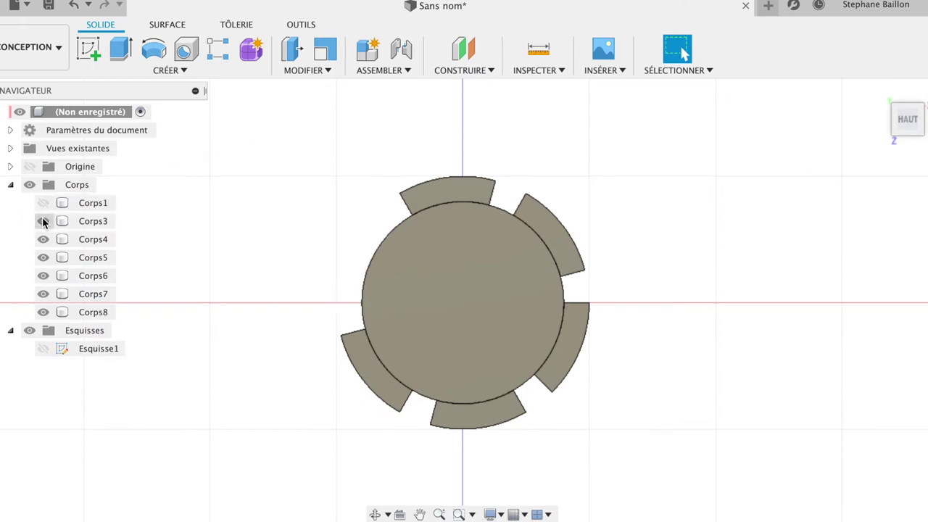
left_click(43, 221)
left_click(43, 222)
left_click(43, 203)
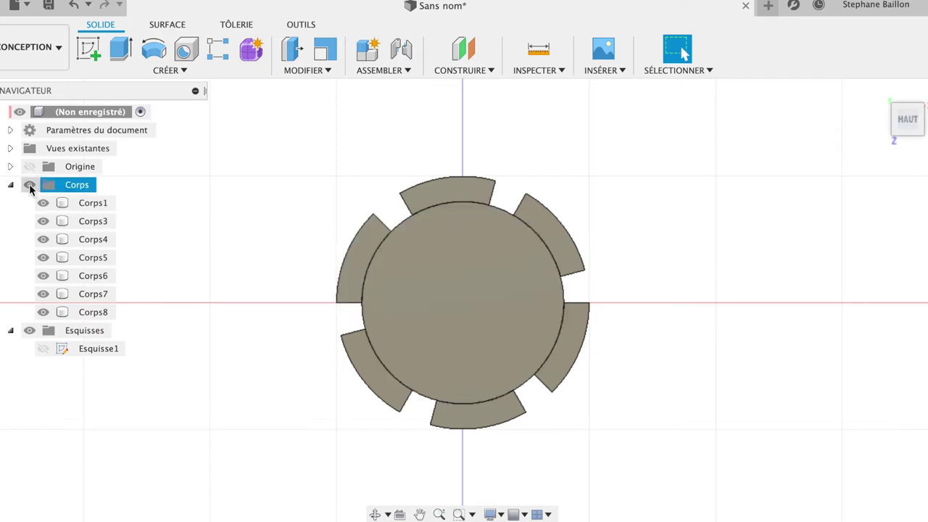
left_click(29, 185)
left_click(43, 349)
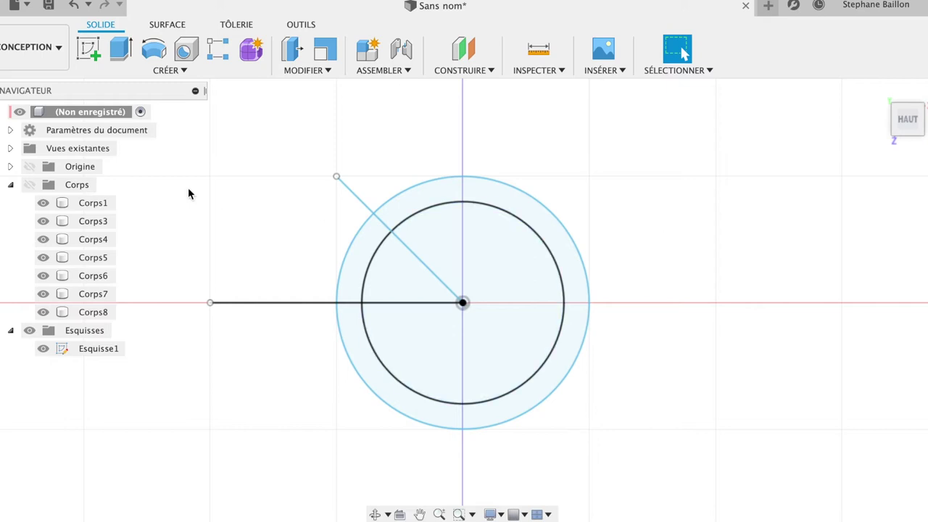
Create new sketch Esquisse2 on the top plane, abandoning a started line
left_click(88, 48)
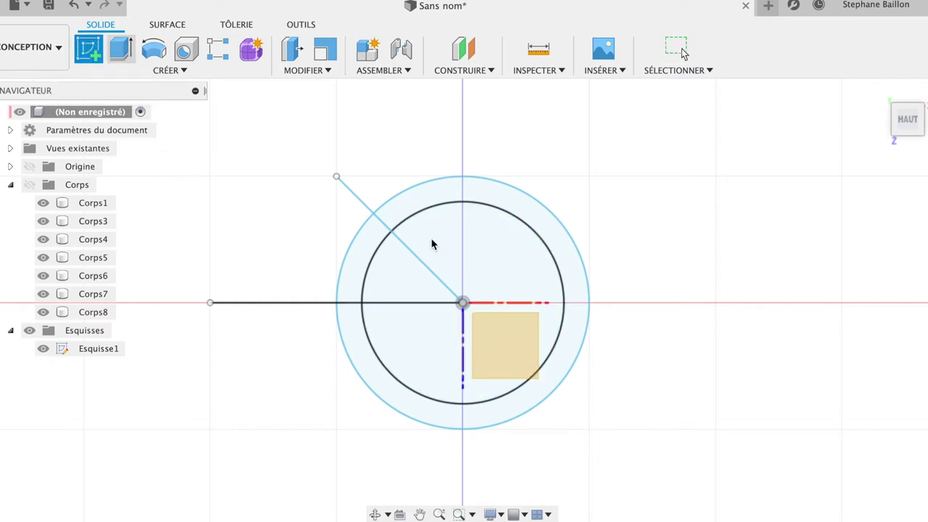
left_click(509, 342)
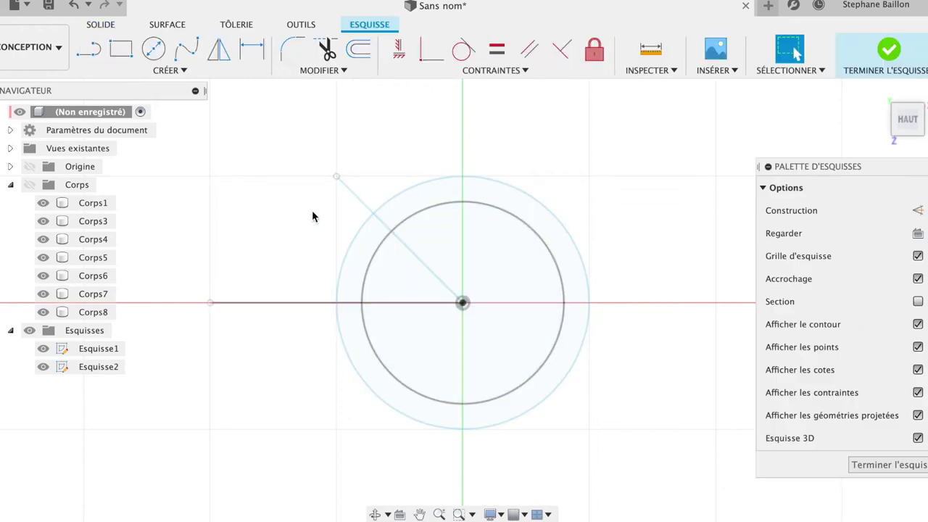
left_click(89, 49)
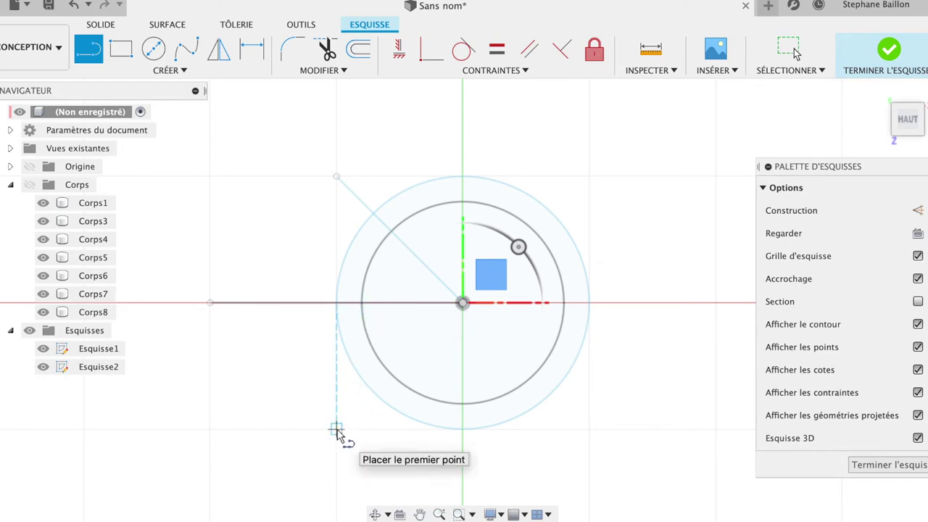
left_click(335, 429)
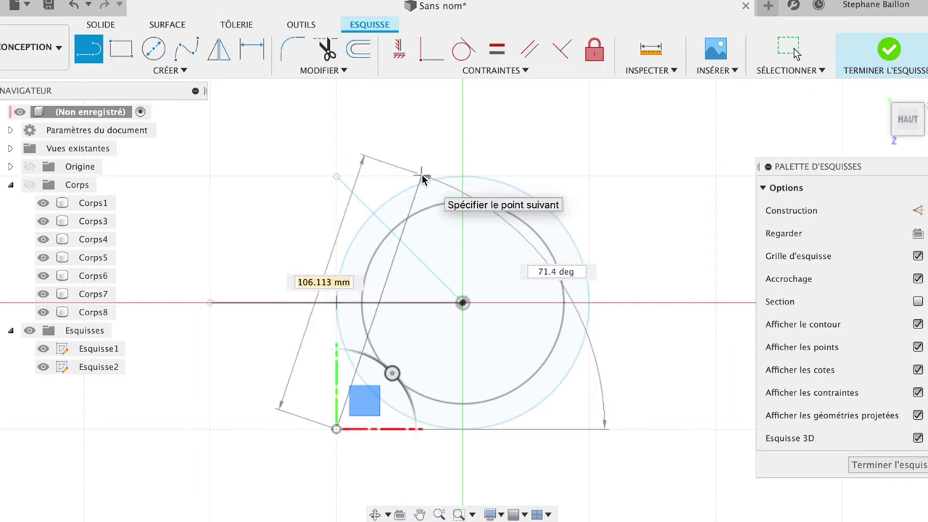
key("Escape")
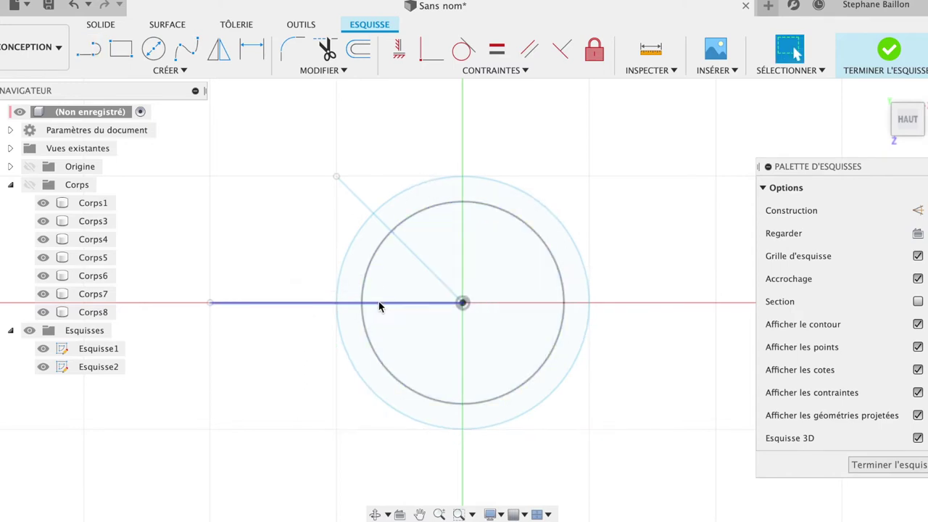
left_click(89, 51)
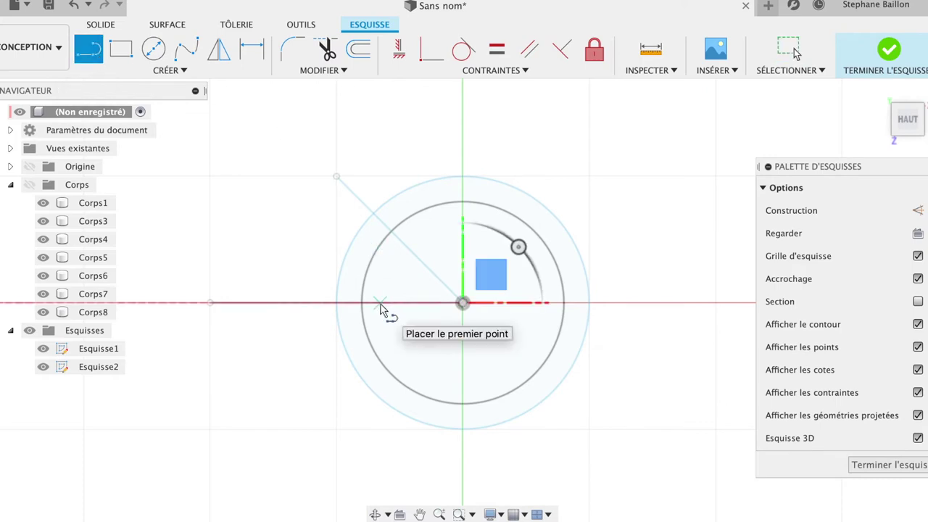
Draw a 3-point arc between the horizontal and diagonal lines to close the wedge
left_click(380, 303)
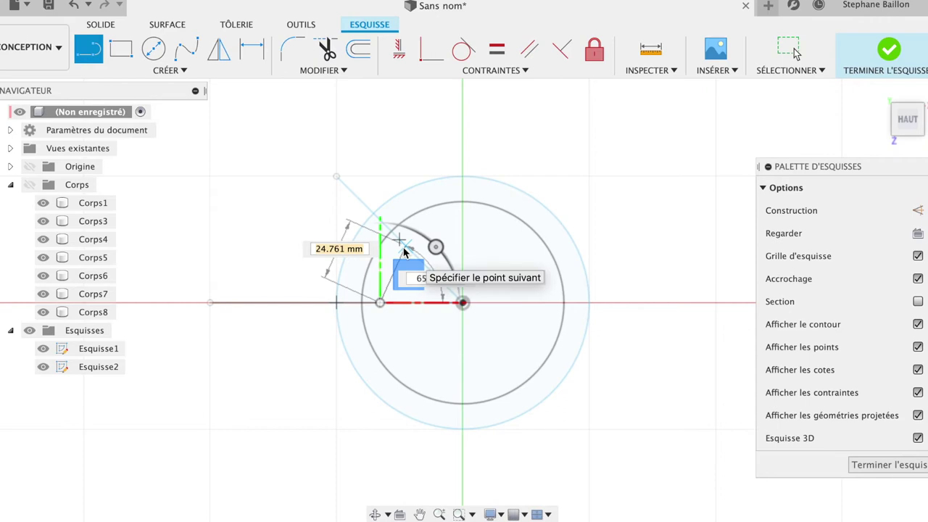
key("Escape")
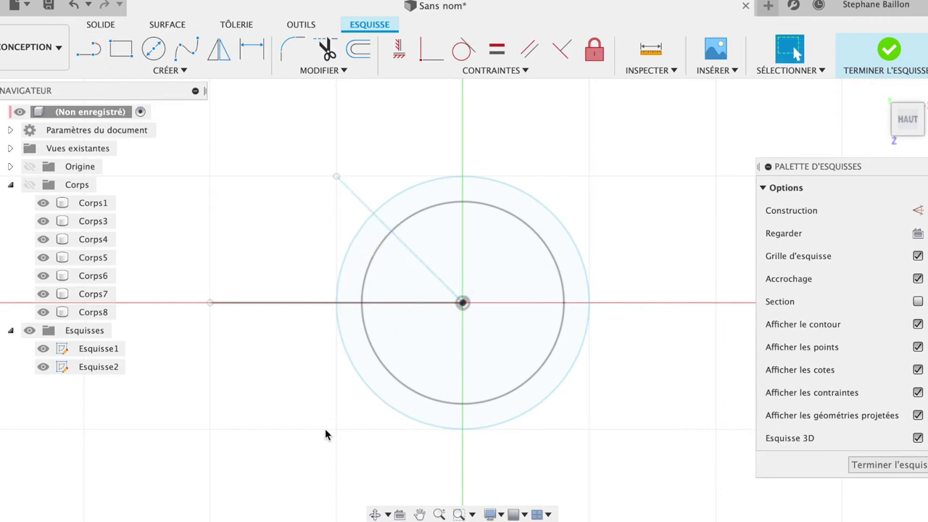
left_click(176, 71)
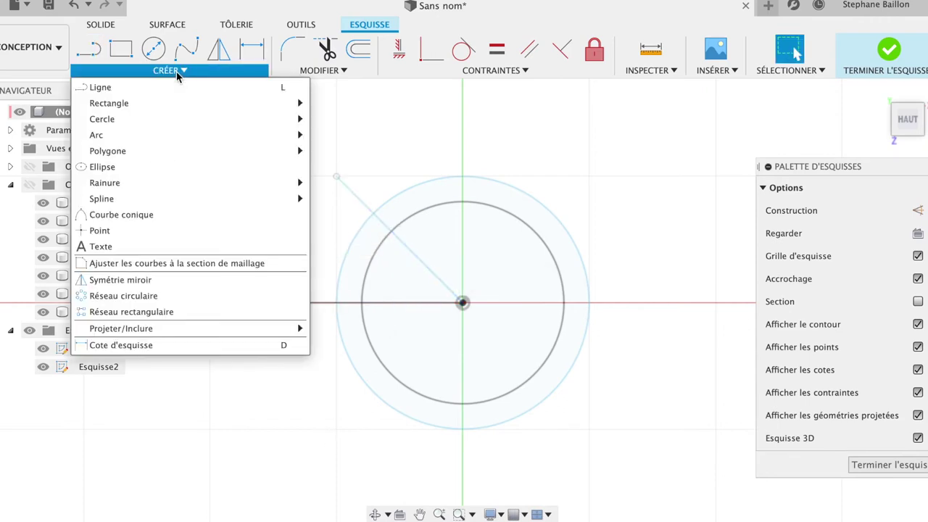
mouse_move(145, 135)
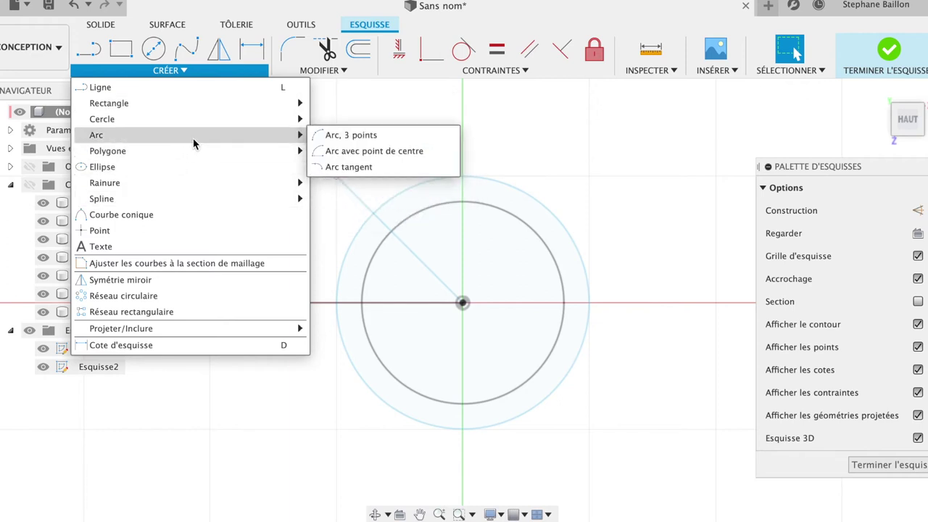
left_click(351, 135)
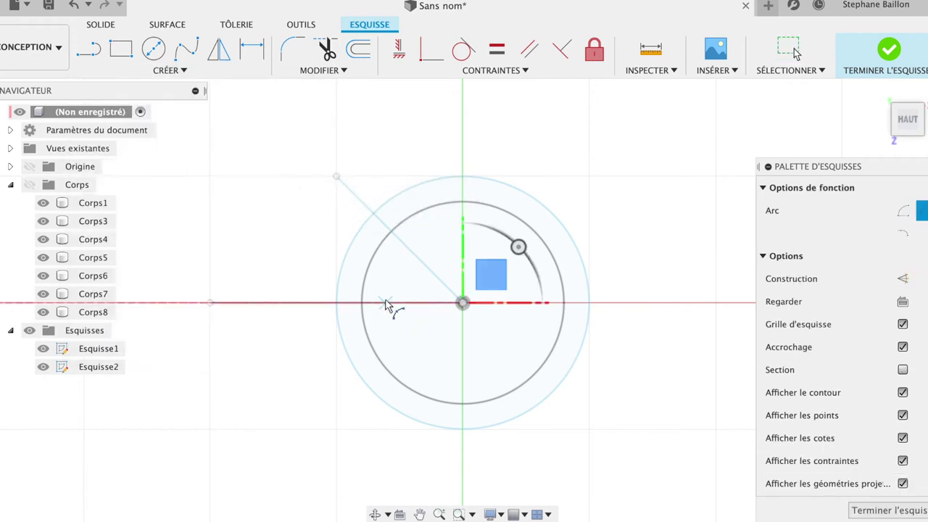
left_click(384, 303)
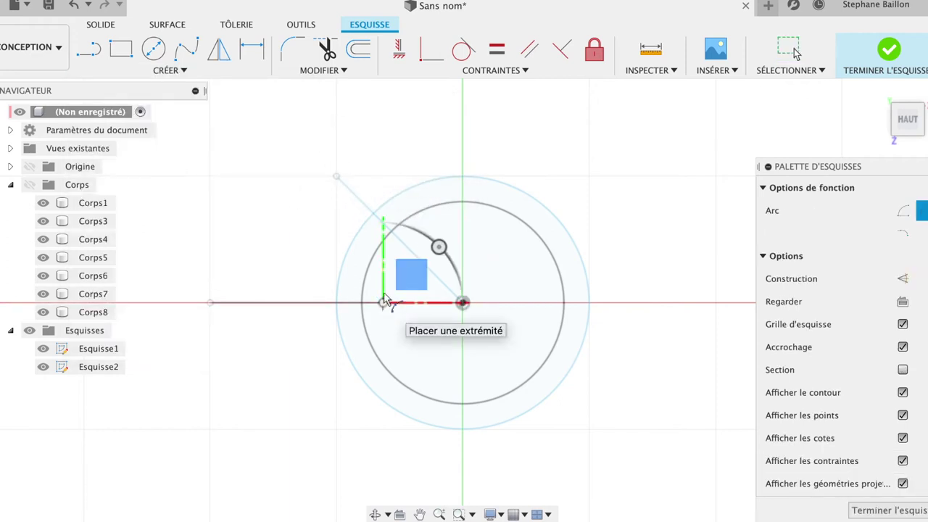
left_click(408, 249)
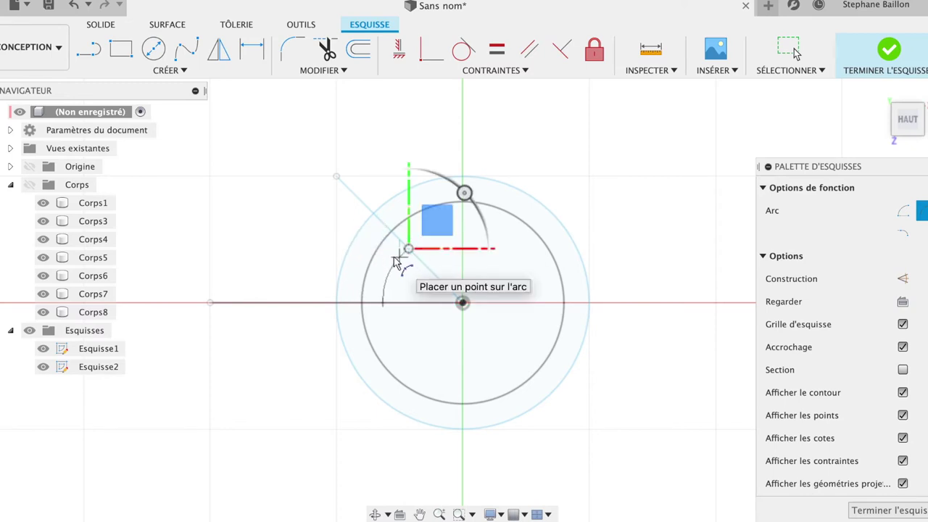
left_click(396, 262)
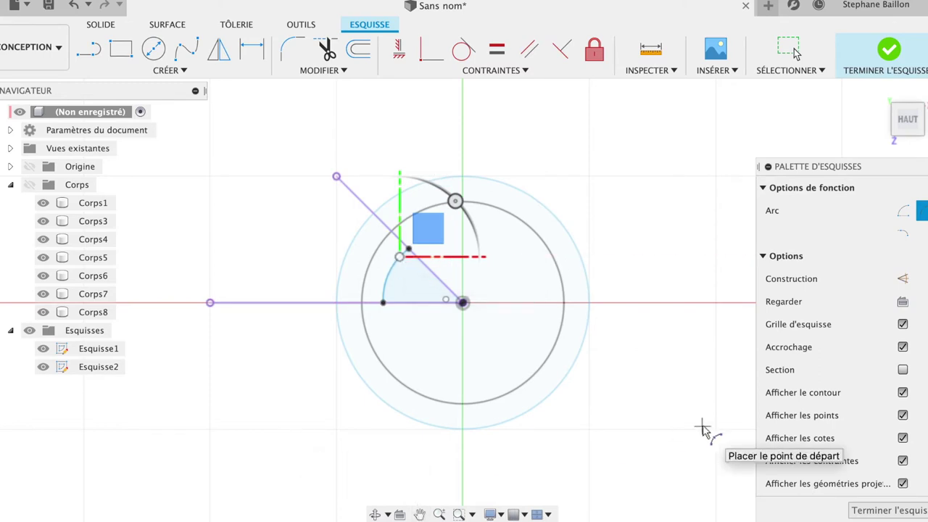
key("Escape")
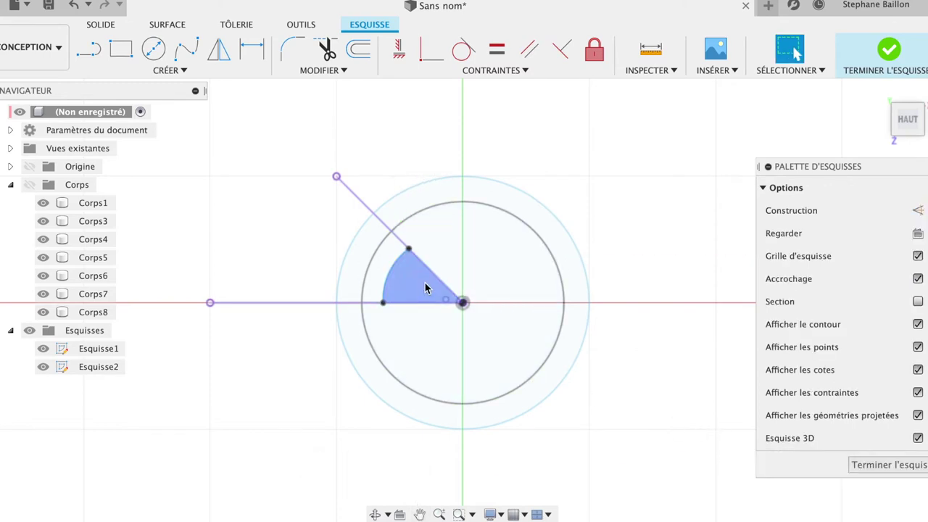
Select the closed wedge sector profile and start extruding it
left_click(425, 287)
left_click(425, 288)
key("e")
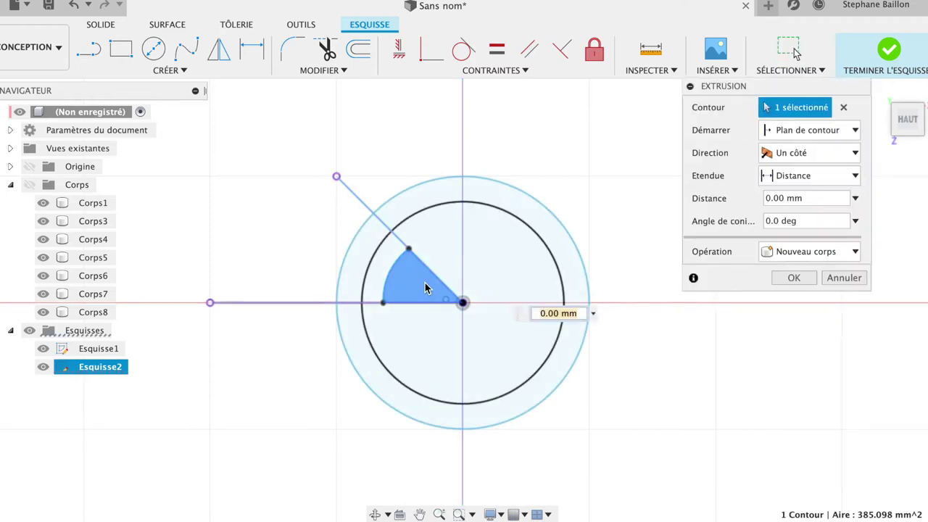
Extrude the wedge sector 15 mm as a new body, Corps9
left_click(593, 315)
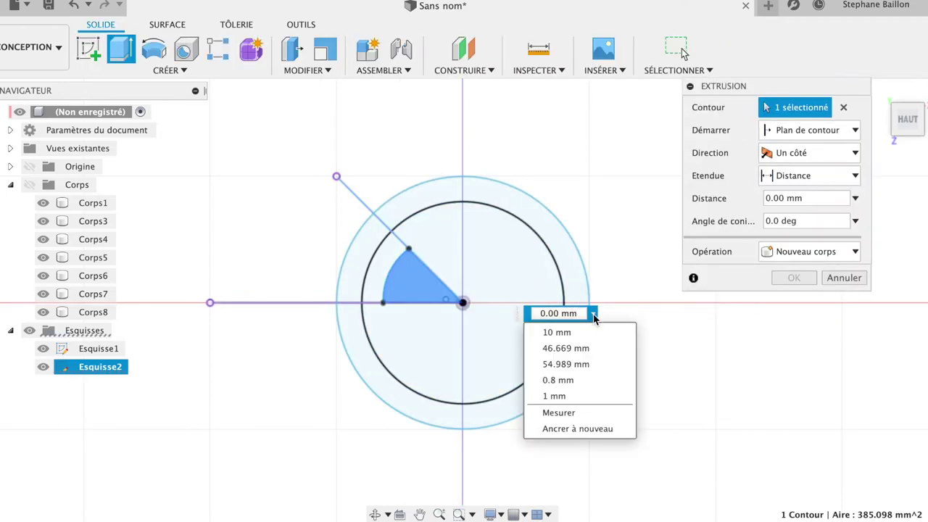
left_click(583, 331)
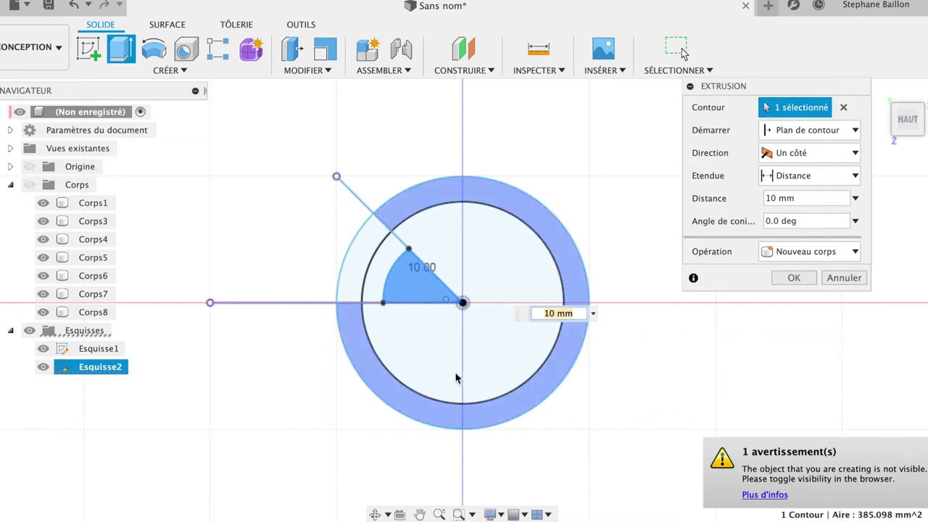
left_click(29, 185)
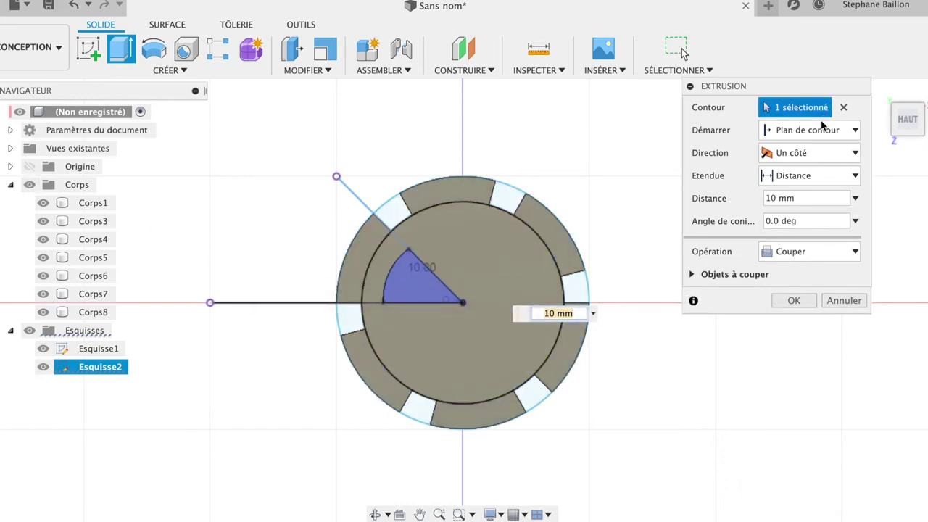
left_click(793, 253)
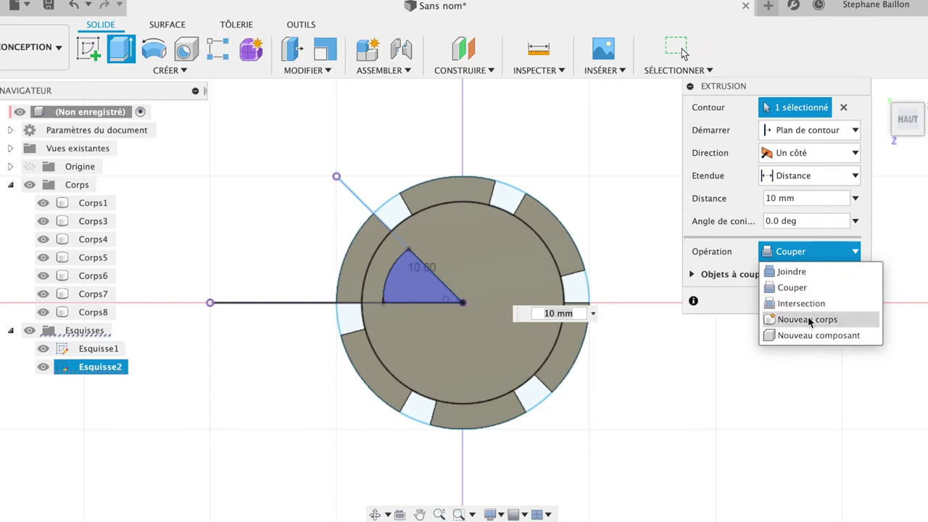
left_click(856, 200)
left_click(821, 197)
type("15")
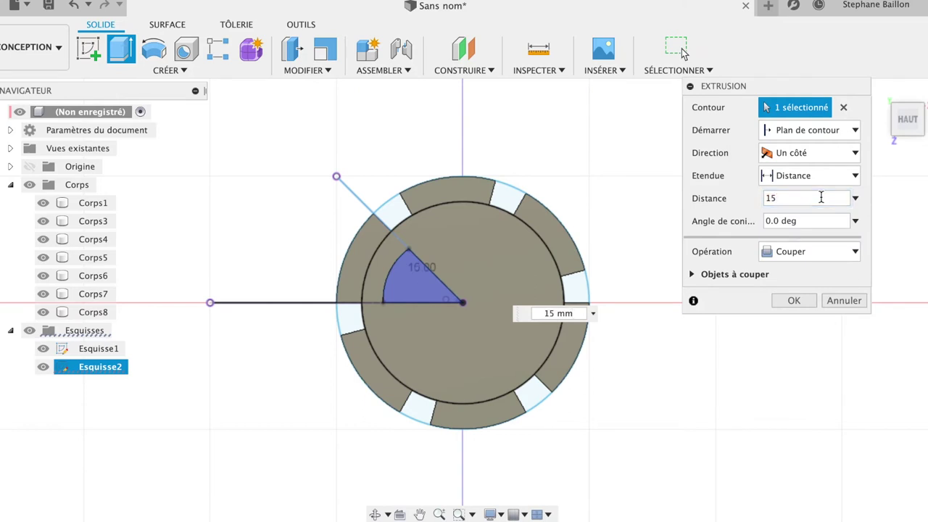
left_click(829, 252)
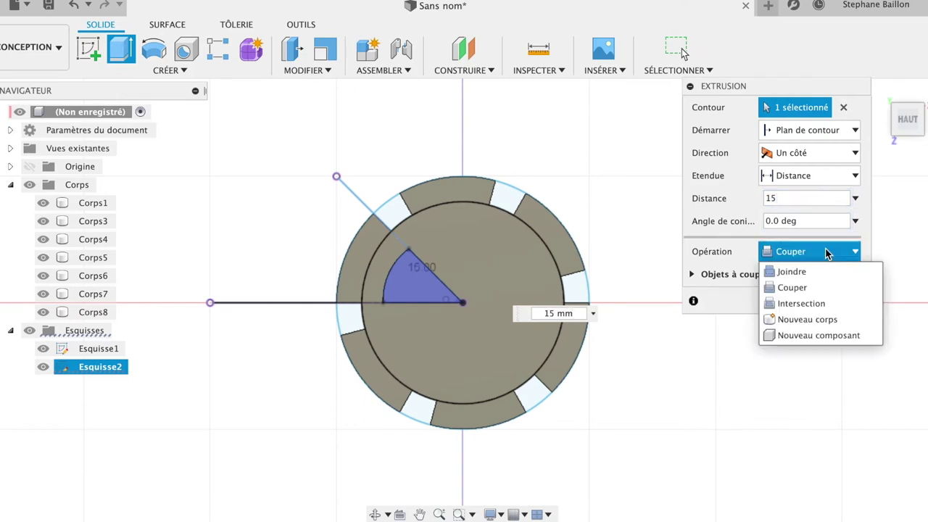
left_click(801, 320)
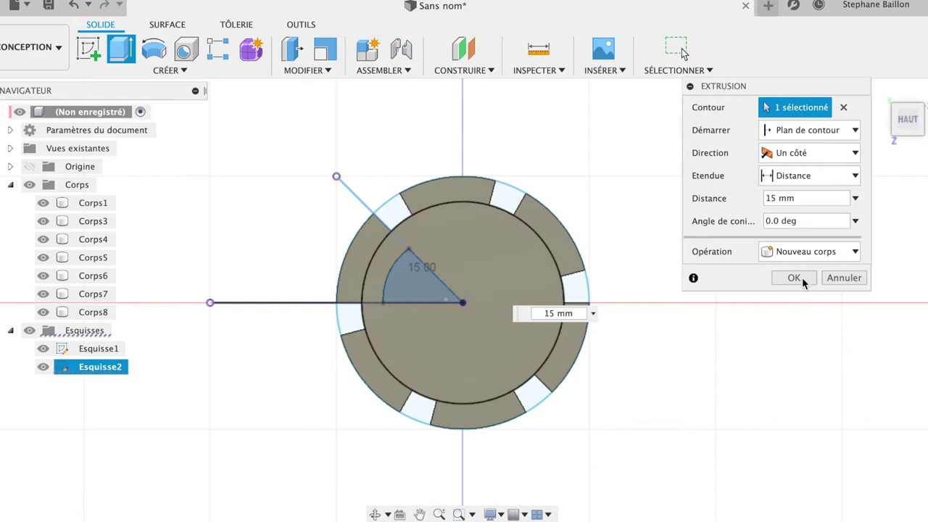
left_click(802, 277)
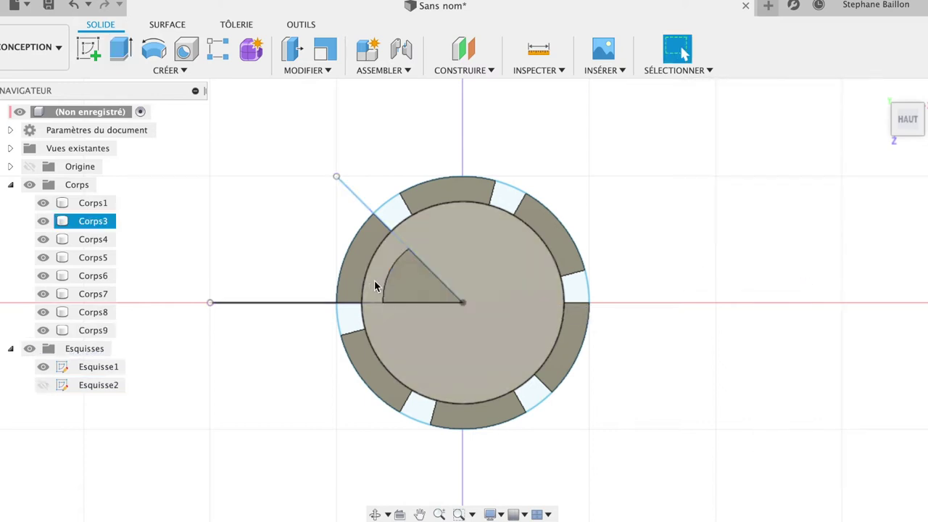
left_click(415, 288)
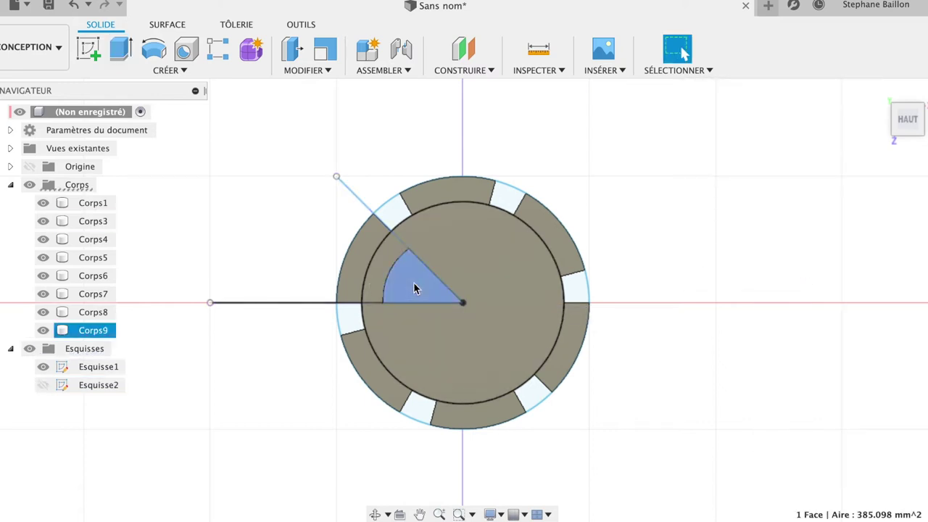
Hide sketch Esquisse1 and start a circular pattern of whole bodies
left_click(43, 367)
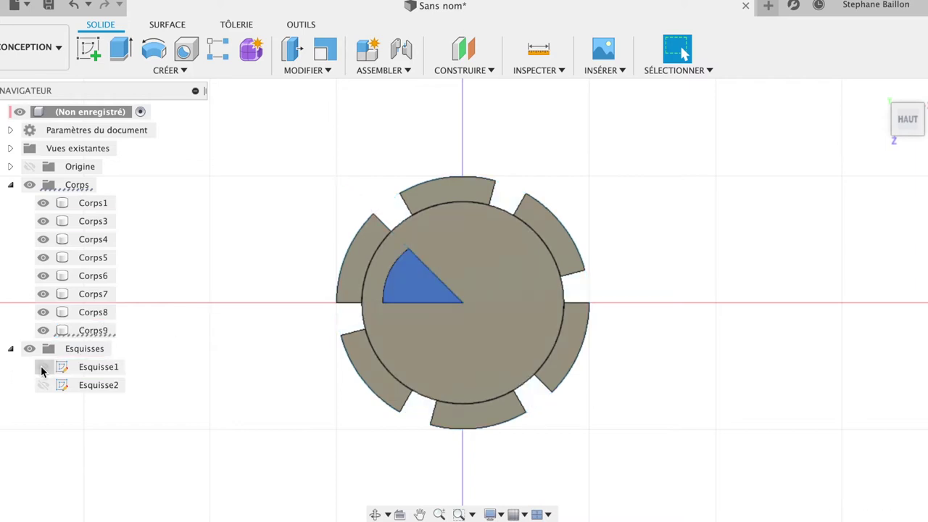
left_click(418, 277)
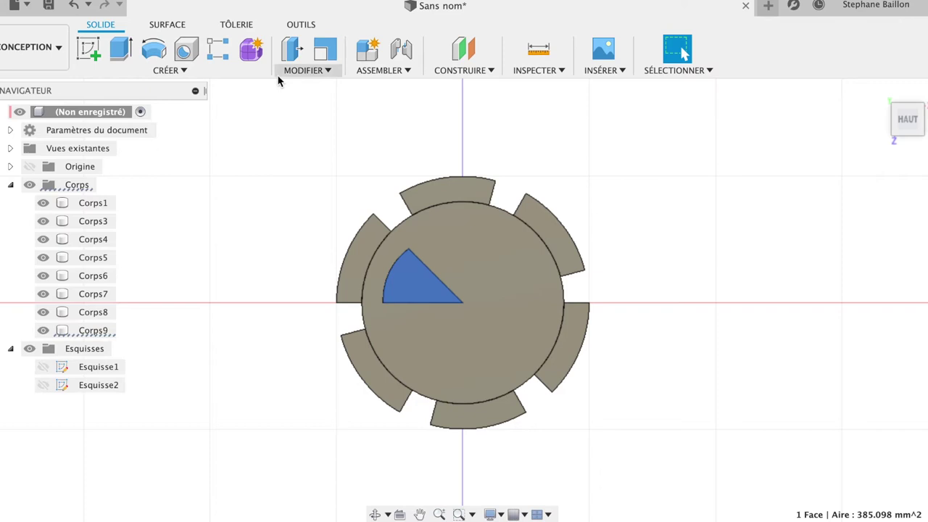
left_click(185, 75)
mouse_move(104, 377)
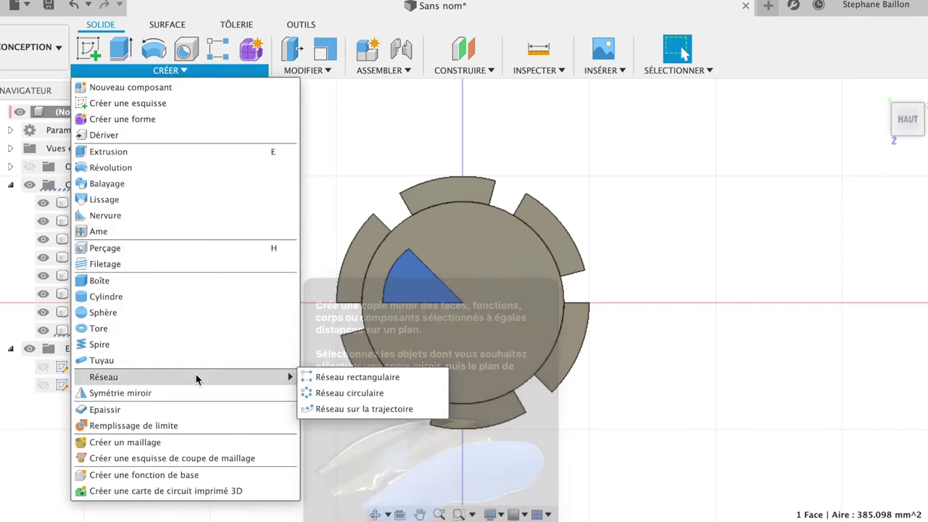
left_click(391, 393)
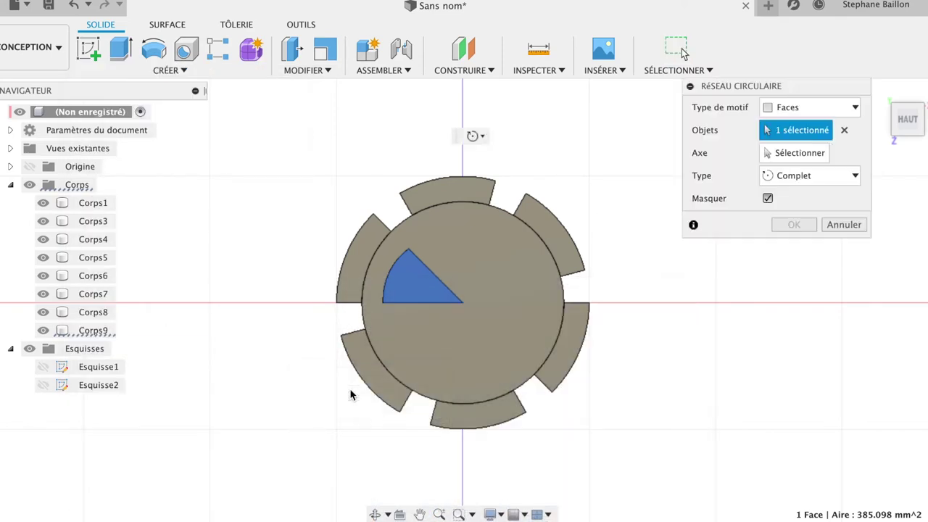
left_click(812, 109)
left_click(792, 143)
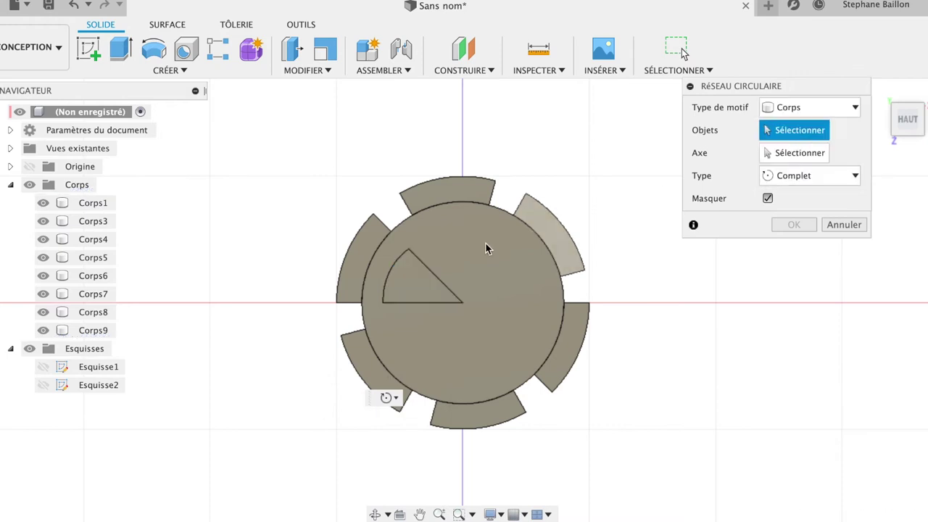
Pattern wedge Corps9 six times around the inner circle's edge, creating Corps10–Corps14
left_click(422, 288)
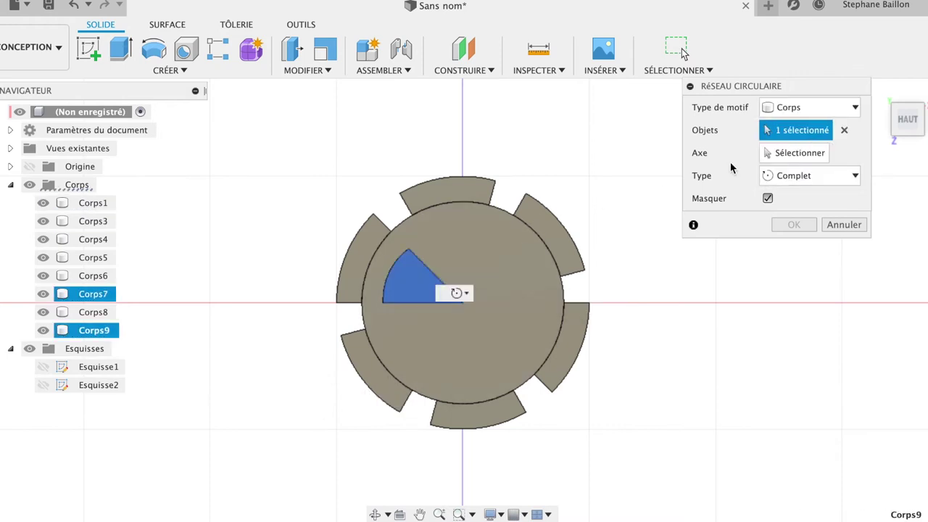
left_click(801, 155)
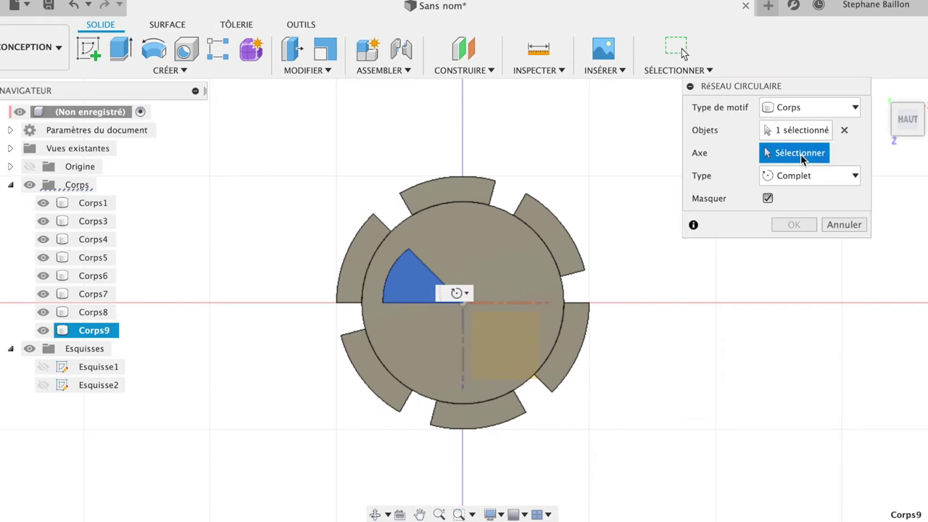
left_click(505, 218)
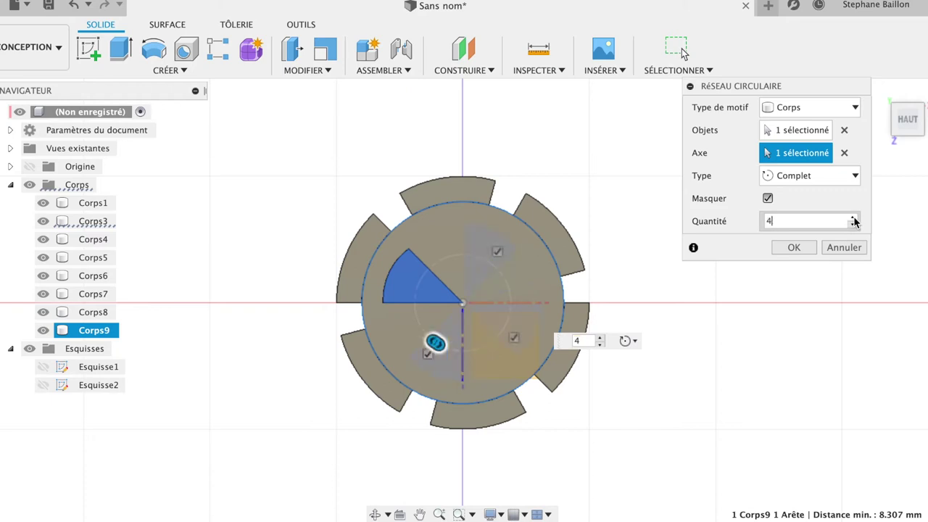
left_click(854, 219)
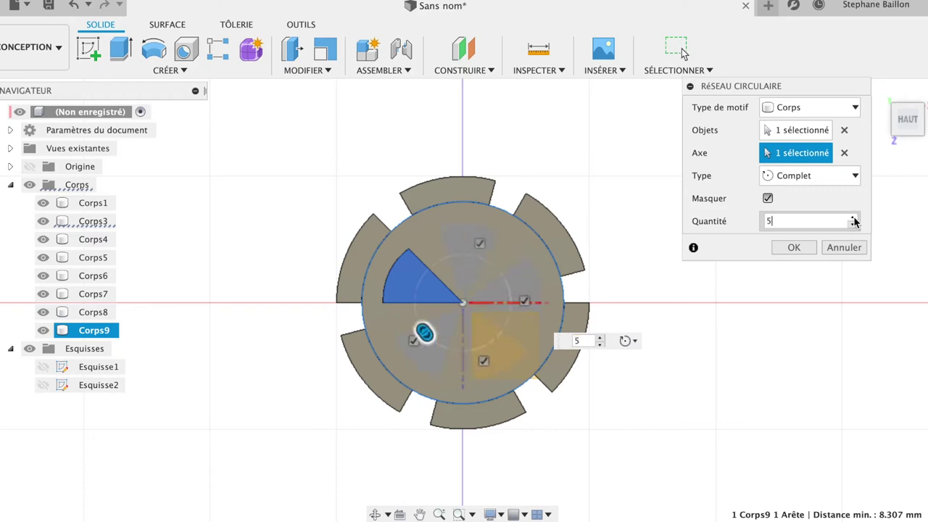
left_click(854, 218)
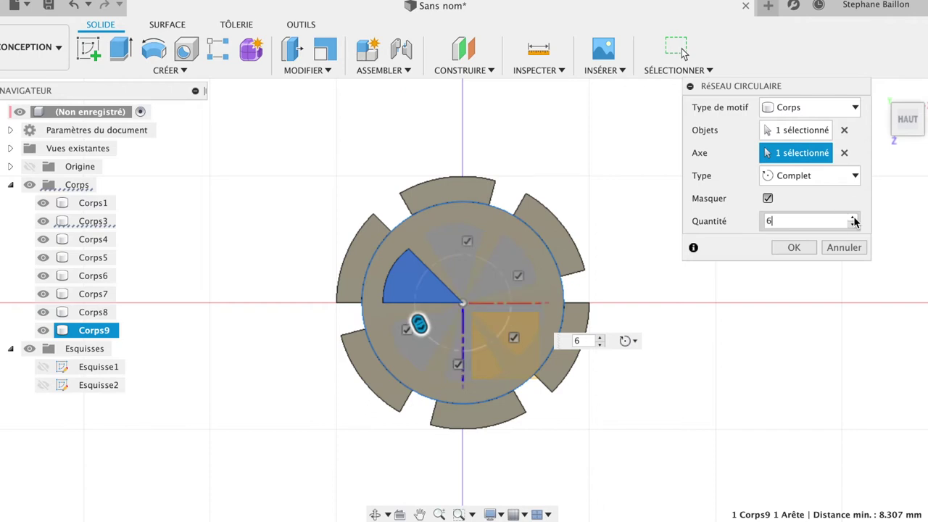
left_click(795, 248)
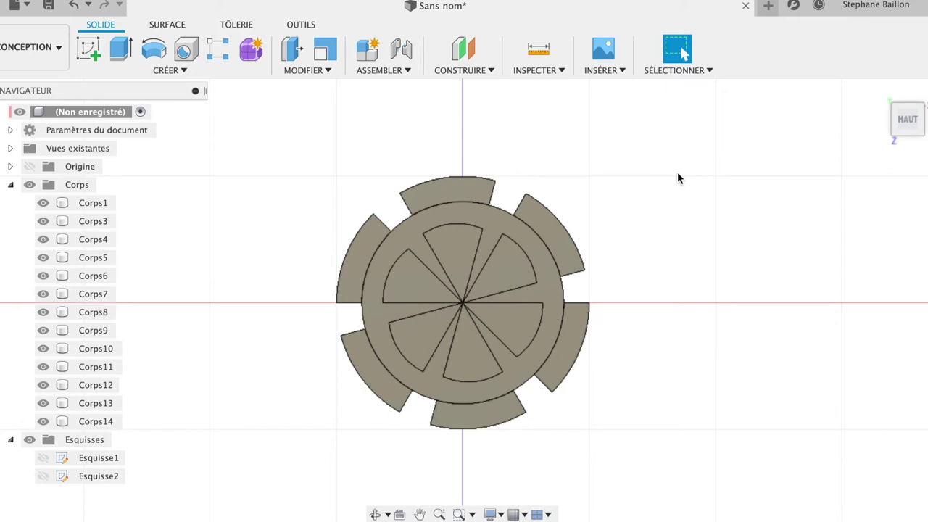
left_click(88, 49)
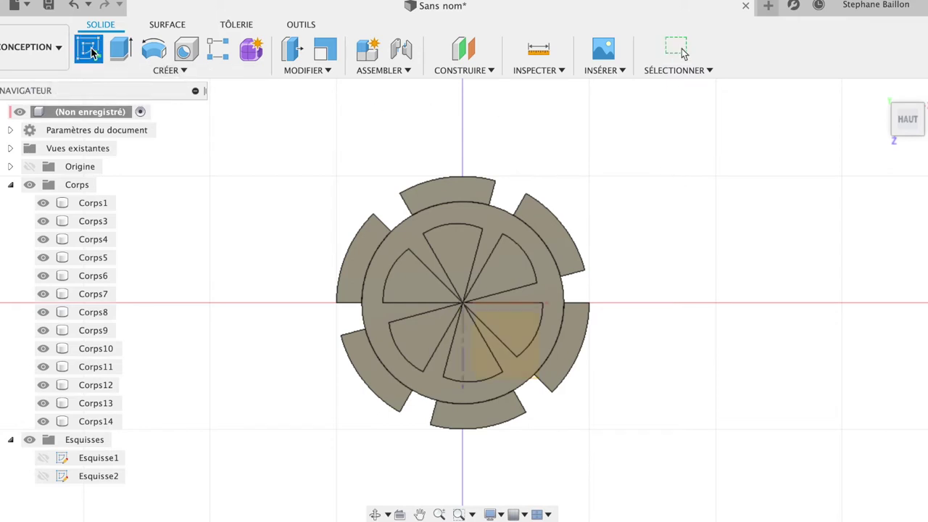
Start a new sketch on the wheel face with a small circle centred on the origin
left_click(511, 334)
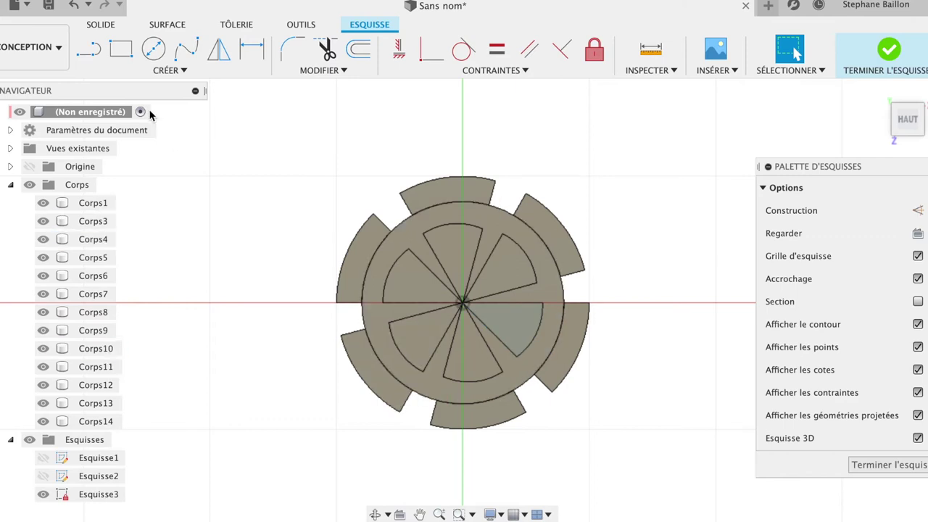
left_click(153, 48)
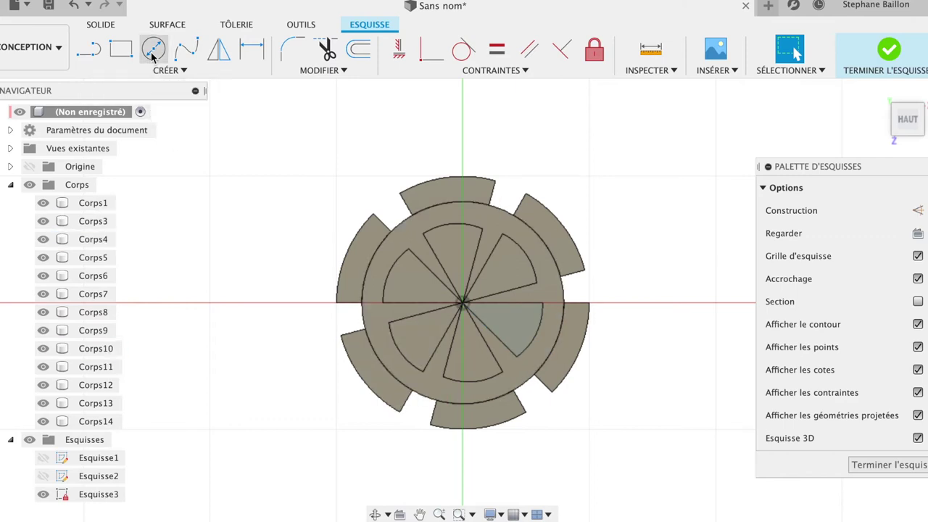
left_click(462, 303)
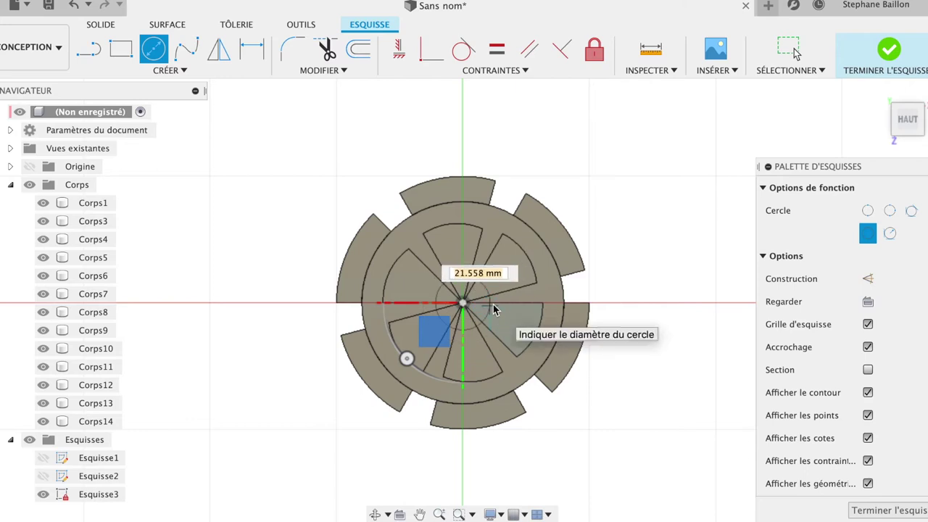
left_click(493, 307)
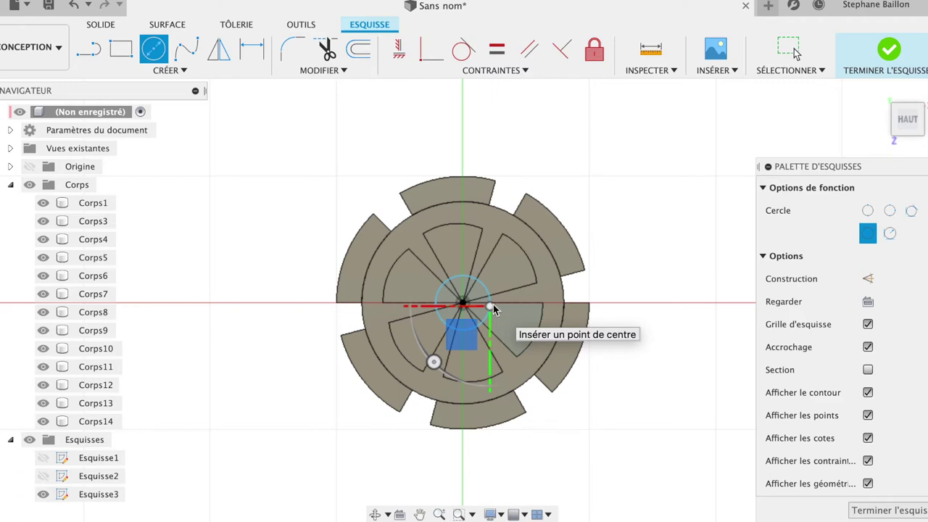
key("e")
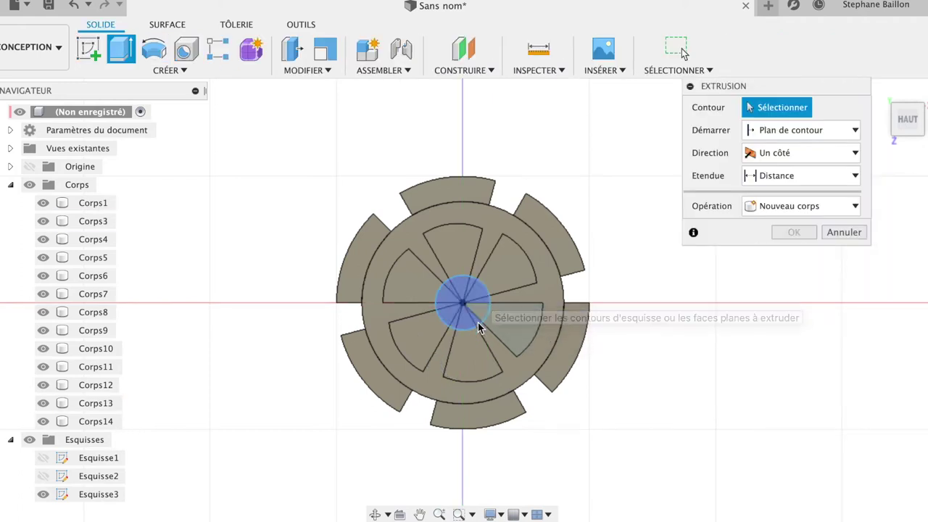
Extrude the two central circle profiles 30 mm as a new body, Corps15
left_click(30, 188)
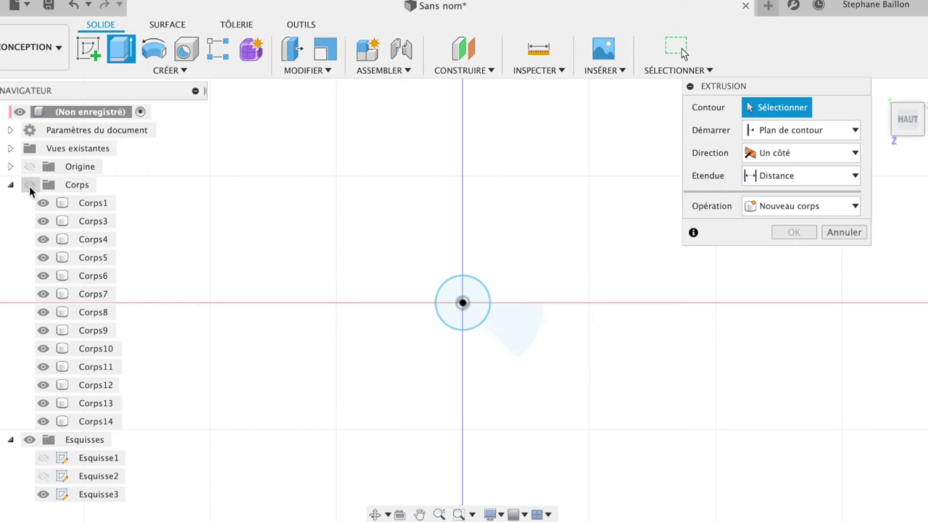
left_click(480, 303)
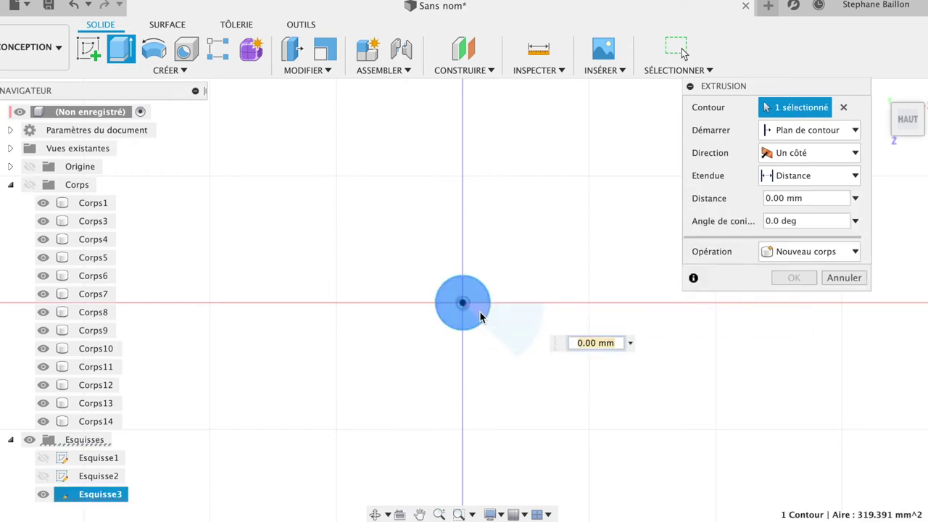
left_click(479, 315)
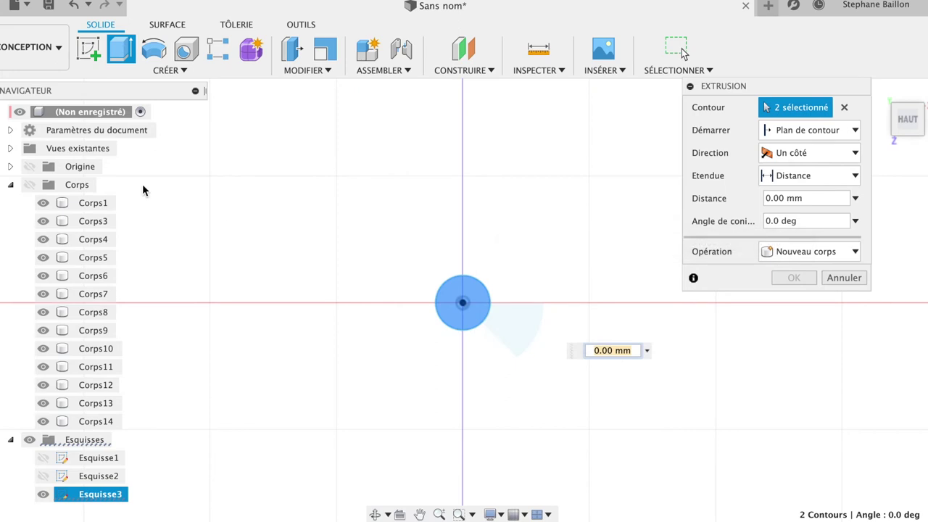
left_click(29, 186)
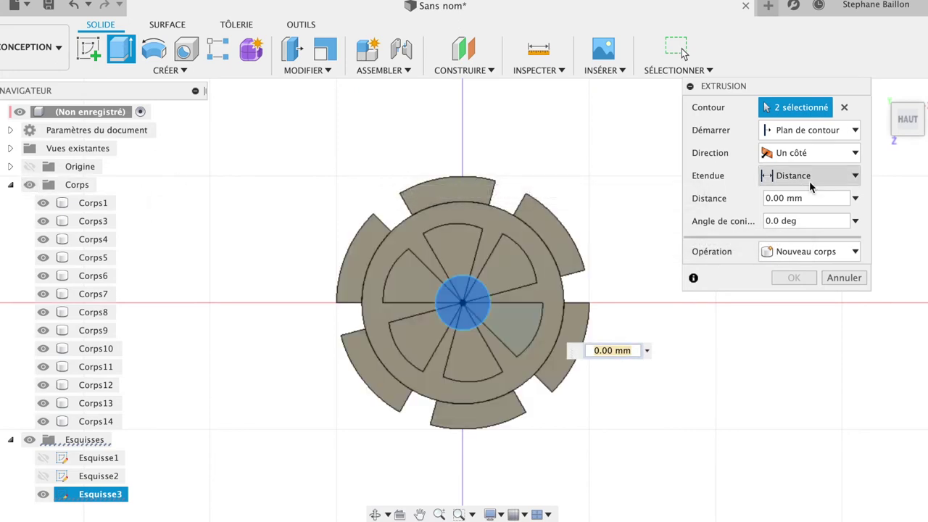
left_click(855, 198)
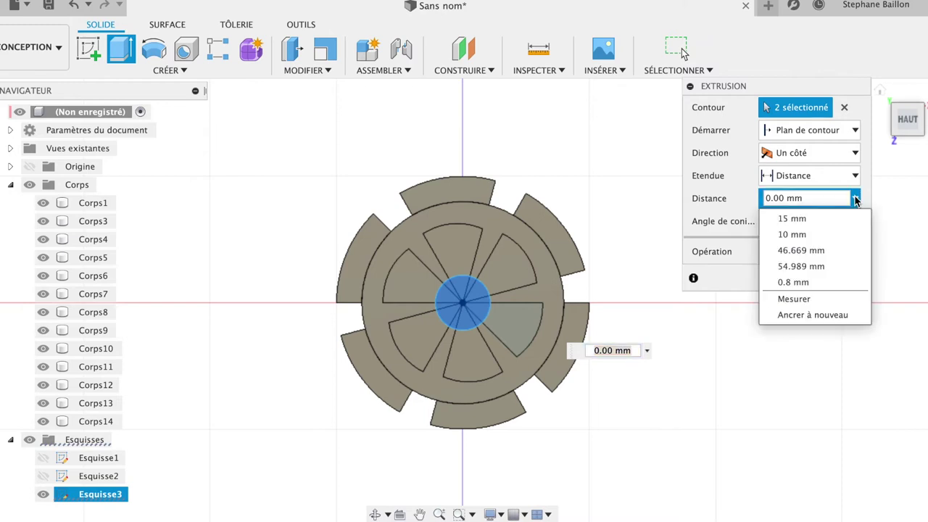
left_click(824, 198)
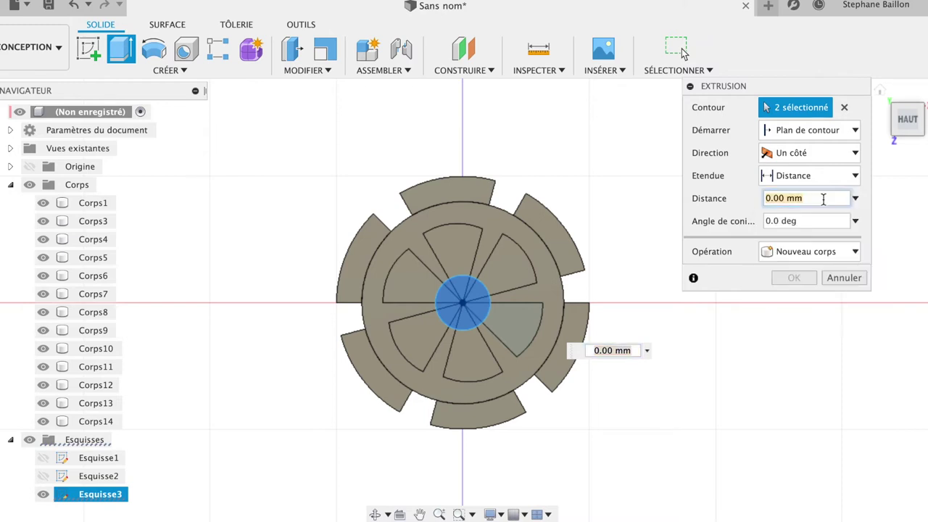
type("30")
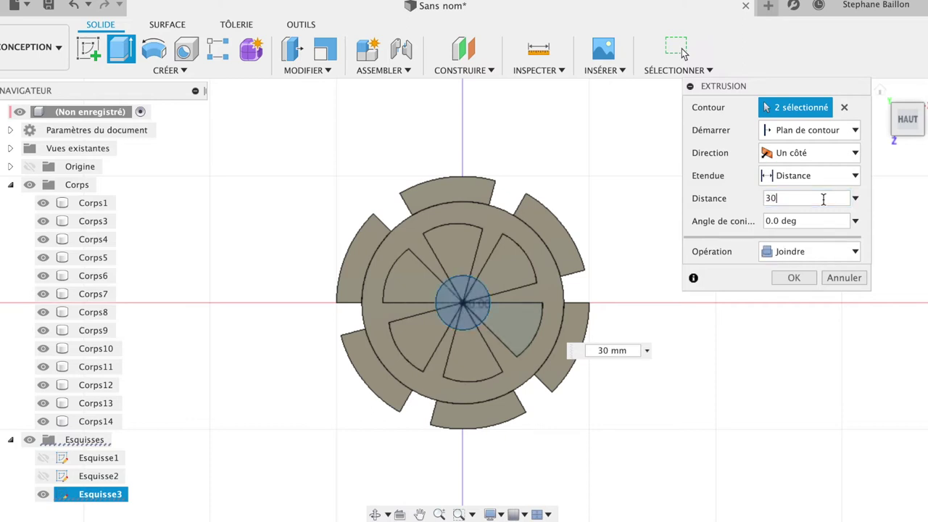
left_click(819, 253)
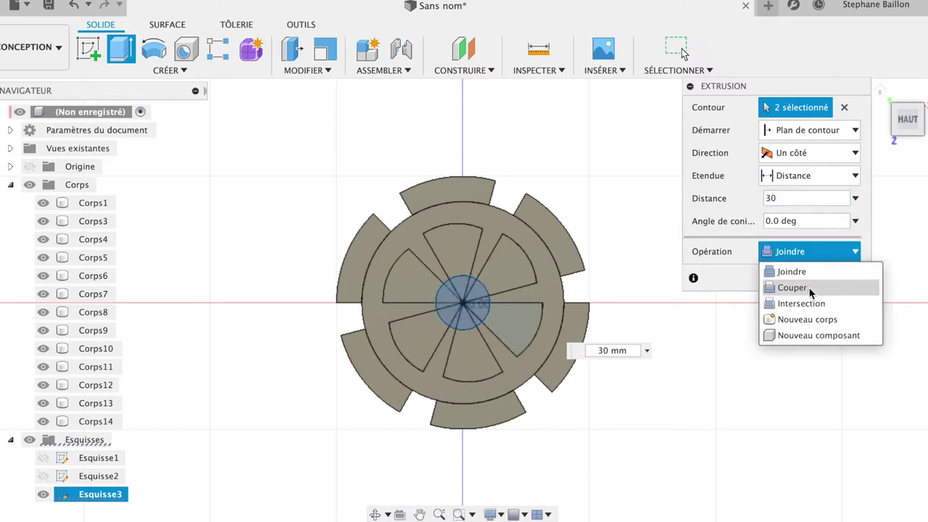
left_click(801, 320)
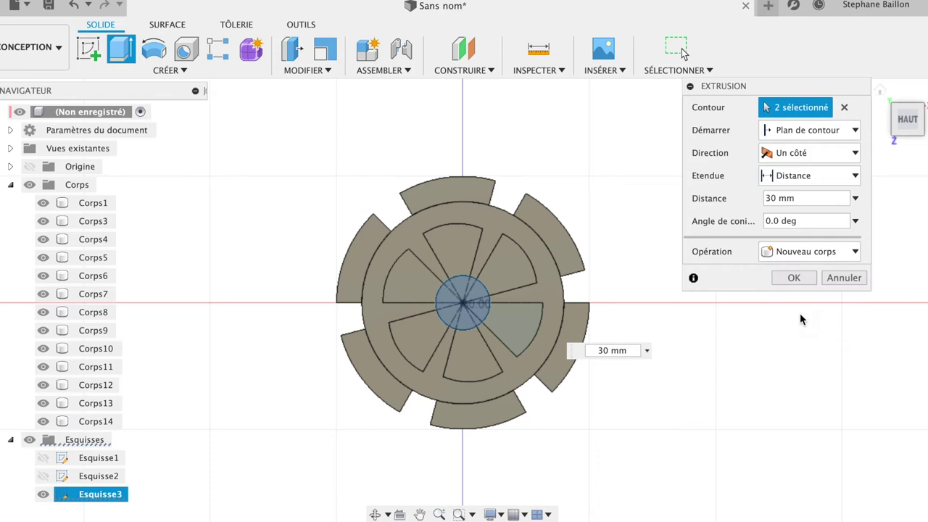
left_click(794, 279)
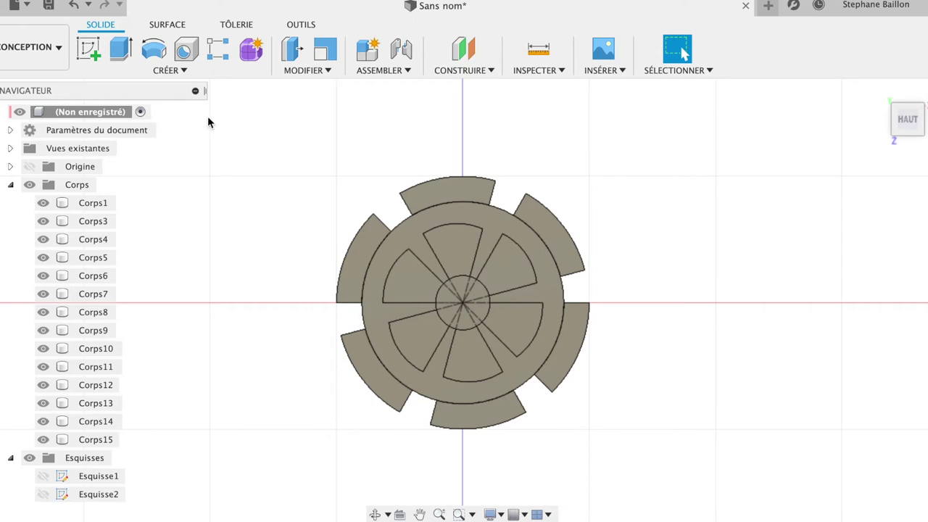
Sketch a Ø10 mm circle at the origin on the wheel face and finish the sketch
left_click(95, 58)
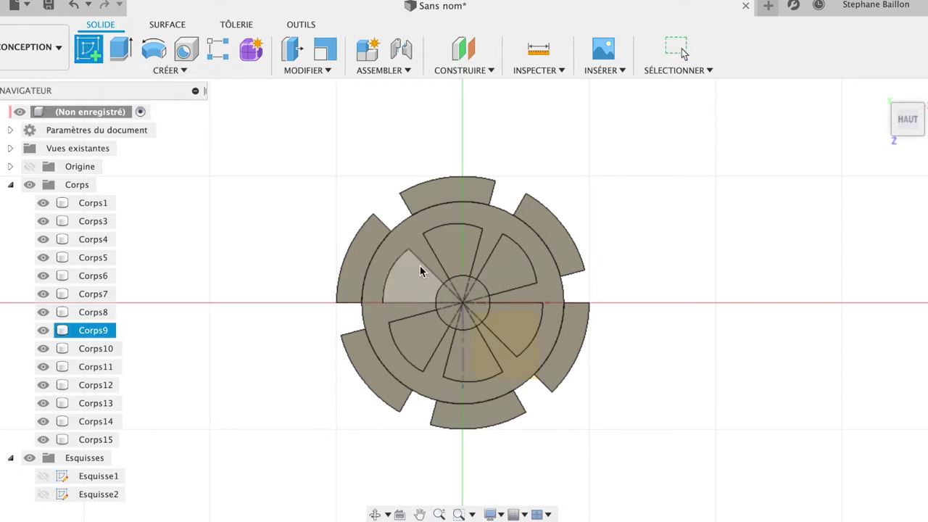
left_click(514, 330)
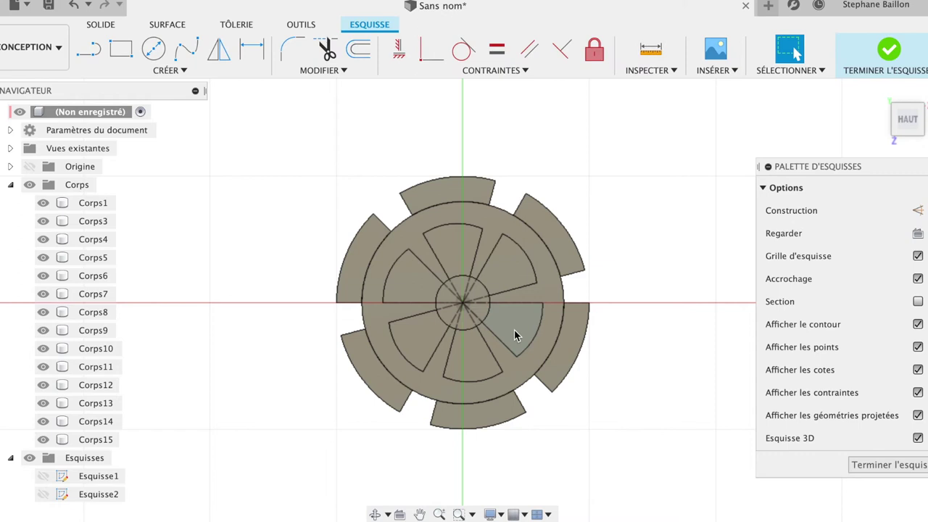
left_click(154, 48)
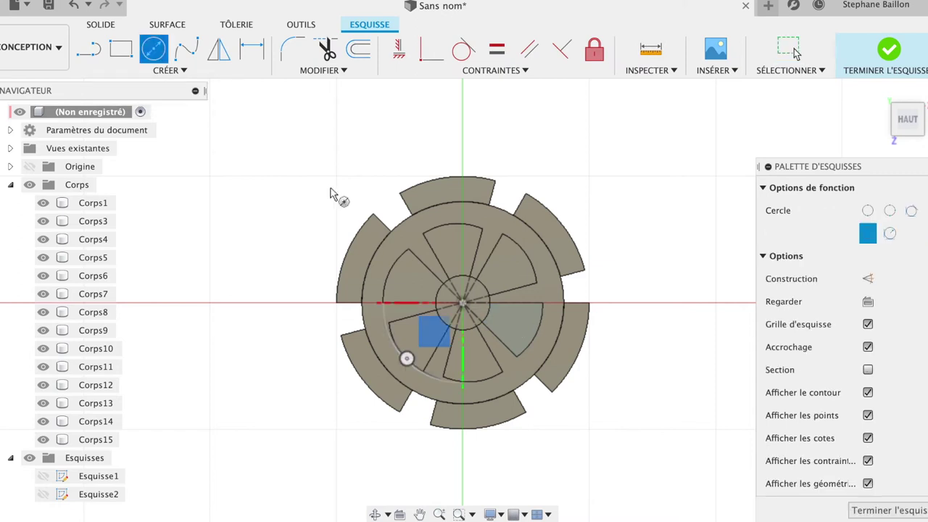
left_click(463, 303)
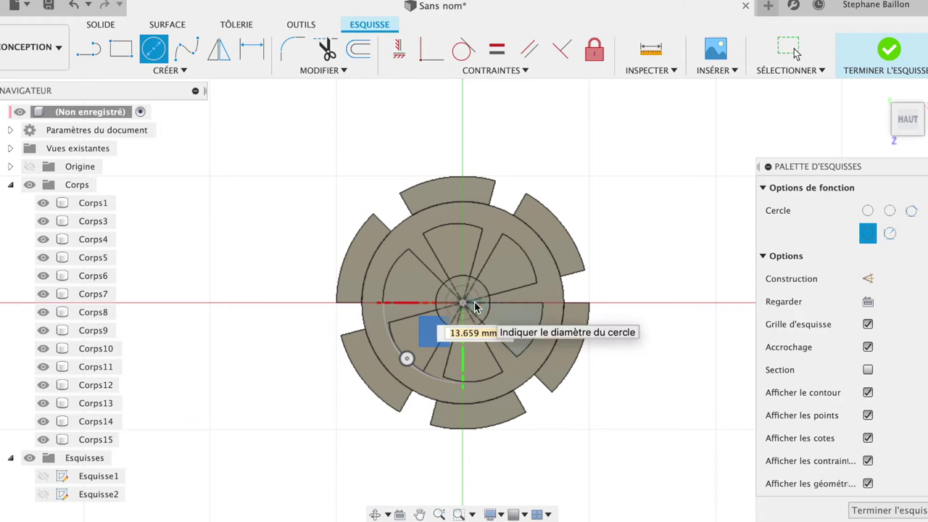
type("10")
key("Return")
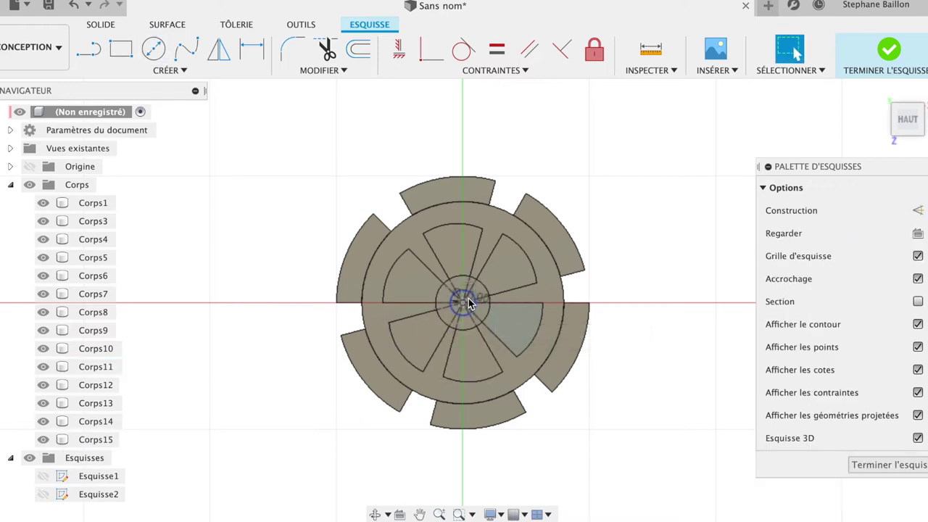
left_click(469, 303)
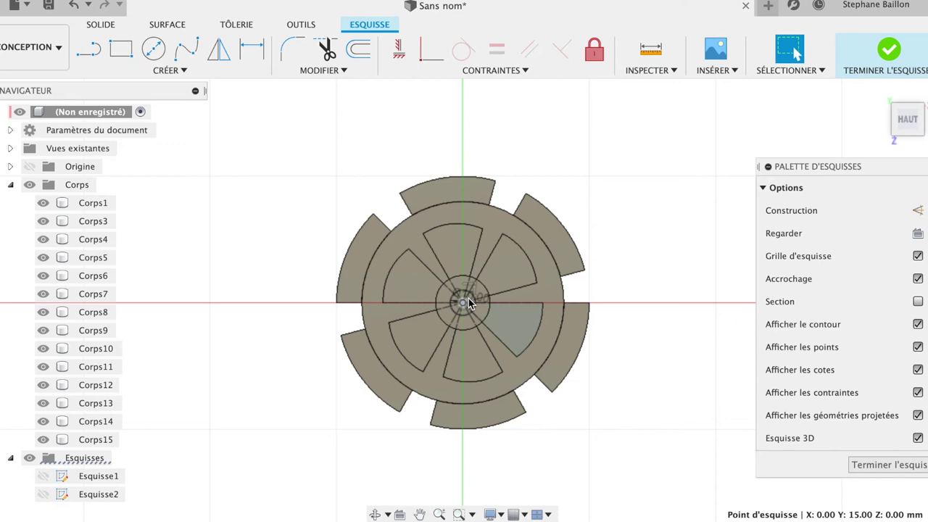
left_click(466, 315)
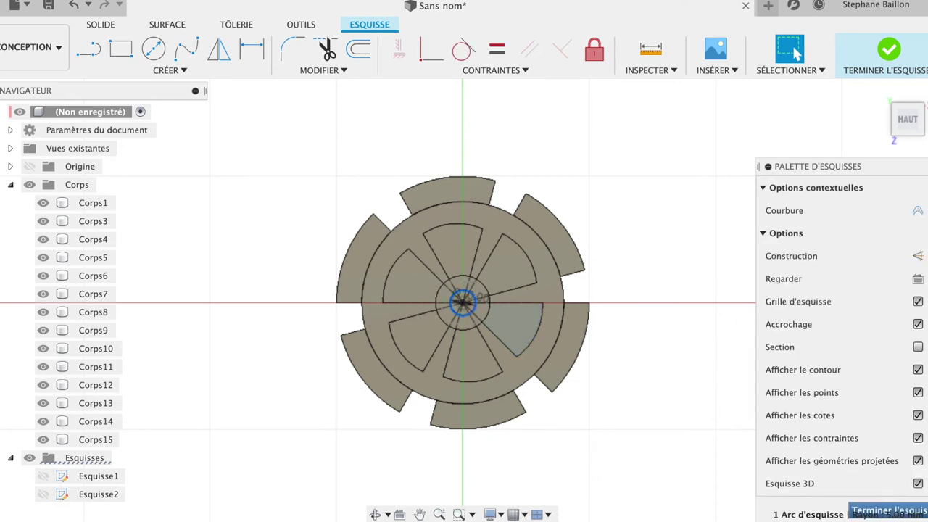
left_click(887, 513)
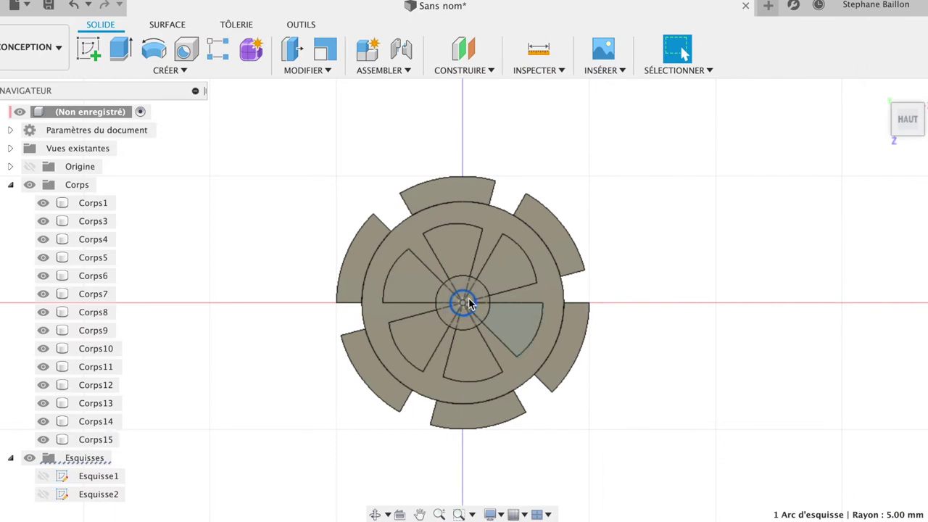
With bodies hidden, select the central circle profile and the small wedge for extrusion
scroll(468, 303, "up", 2)
scroll(451, 268, "up", 1)
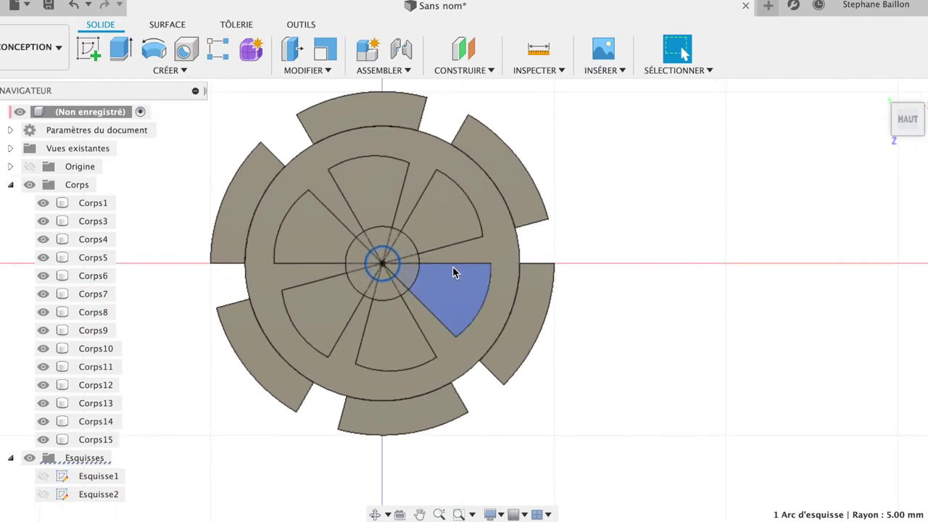
scroll(476, 235, "up", 1)
scroll(477, 234, "up", 2)
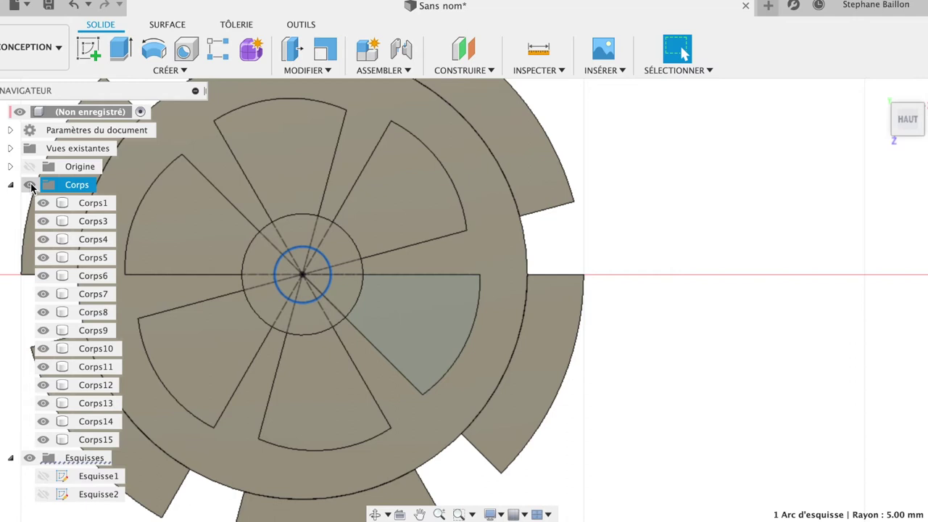
left_click(29, 184)
left_click(320, 267)
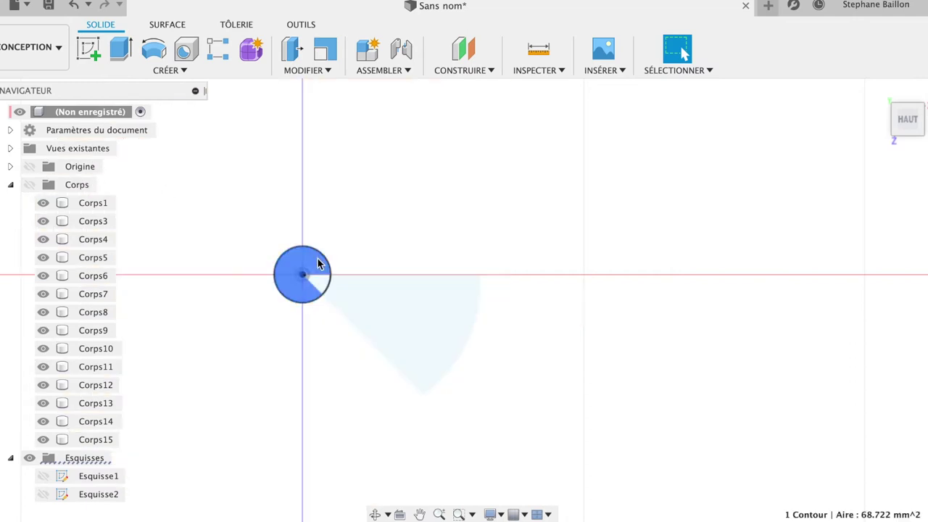
left_click(321, 287)
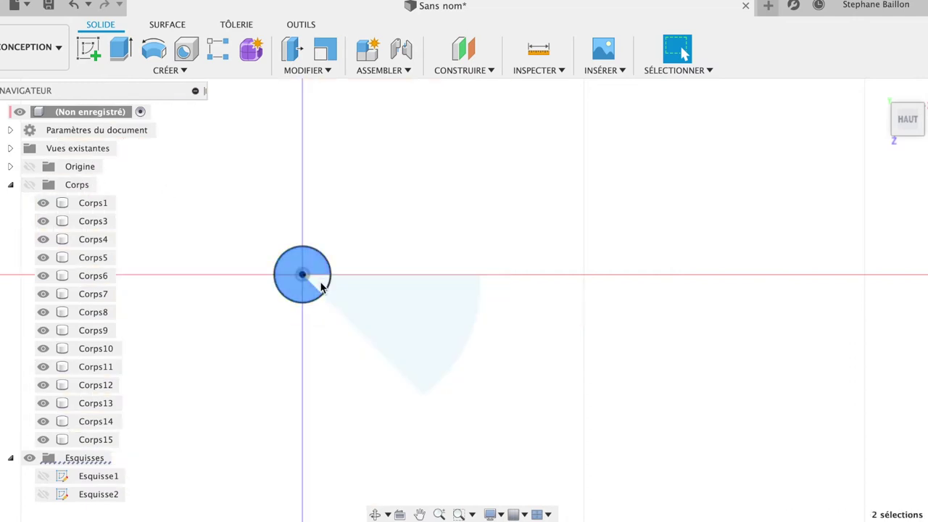
left_click(321, 287)
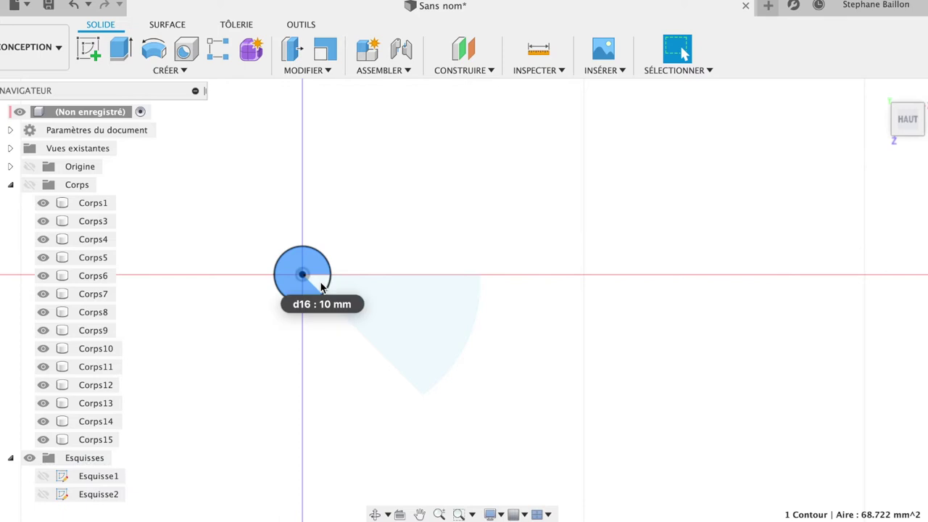
left_click(321, 287)
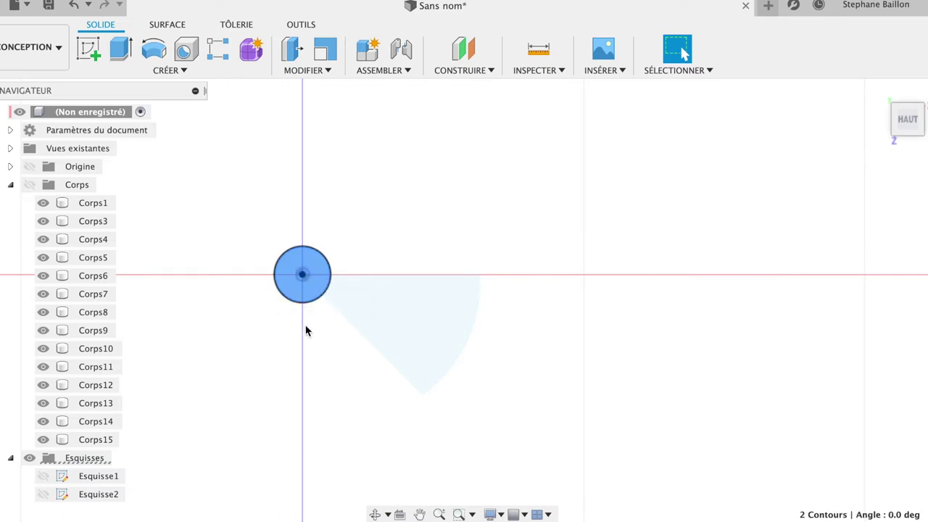
left_click(31, 186)
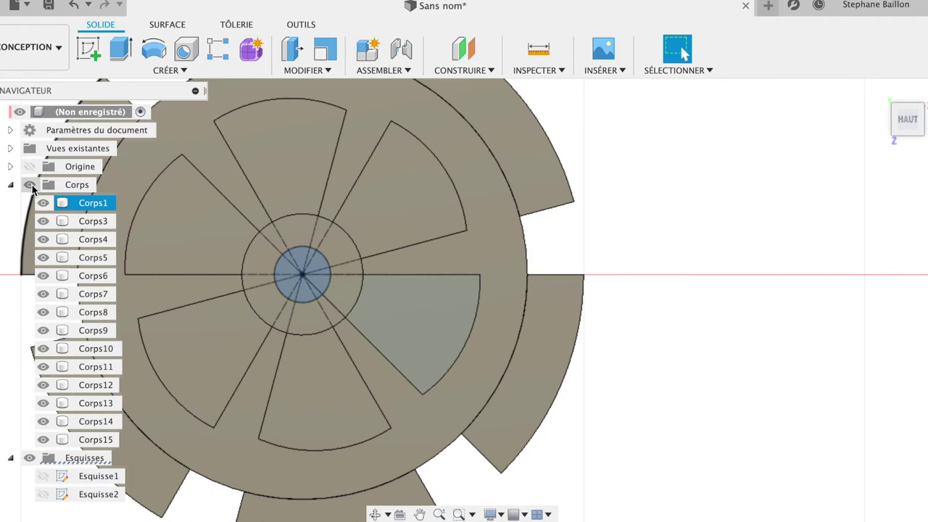
Extrude the selected hub profiles 30 mm as a new body, Corps16
key("e")
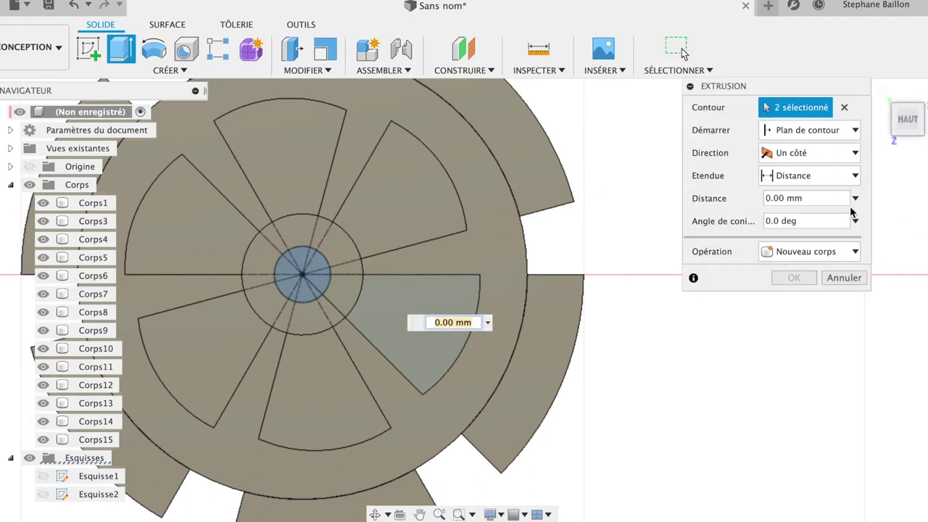
left_click(856, 199)
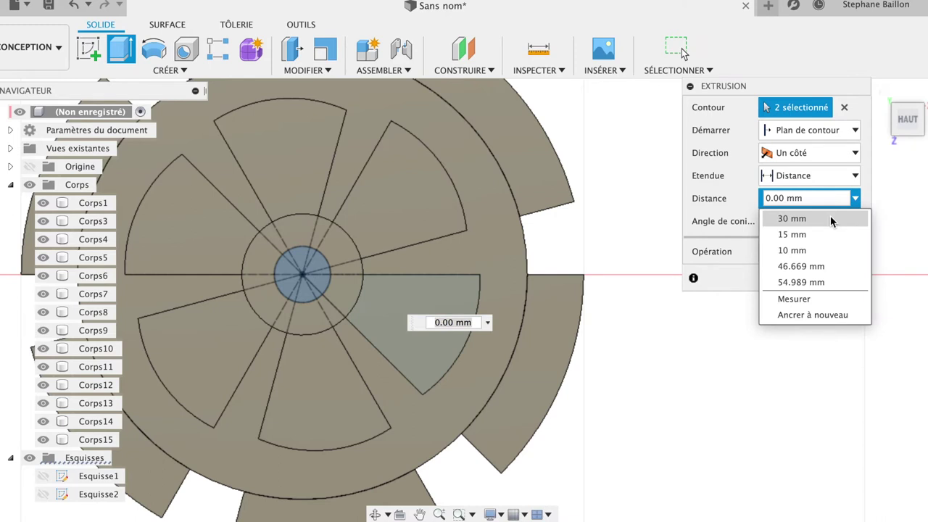
left_click(831, 220)
left_click(830, 253)
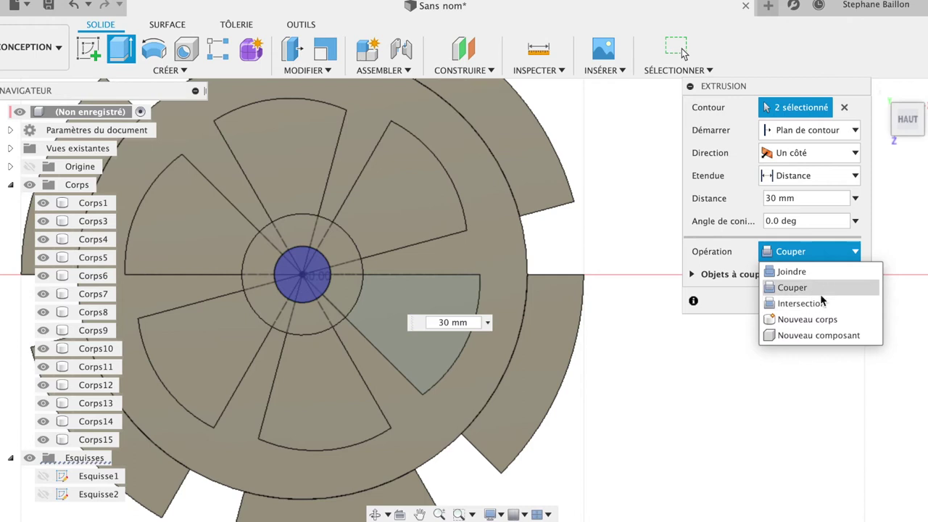
left_click(810, 320)
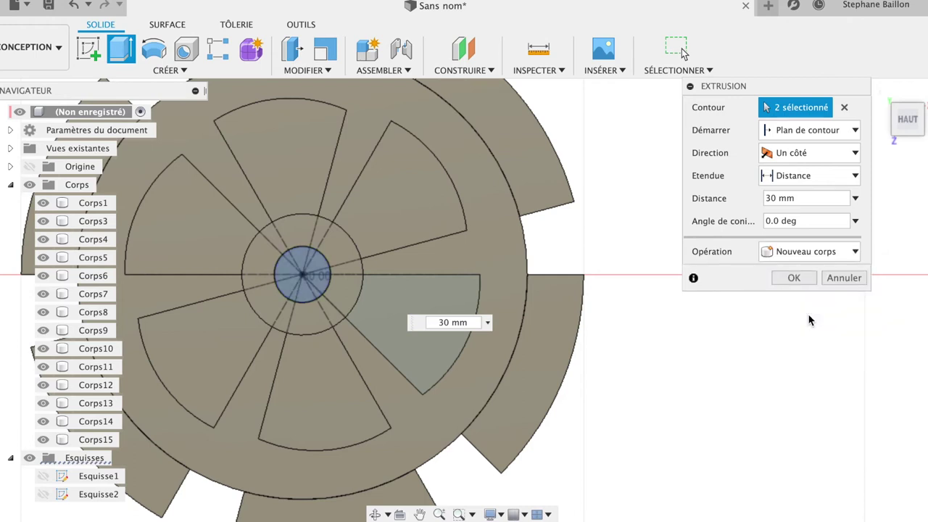
left_click(795, 277)
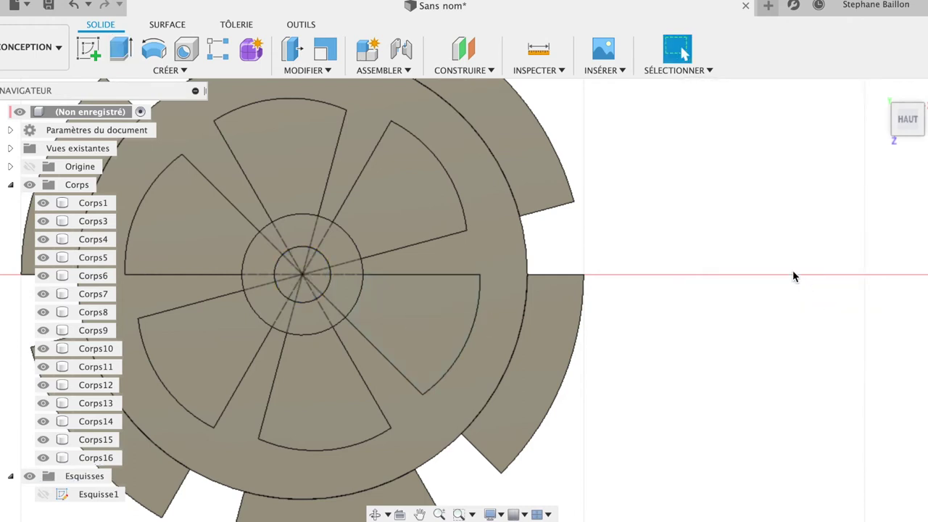
left_click(880, 90)
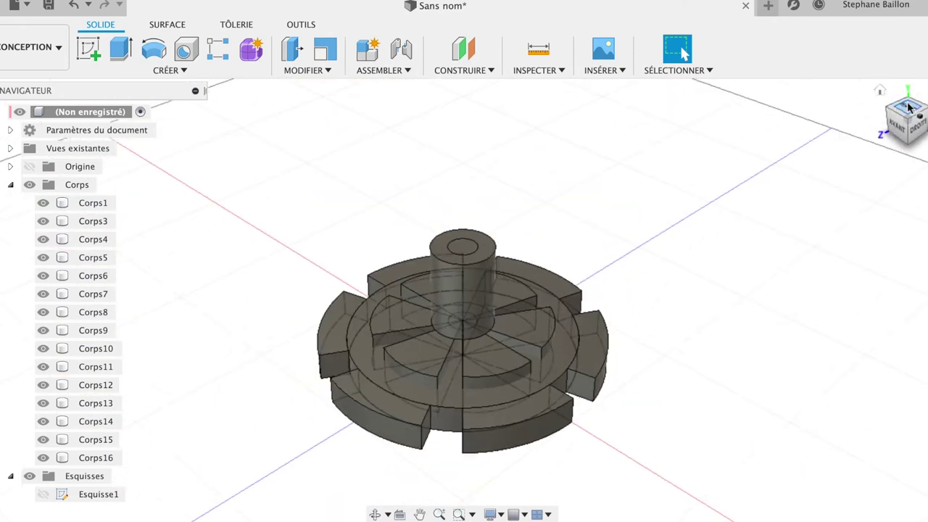
Check the wheel from top and tilted views, then start a Join combine
left_click(907, 106)
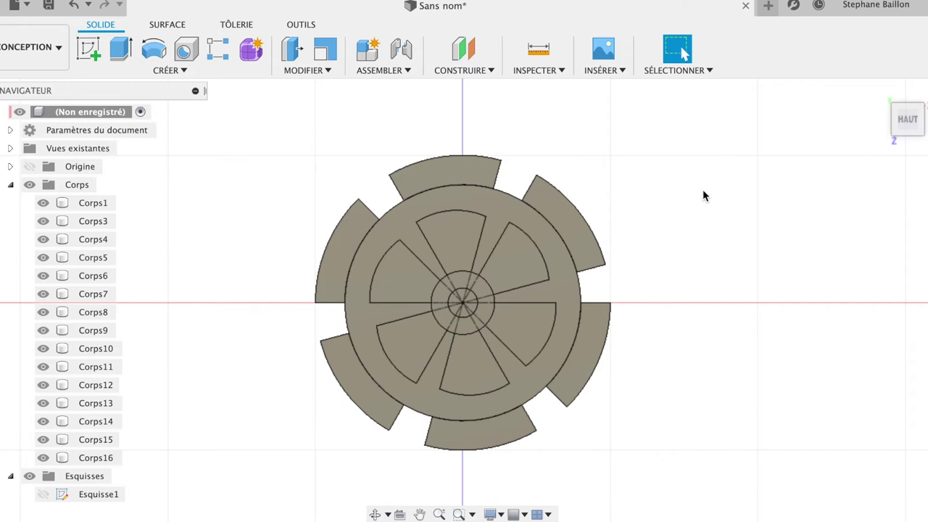
mouse_move(908, 119)
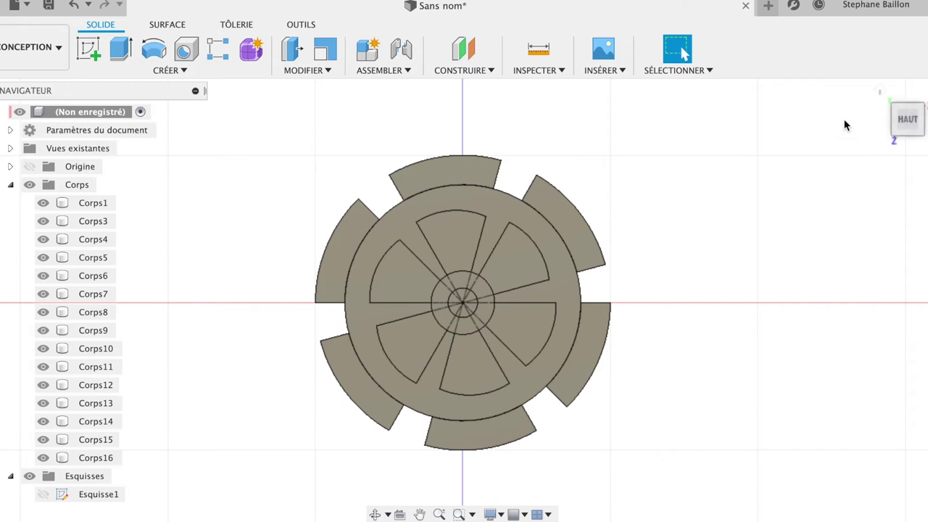
mouse_move(912, 126)
left_mouse_down()
mouse_move(815, 22)
mouse_move(828, 56)
mouse_move(771, 72)
mouse_move(794, 69)
mouse_move(829, 90)
left_mouse_up()
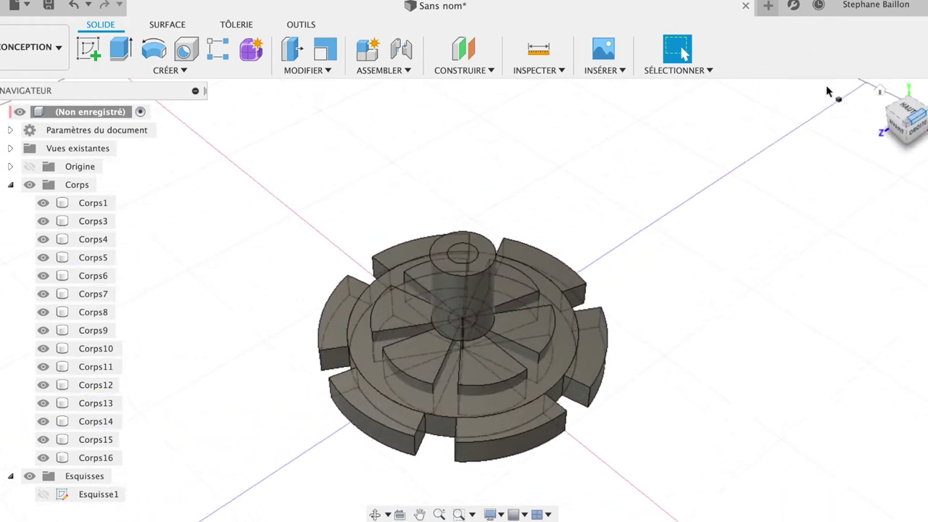
left_click(904, 110)
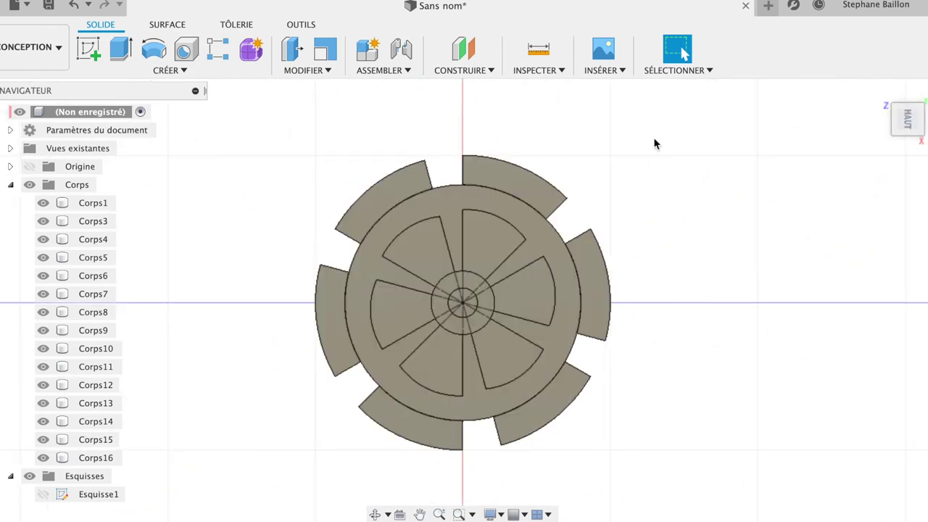
left_click(321, 69)
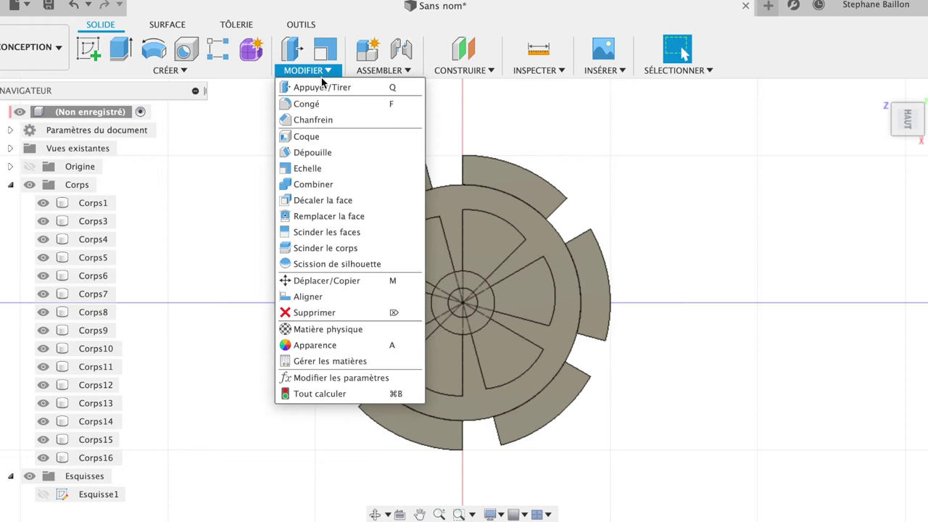
left_click(319, 185)
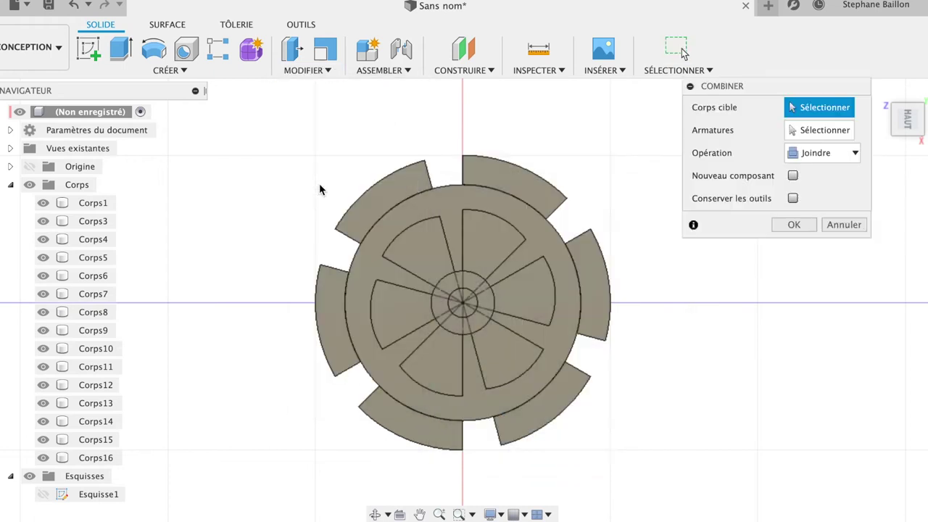
Join the six outer teeth onto the outer ring target, forming body Corps4
left_click(417, 186)
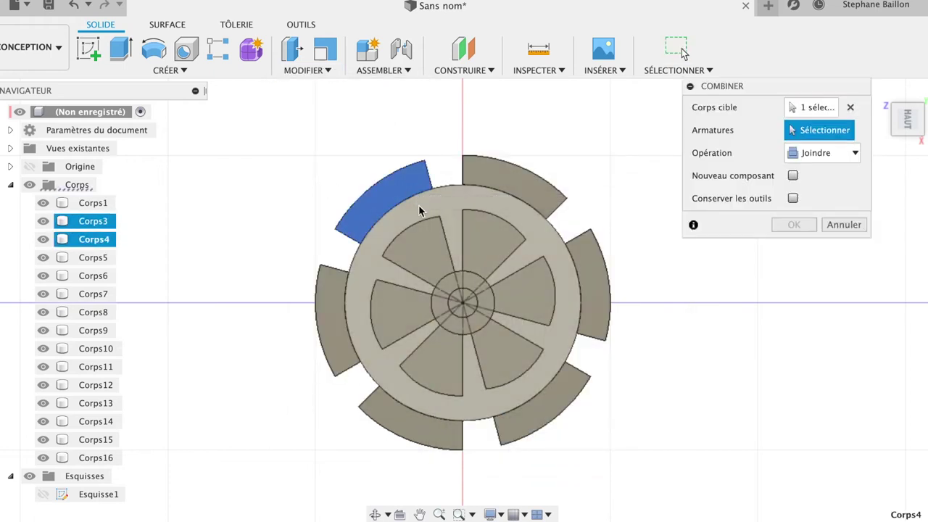
left_click(421, 210)
left_click(495, 185)
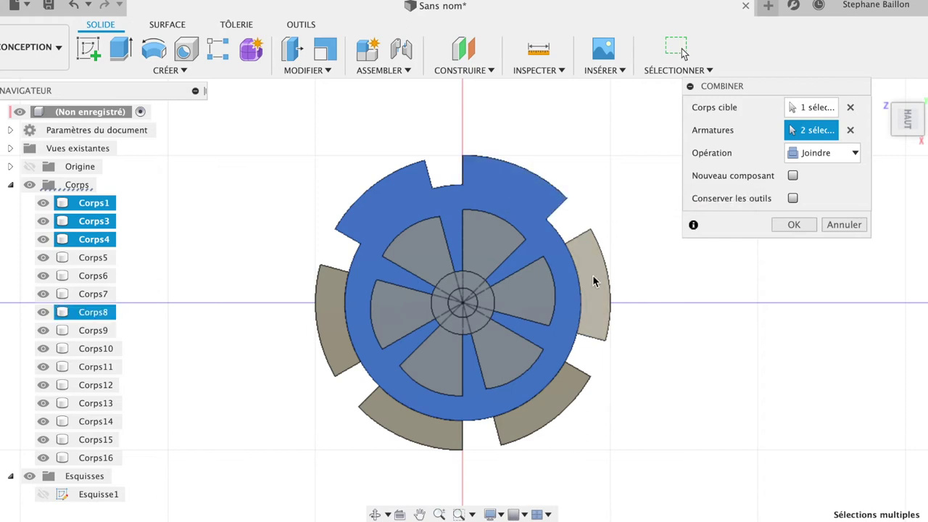
left_click(599, 284)
left_click(555, 411)
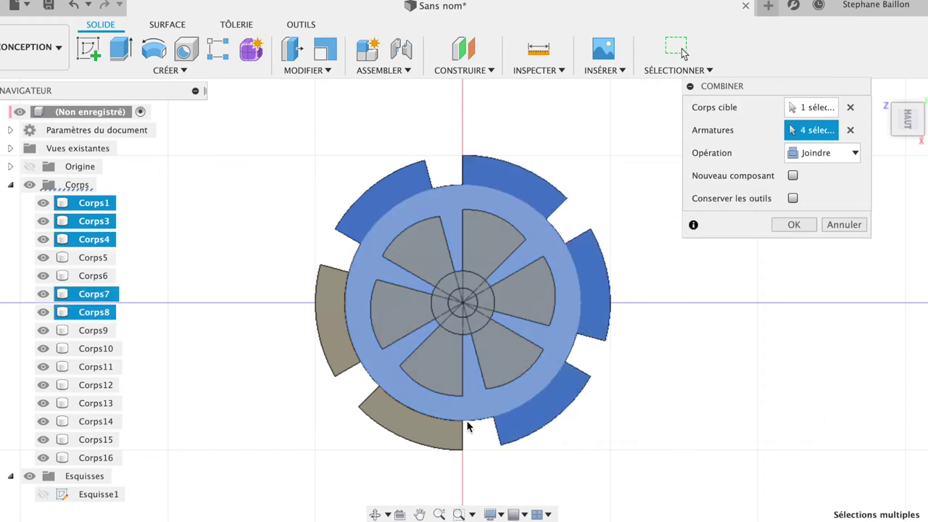
left_click(424, 430)
left_click(332, 329)
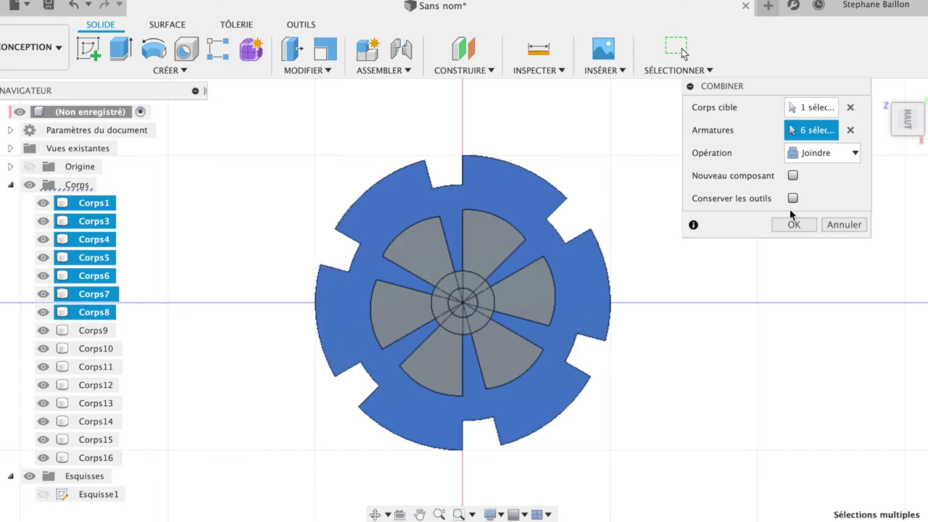
left_click(789, 226)
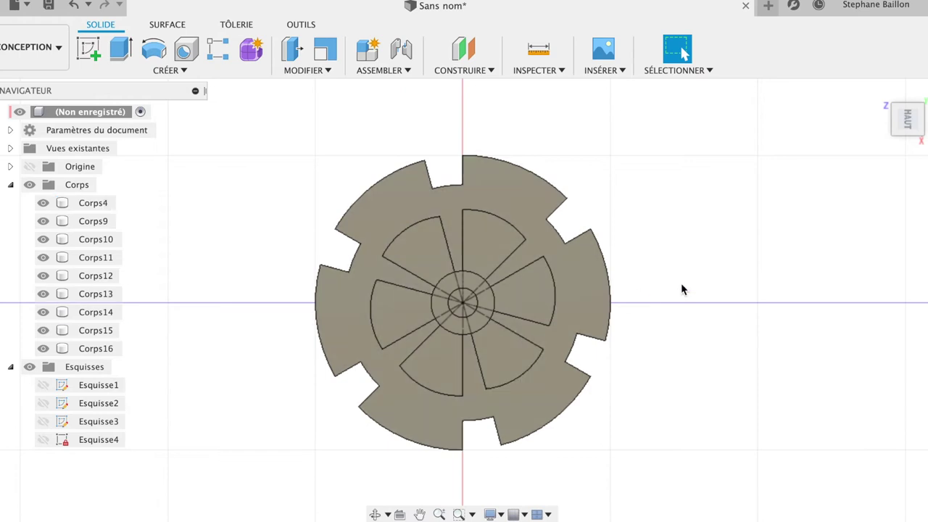
mouse_move(906, 119)
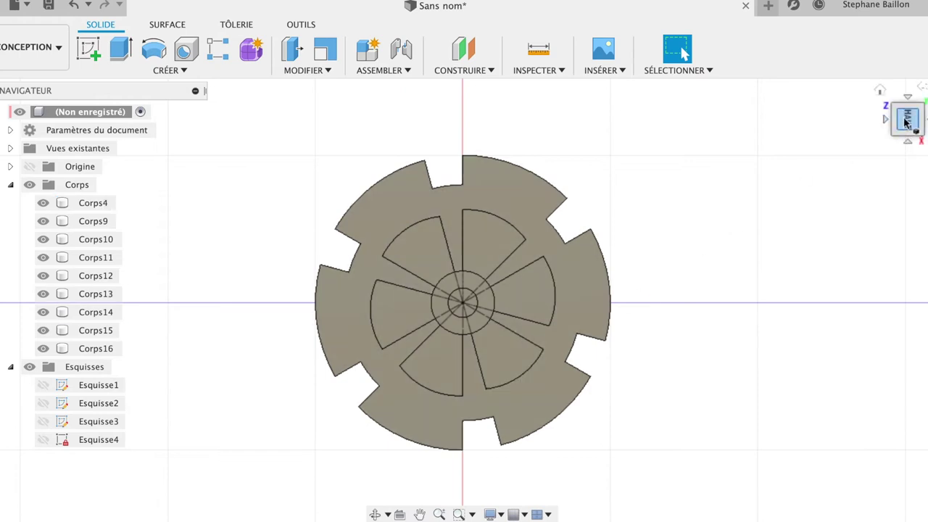
left_click(914, 125)
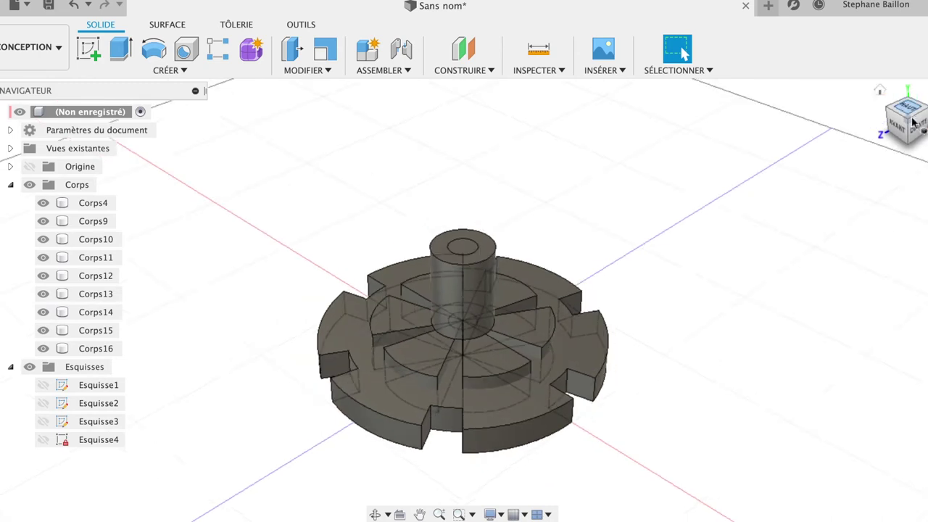
From the front view, move Corps4 upward by 3.085 mm
left_click(899, 128)
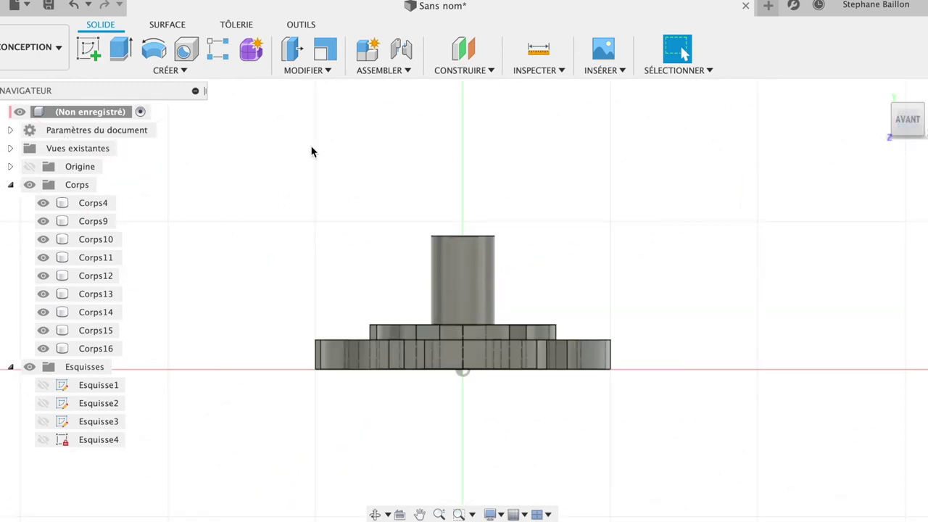
left_click(105, 203)
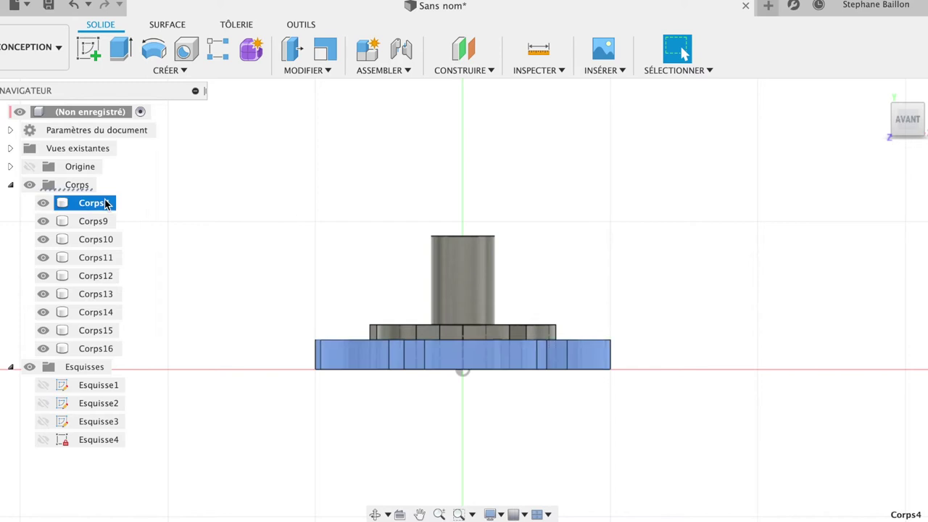
key("m")
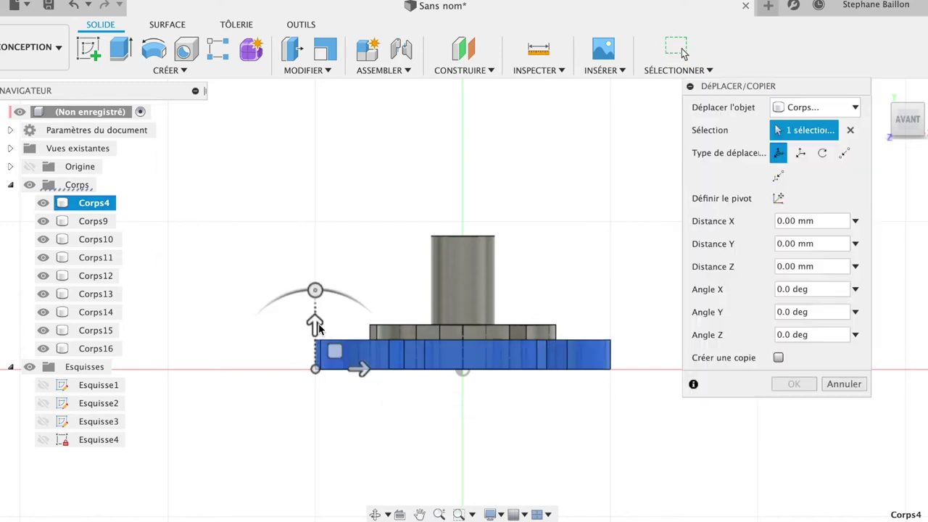
mouse_move(317, 326)
left_mouse_down()
mouse_move(312, 304)
mouse_move(315, 313)
left_mouse_up()
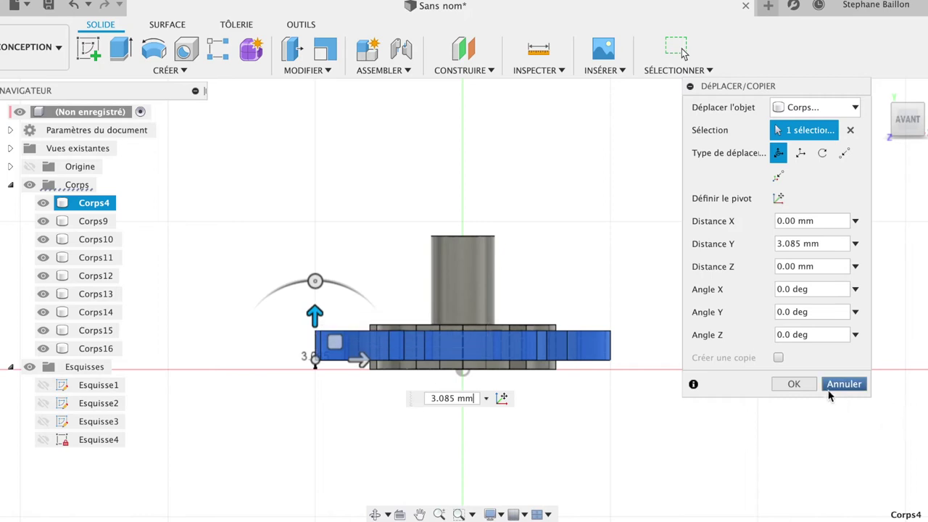
left_click(794, 385)
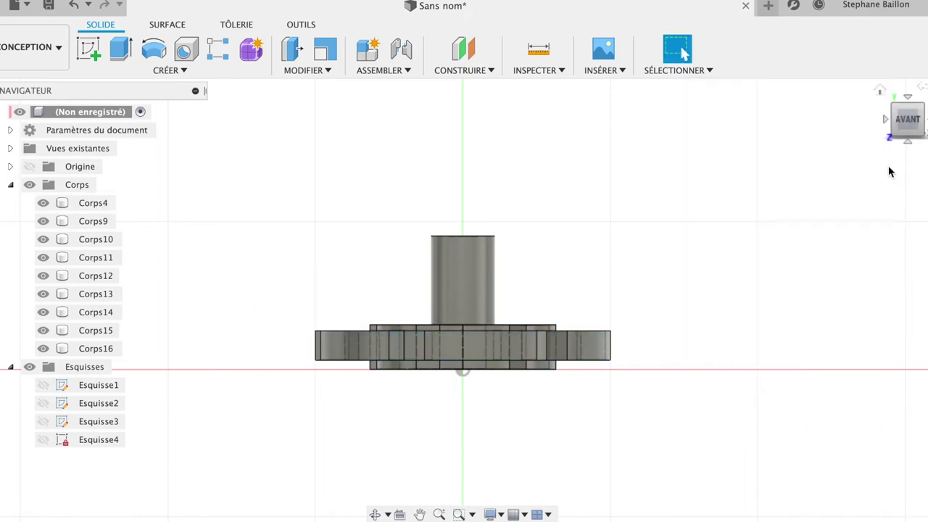
Review the wheel from home and top views, briefly selecting hub Corps16
left_click(880, 92)
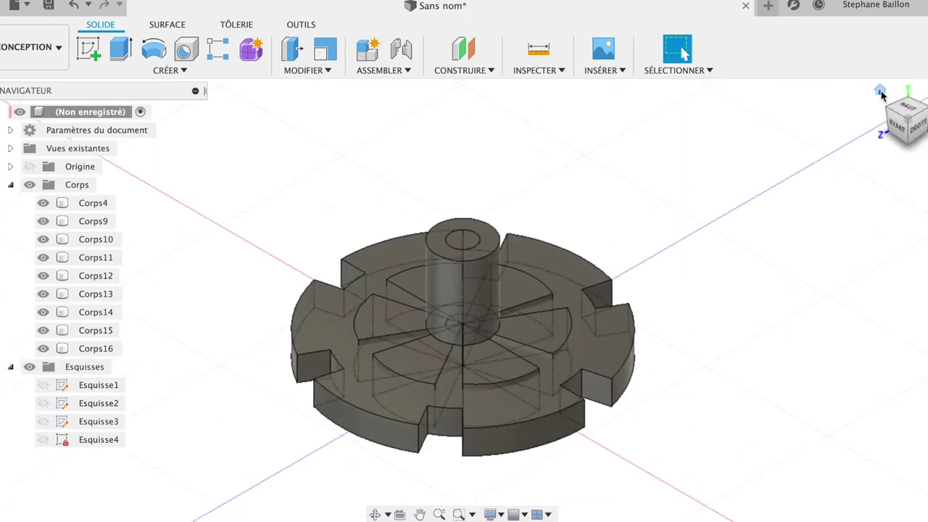
left_click(908, 109)
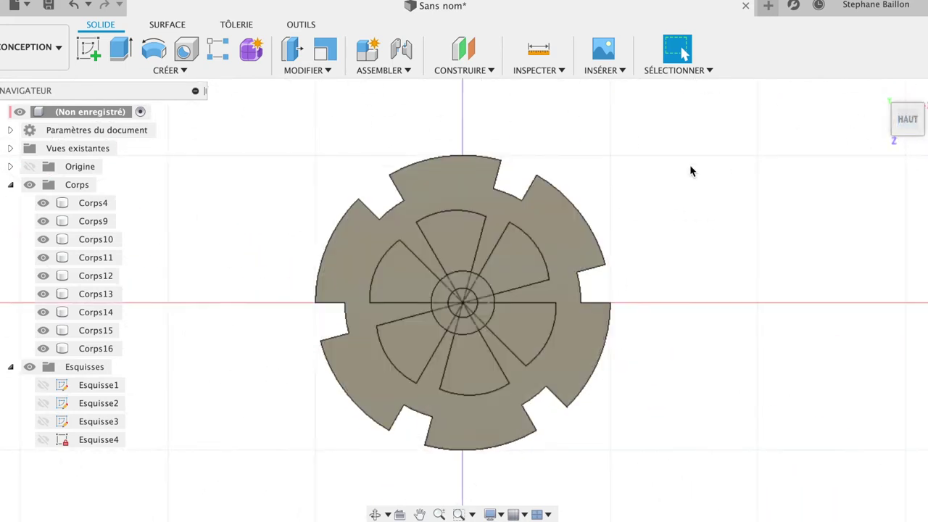
left_click(471, 299)
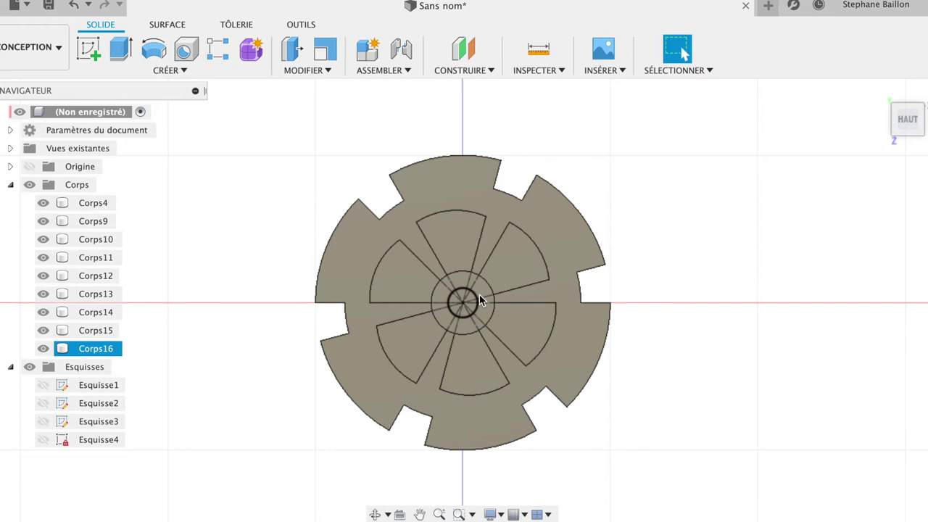
key("Escape")
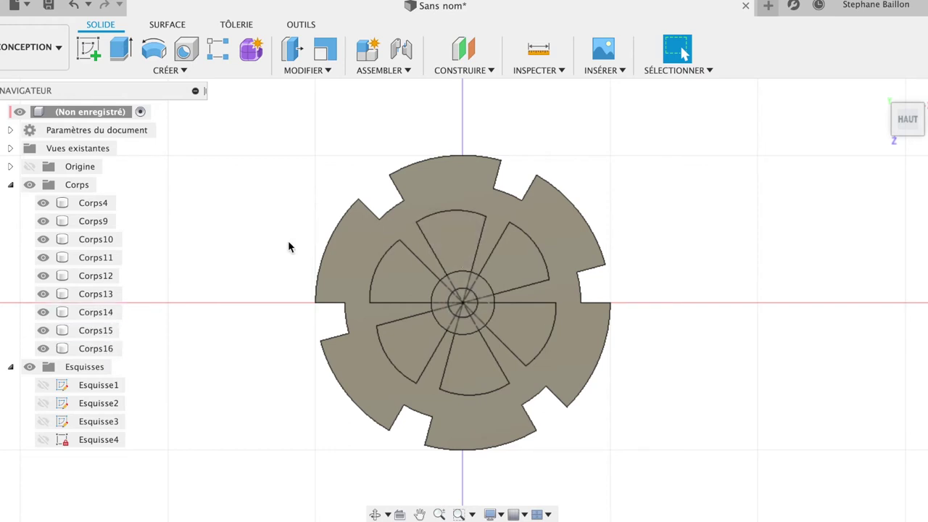
left_click(305, 71)
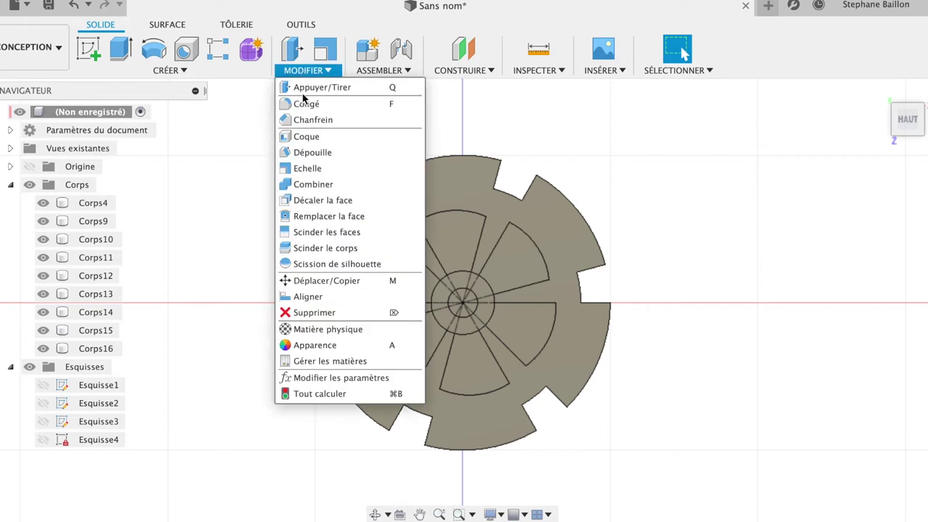
Combine with Couper, using Corps4 as target and the six inner sectors as tools
left_click(304, 190)
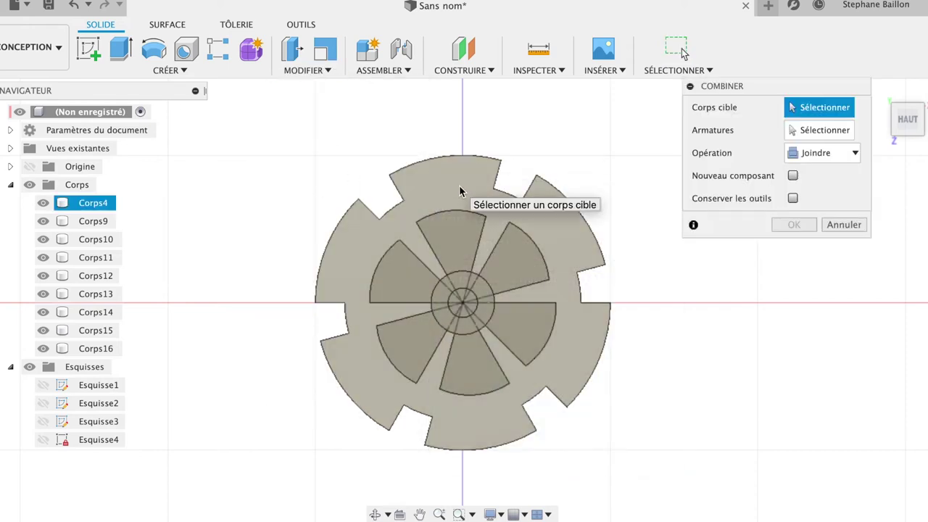
left_click(459, 187)
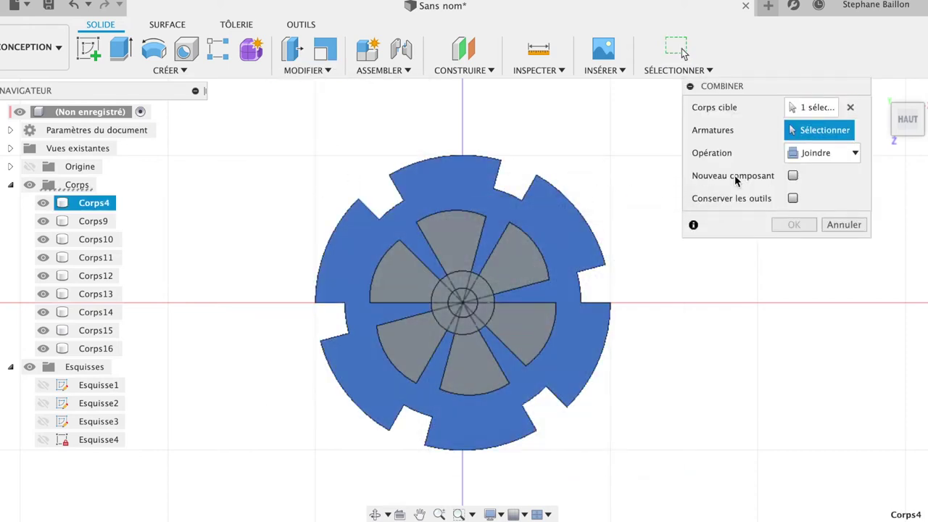
left_click(855, 153)
left_click(830, 189)
left_click(467, 237)
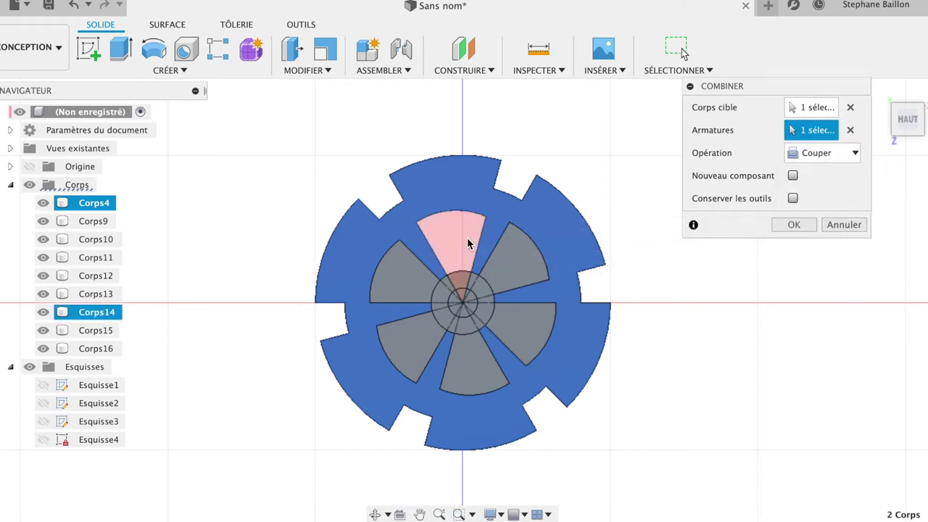
left_click(521, 268)
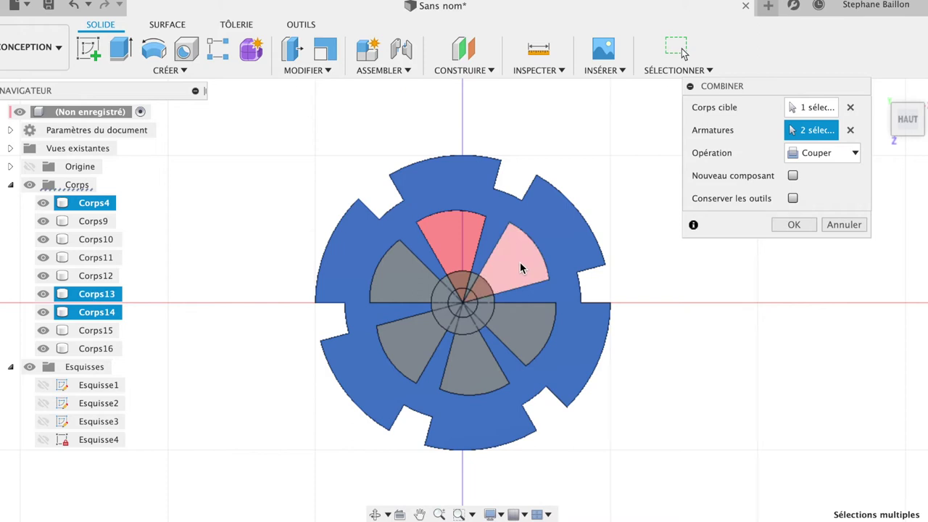
left_click(383, 283)
left_click(412, 347)
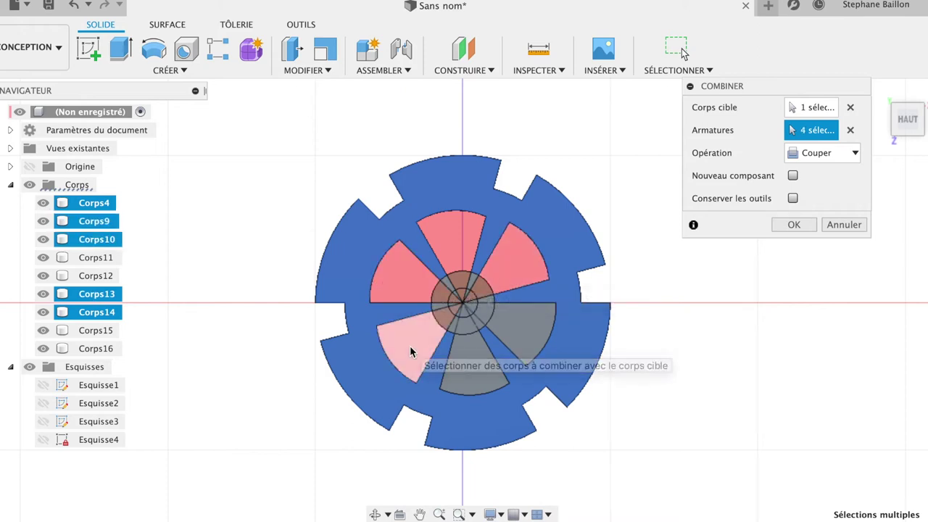
left_click(490, 358)
left_click(543, 331)
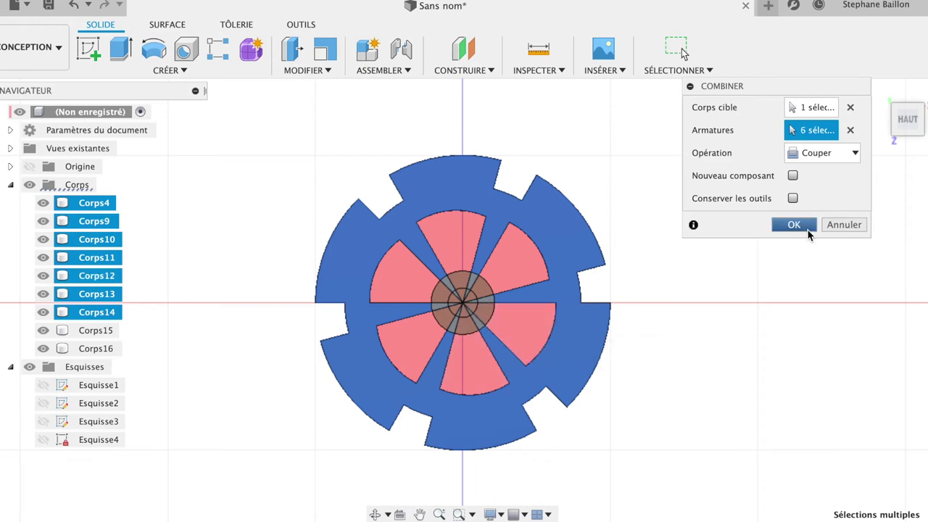
left_click(794, 225)
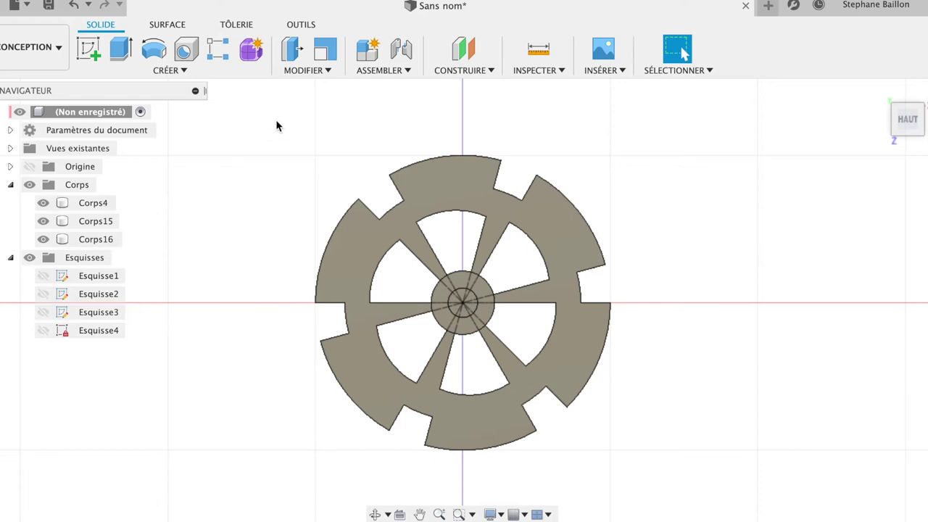
left_click(319, 73)
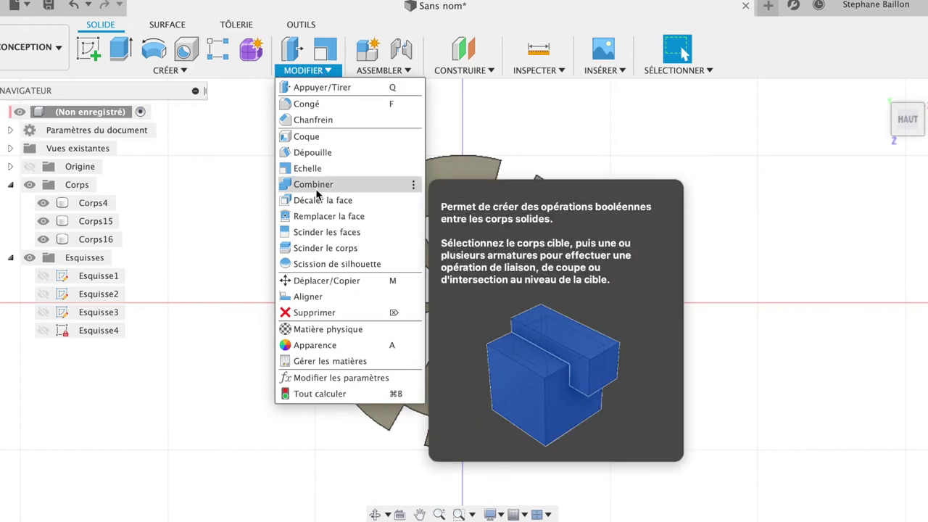
Cut Corps16 out of hub Corps15, leaving a Ø10 mm bore
left_click(284, 185)
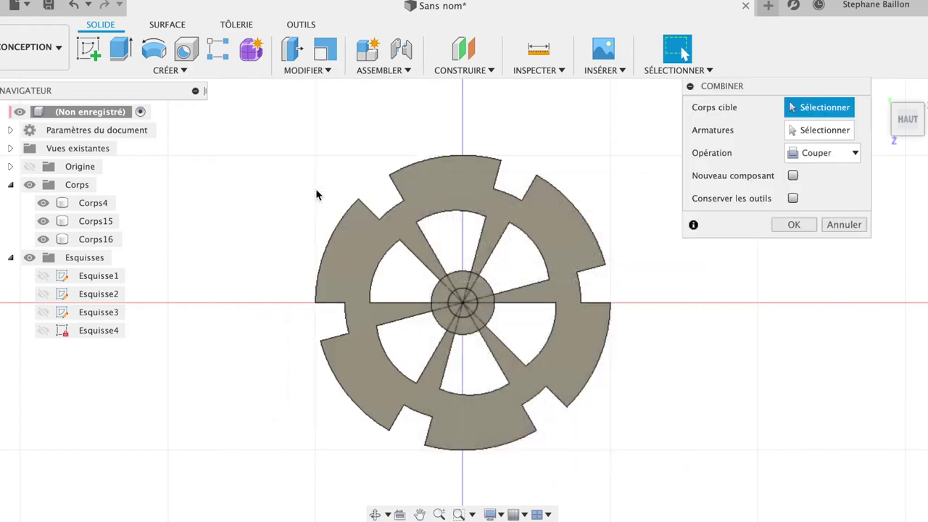
left_click(461, 284)
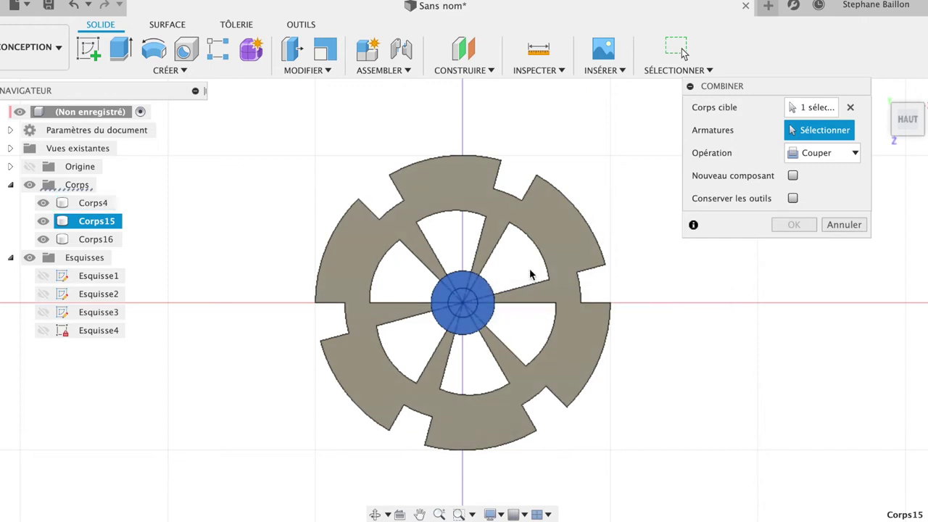
left_click(474, 306)
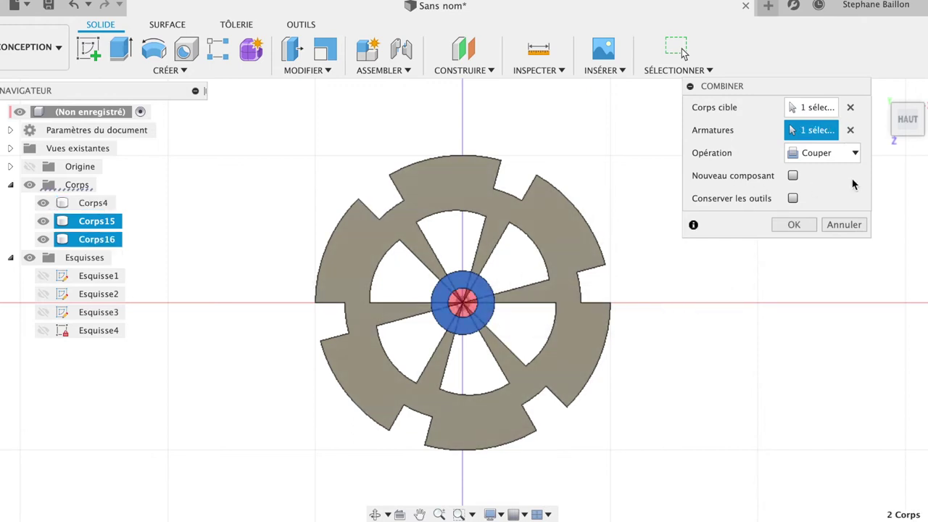
left_click(795, 226)
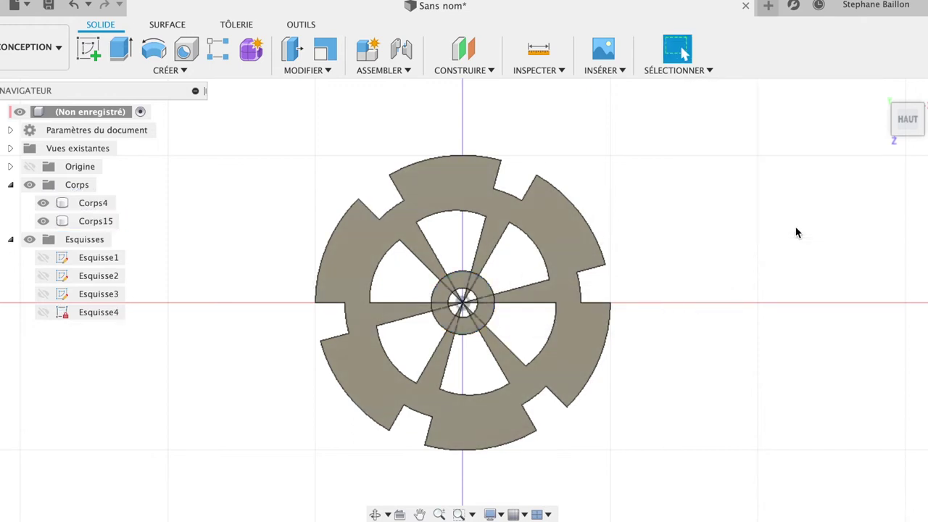
left_click(917, 130)
Undo the hub cut to restore Corps16, view from the front, and select Corps4 to move
mouse_move(830, 80)
middle_mouse_down("shift")
mouse_move(791, 33)
mouse_move(800, 75)
mouse_move(824, 116)
mouse_move(807, 135)
mouse_move(803, 114)
mouse_move(809, 127)
middle_mouse_up("shift")
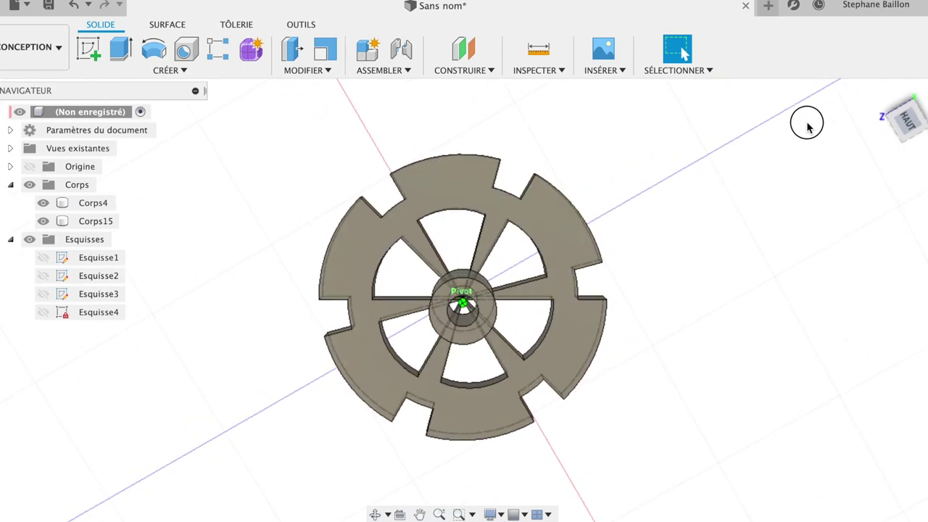
left_click(71, 7)
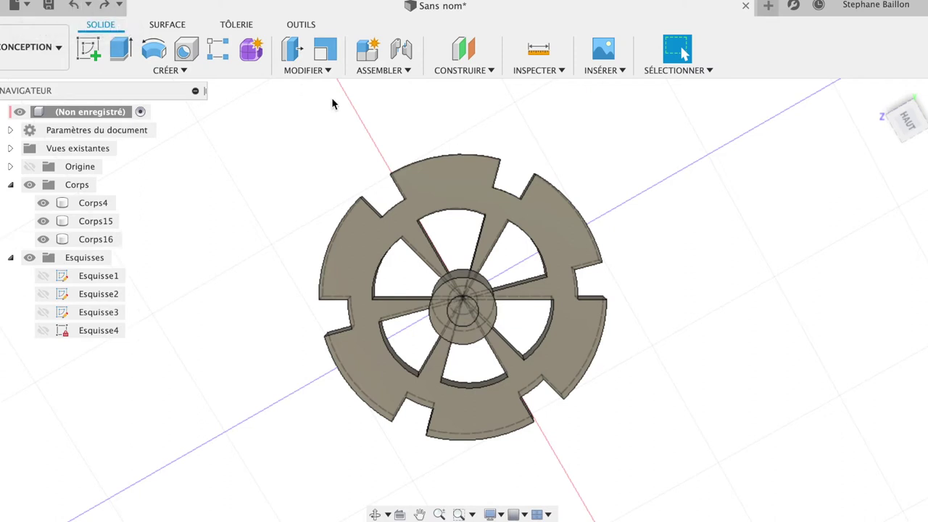
left_click(880, 90)
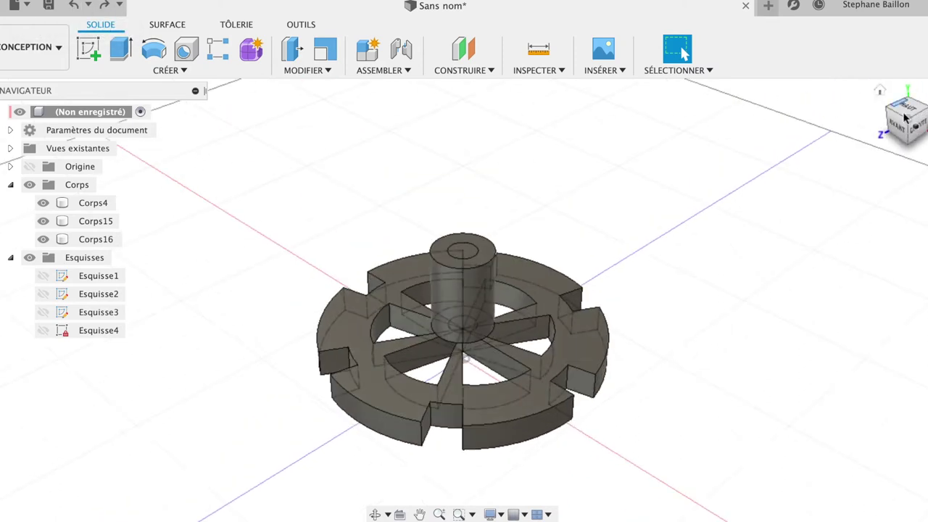
left_click(899, 137)
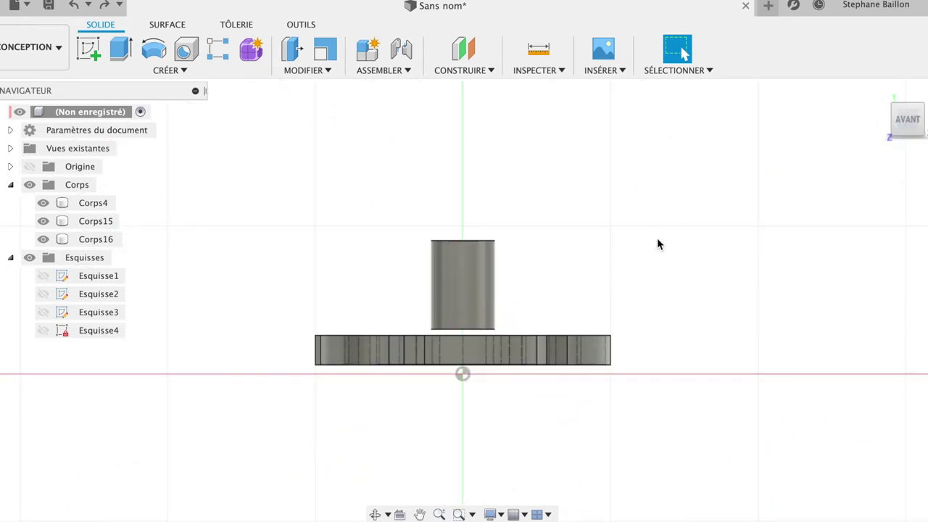
left_click(98, 205)
key("m")
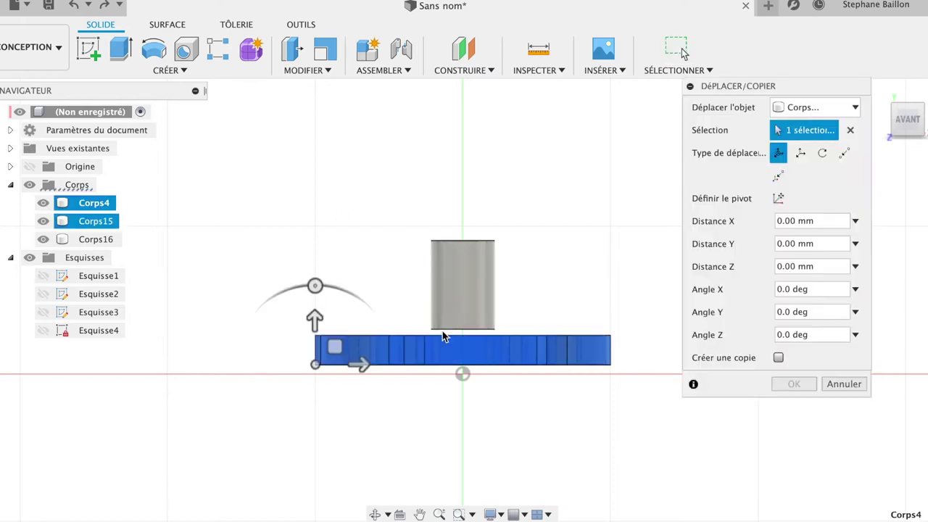
Raise Corps4 11.822 mm along Y so it surrounds the hub, then view from the top
left_click_drag(314, 316, 315, 279)
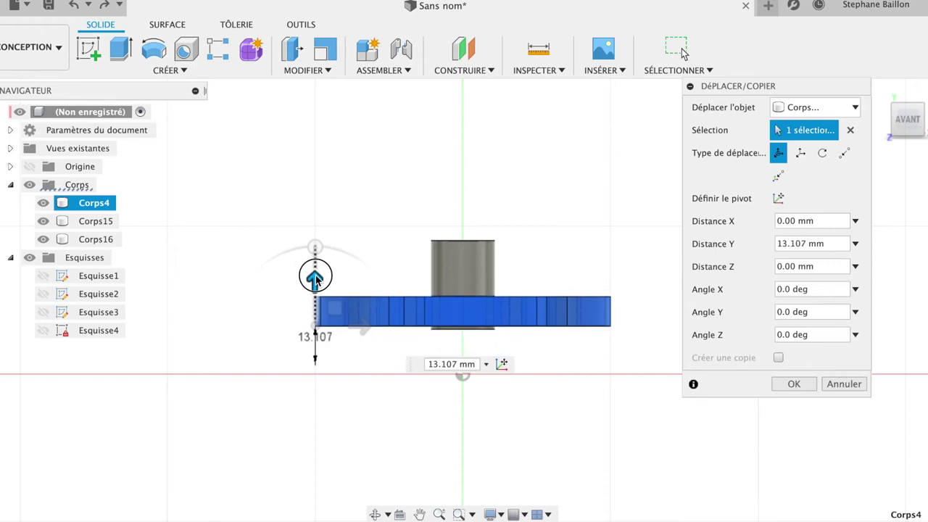
left_click_drag(316, 280, 316, 284)
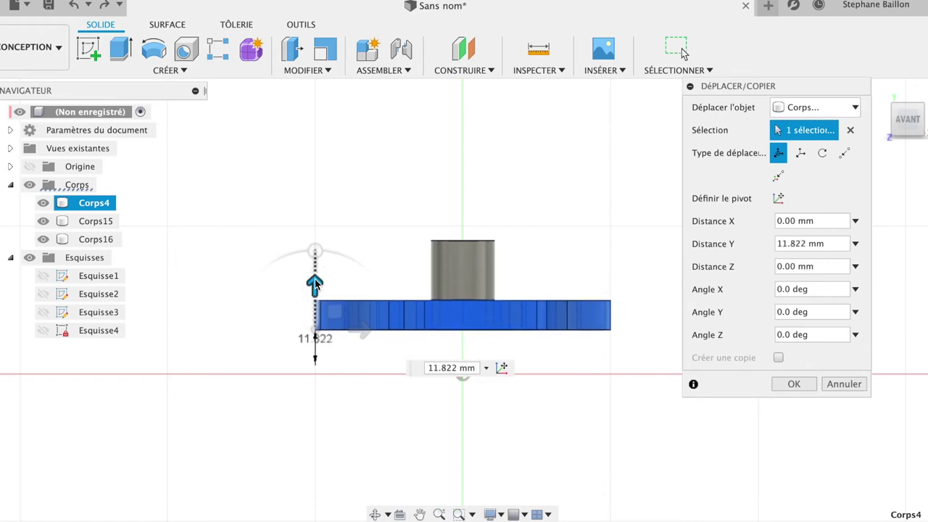
left_click(795, 384)
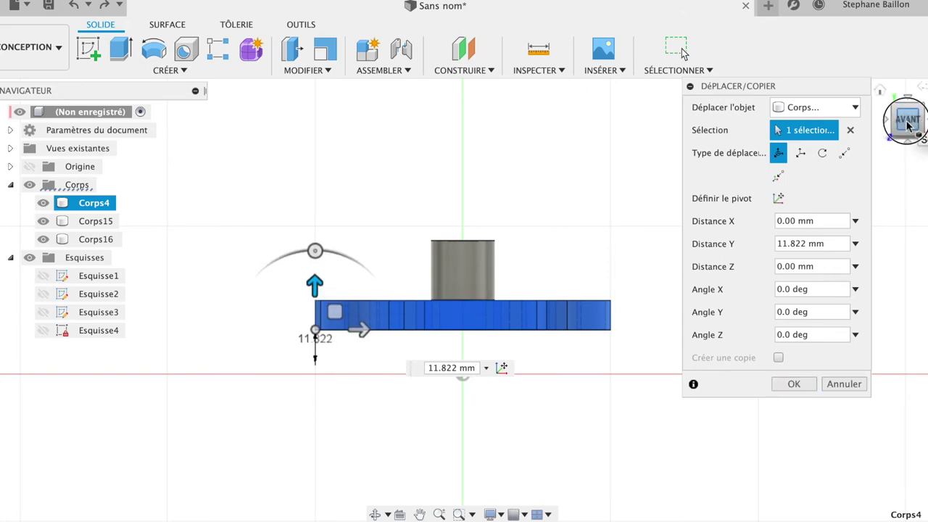
left_click_drag(908, 125, 882, 87)
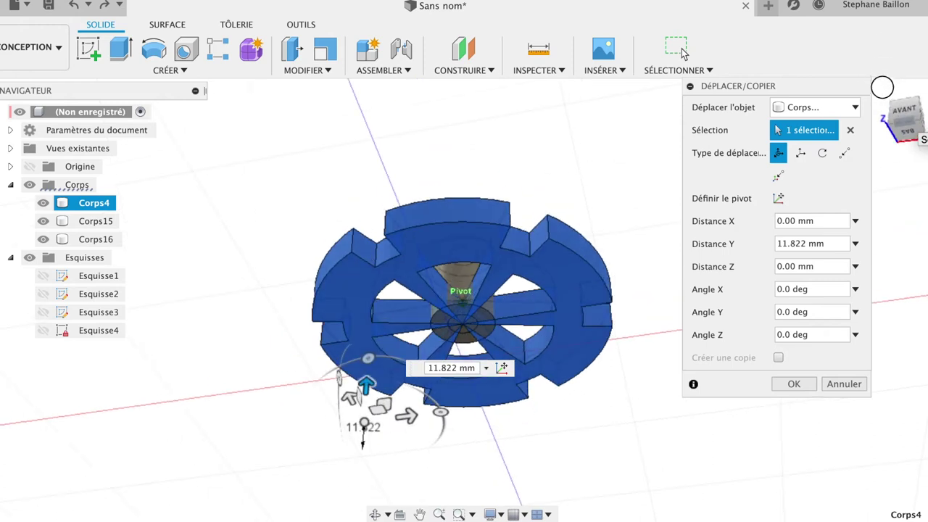
left_click_drag(882, 87, 899, 116)
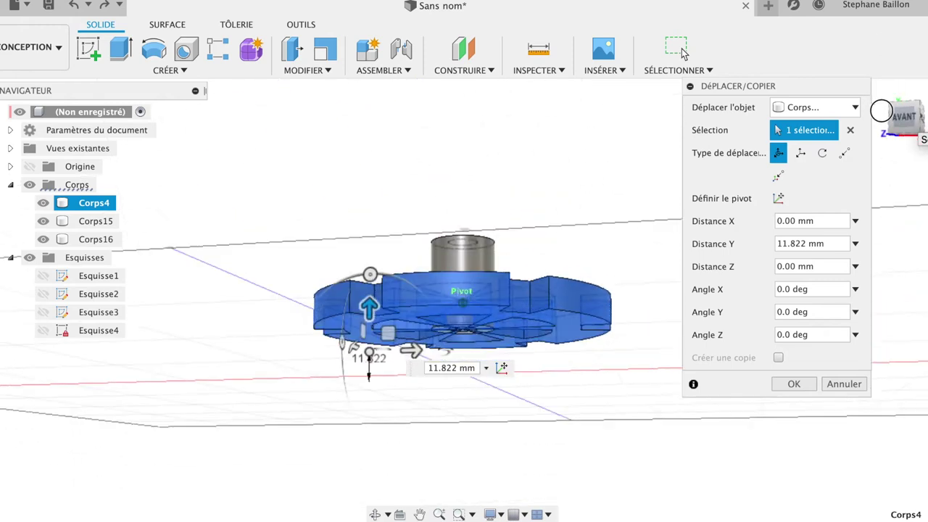
left_click(795, 385)
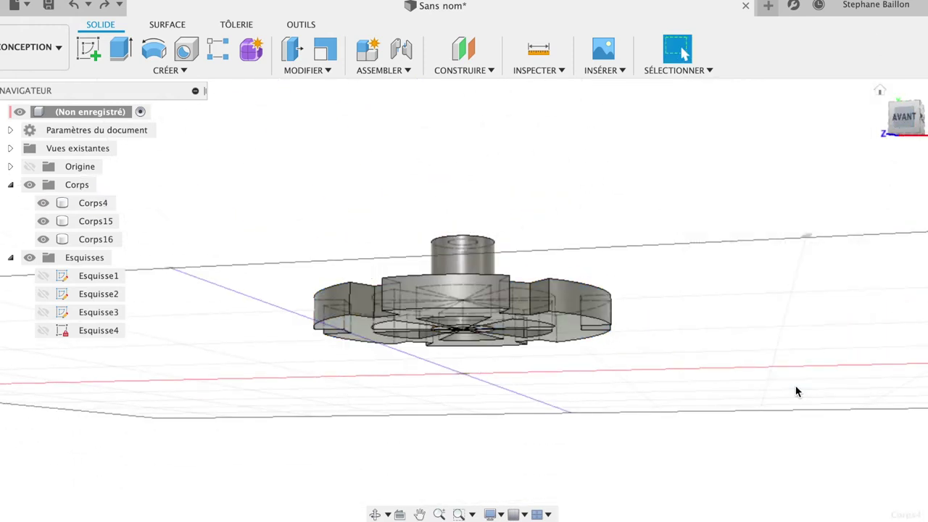
left_click(878, 87)
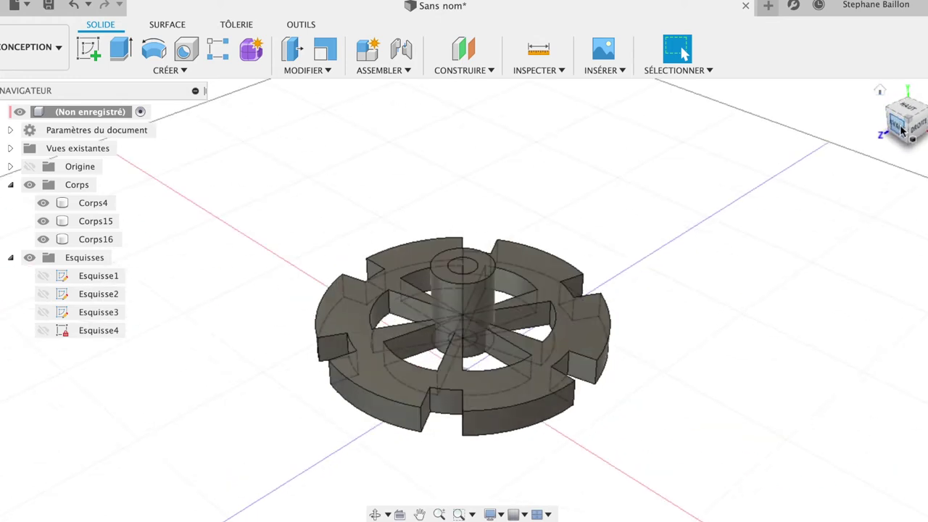
left_click(897, 129)
left_click(881, 96)
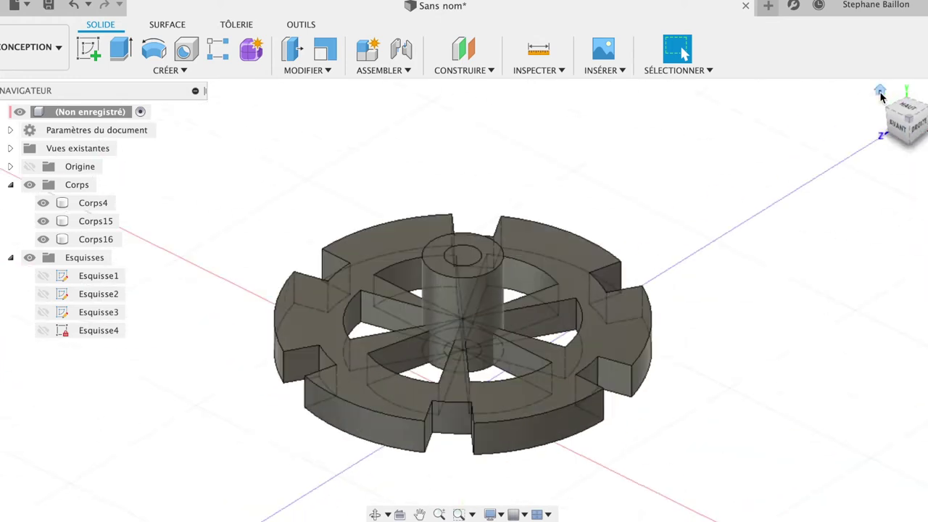
left_click(905, 105)
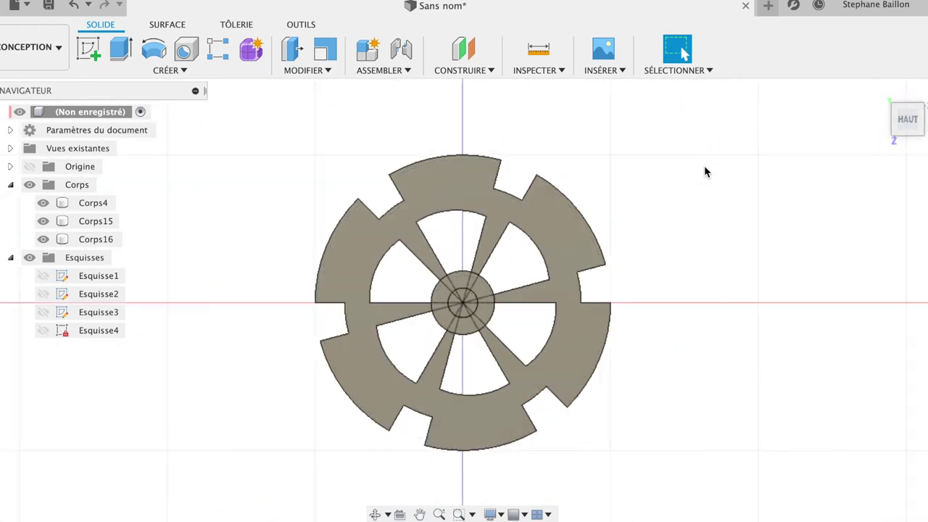
Combine the central hub into the outer wheel body using the Join operation
left_click(309, 71)
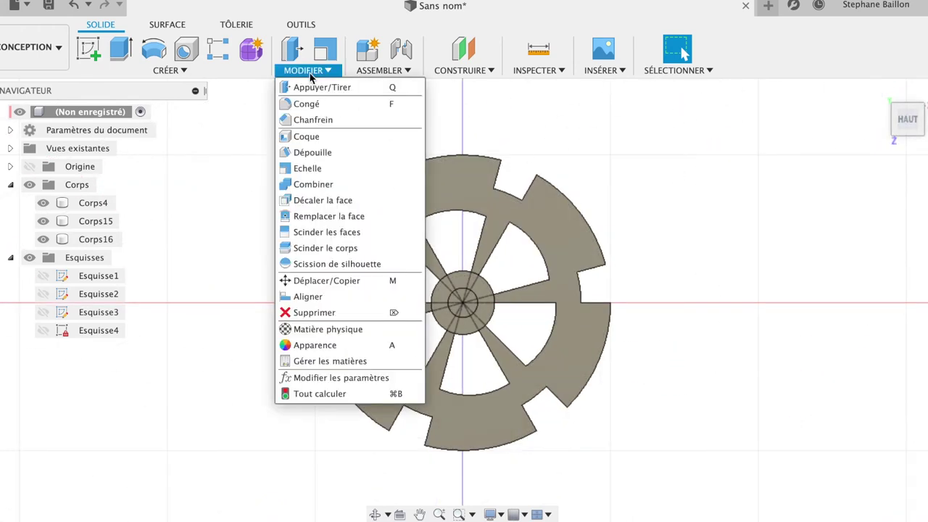
left_click(328, 185)
left_click(469, 174)
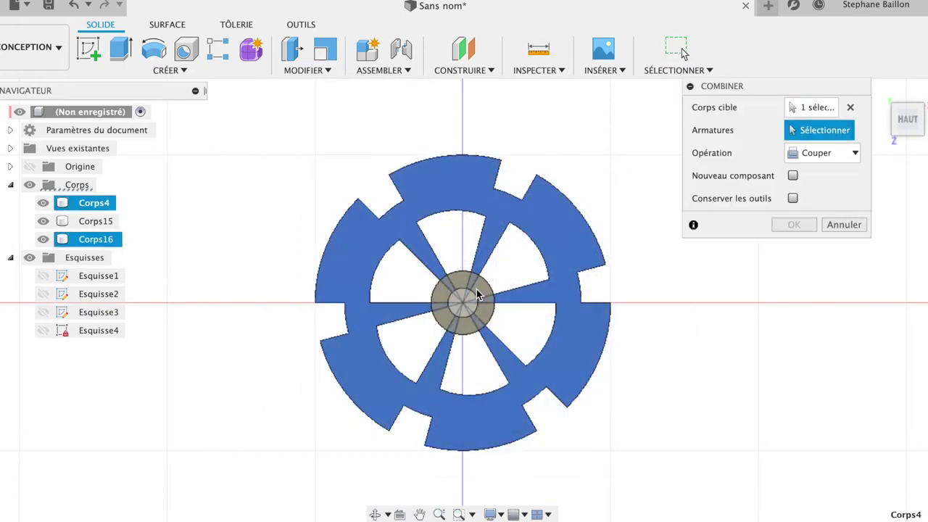
left_click(482, 290)
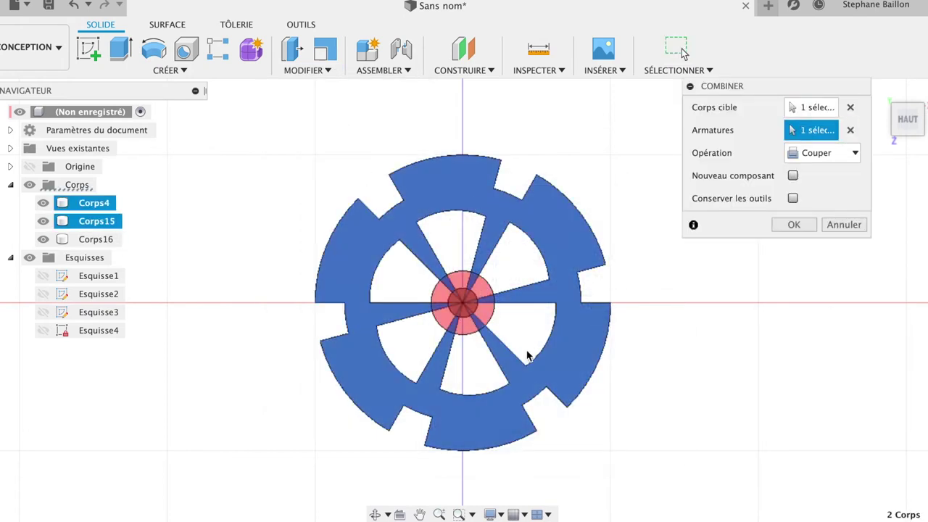
left_click(802, 160)
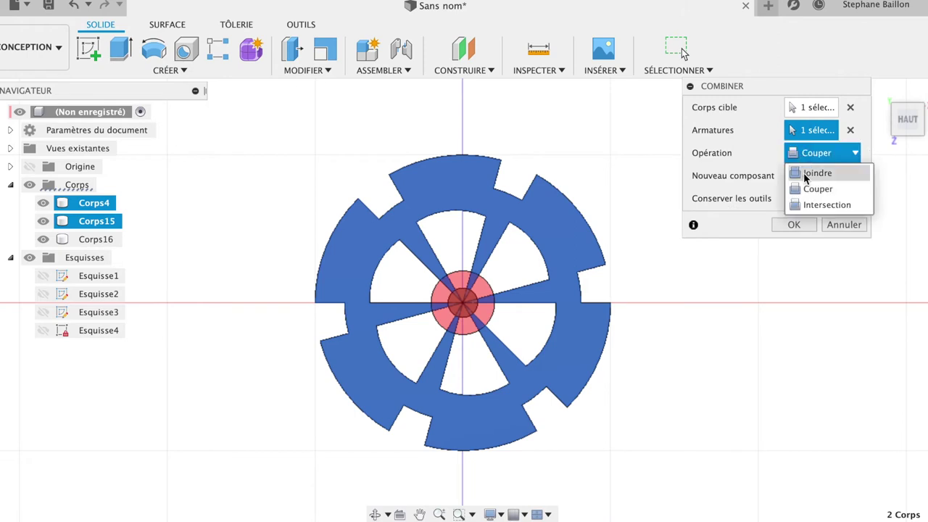
left_click(807, 174)
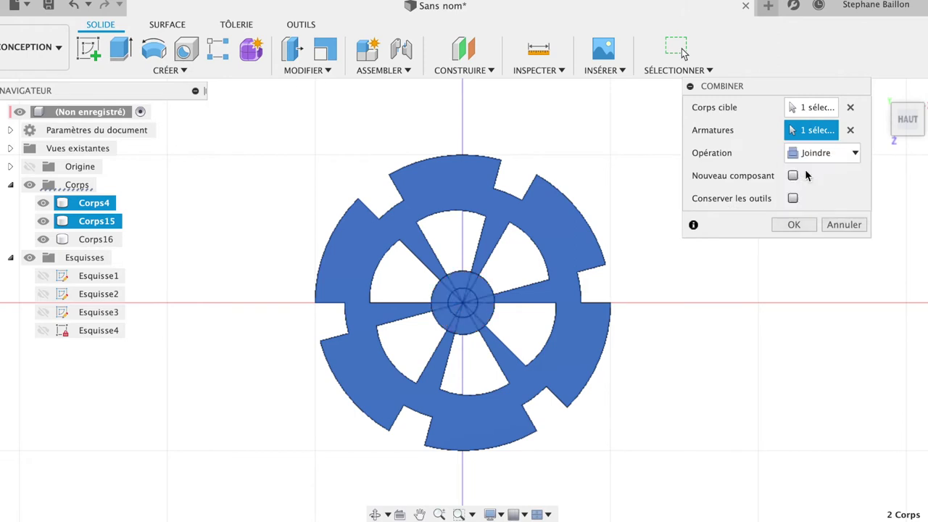
left_click(795, 225)
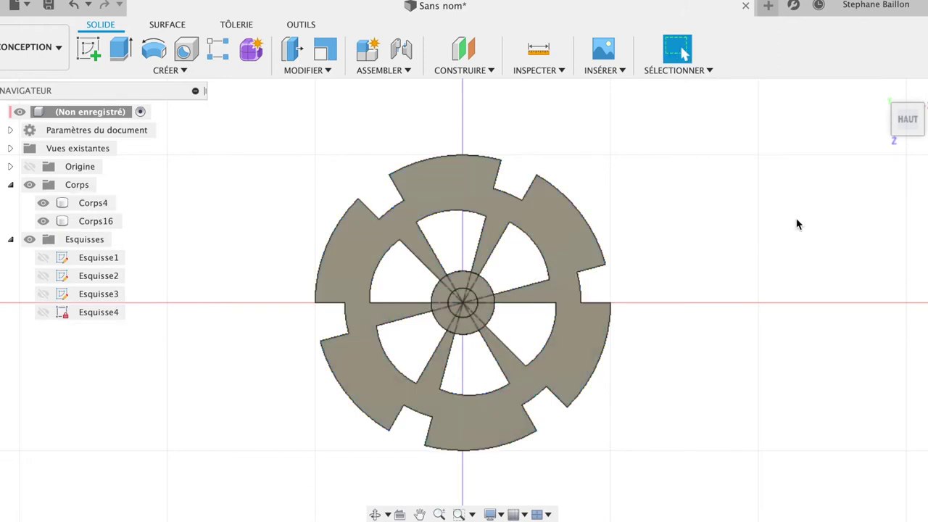
Combine Corps4 as target with Corps16 as tool using Cut, boring the wheel centre
left_click(325, 73)
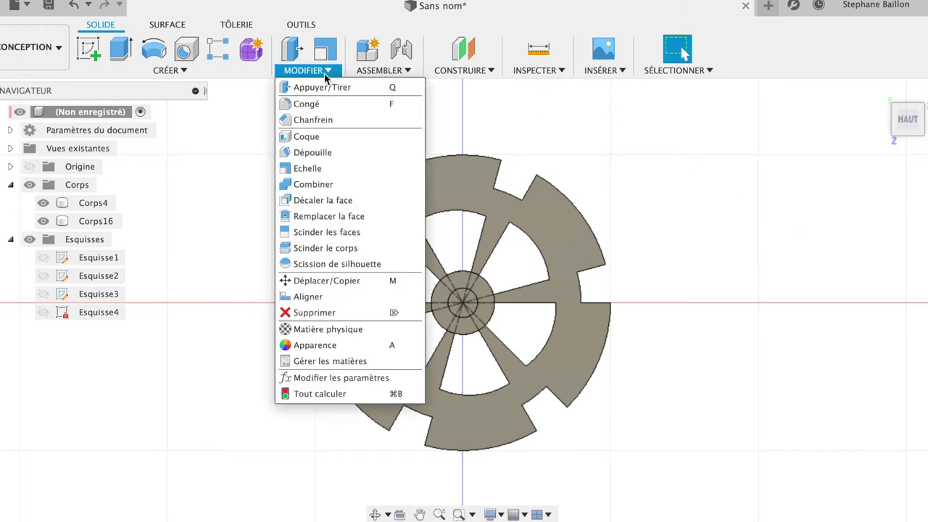
left_click(319, 184)
left_click(436, 178)
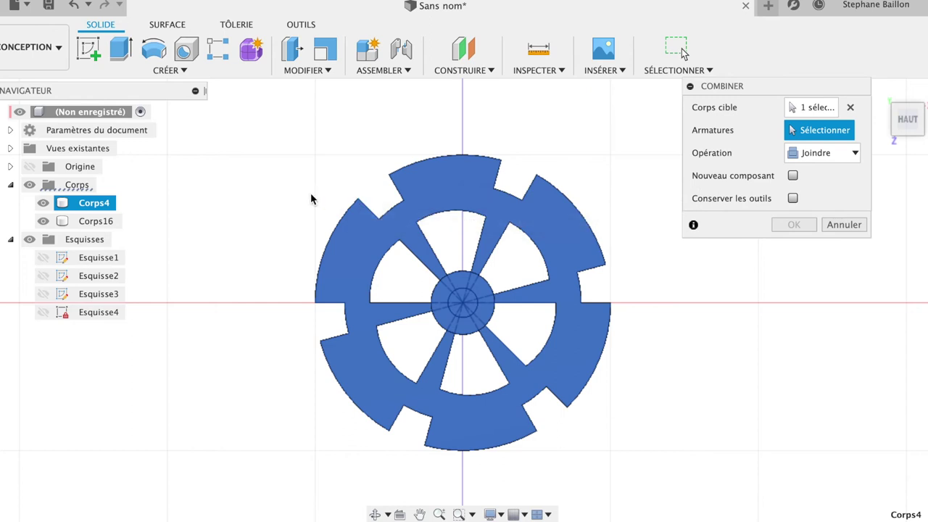
left_click(480, 307)
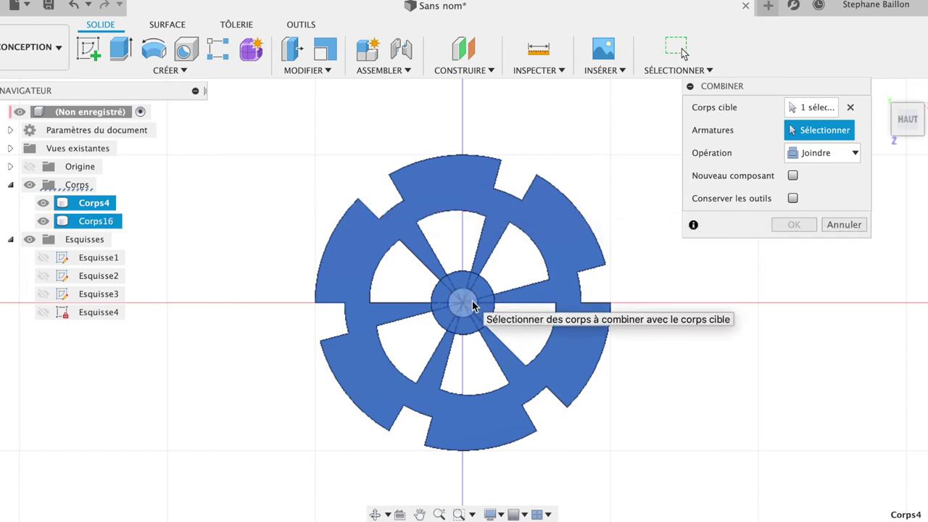
left_click(817, 158)
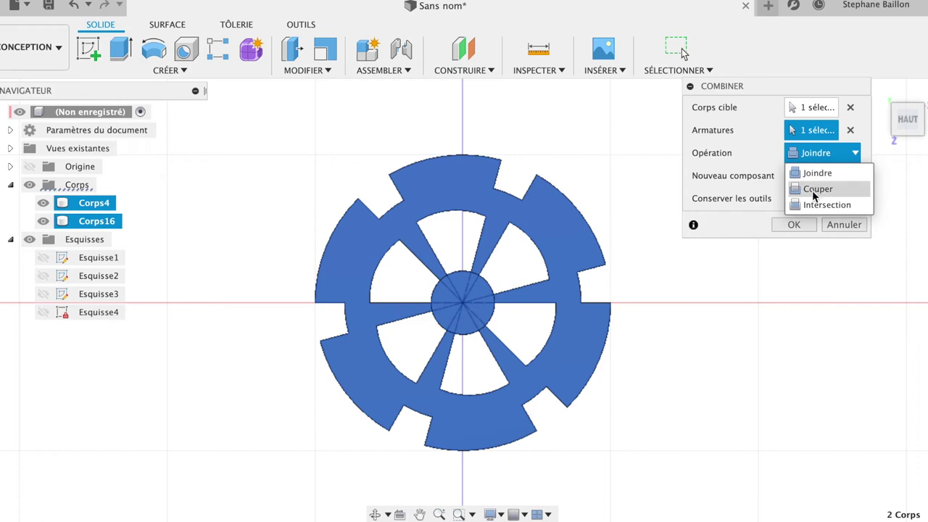
left_click(815, 190)
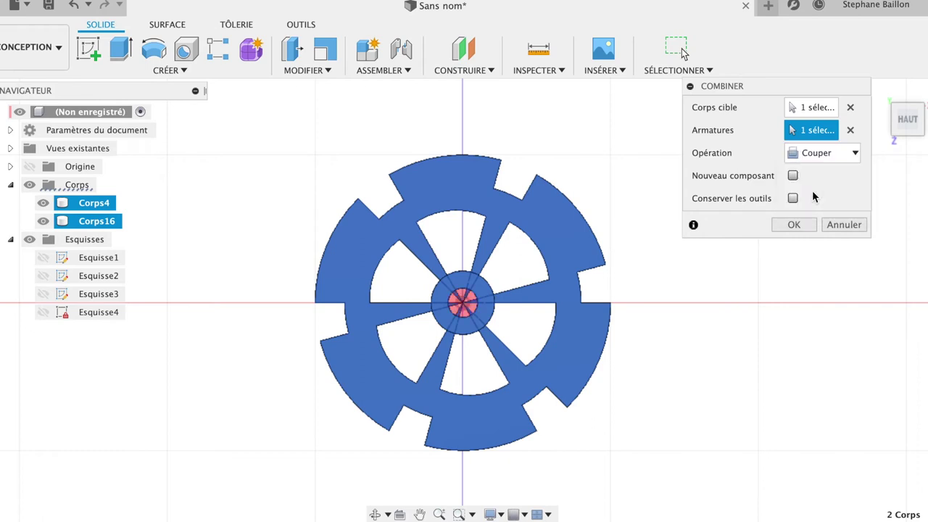
left_click(795, 225)
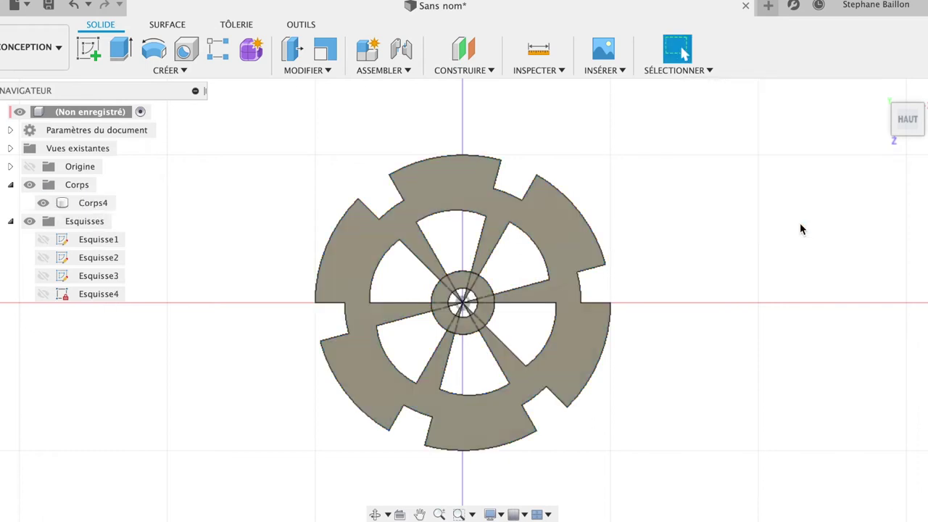
mouse_move(907, 123)
left_mouse_down()
mouse_move(843, 109)
mouse_move(787, 37)
mouse_move(793, 7)
mouse_move(808, 124)
mouse_move(791, 104)
mouse_move(787, 124)
mouse_move(774, 89)
left_mouse_up()
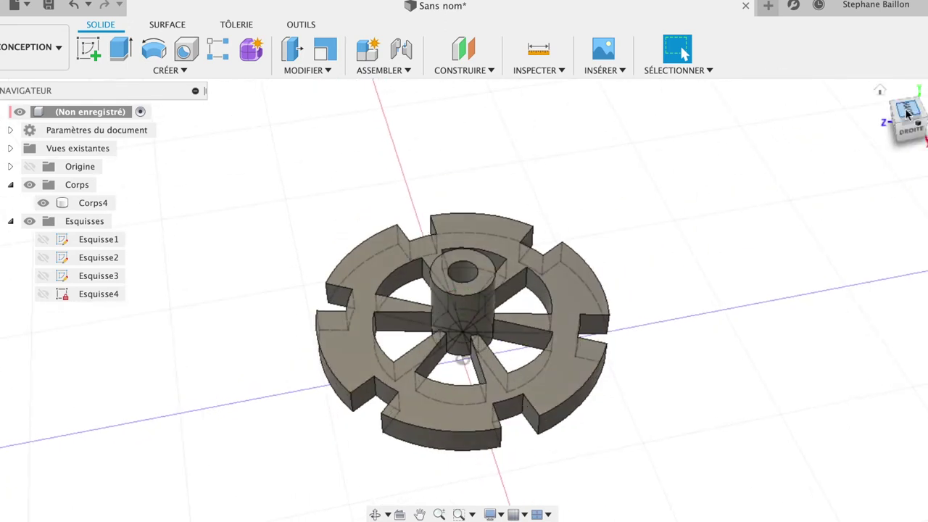
View the wheel from the top and show sketch Esquisse3, keeping Esquisse4 hidden
left_click(907, 114)
left_click(605, 262)
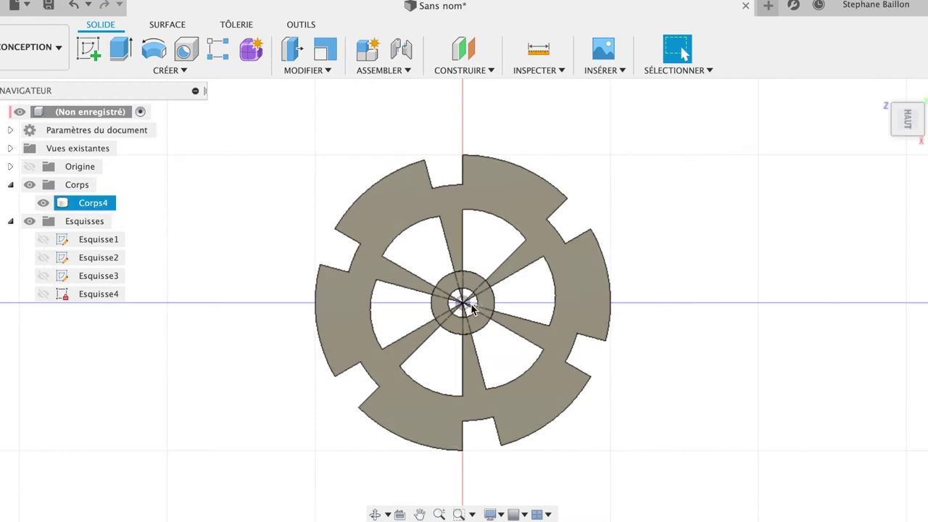
left_click(475, 308)
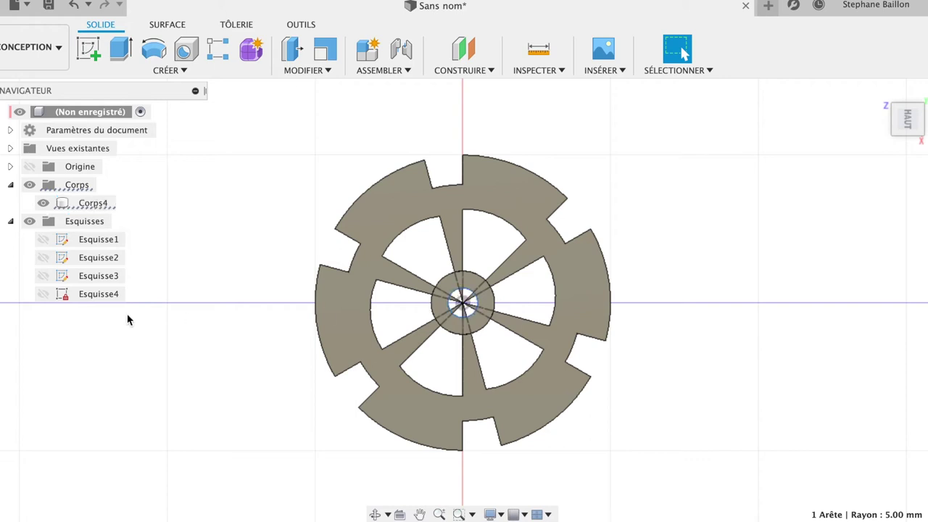
left_click(42, 294)
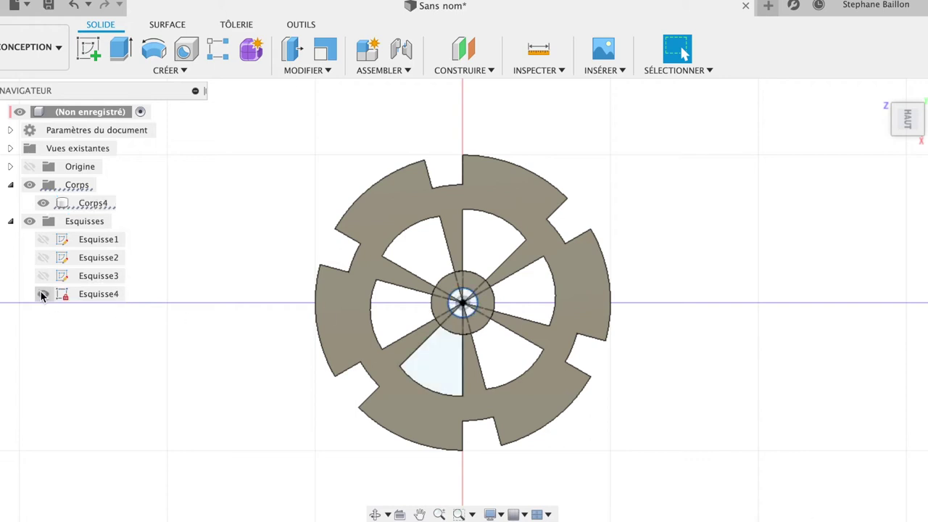
left_click(43, 277)
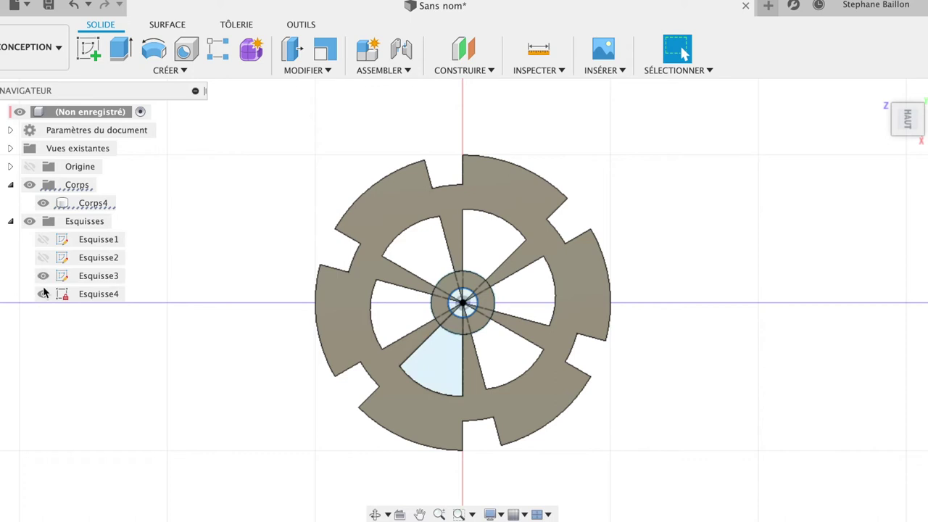
left_click(43, 295)
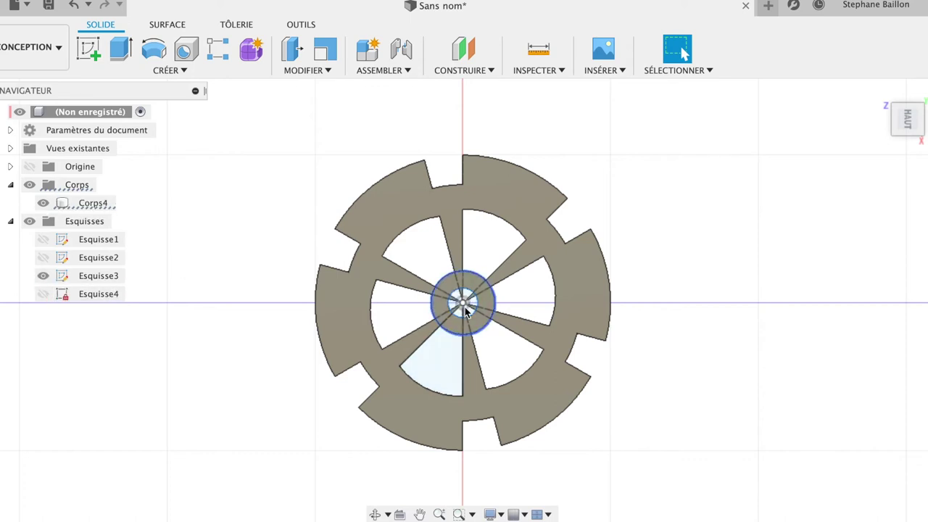
Zoom into the wheel centre and select the two centre circle profiles
scroll(466, 309, "up", 3)
middle_click_drag(464, 311, 391, 232)
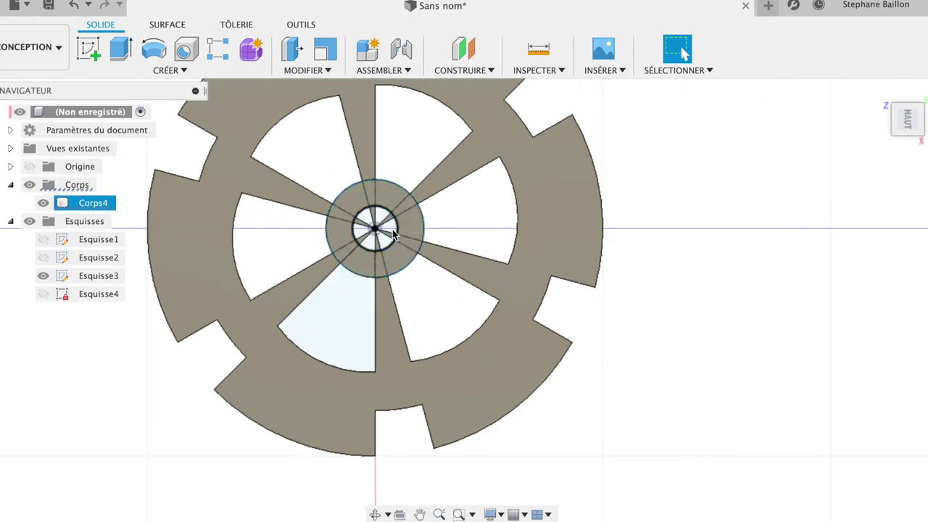
left_click(392, 232)
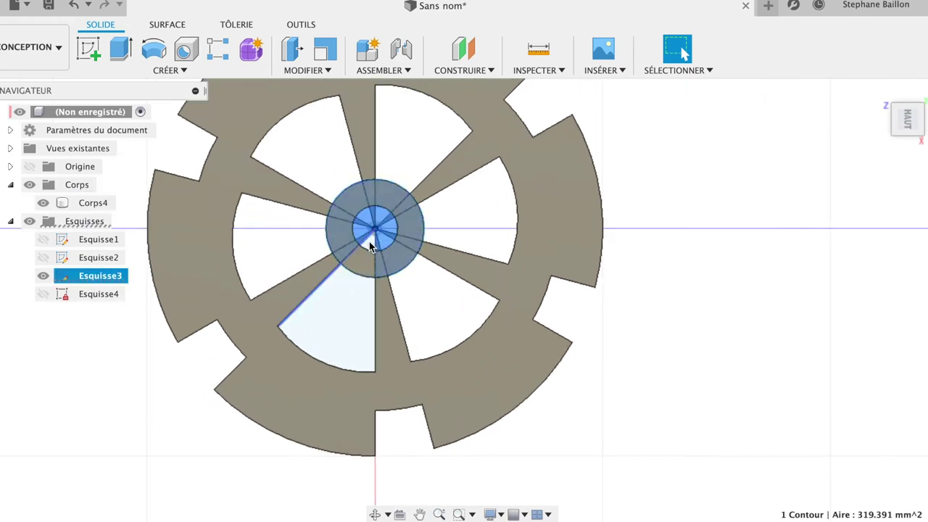
left_click(369, 247)
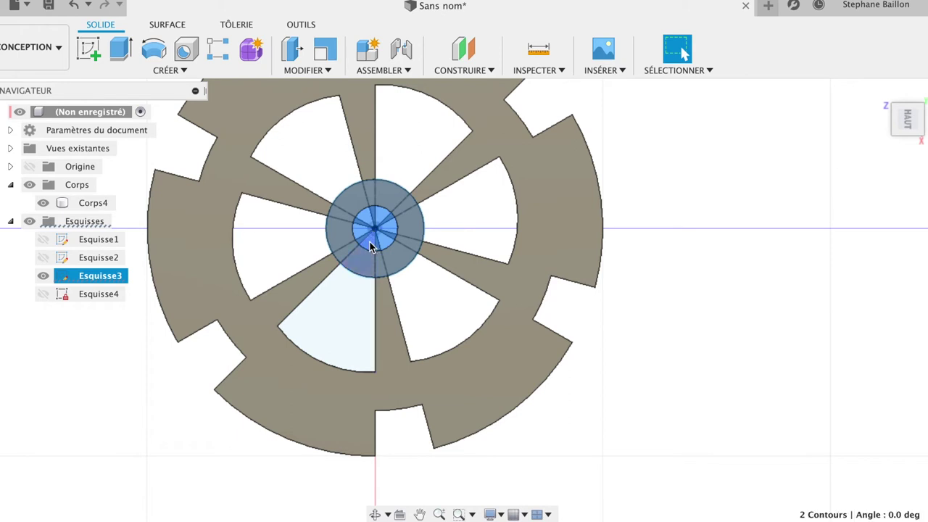
key("e")
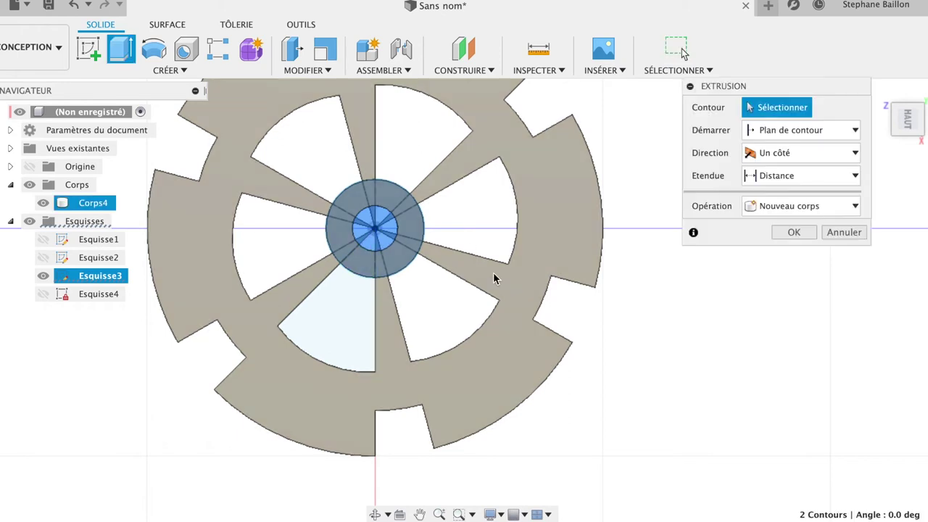
mouse_move(912, 123)
left_mouse_down()
mouse_move(848, 18)
mouse_move(848, 42)
left_mouse_up()
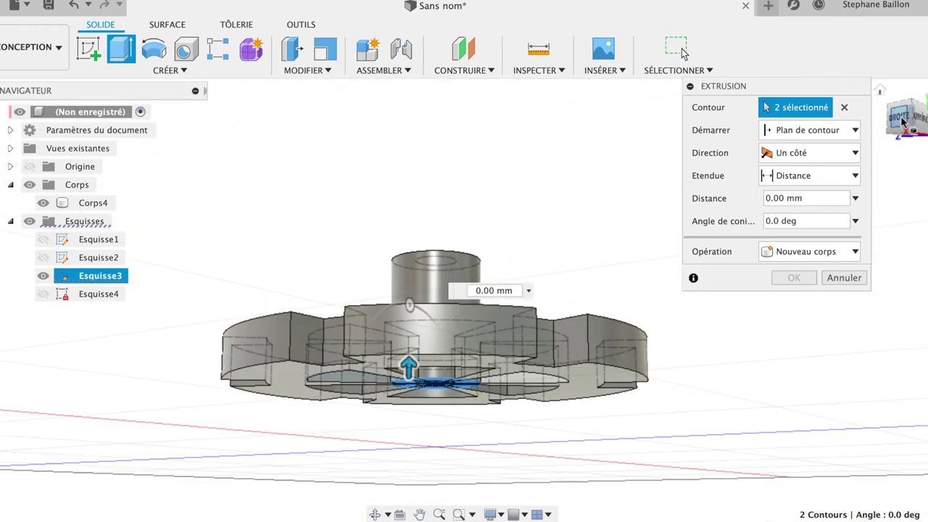
left_click_drag(907, 122, 869, 114)
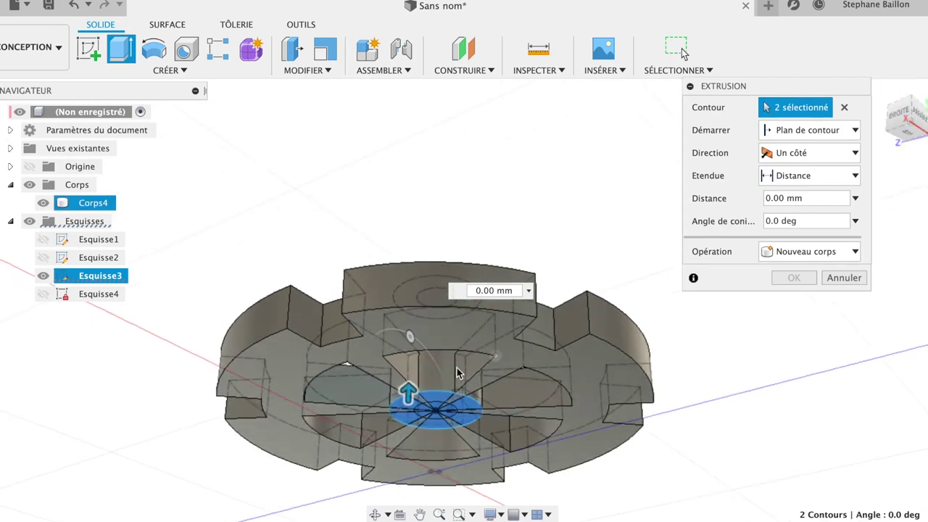
mouse_move(408, 392)
left_mouse_down()
mouse_move(412, 414)
mouse_move(411, 310)
mouse_move(393, 243)
mouse_move(408, 242)
mouse_move(406, 348)
left_mouse_up()
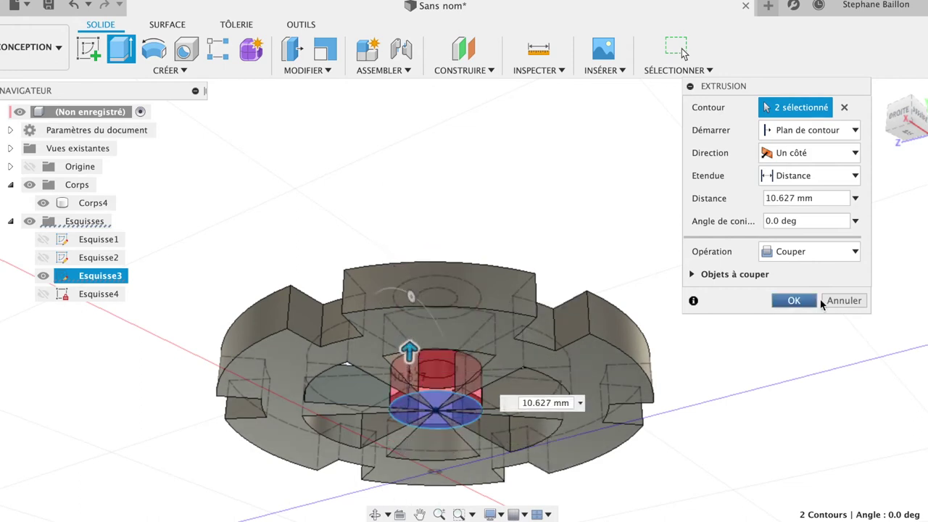
left_click(841, 300)
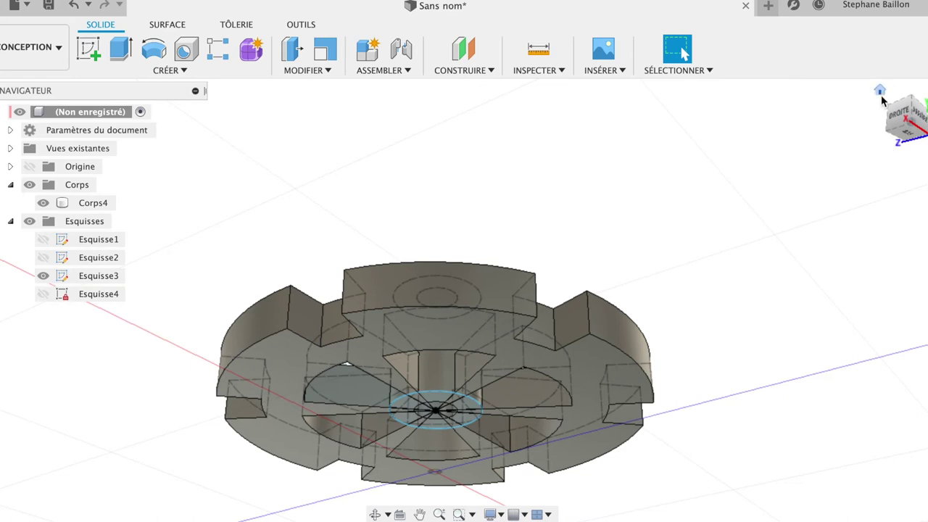
left_click(880, 92)
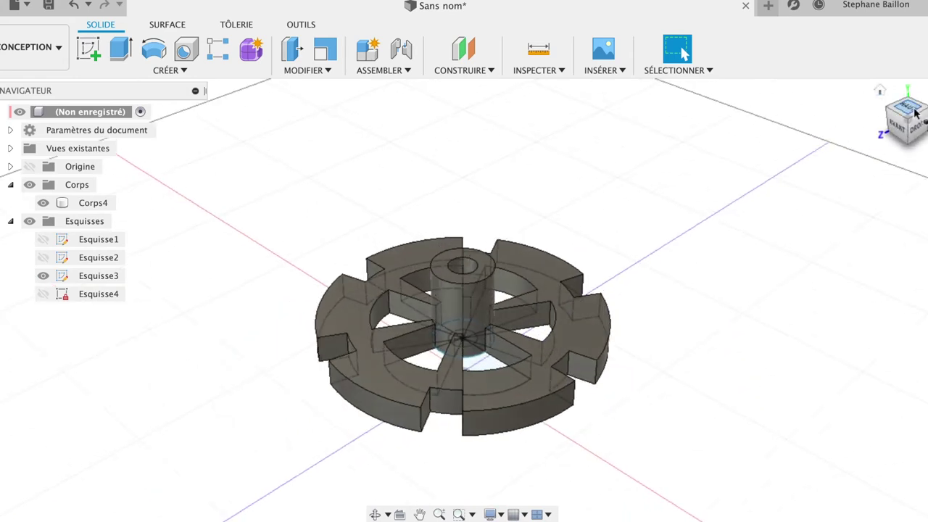
left_click(915, 112)
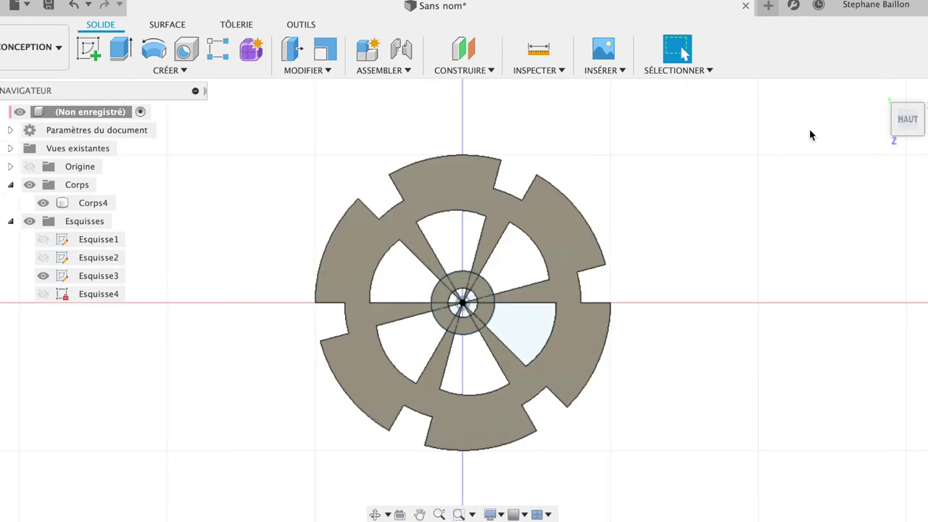
Start a new sketch on the wheel's plane and fix a 22.602 mm circle at the centre
left_click(89, 49)
left_click(43, 276)
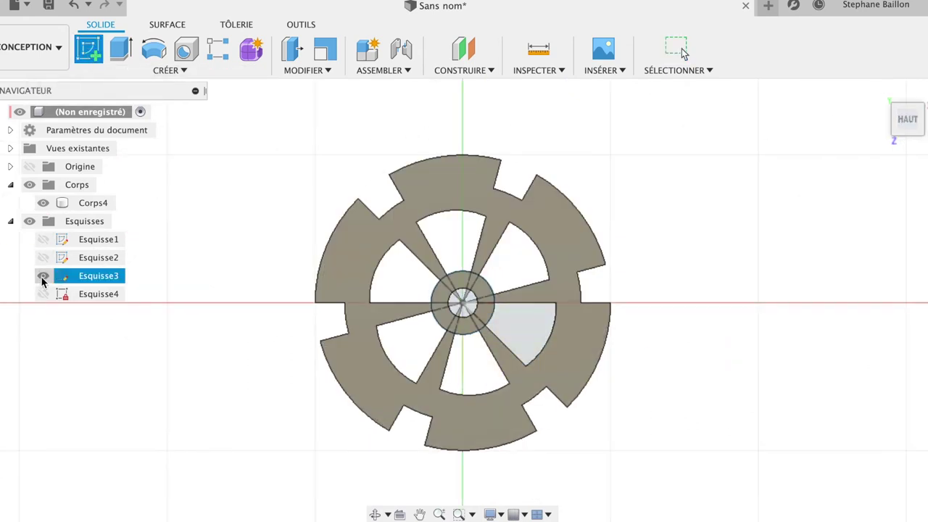
left_click(526, 337)
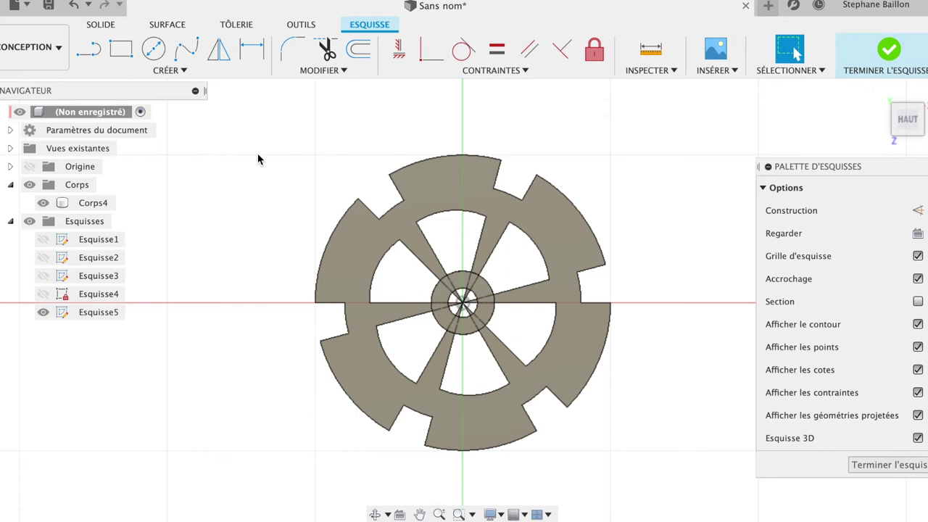
left_click(152, 49)
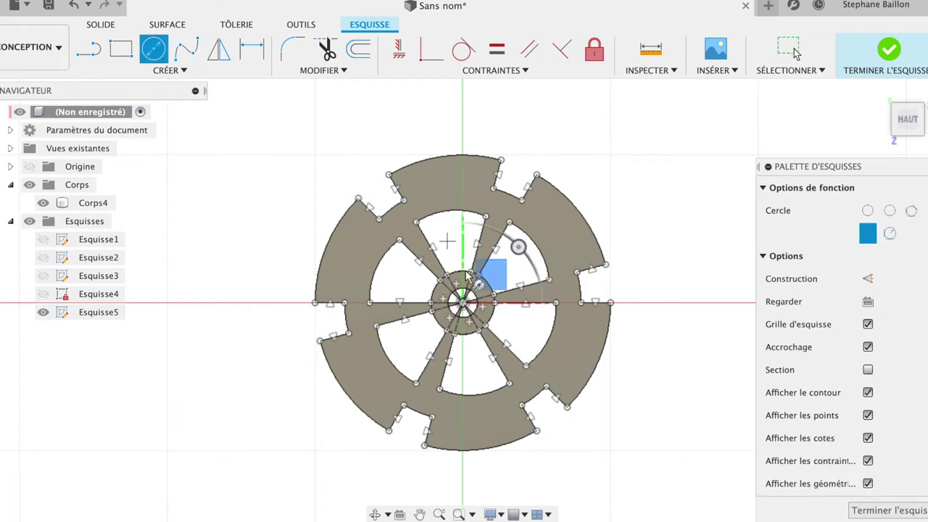
left_click(462, 302)
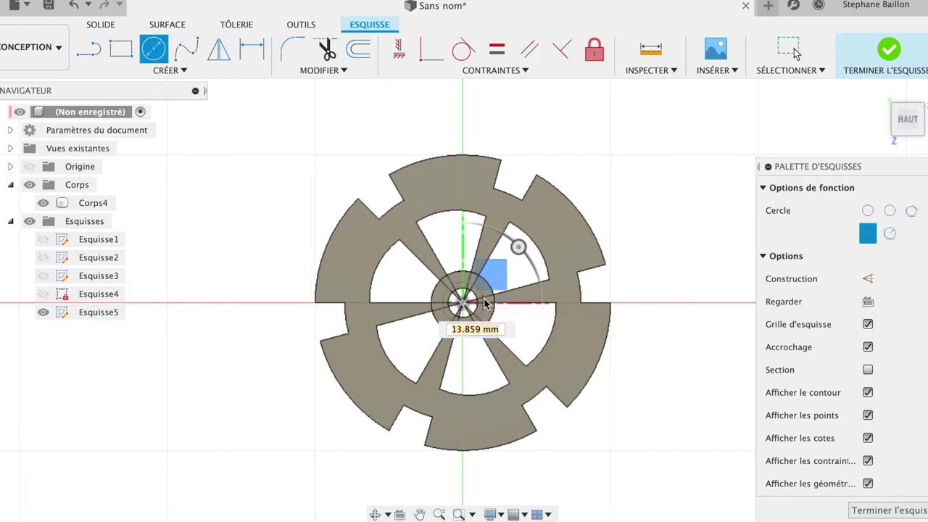
scroll(477, 308, "up", 3)
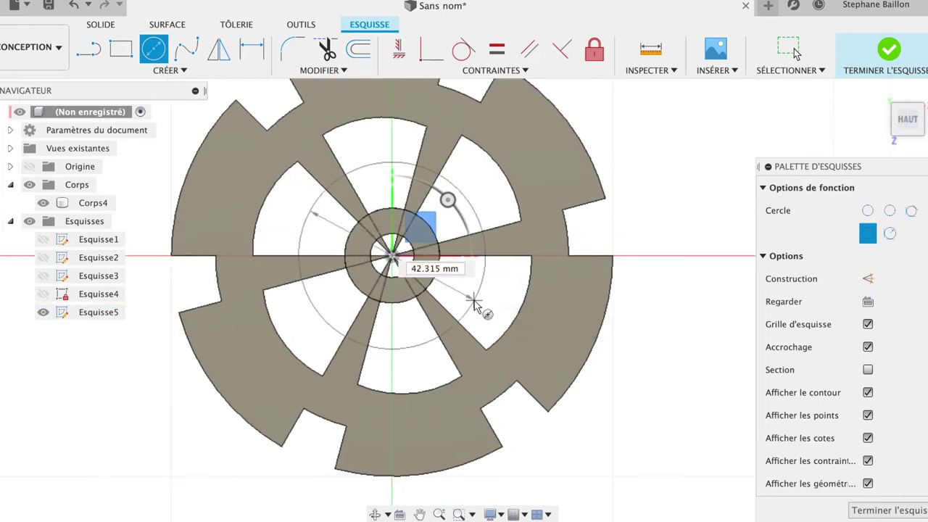
left_click(394, 248)
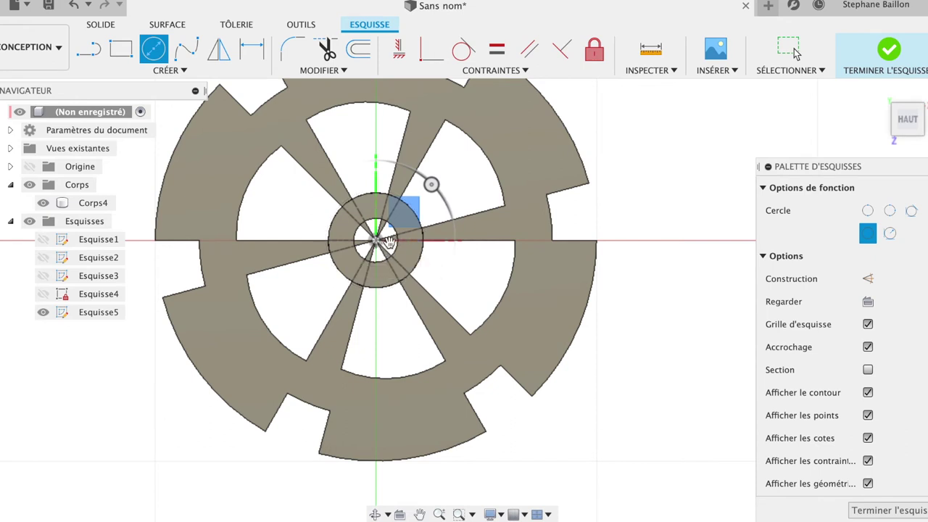
Draw a 10 mm diameter circle at the centre and select its profile for extrusion
left_click(389, 243)
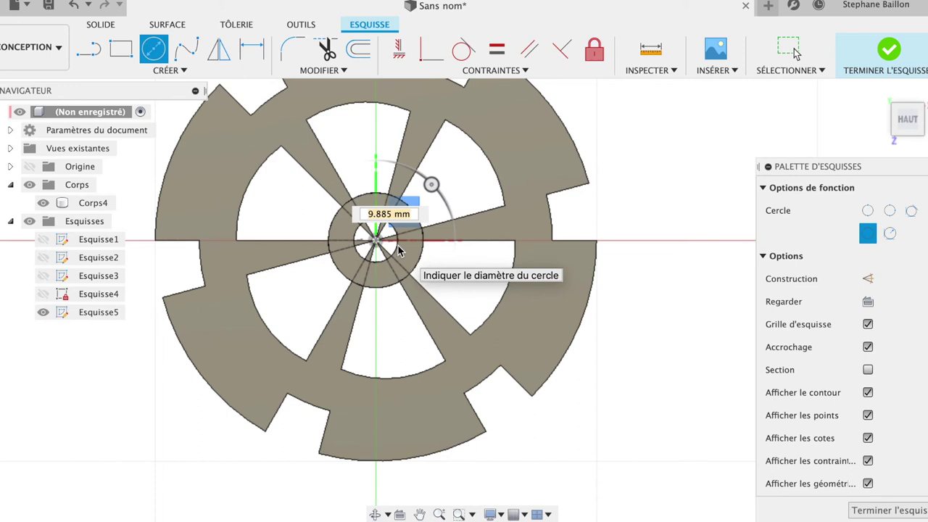
type("10")
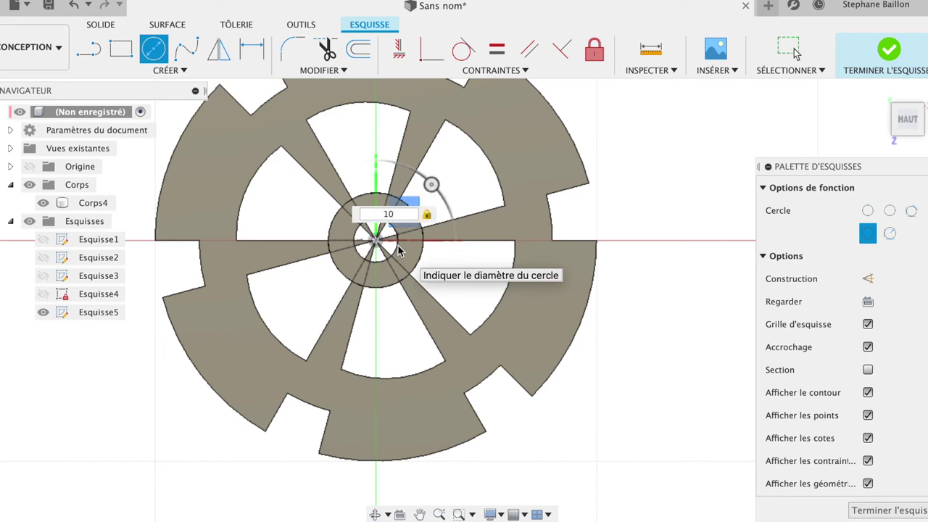
key("Return")
key("Escape")
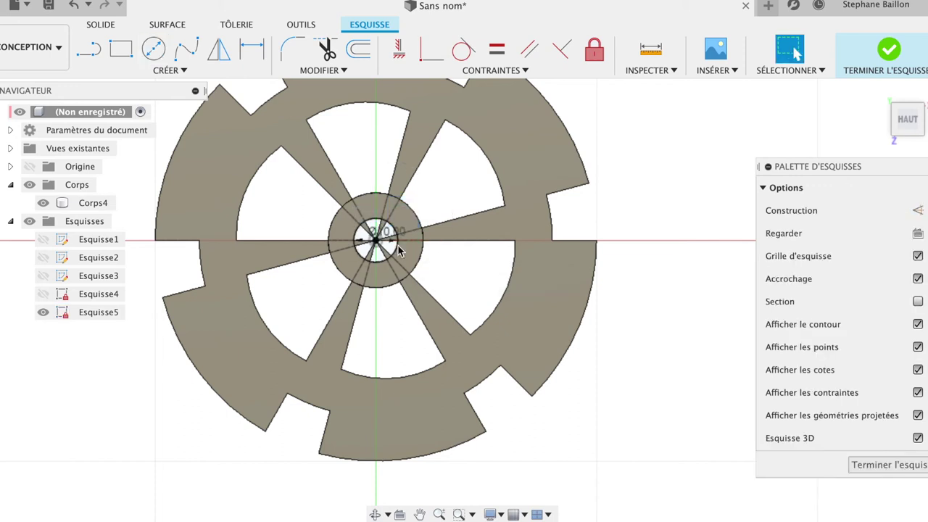
left_click(399, 250)
key("e")
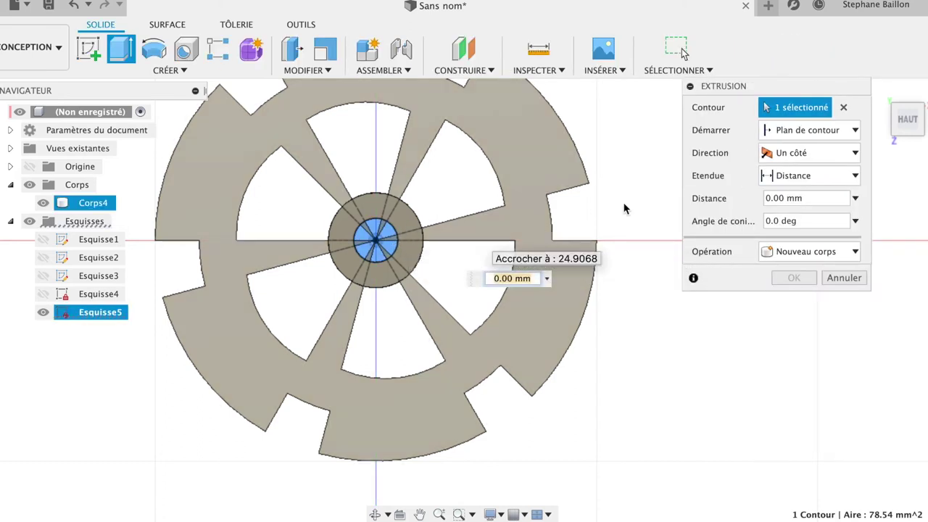
Extrude the Ø10 mm circle as a 37.794 mm cut up through the hub
left_click(892, 97)
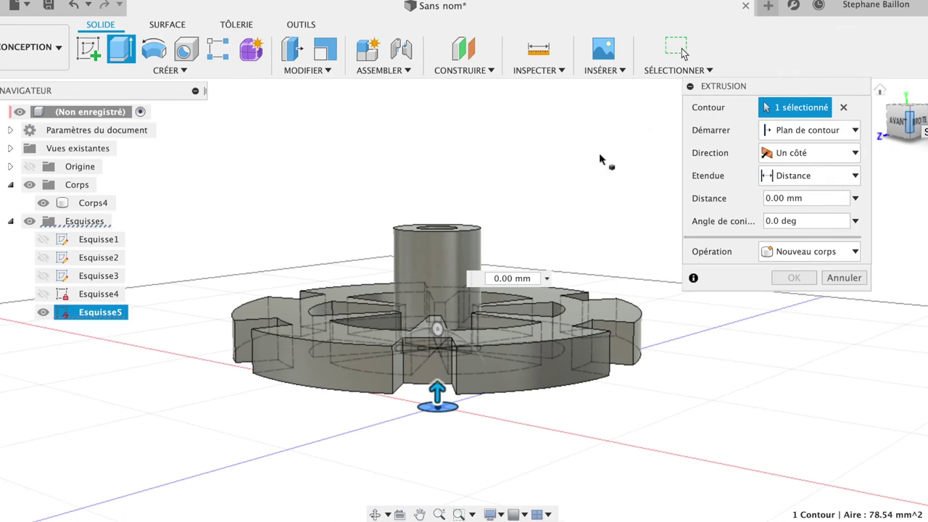
left_click_drag(437, 393, 370, 6)
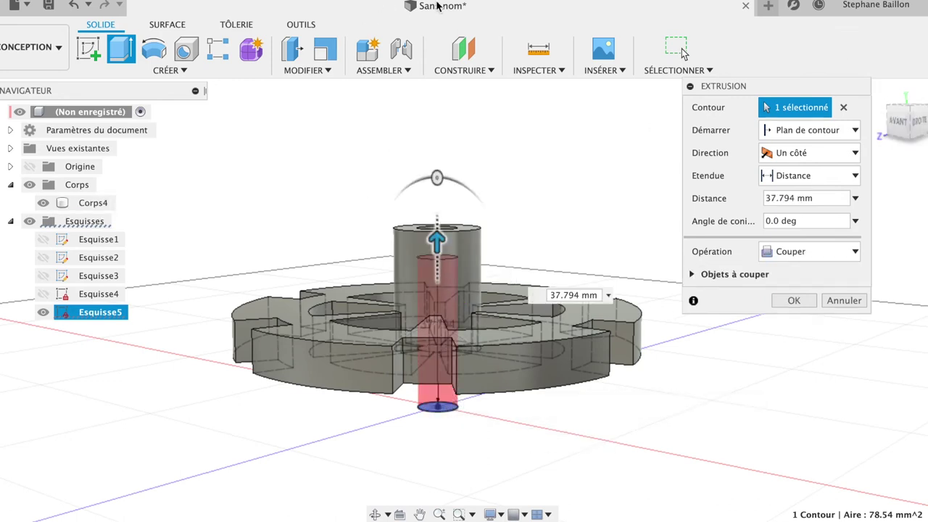
left_click(794, 301)
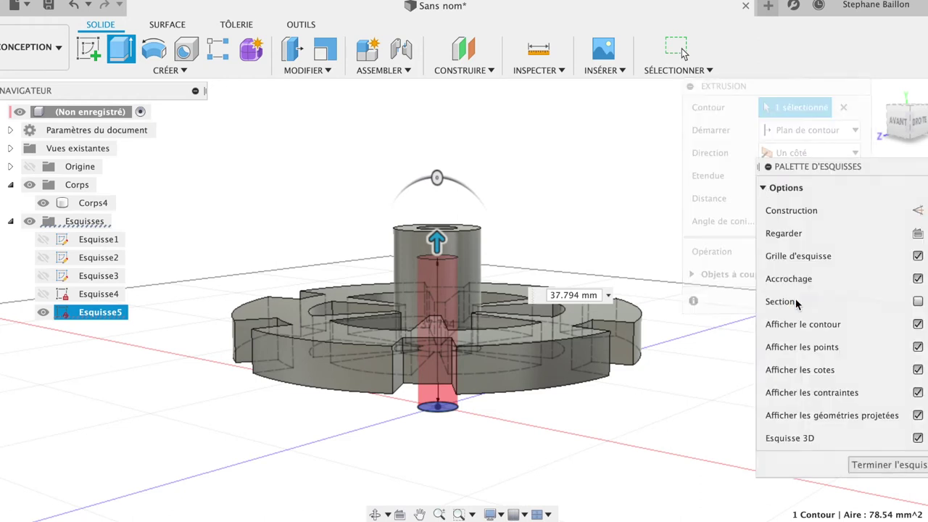
Cut the hub's top face 20.275 mm downward so it sits flush with the disc
left_click(880, 90)
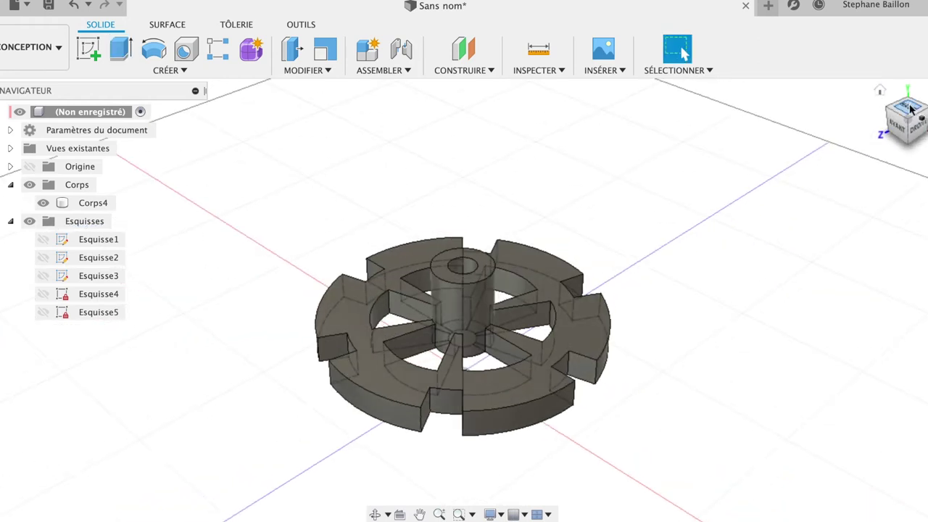
left_click(910, 106)
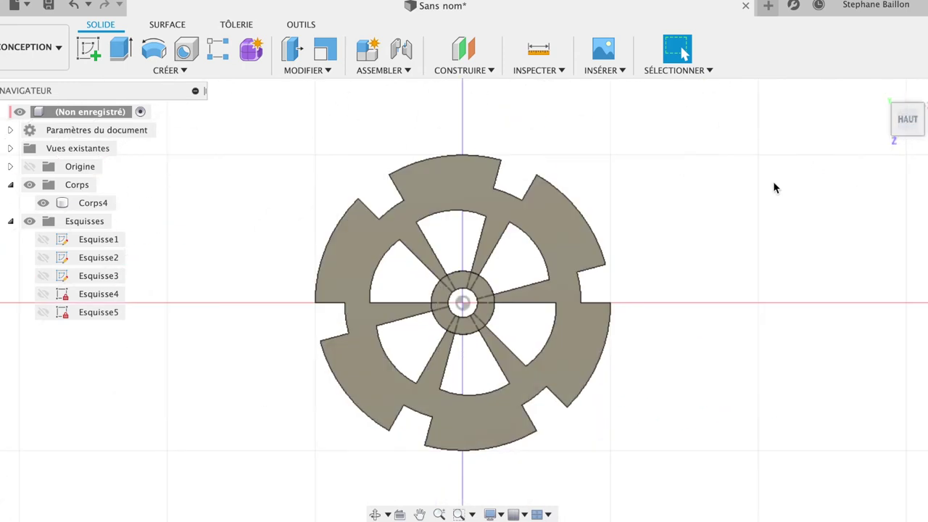
mouse_move(913, 129)
left_mouse_down()
mouse_move(878, 45)
mouse_move(867, 87)
left_mouse_up()
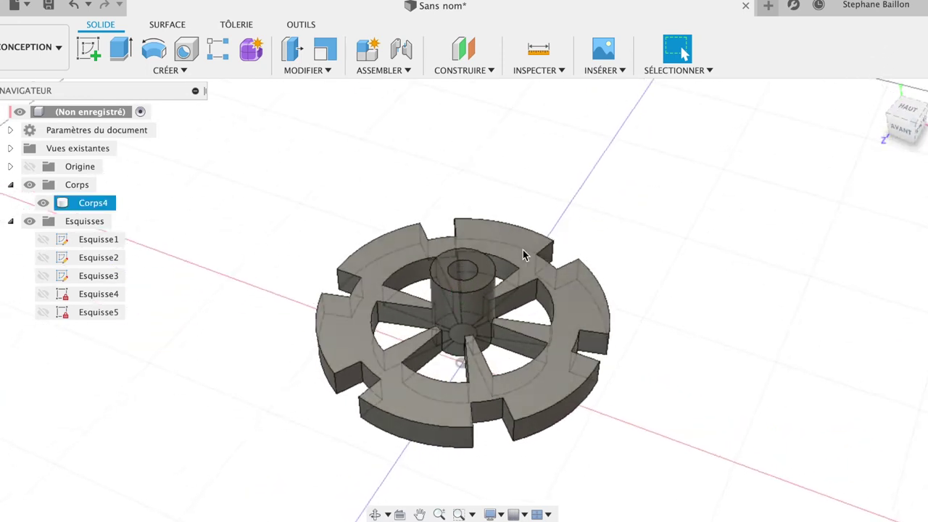
left_click(487, 279)
key("e")
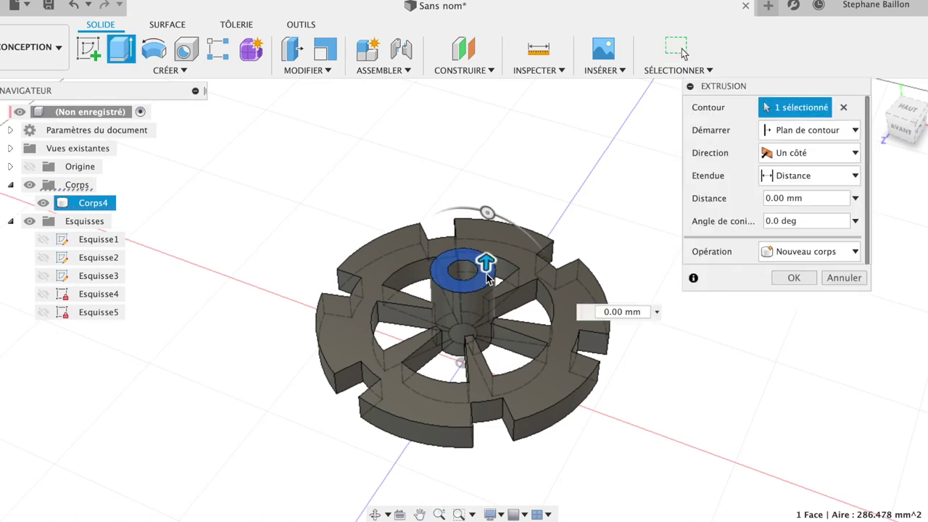
left_click(900, 140)
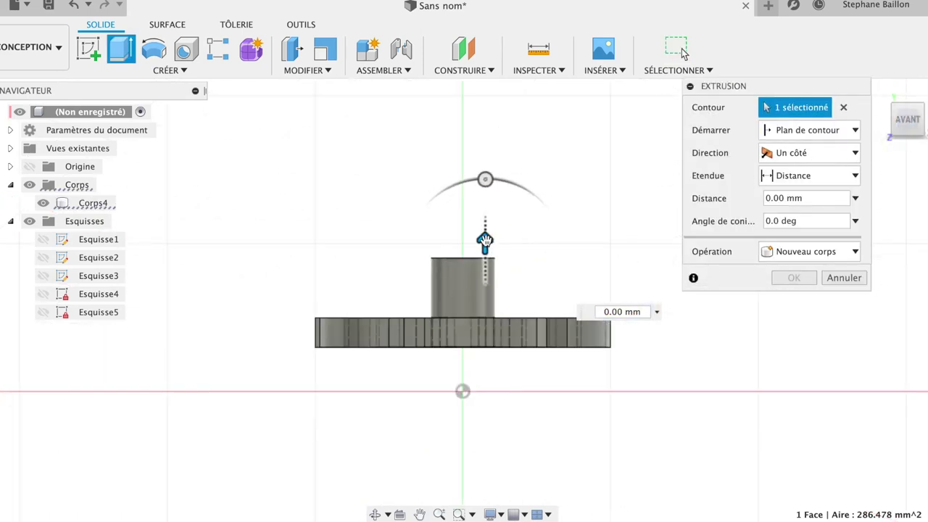
left_click_drag(485, 243, 485, 300)
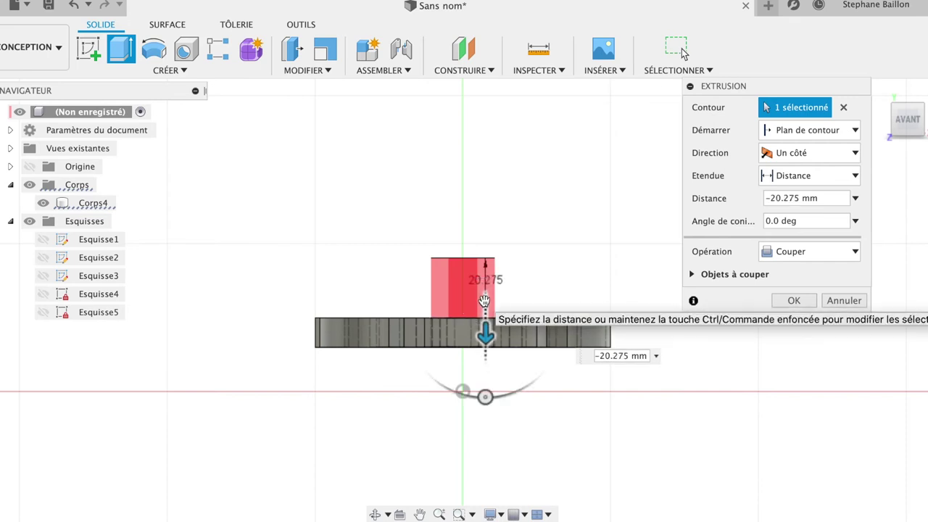
left_click(795, 301)
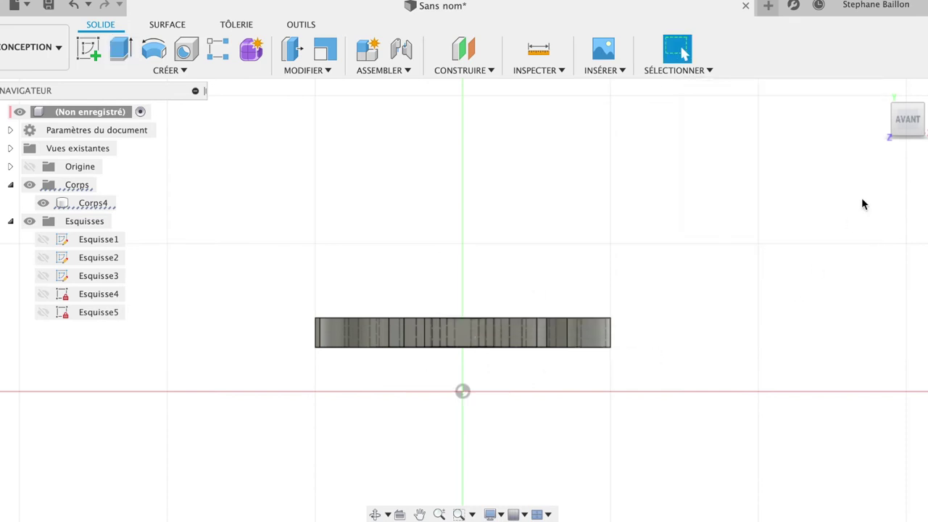
left_click(881, 93)
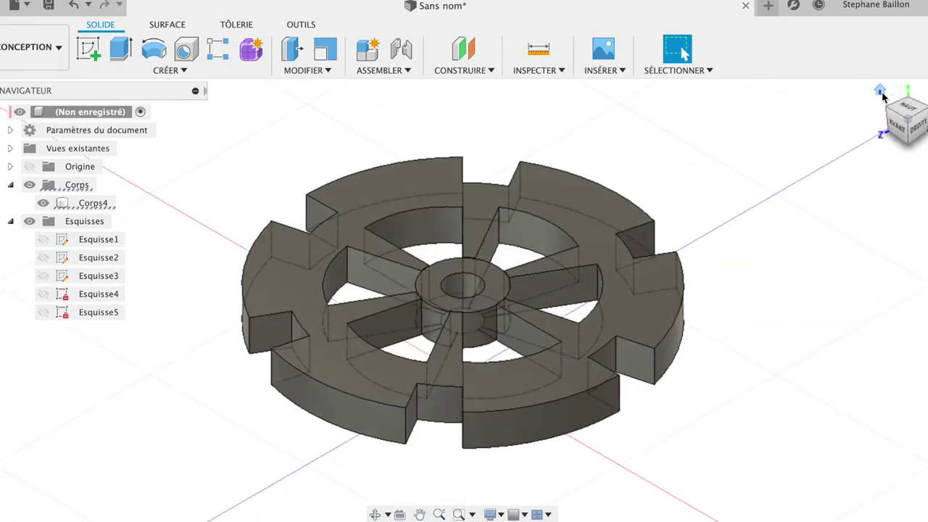
Start a new sketch on the top plane with a 100 mm diameter circle at the origin
left_click(910, 109)
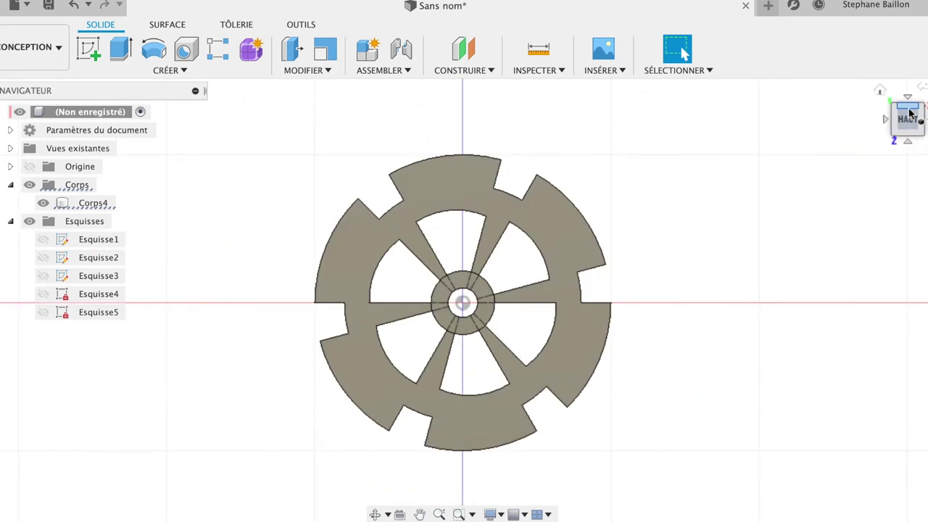
left_click(89, 49)
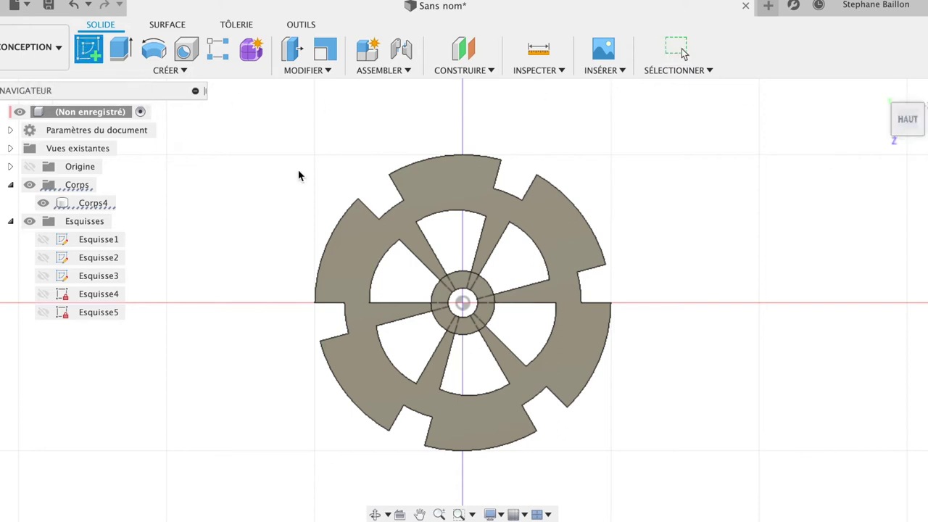
left_click(464, 303)
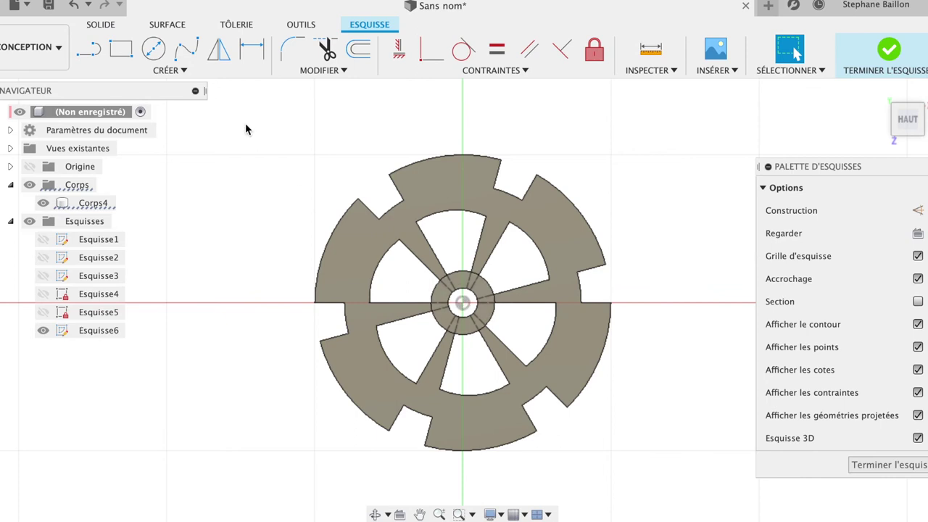
left_click(154, 49)
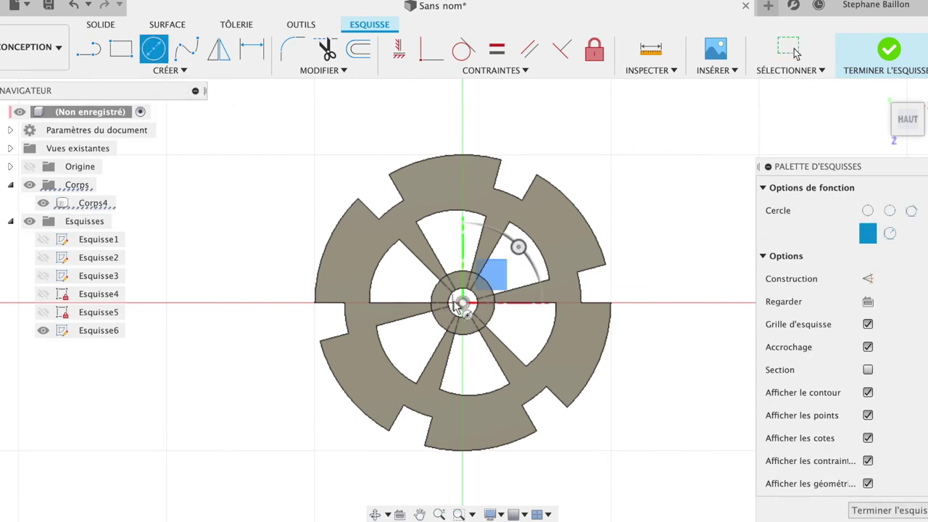
left_click(464, 303)
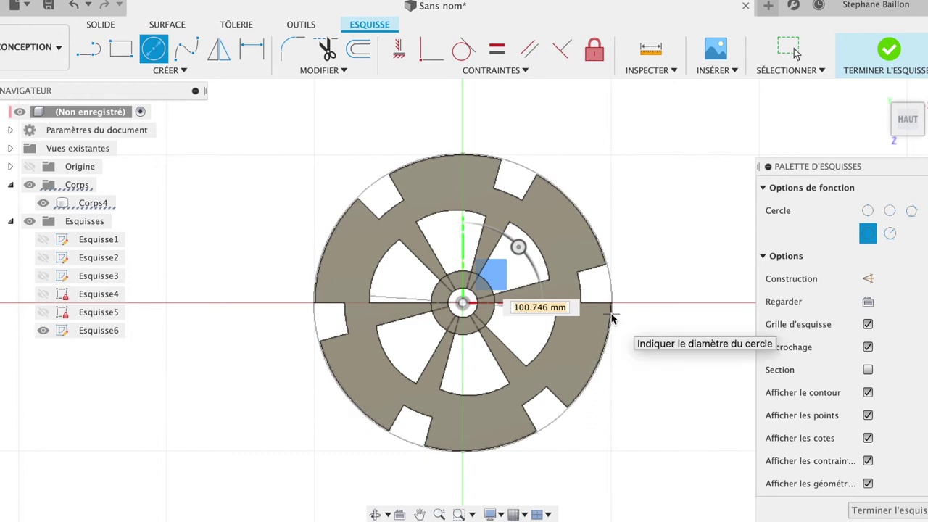
type("100")
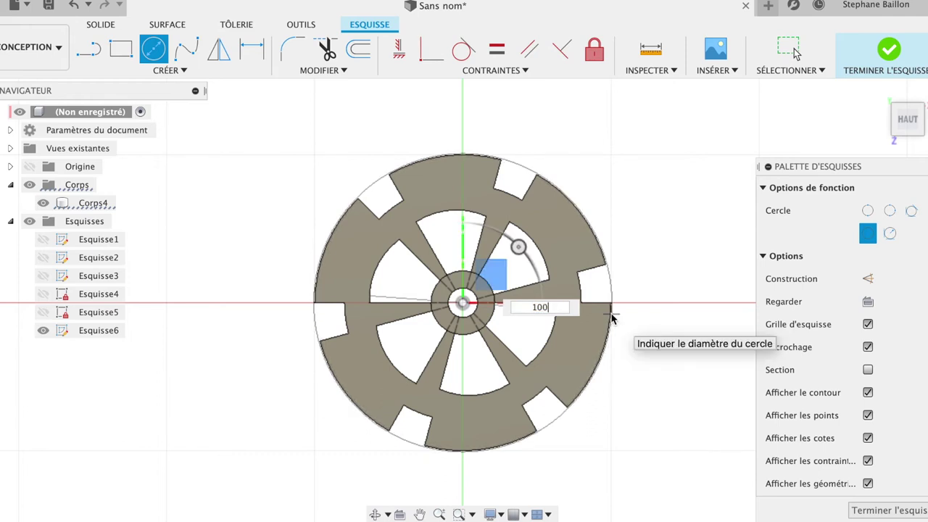
key("Return")
key("Escape")
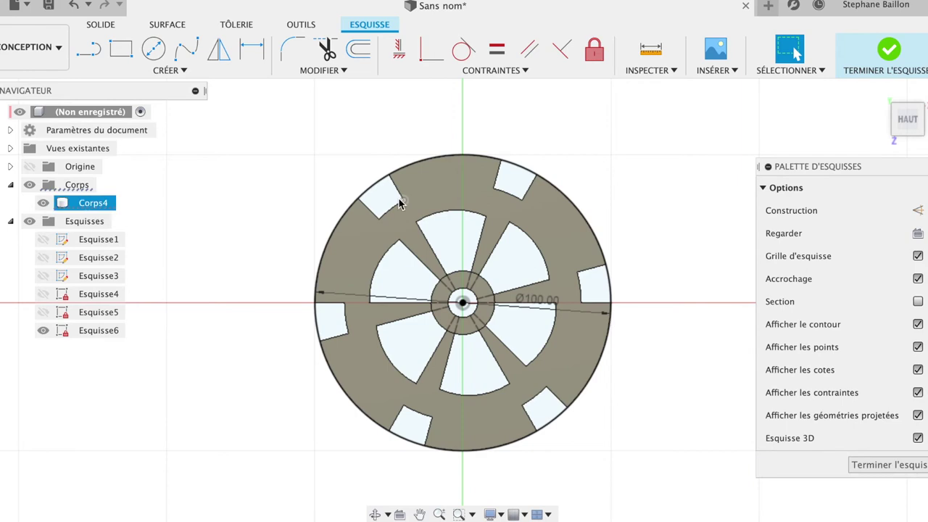
Add a concentric 140 mm diameter circle at the origin
left_click(163, 54)
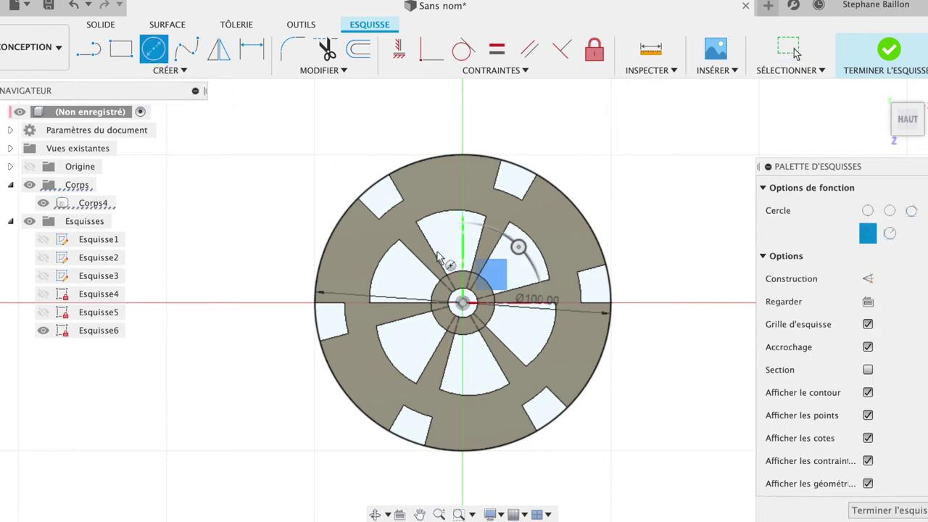
left_click(463, 303)
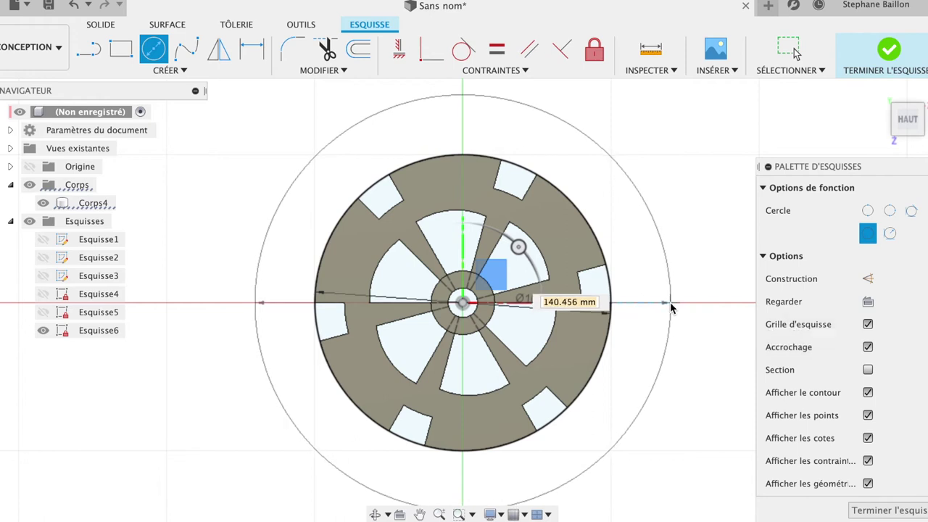
type("140")
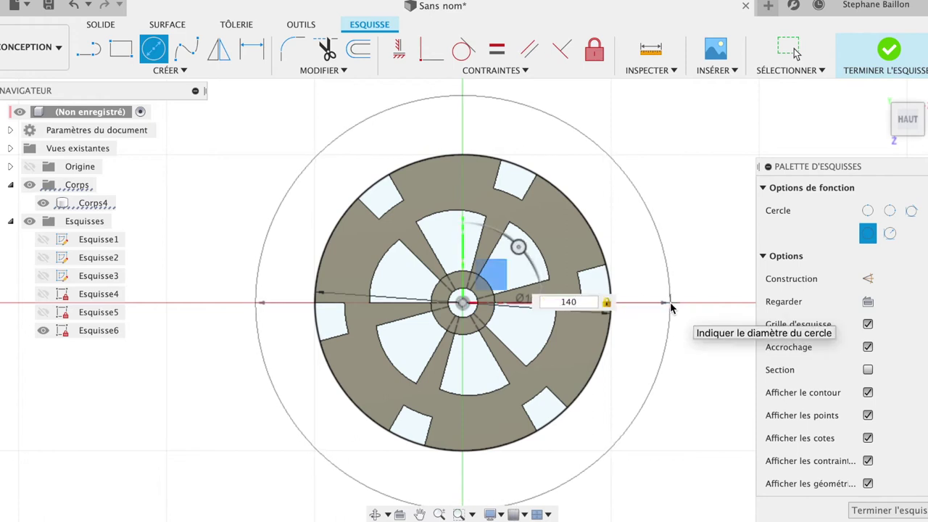
key("Return")
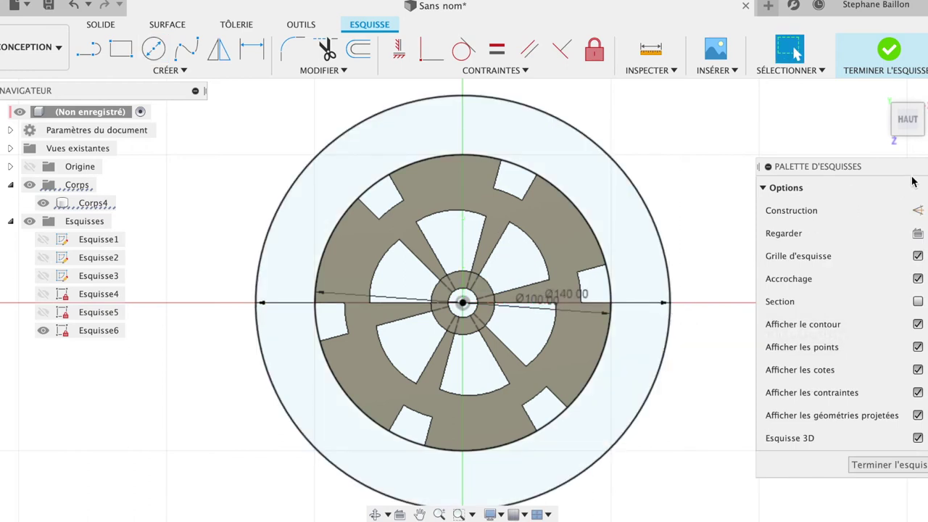
left_click_drag(912, 125, 809, 187)
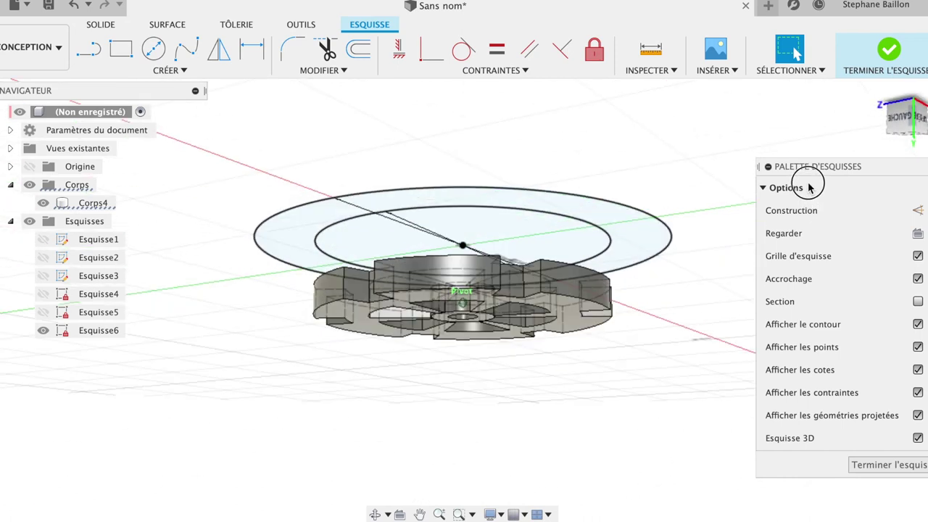
Select the ring profile between the Ø100 and Ø140 mm circles for extrusion
left_click_drag(810, 187, 812, 199)
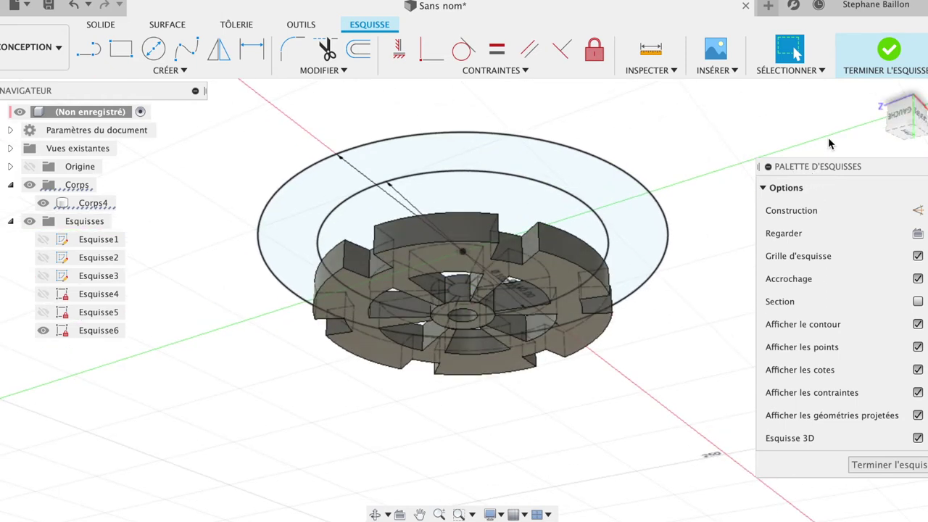
left_click(880, 93)
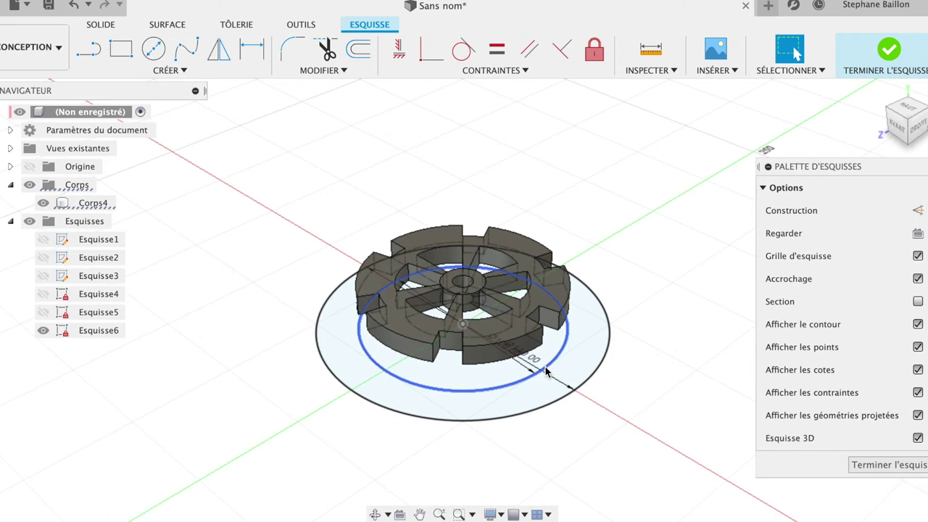
left_click(569, 376)
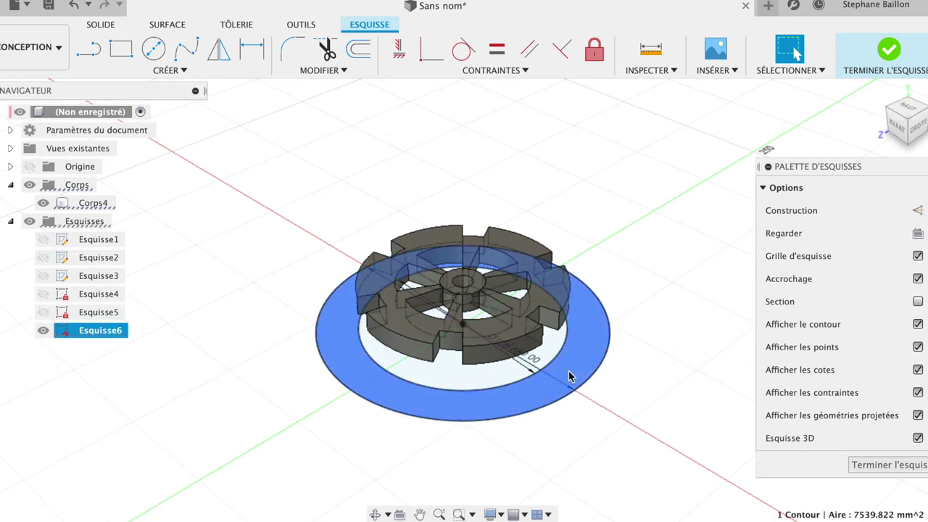
key("e")
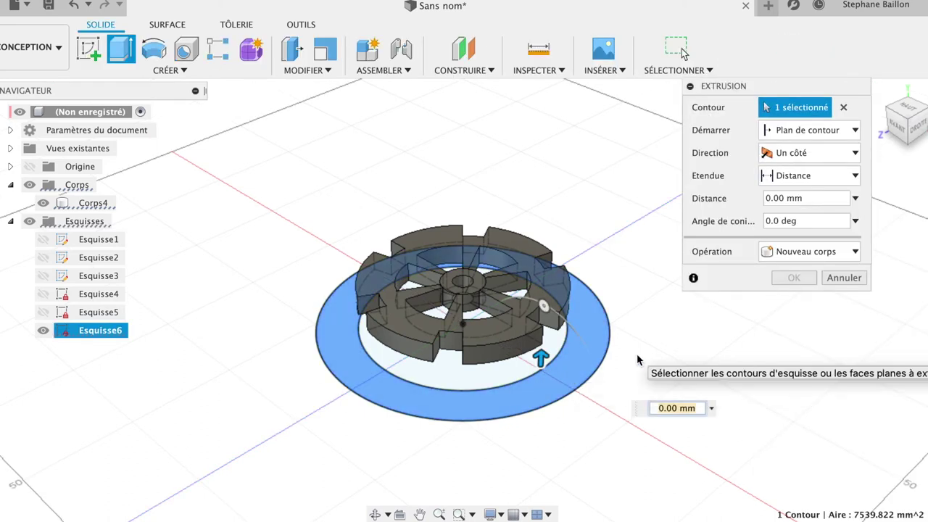
Extrude the outer ring 50 mm as a new body, Corps17, and select it in the browser
left_click(712, 409)
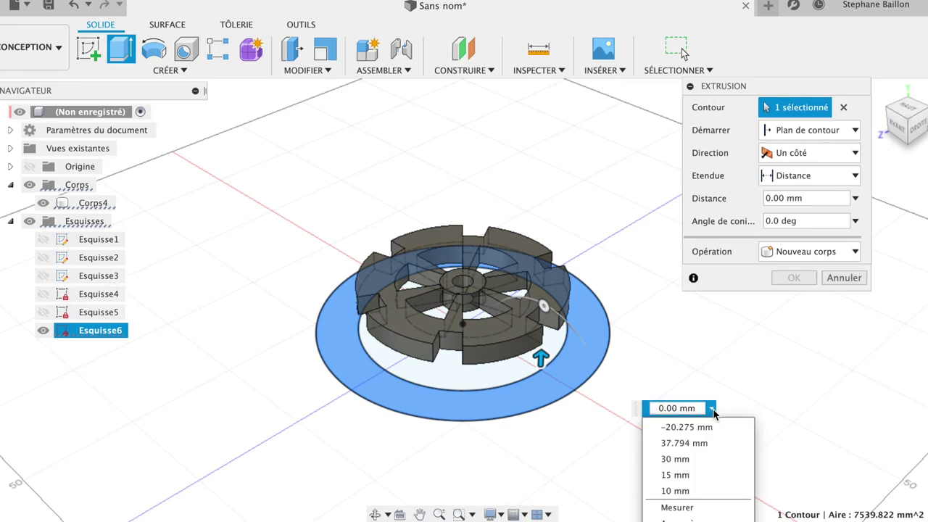
left_click(693, 408)
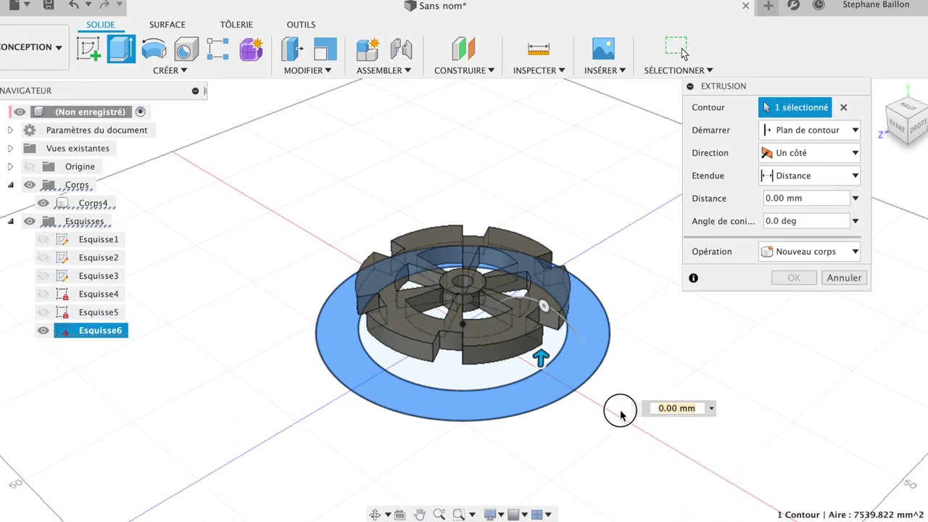
type("50")
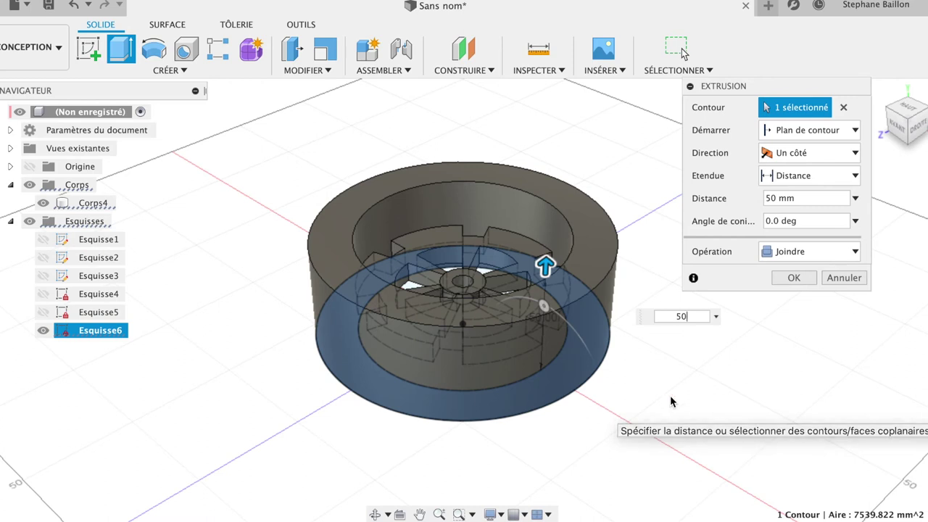
left_click(823, 255)
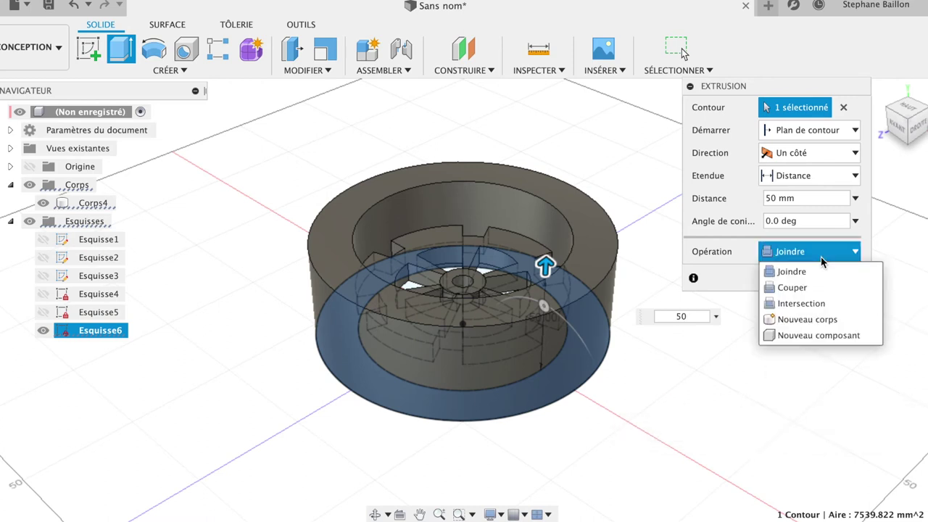
left_click(805, 320)
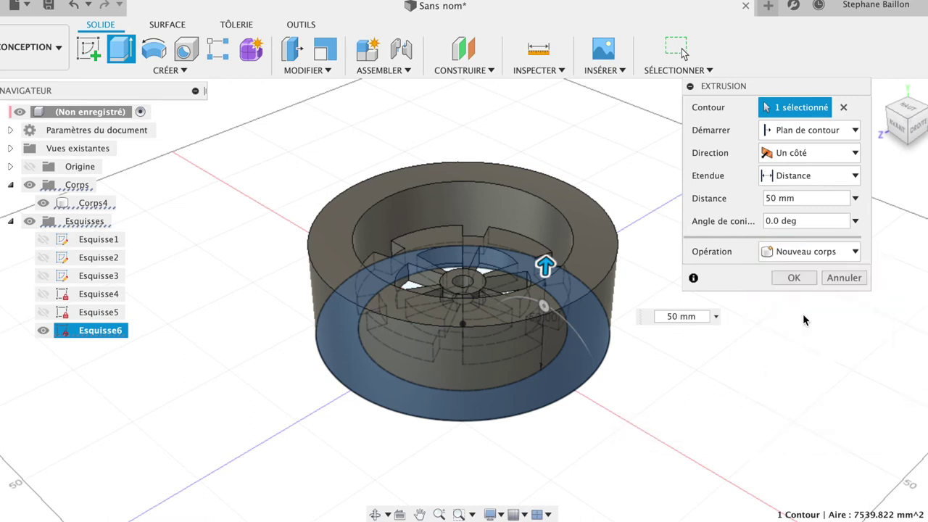
left_click(794, 278)
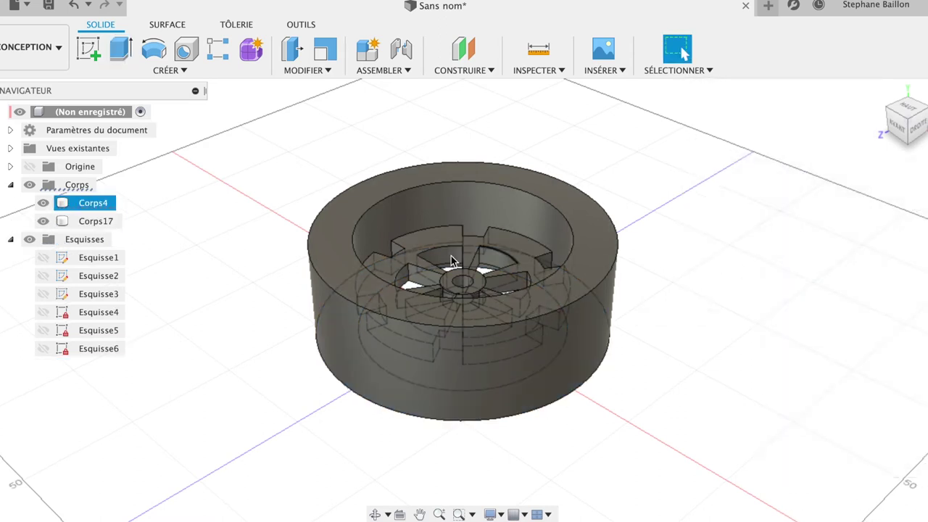
left_click(80, 221)
Hide the Corps17 ring body and select the spoked wheel's top face for extrusion
left_click(42, 221)
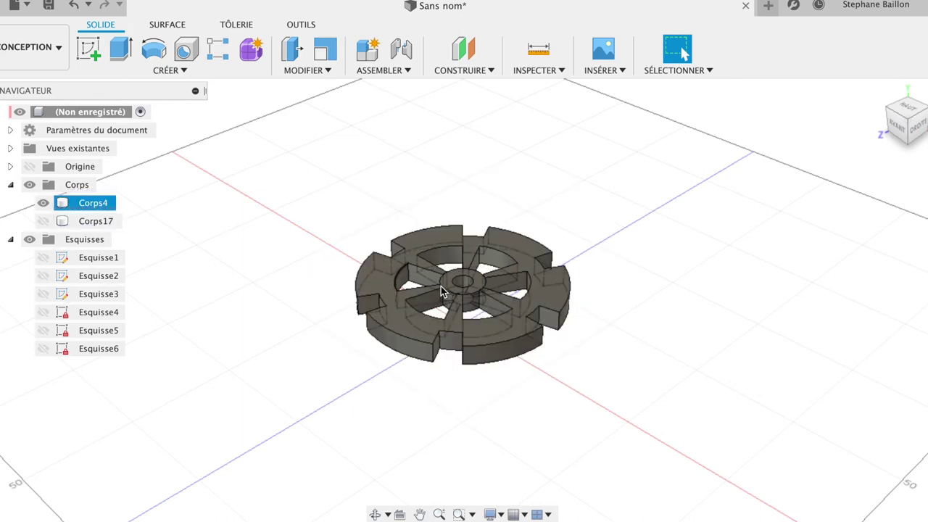
left_click(548, 303)
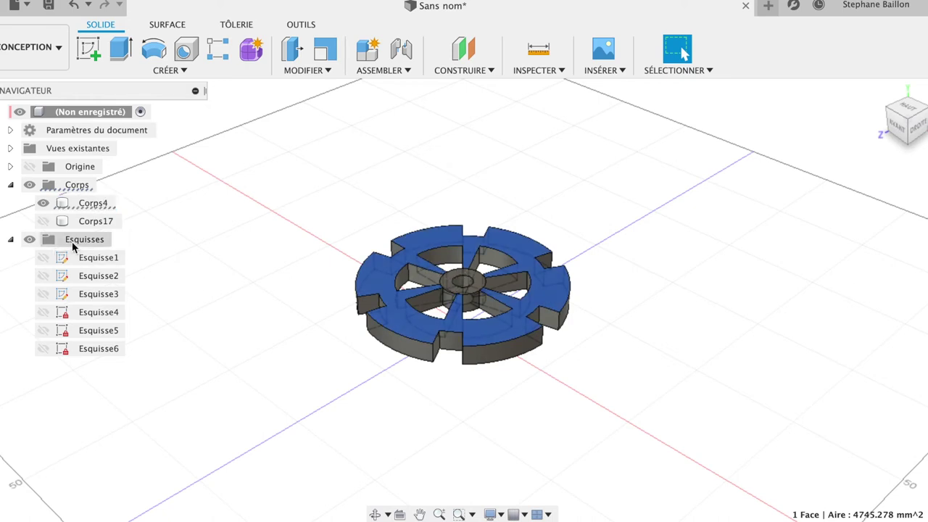
left_click(86, 225)
double_click(85, 223)
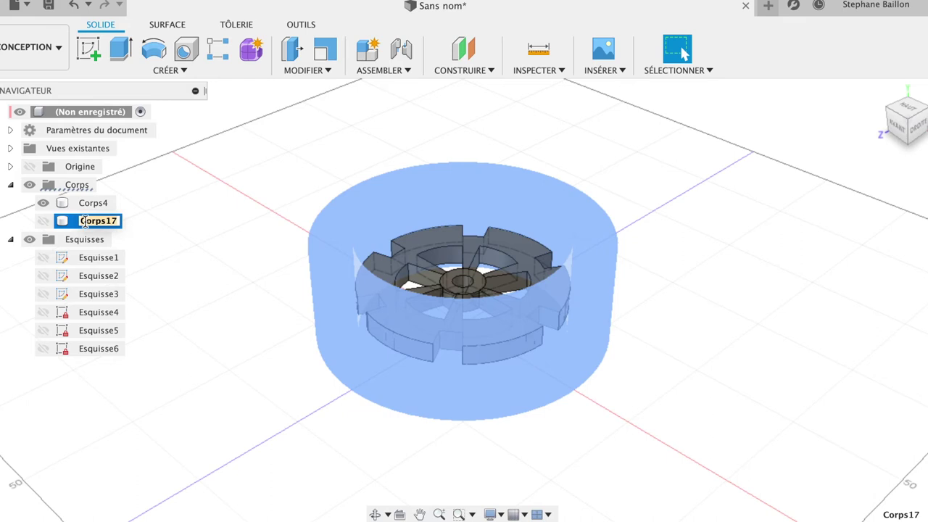
left_click(150, 222)
left_click(151, 222)
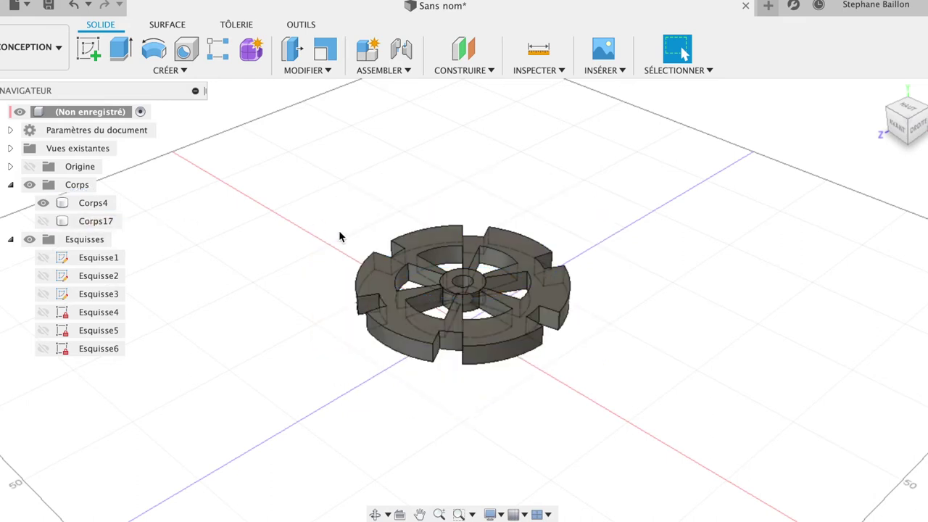
left_click(378, 281)
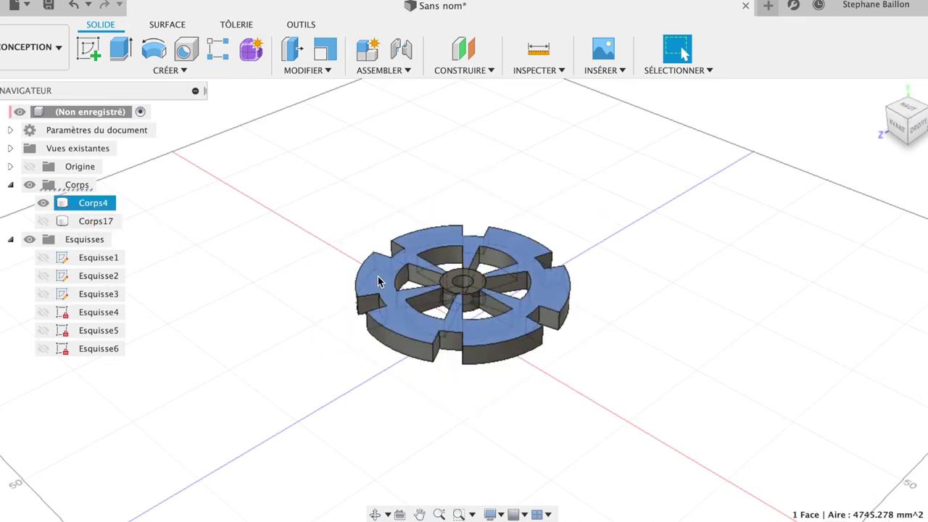
key("e")
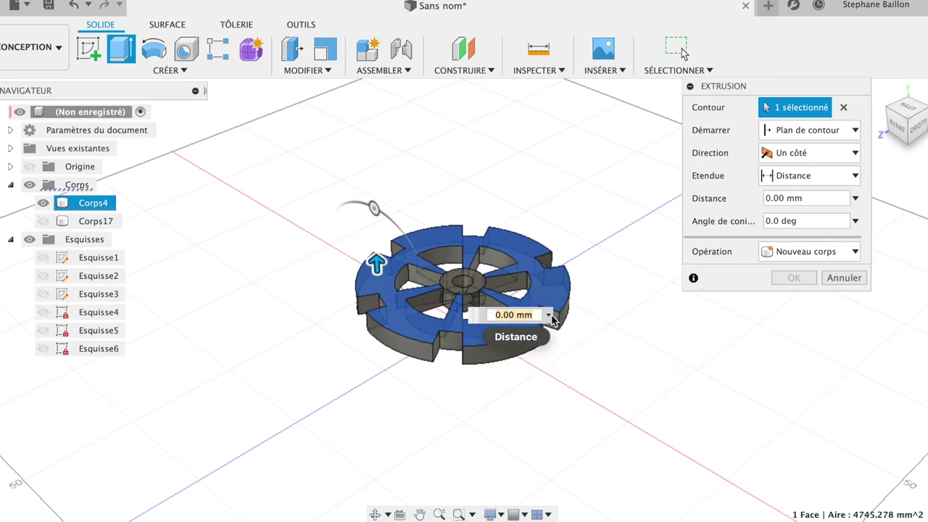
Try a 50 mm preset extrusion of the wheel face, then cancel it
left_click(549, 316)
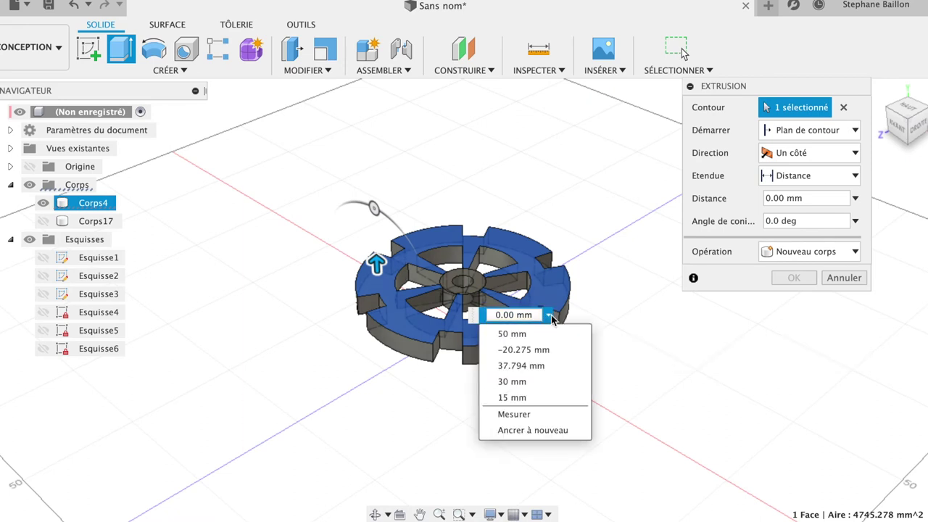
left_click(529, 333)
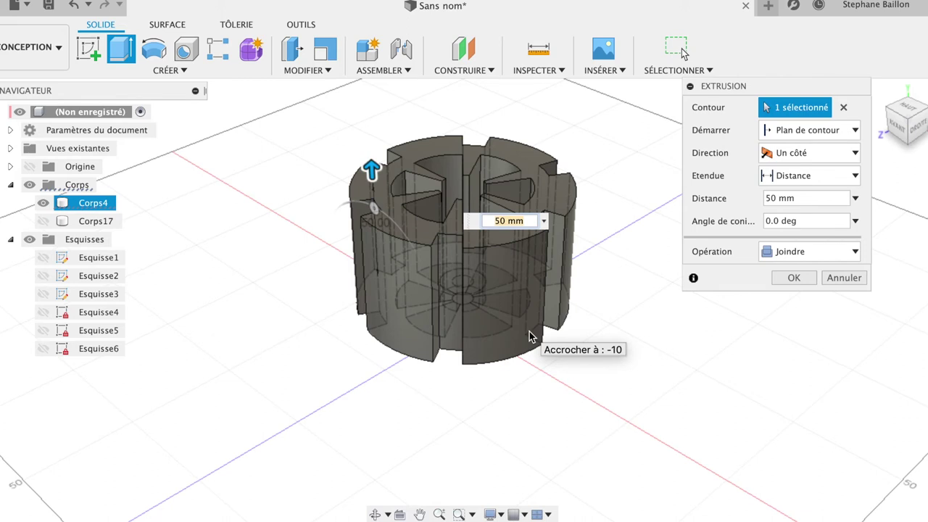
left_click(844, 278)
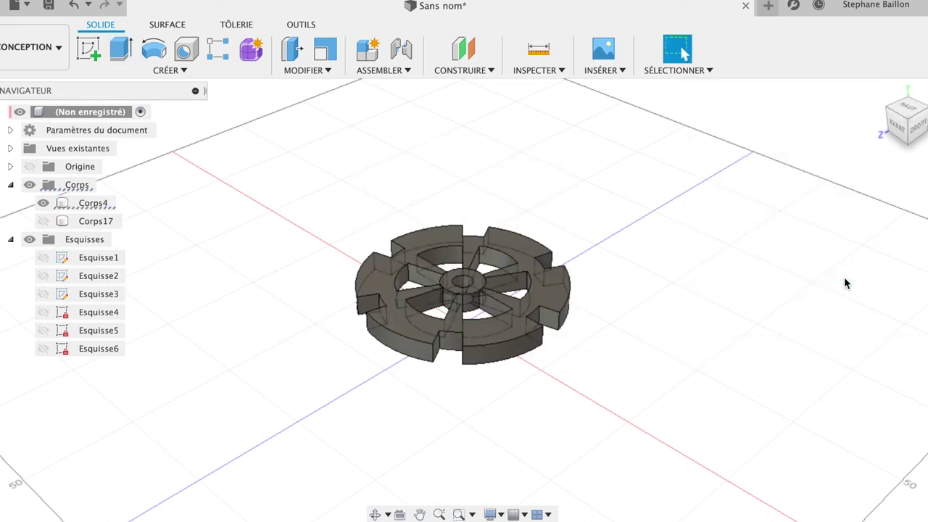
View the flat wheel from the top and select its central hub face
left_click(484, 273)
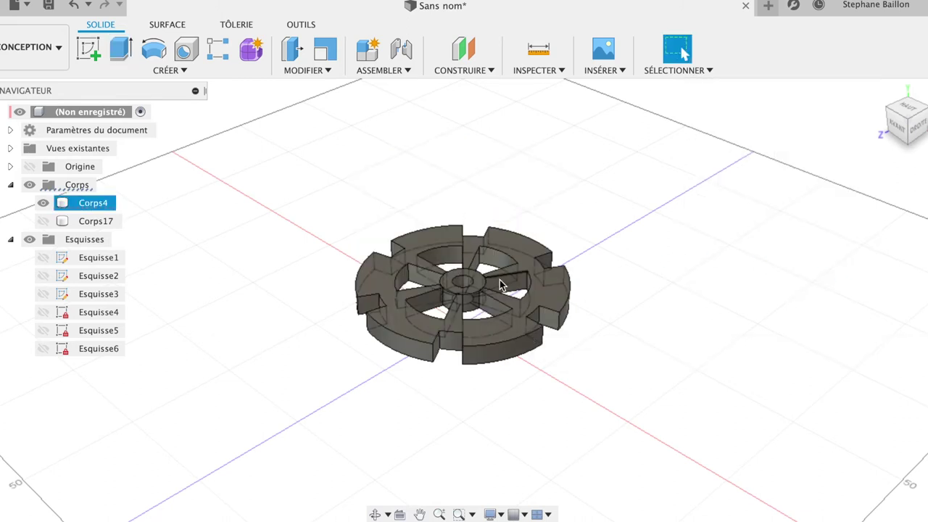
left_click(789, 217)
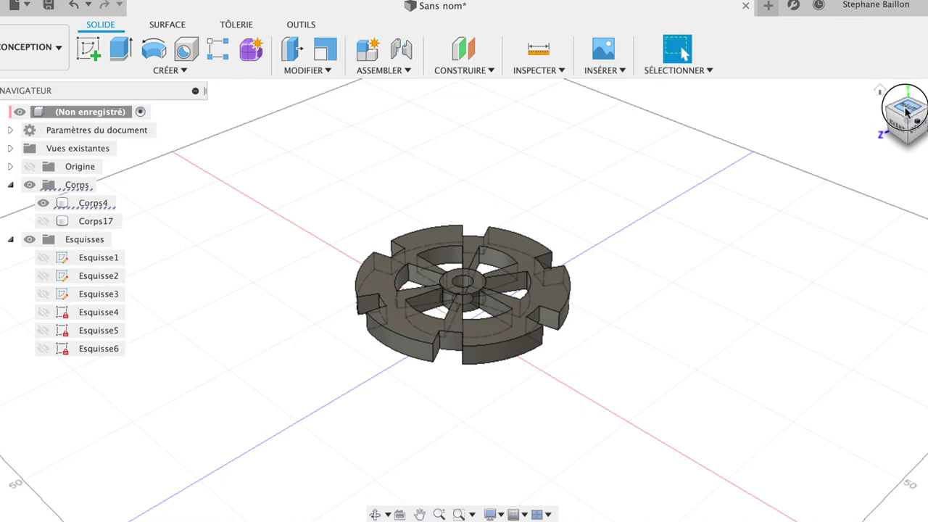
left_click(904, 106)
left_click(493, 288)
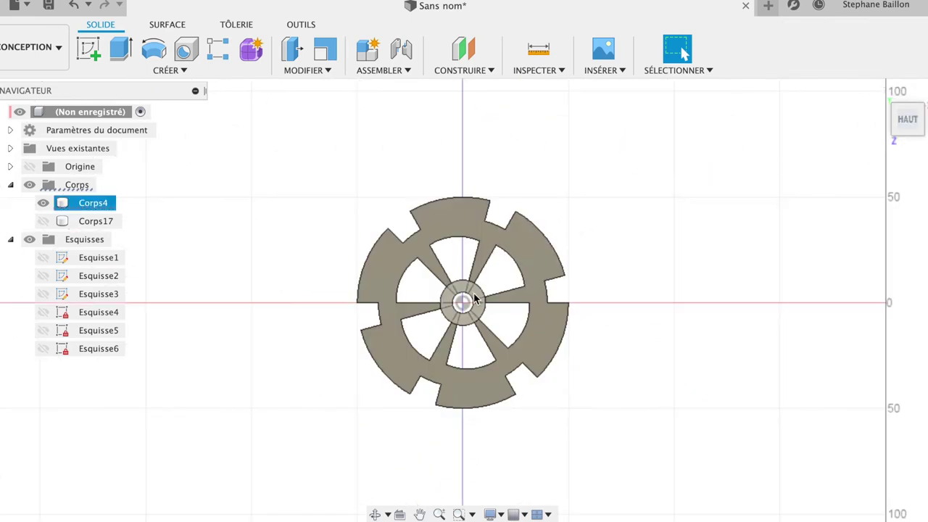
left_click(475, 297)
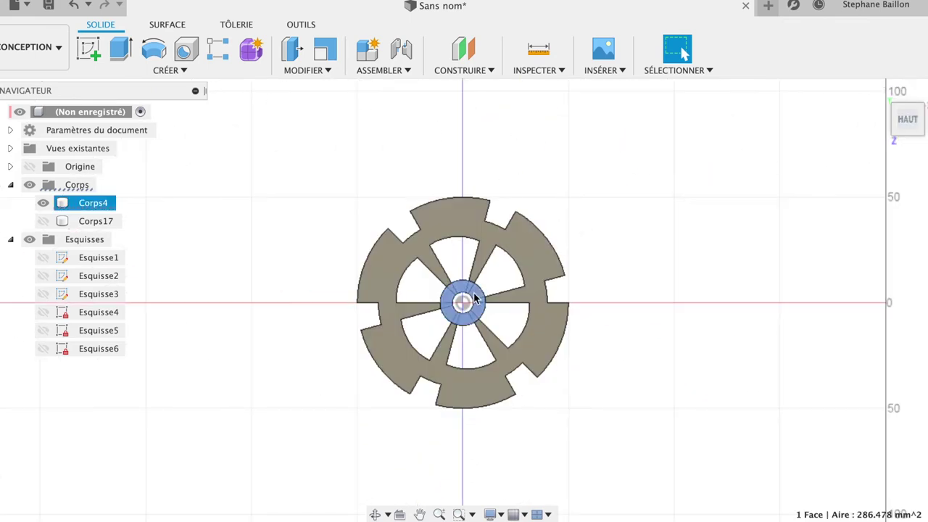
Extrude the hub and outer wheel faces 0.182 mm, joined into the wheel body
left_click(546, 271, "shift")
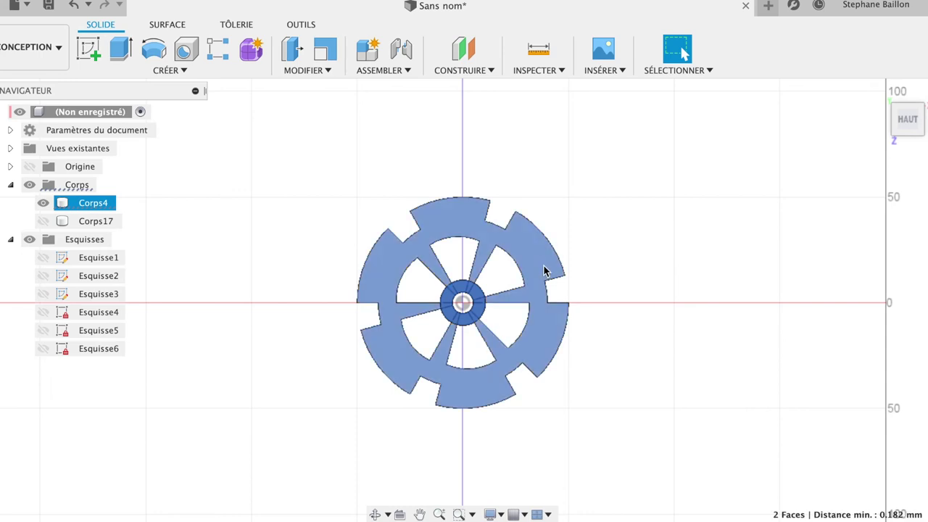
key("e")
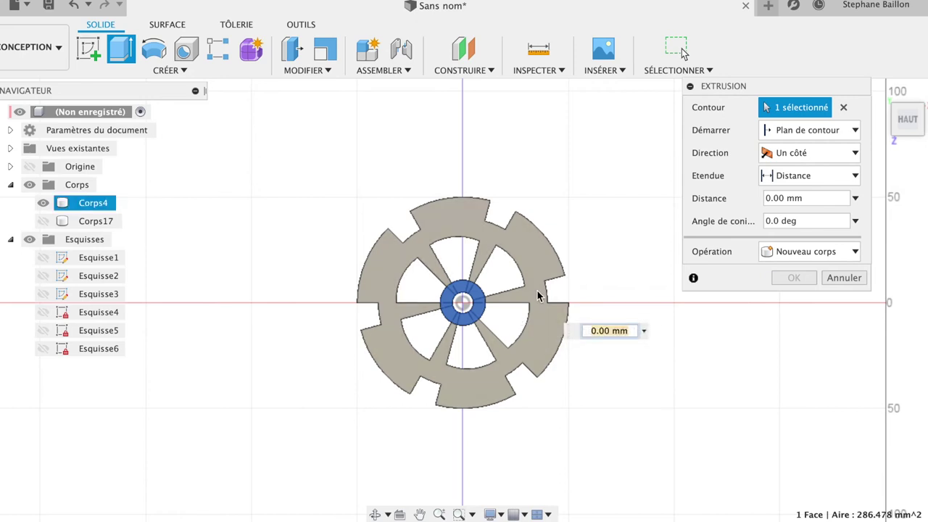
left_click(538, 295)
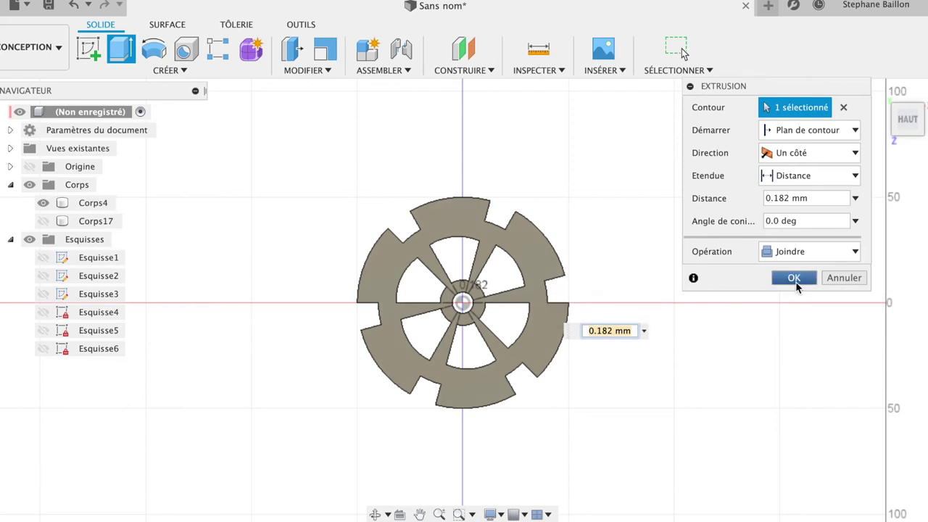
left_click(794, 279)
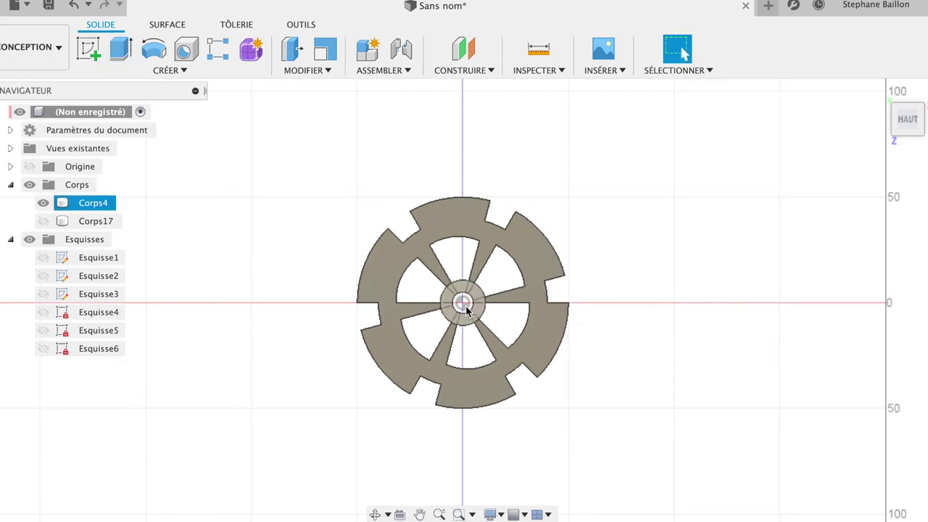
Extrude the notched wheel's outer face 50 mm with the Join operation
left_click(521, 303)
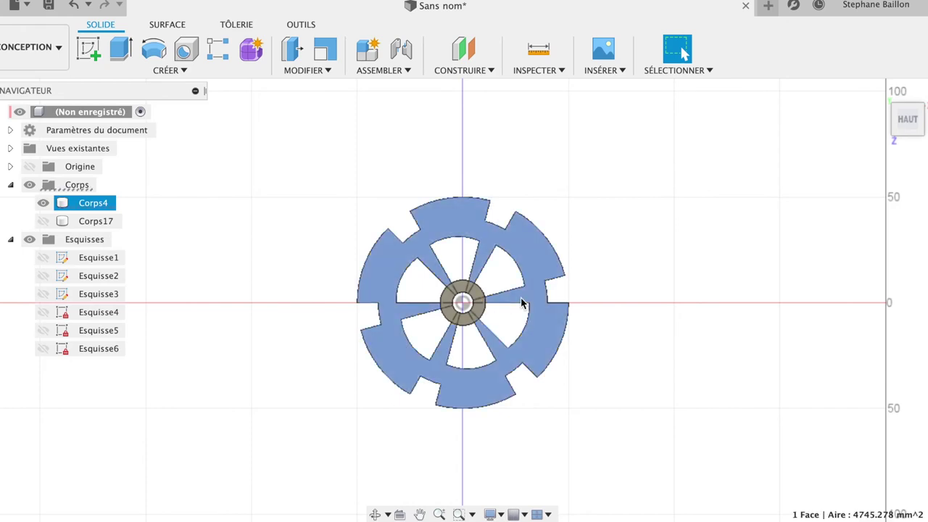
key("e")
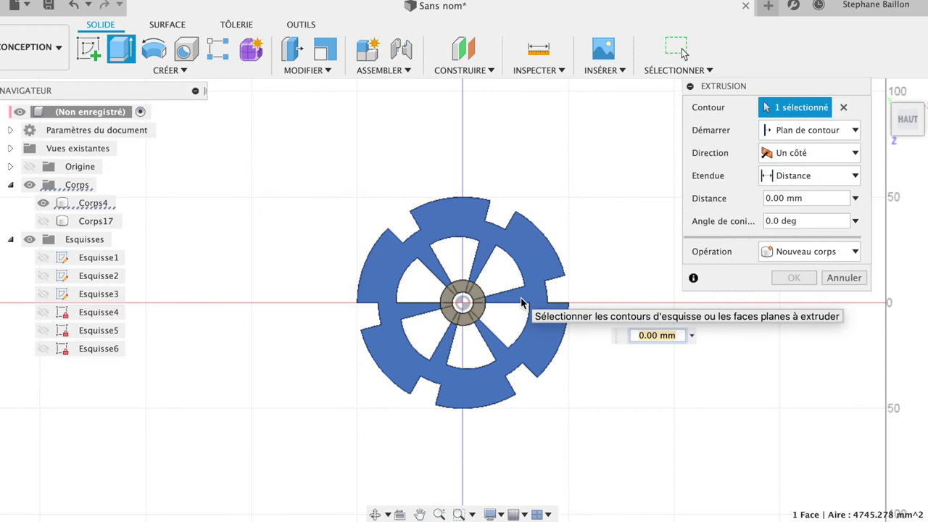
left_click(692, 337)
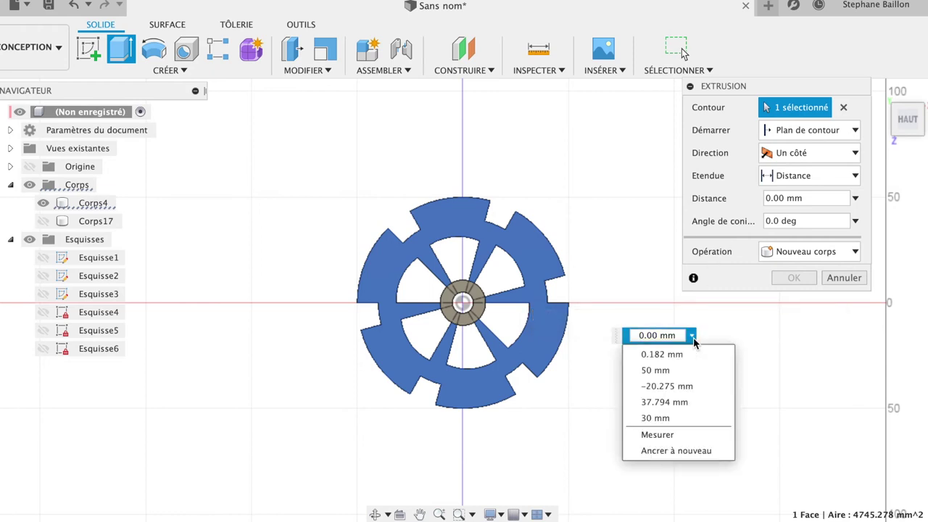
left_click(660, 376)
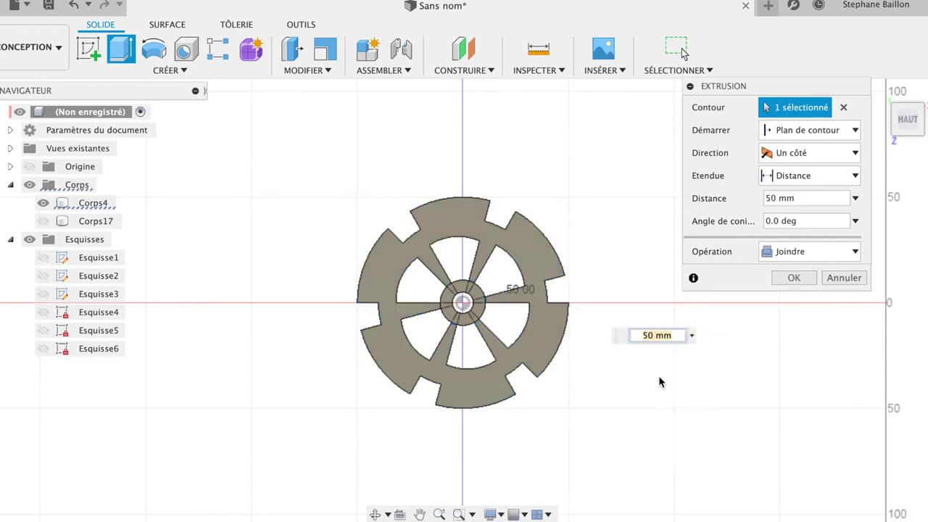
left_click(798, 255)
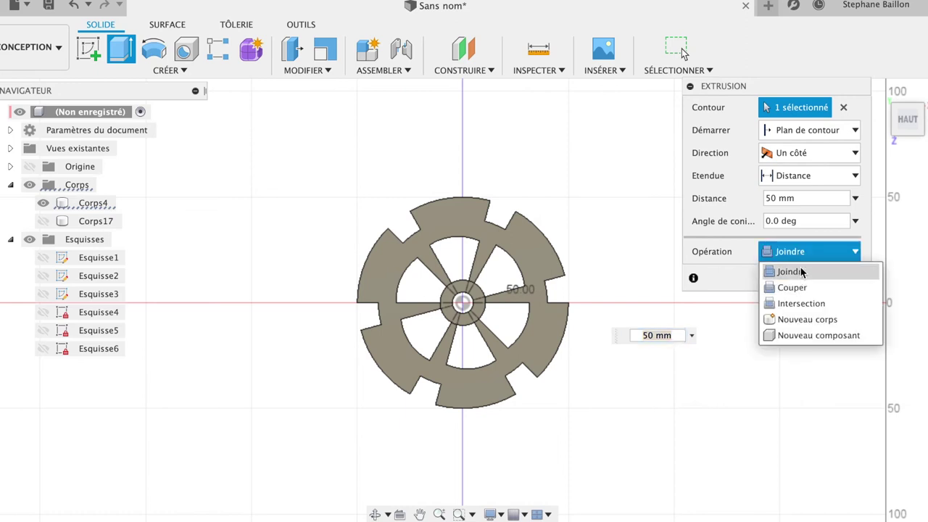
left_click(802, 271)
left_click(793, 279)
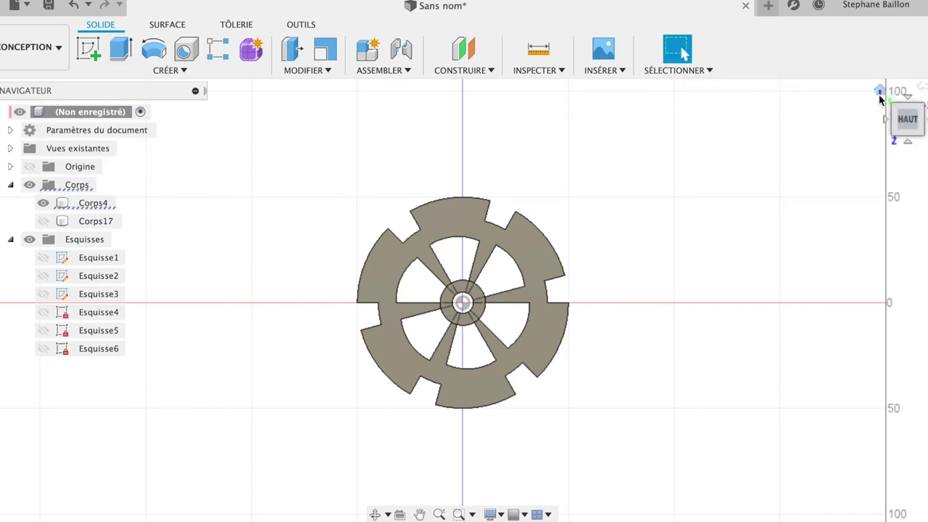
left_click(880, 92)
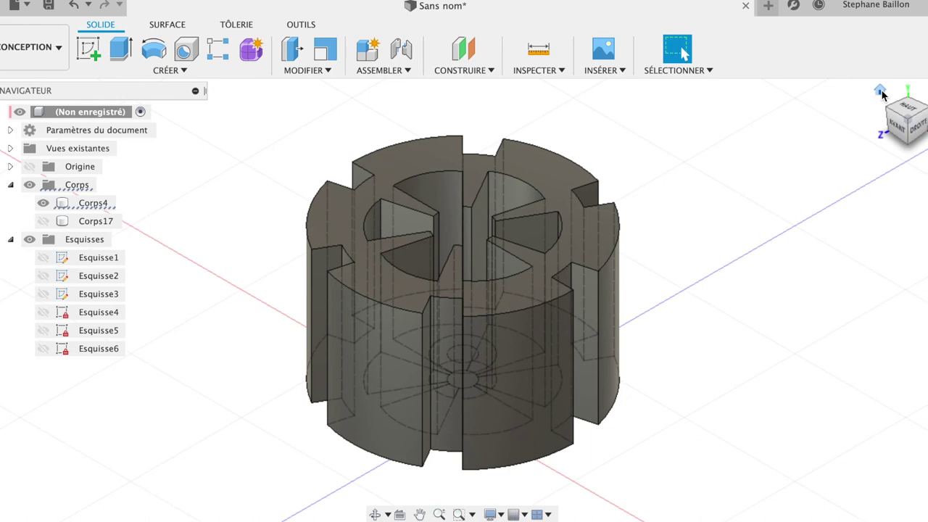
Extrude the central hub face 50 mm, joined to the wheel body
left_click_drag(899, 109, 889, 174)
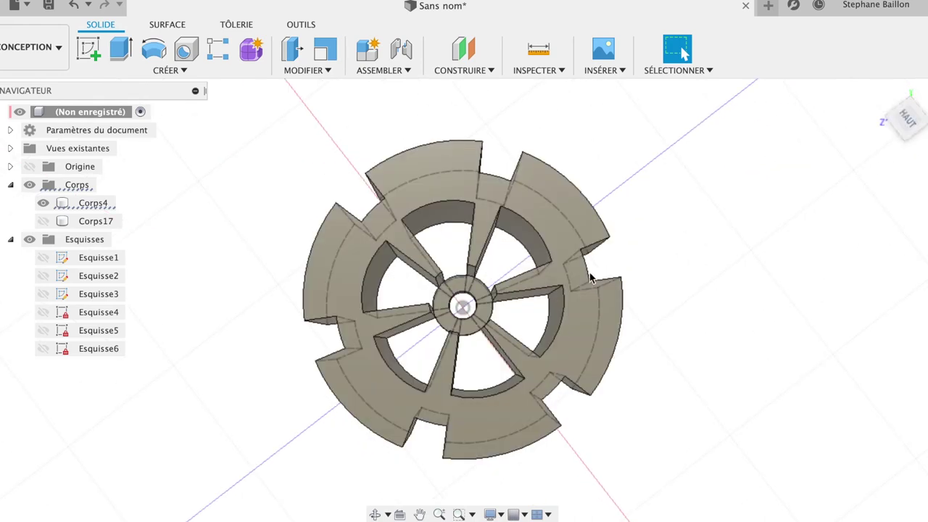
left_click(485, 307)
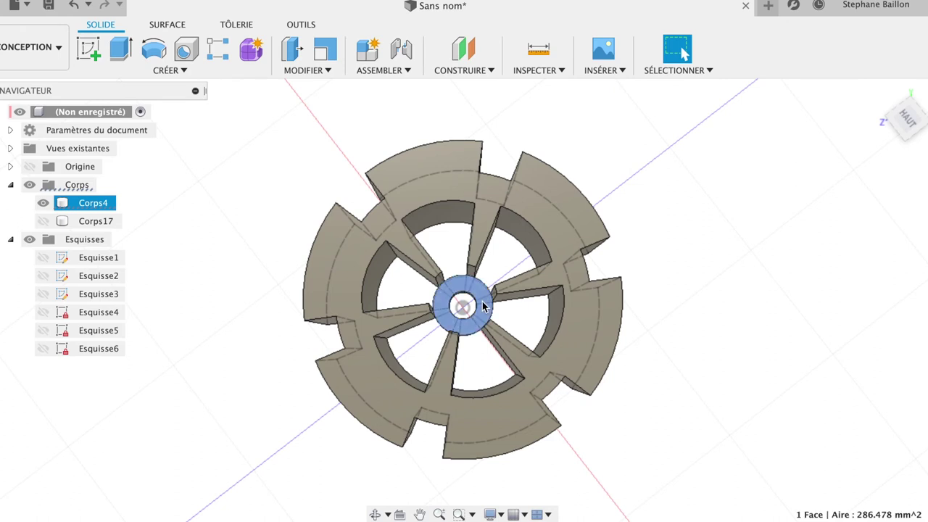
key("e")
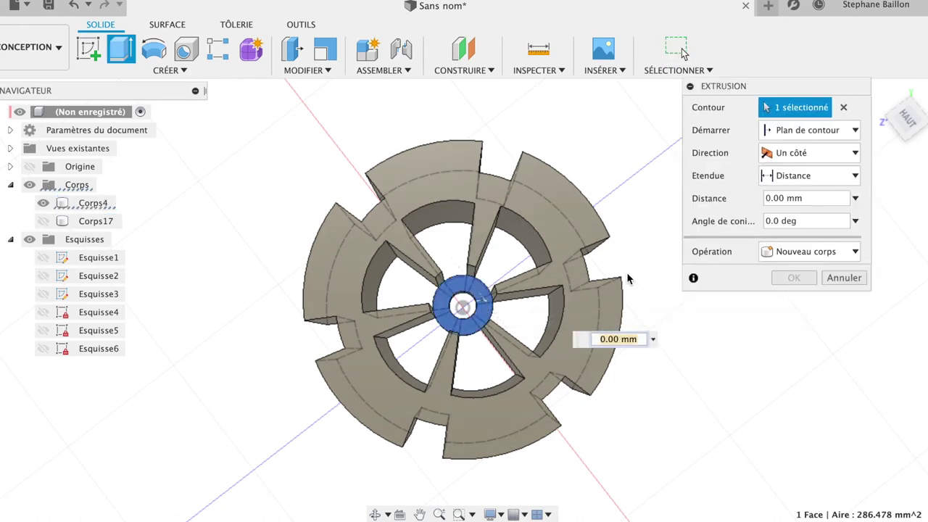
left_click(653, 338)
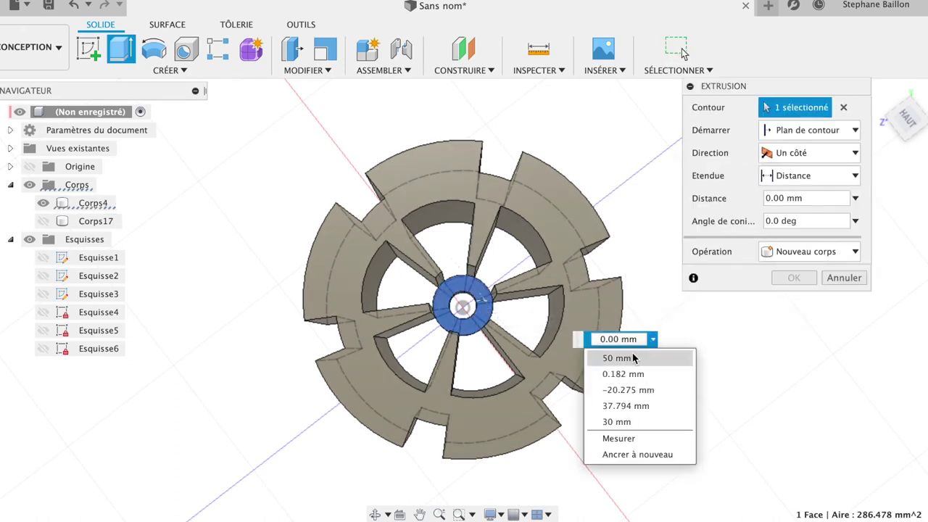
left_click(630, 356)
left_click(795, 277)
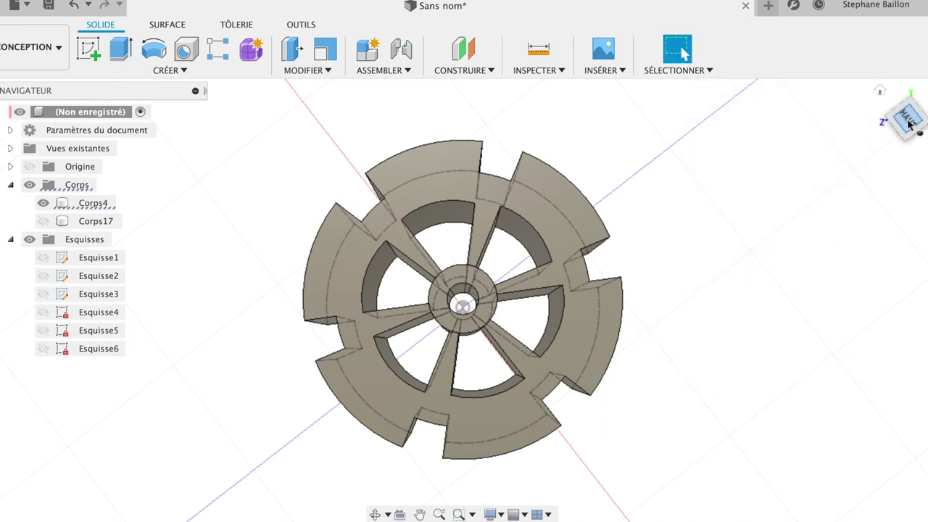
middle_click_drag(884, 109, 859, 90, "shift")
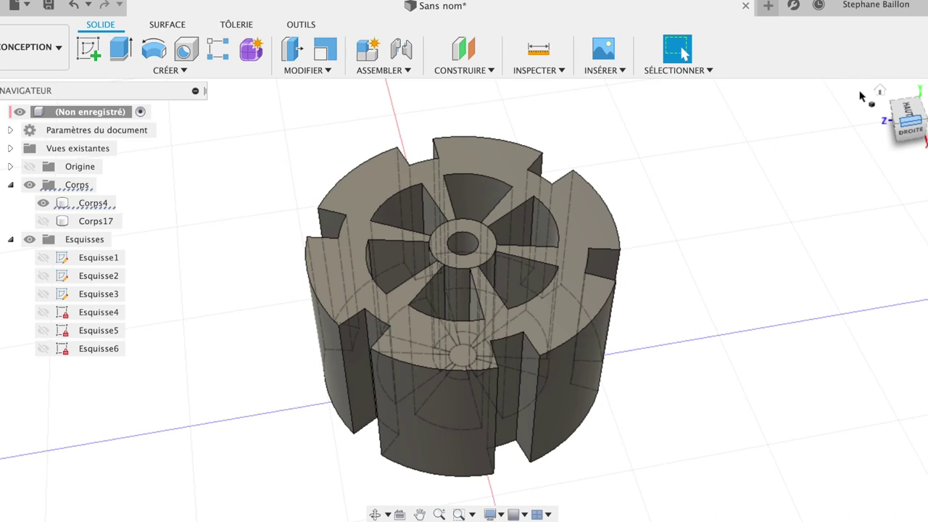
Unhide the Corps17 ring, switch to the right view, and begin moving Corps4
left_click(83, 221)
left_click(45, 221)
left_click(45, 221)
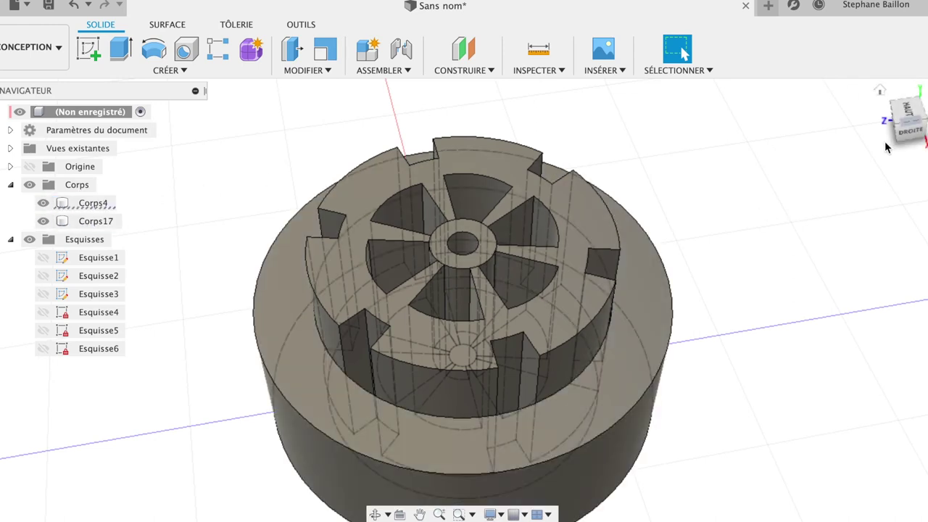
left_click(918, 129)
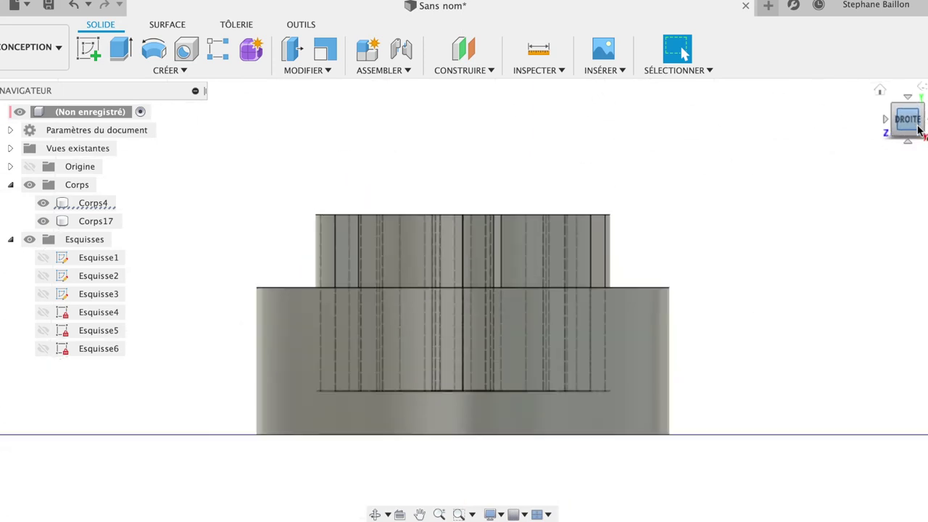
left_click(105, 204)
key("m")
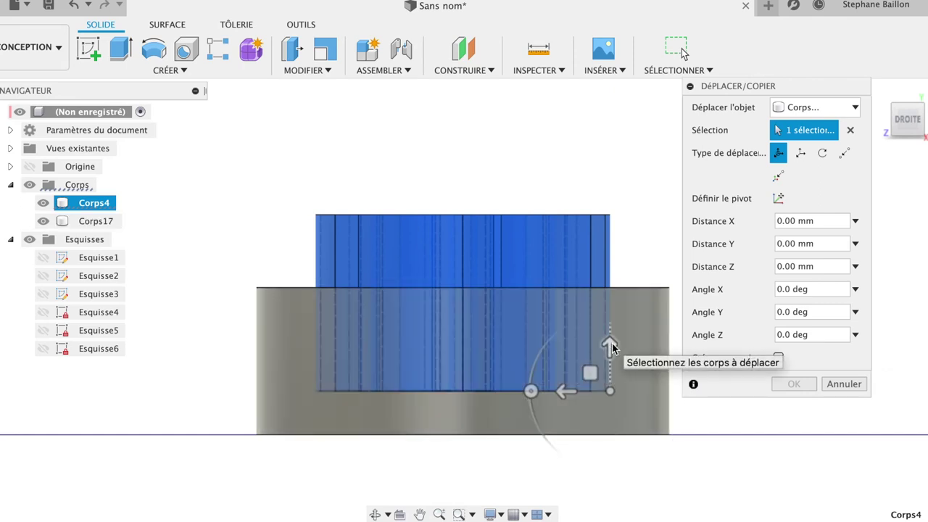
Move Corps4 about -16.237 mm along Y so it sits inside the ring
left_click(610, 348)
left_click_drag(610, 350, 609, 410)
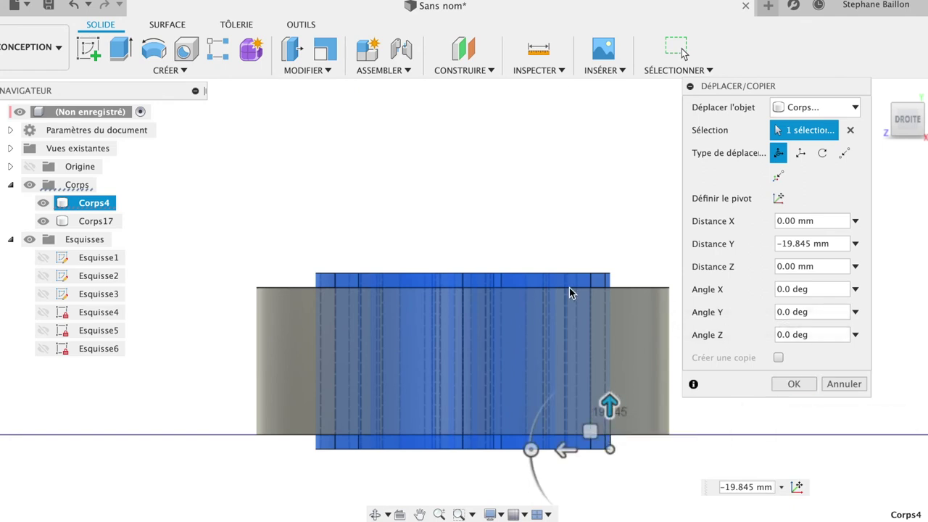
left_click_drag(609, 406, 607, 386)
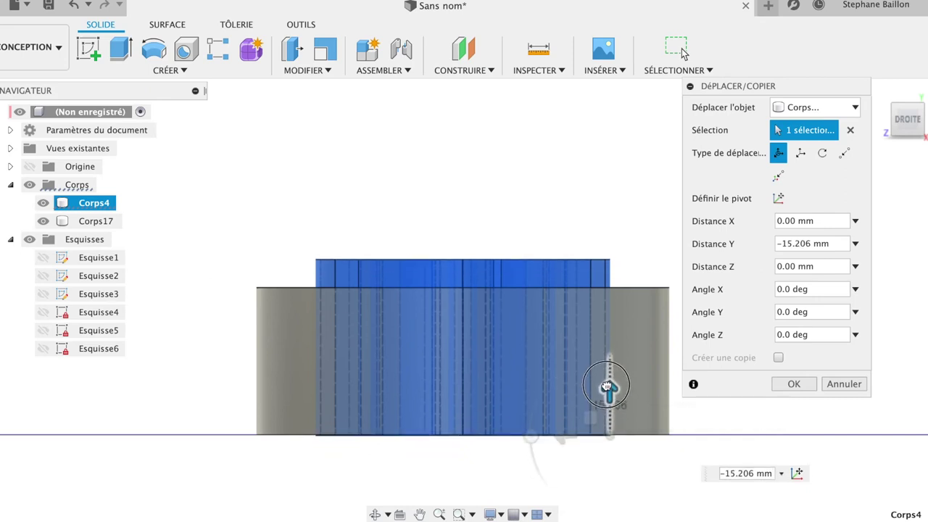
left_click_drag(607, 385, 608, 392)
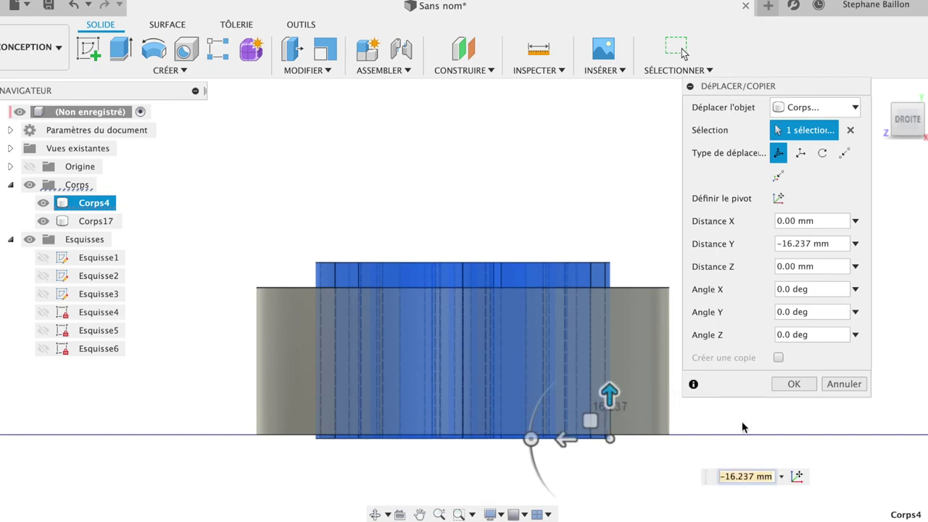
left_click(795, 385)
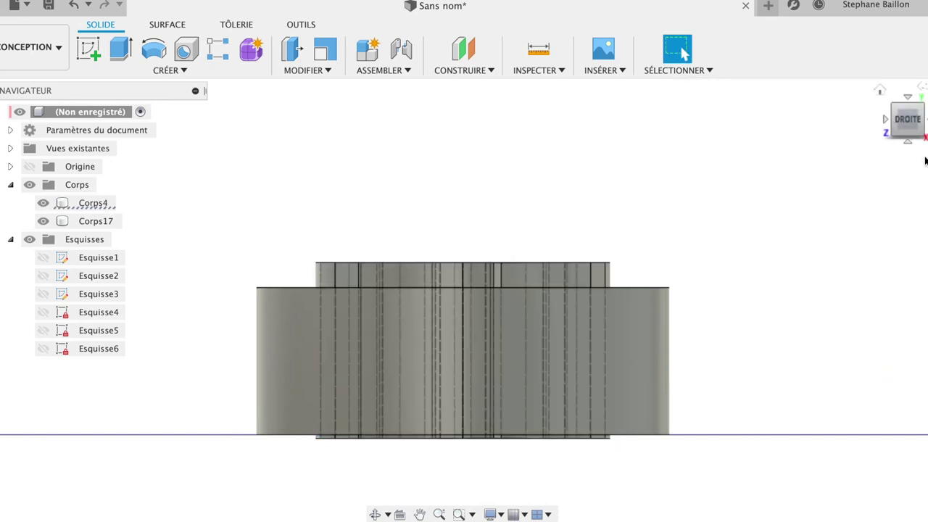
Extrude the outer ring's top face 7.474 mm upward, joined into Corps17
left_click_drag(911, 120, 899, 156)
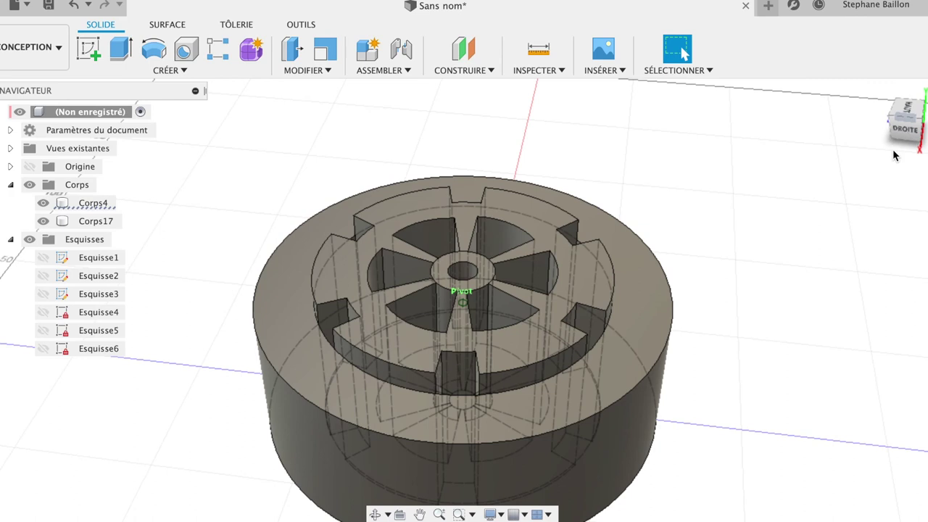
left_click(618, 349)
key("e")
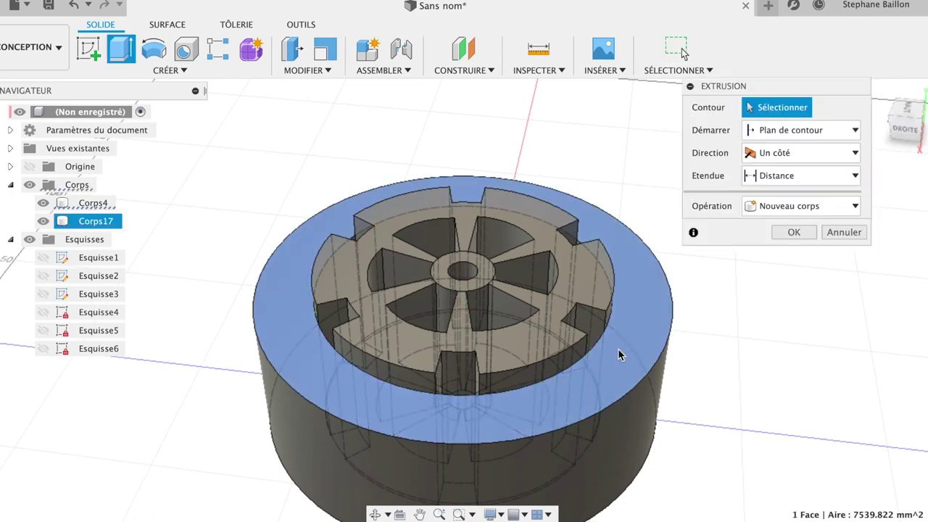
left_click_drag(904, 149, 910, 129)
left_click(910, 129)
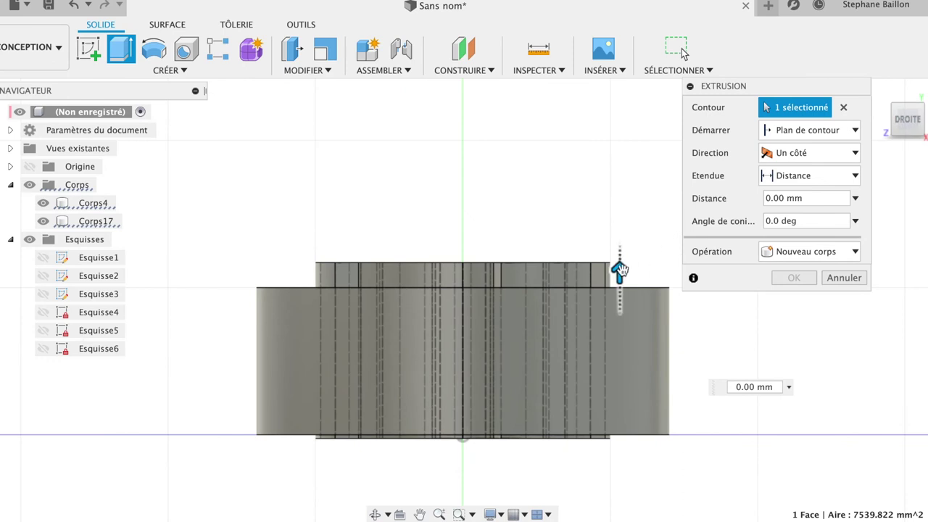
left_click_drag(620, 272, 620, 252)
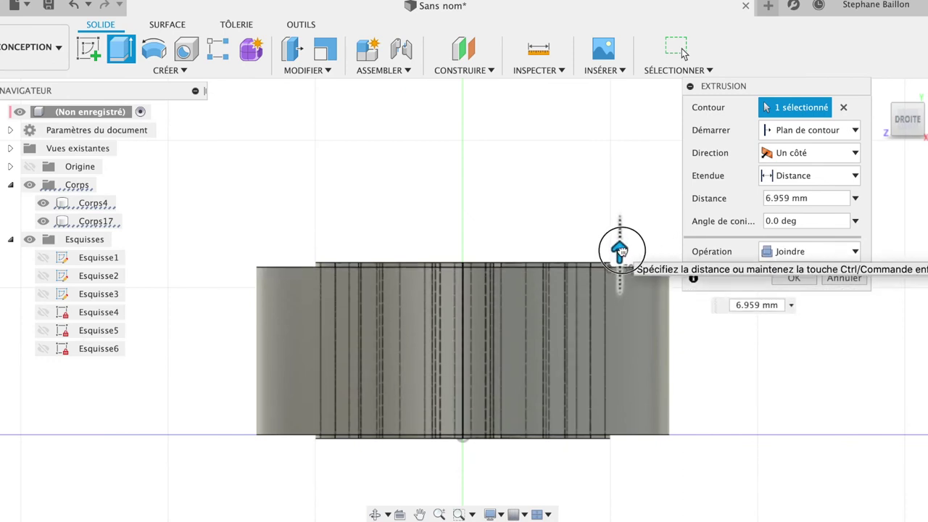
left_click_drag(620, 251, 619, 249)
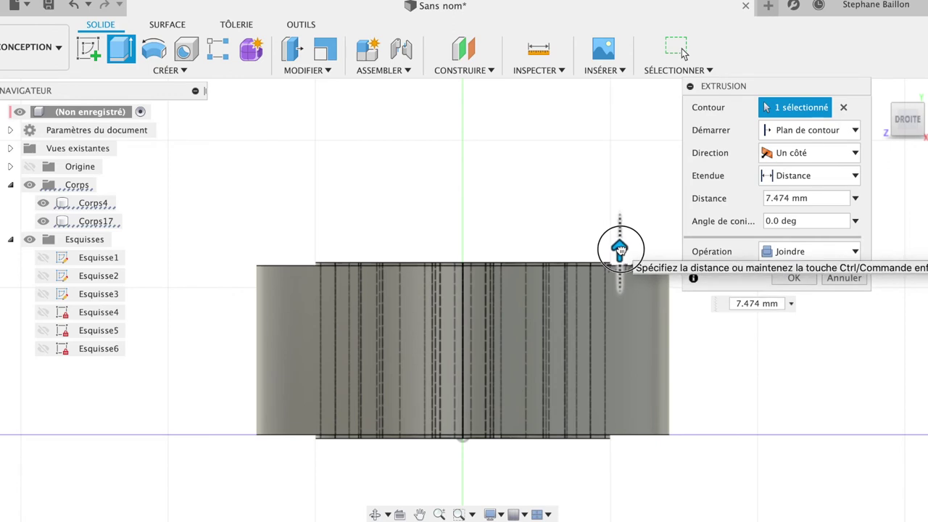
left_click(796, 279)
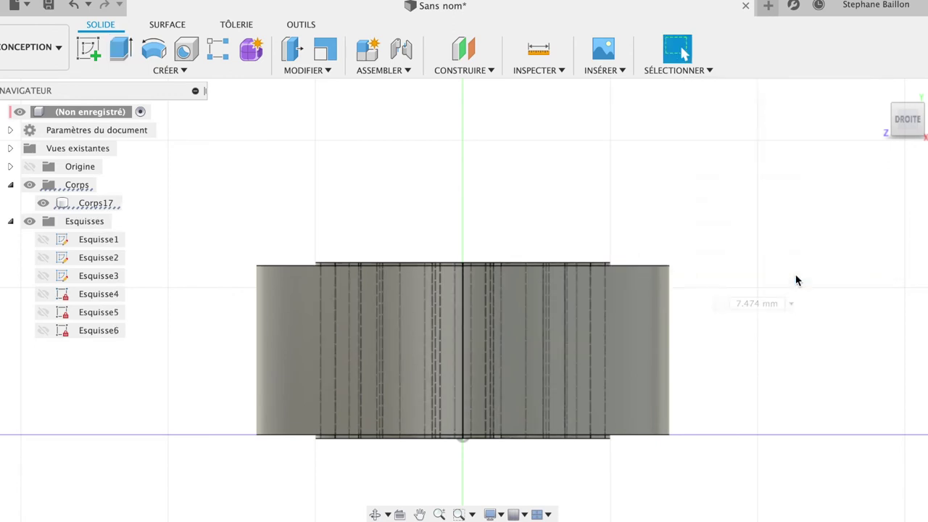
left_click(881, 89)
left_click(881, 89)
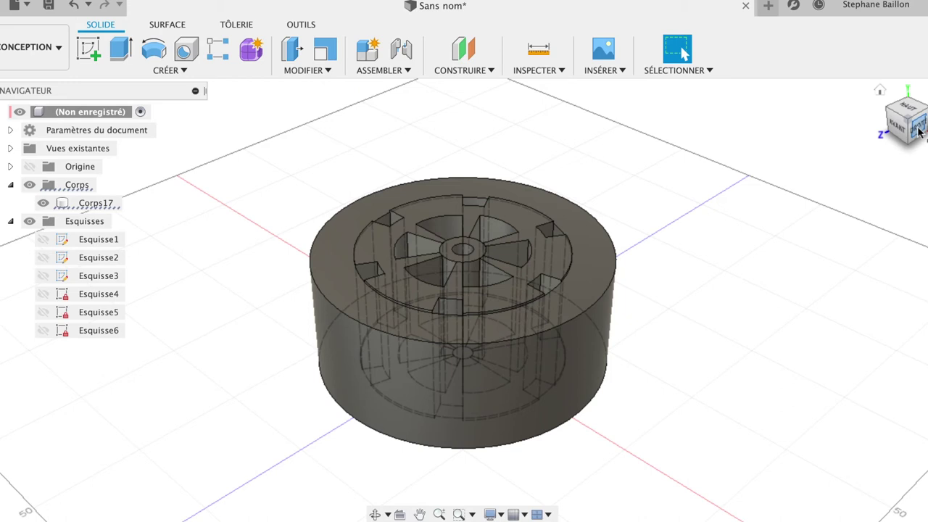
left_click(919, 130)
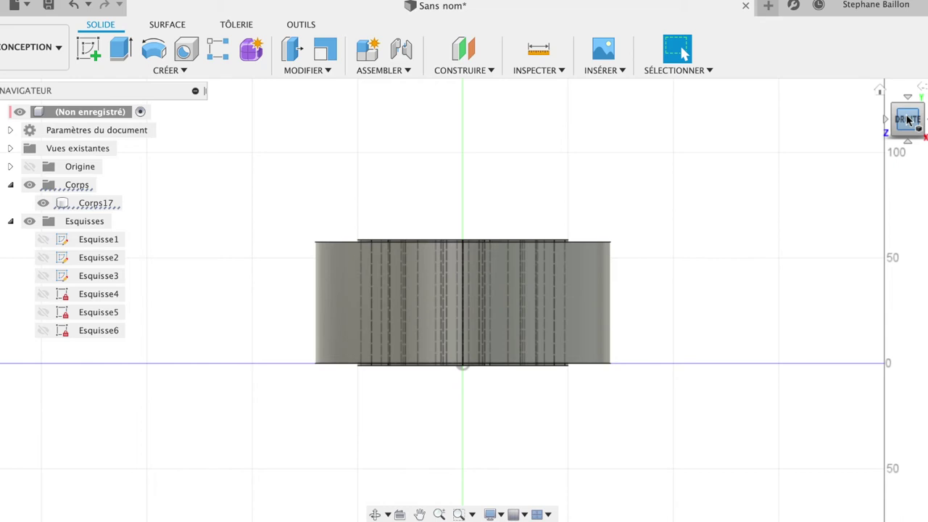
left_click(881, 94)
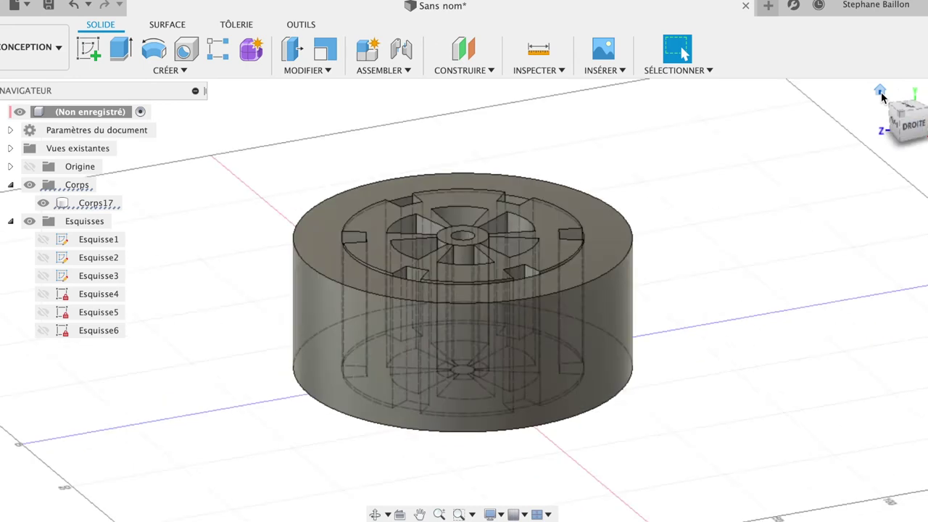
left_click_drag(899, 133, 890, 219)
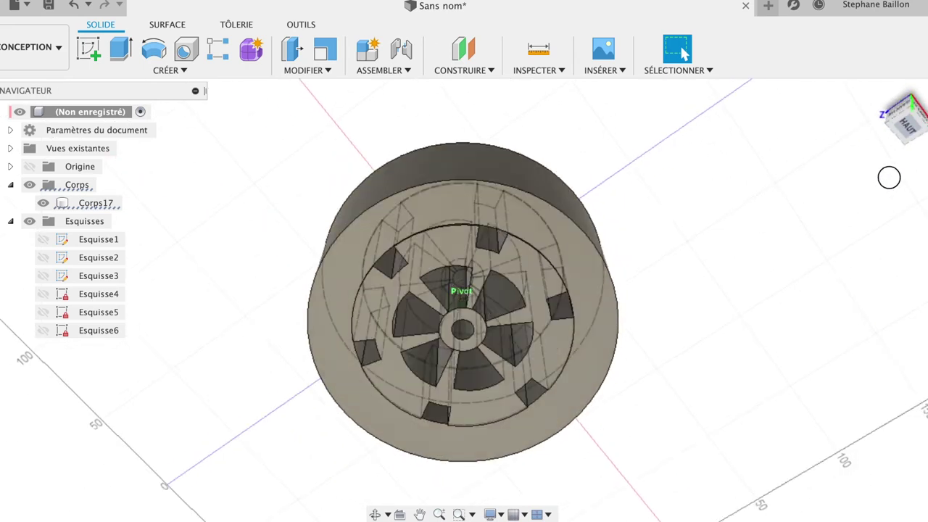
mouse_move(890, 219)
left_mouse_down()
mouse_move(891, 149)
mouse_move(886, 156)
left_mouse_up()
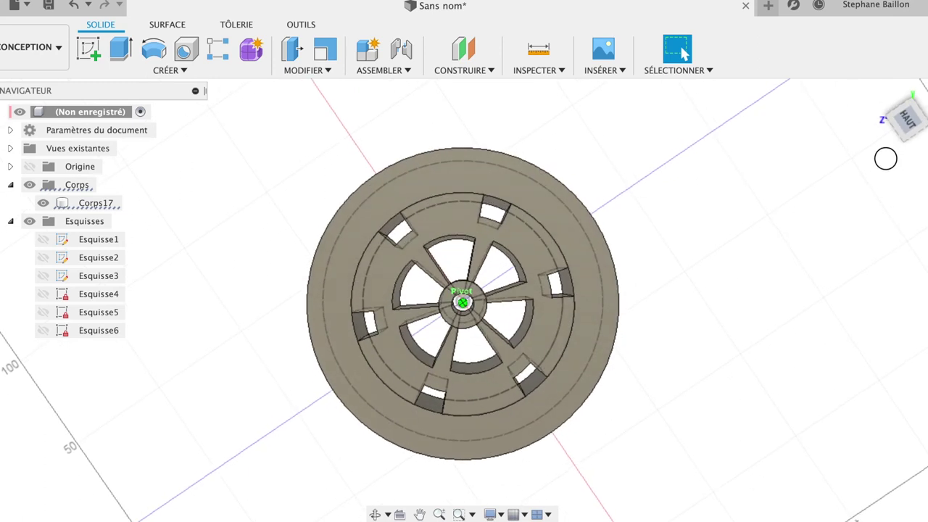
left_click(906, 129)
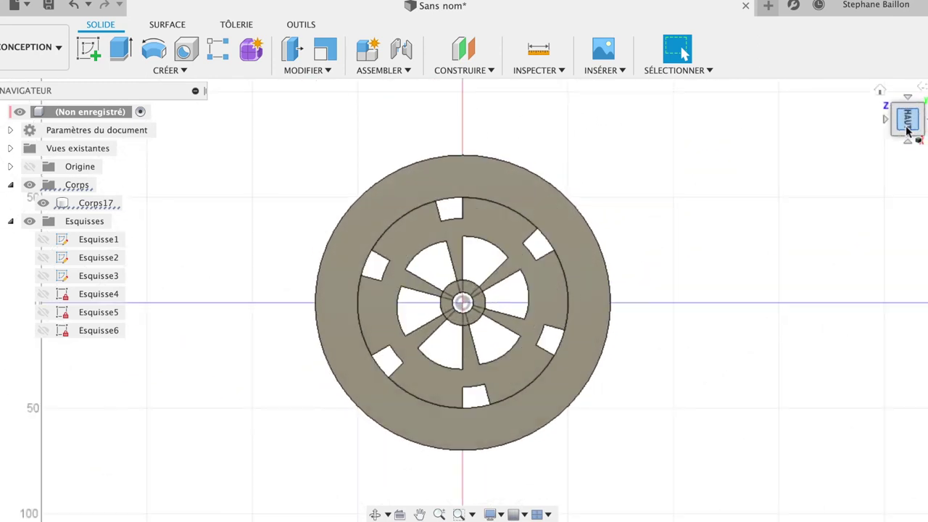
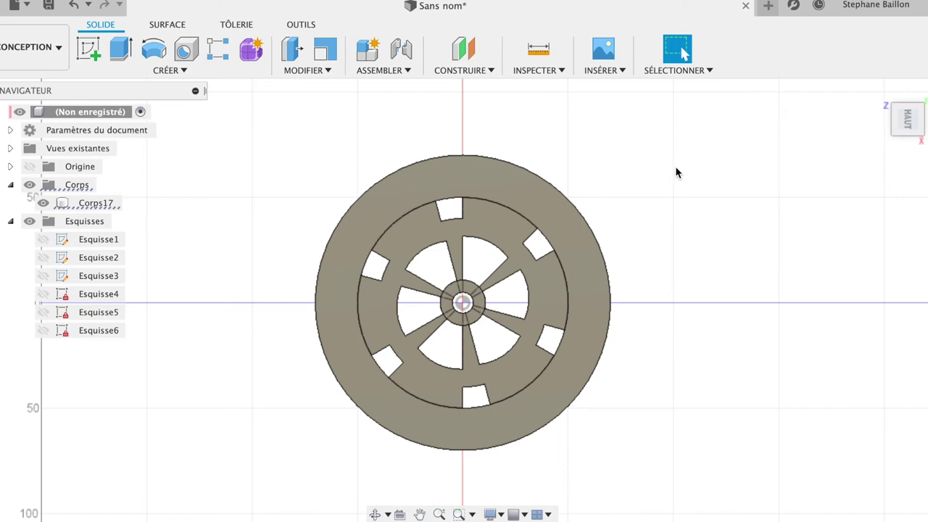
Sketch two hub-centred circles on the wheel face, just outside and just inside the rim
left_click(89, 49)
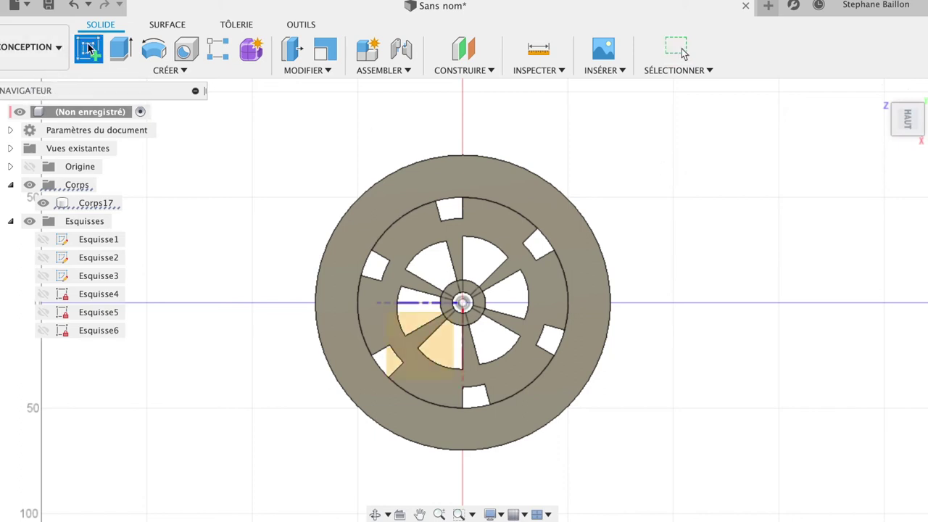
left_click(427, 356)
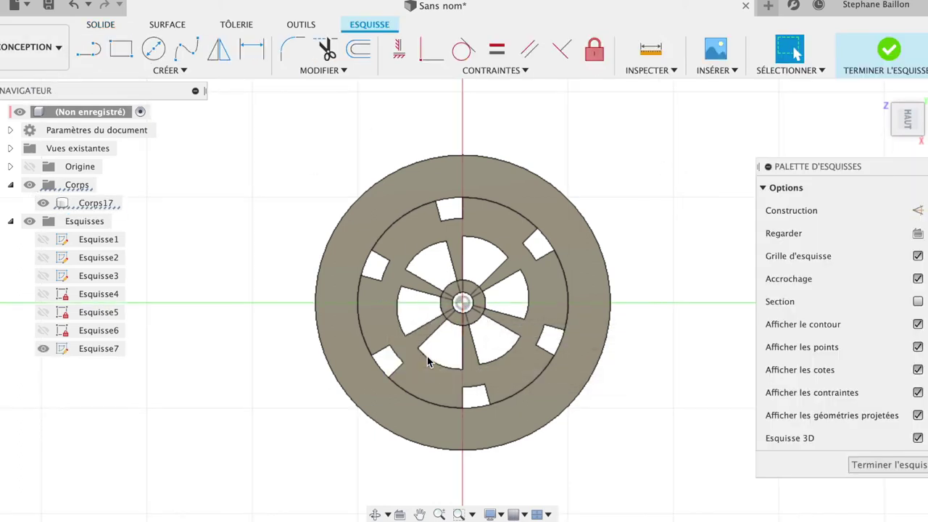
left_click(153, 49)
left_click(462, 303)
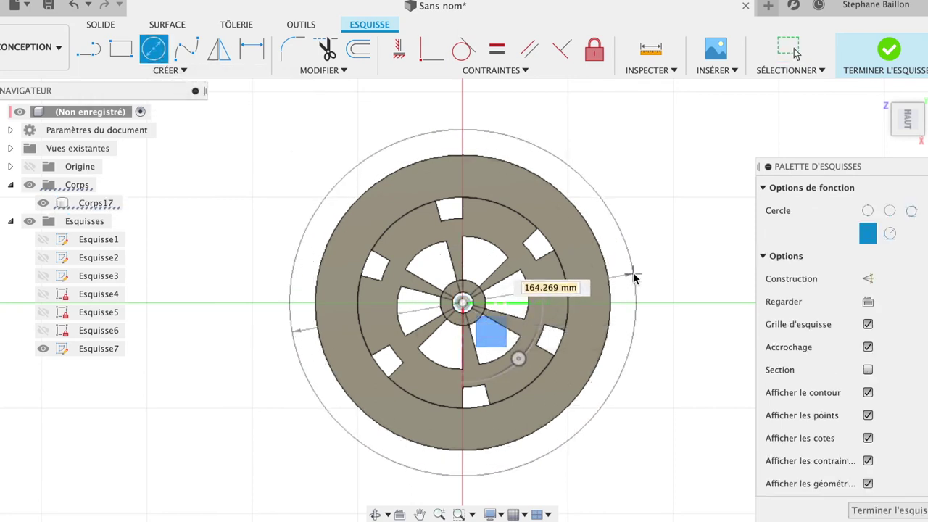
left_click(629, 275)
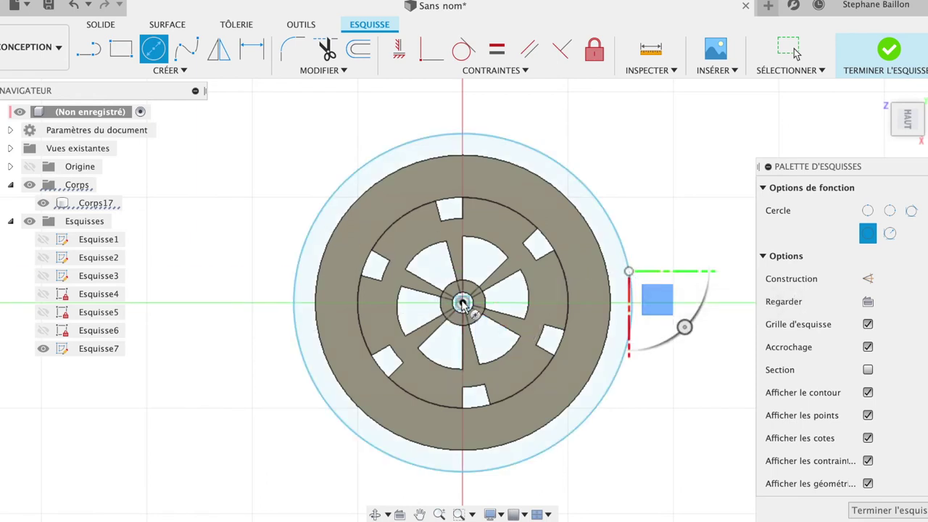
left_click(462, 303)
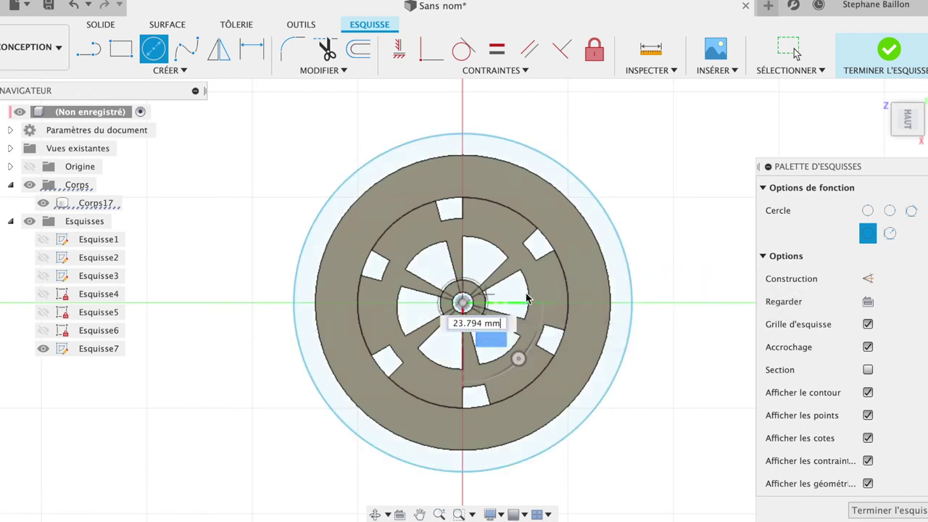
left_click(598, 294)
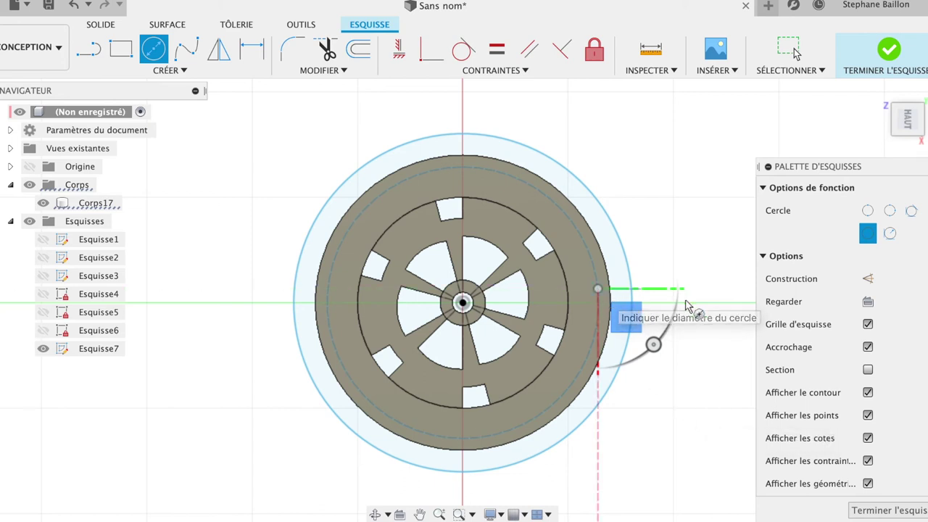
key("Escape")
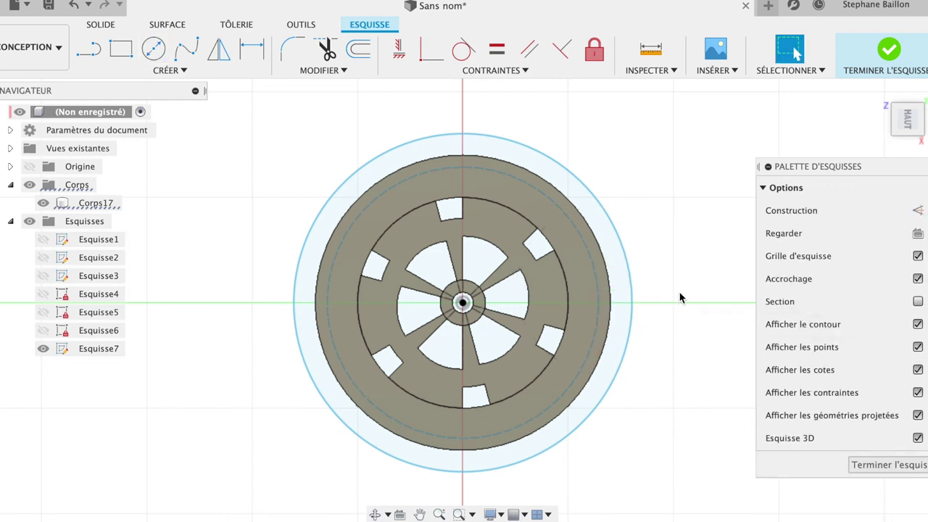
left_click(884, 466)
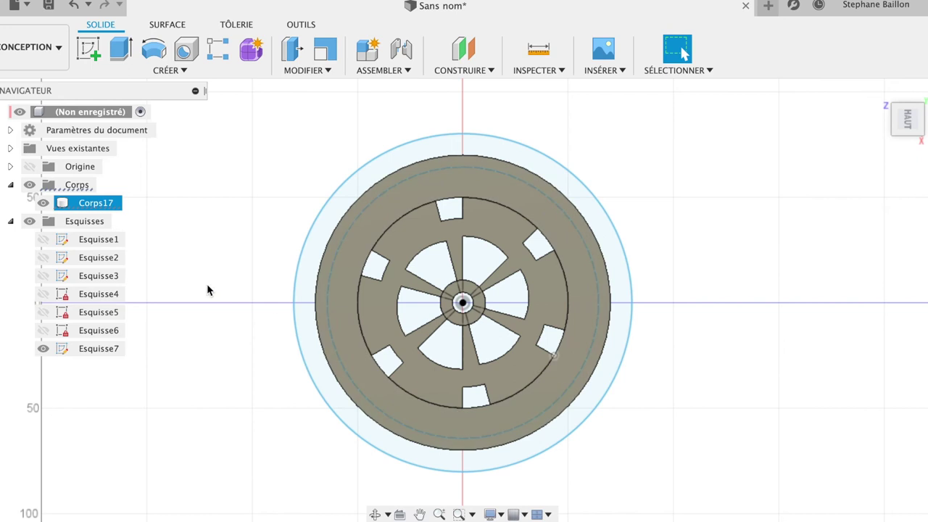
Extrude the ring between the circles 5 mm as new body Corps18, with Corps17 temporarily hidden
left_click(43, 203)
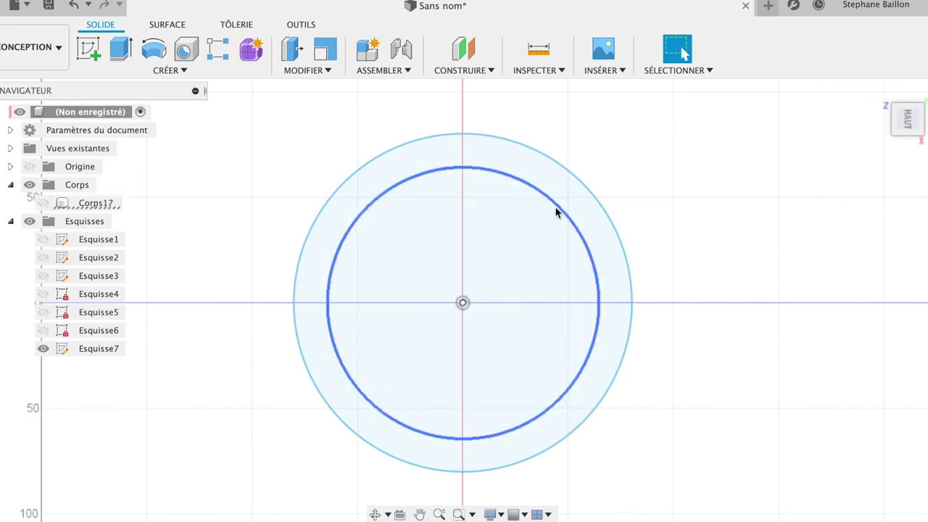
left_click(567, 200)
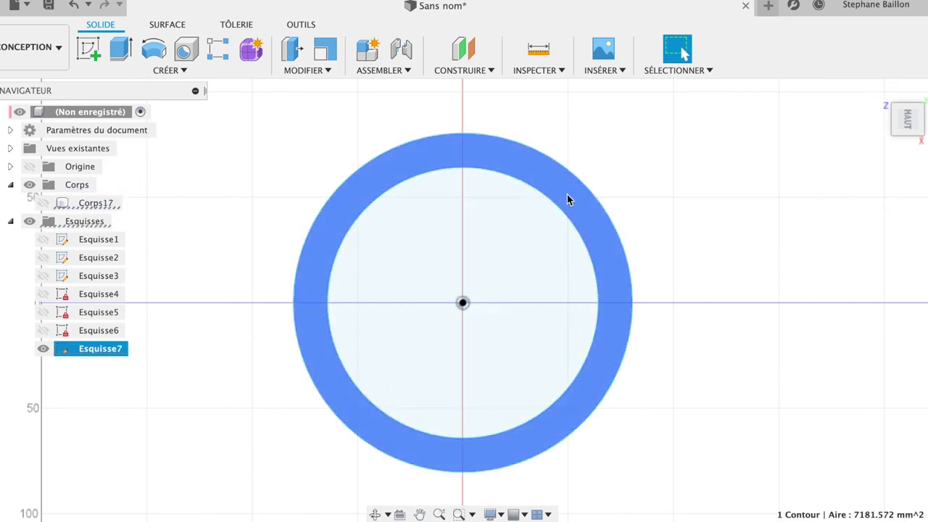
key("e")
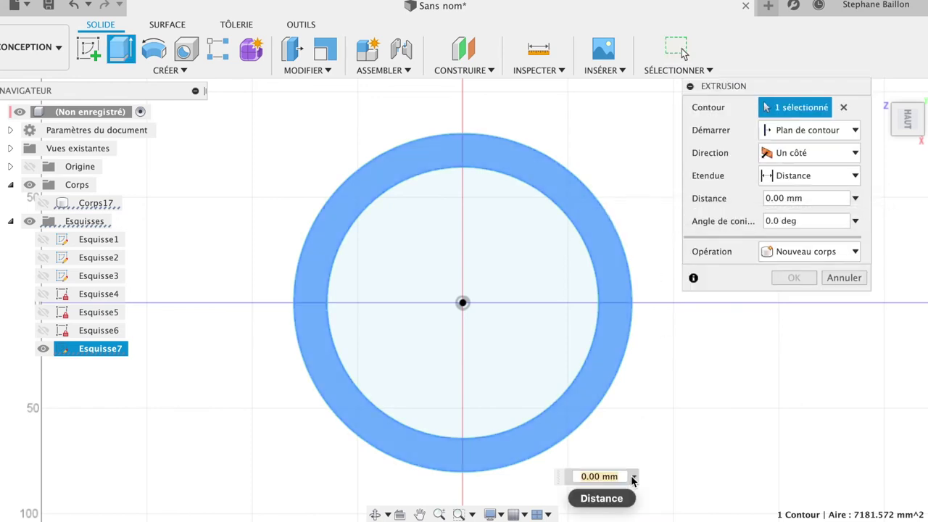
left_click(633, 477)
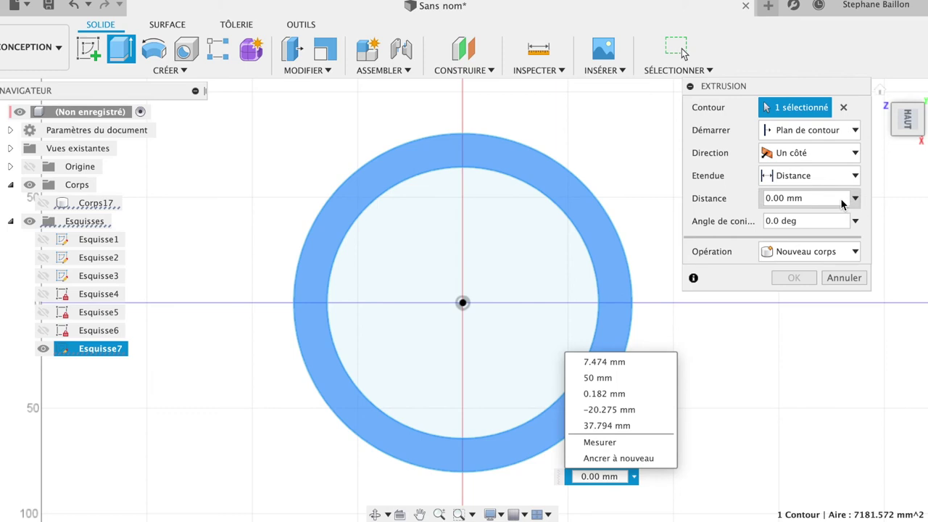
left_click(758, 420)
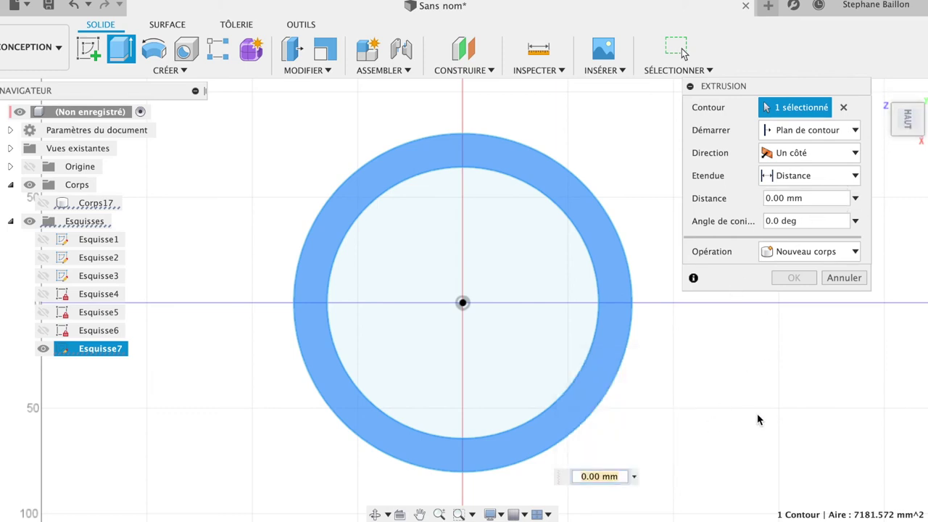
left_click(829, 205)
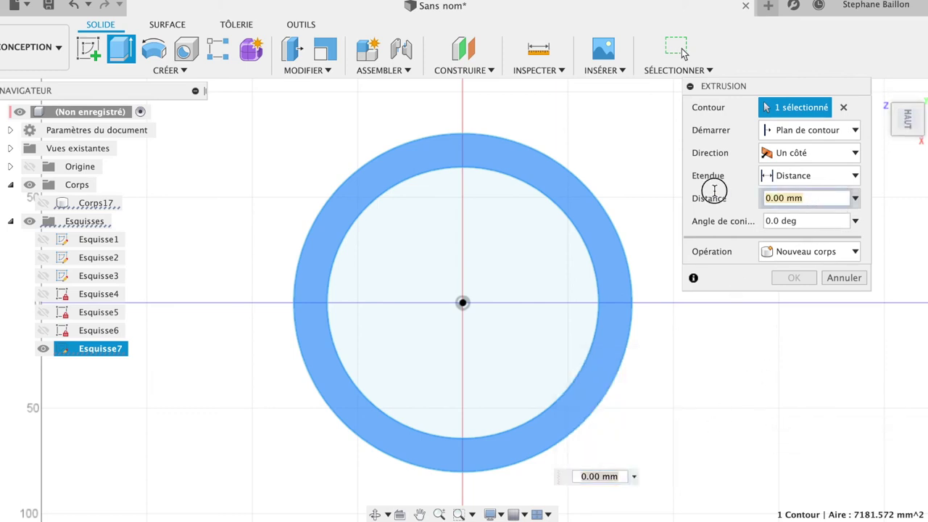
type("5")
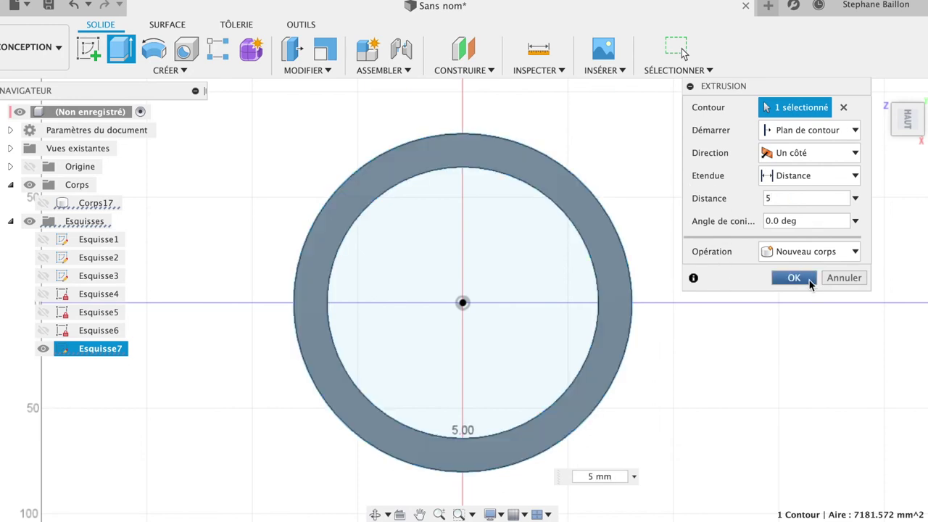
left_click(796, 279)
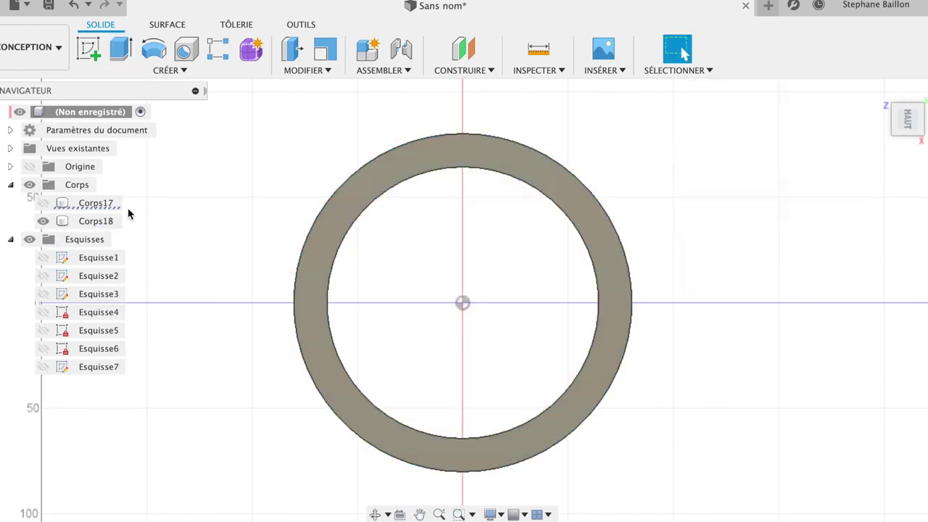
left_click(43, 203)
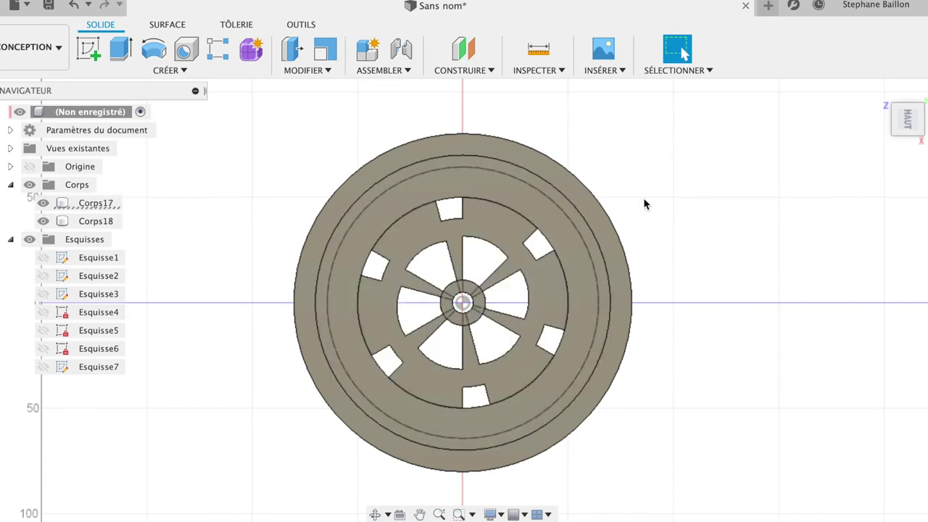
In the back view, move Corps18 about 47 mm along the axis to the wheel's far face
left_click(908, 96)
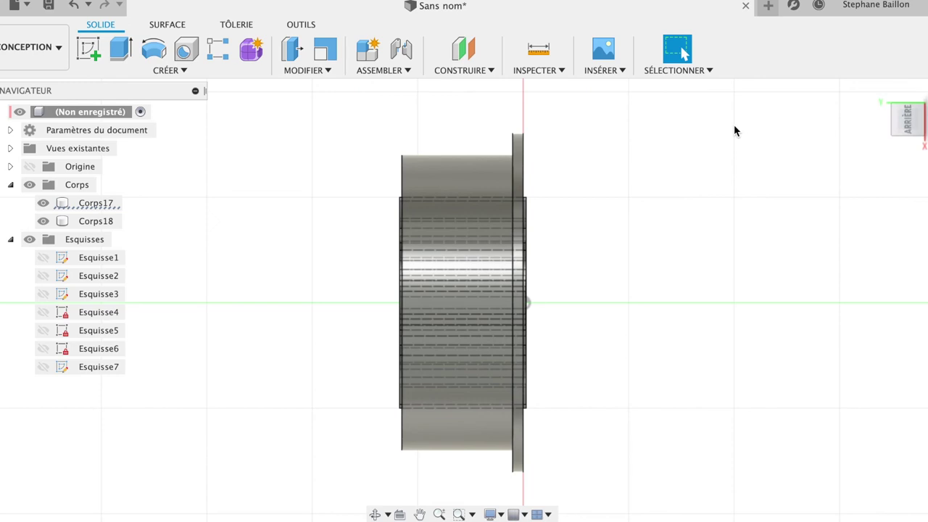
left_click(111, 224)
key("m")
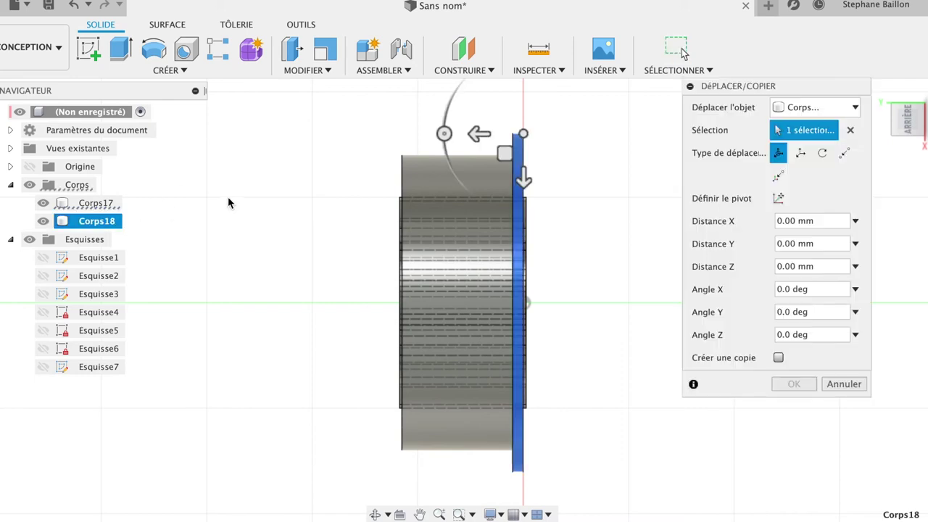
left_click_drag(478, 136, 388, 140)
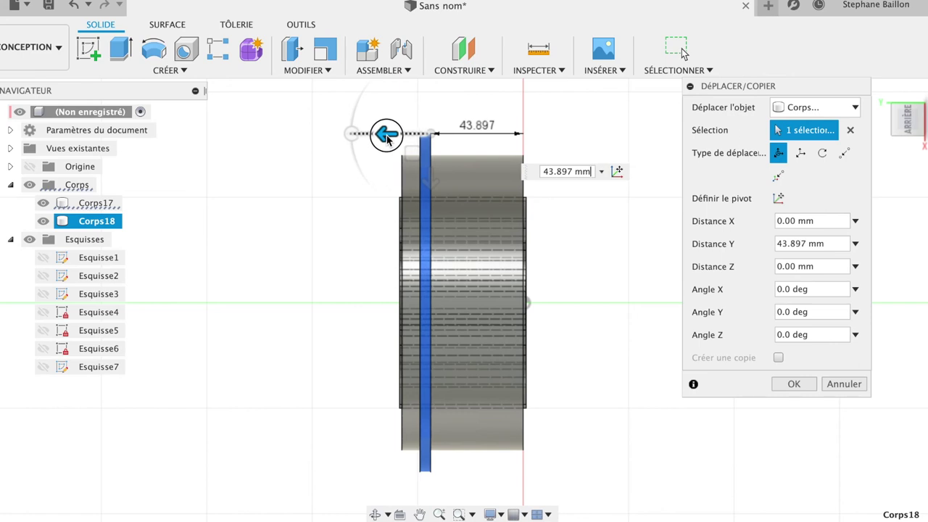
left_click_drag(387, 139, 384, 139)
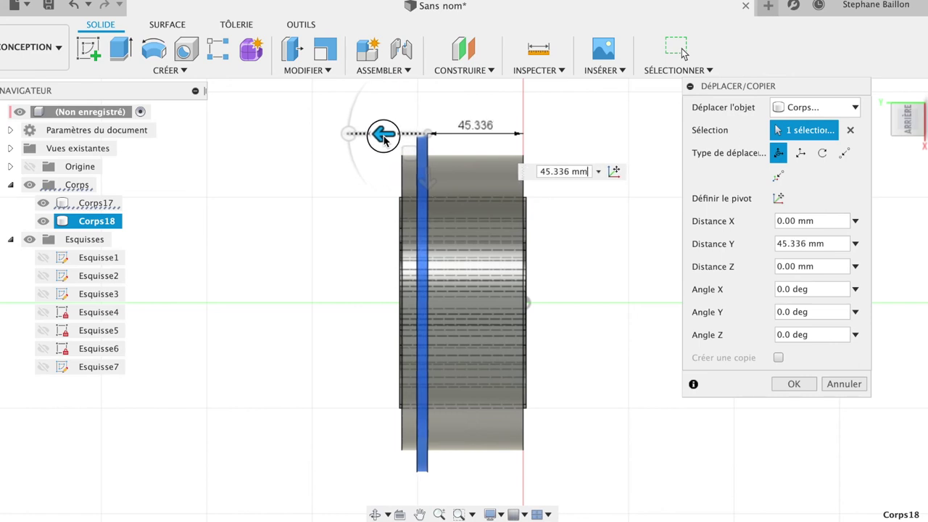
mouse_move(384, 139)
left_mouse_down()
mouse_move(371, 142)
mouse_move(381, 142)
left_mouse_up()
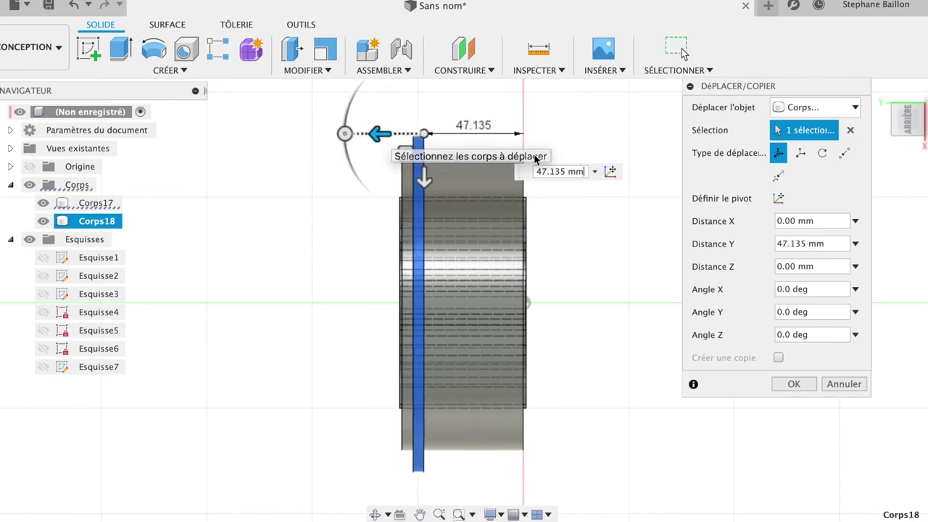
left_click(794, 383)
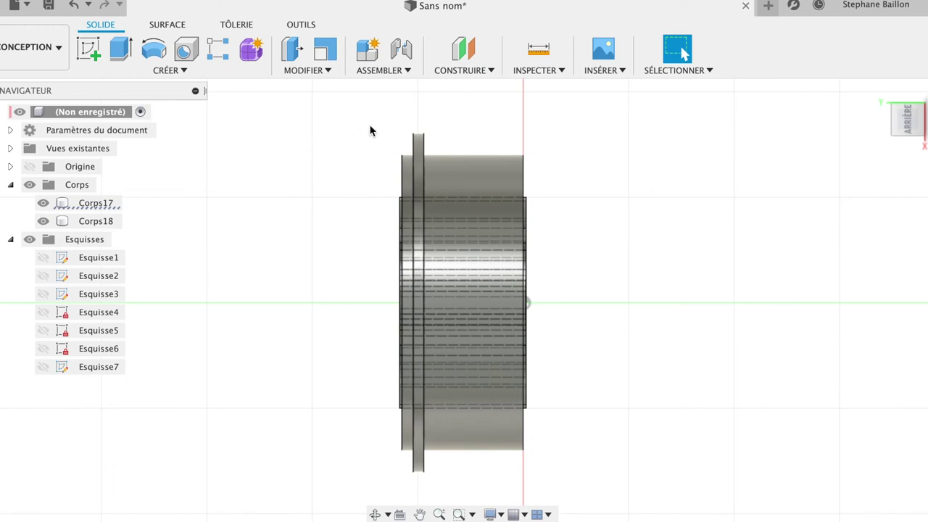
left_click(178, 71)
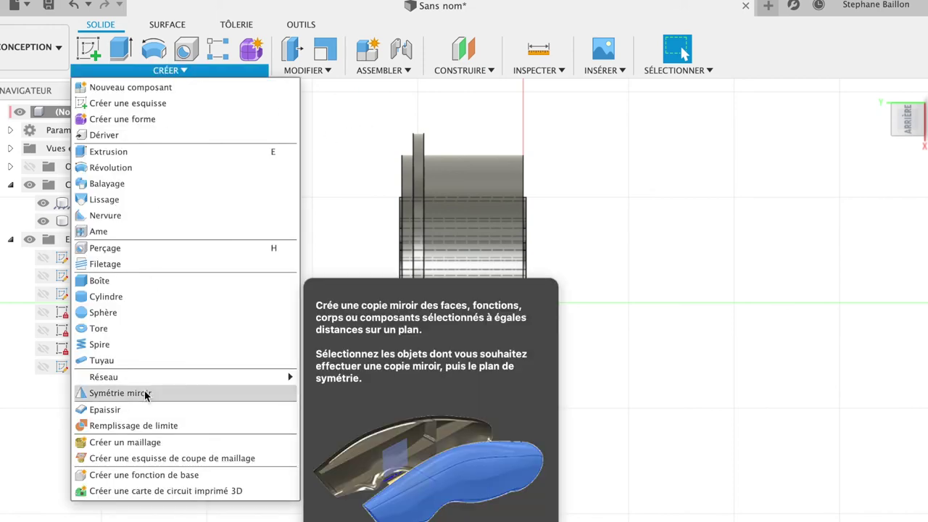
mouse_move(104, 377)
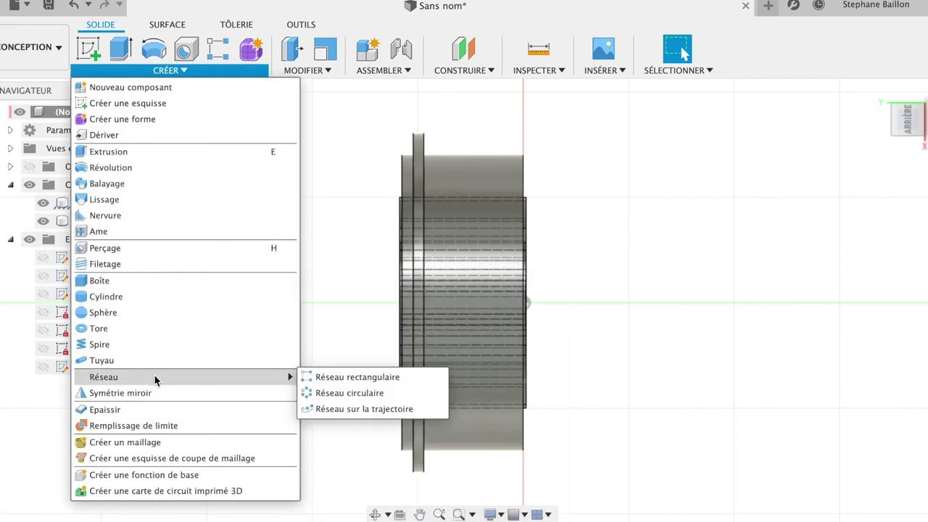
Start a rectangular pattern of whole bodies with the thin ring body selected
left_click(322, 377)
left_click(417, 166)
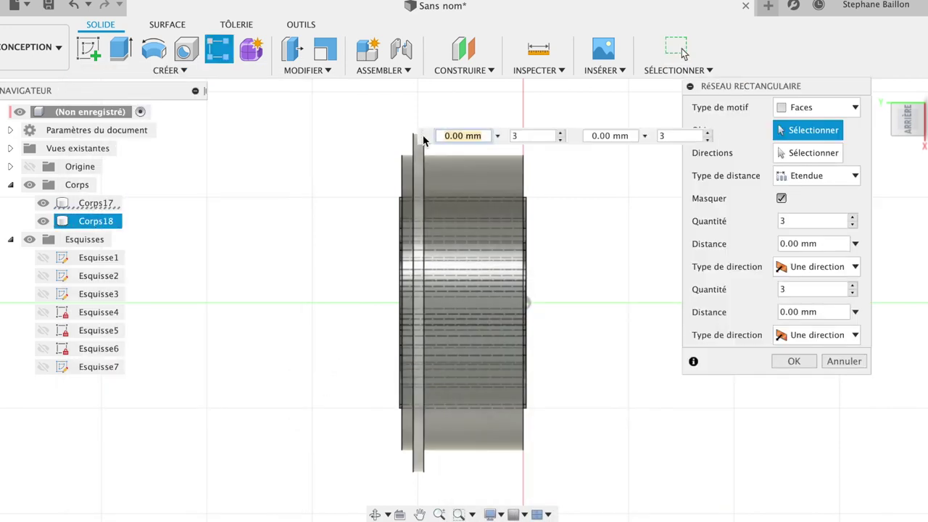
left_click(416, 165)
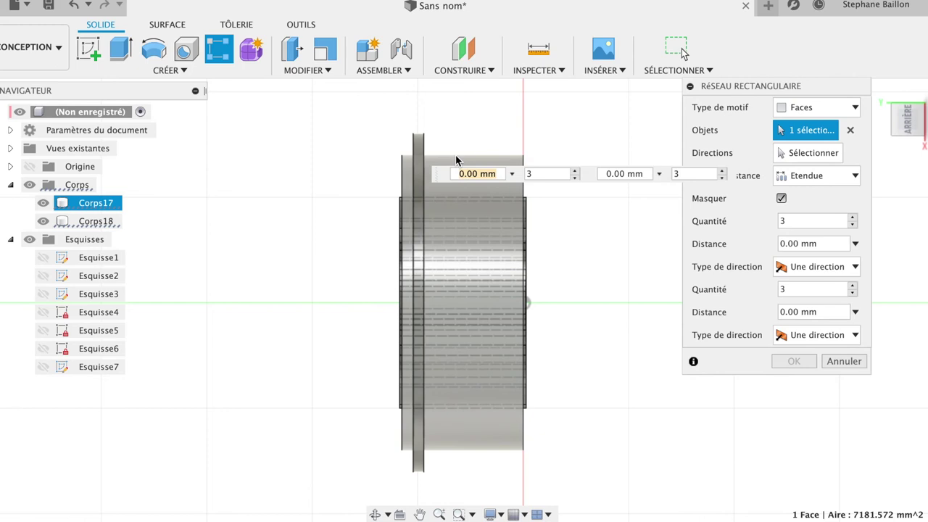
left_click(806, 109)
left_click(803, 143)
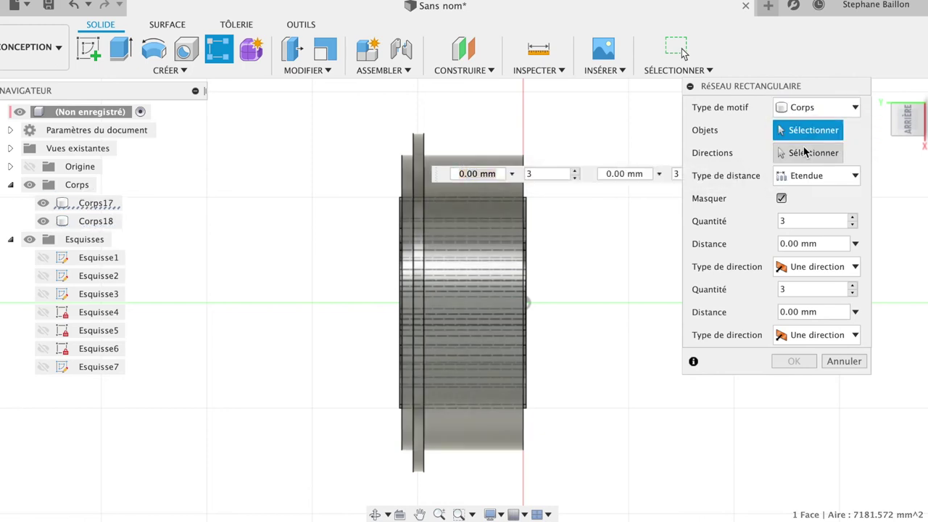
left_click(427, 150)
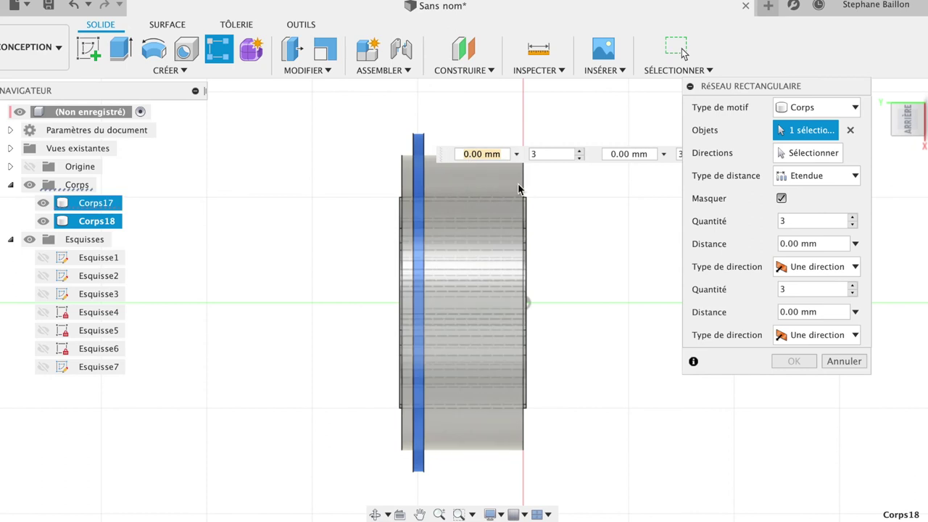
Pattern the ring along a wheel edge with quantity 4 over about -41.4 mm
left_click(807, 153)
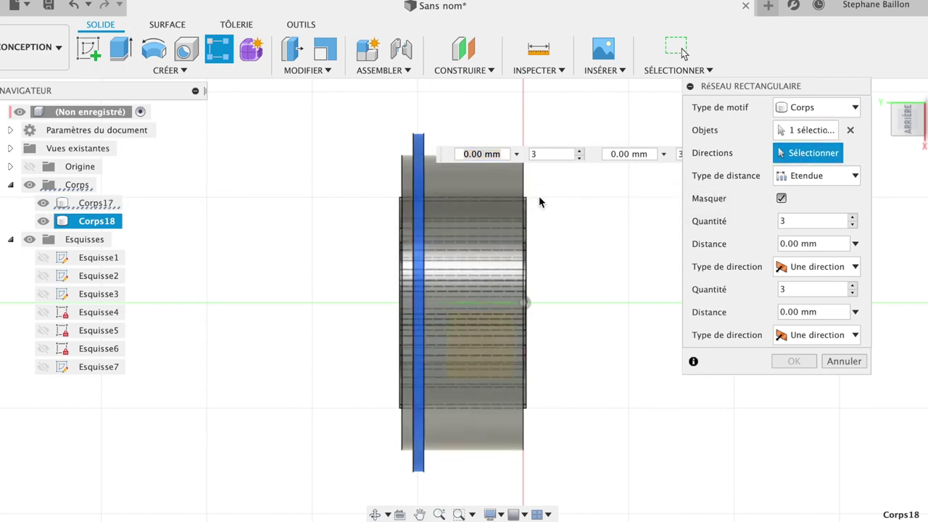
left_click(464, 199)
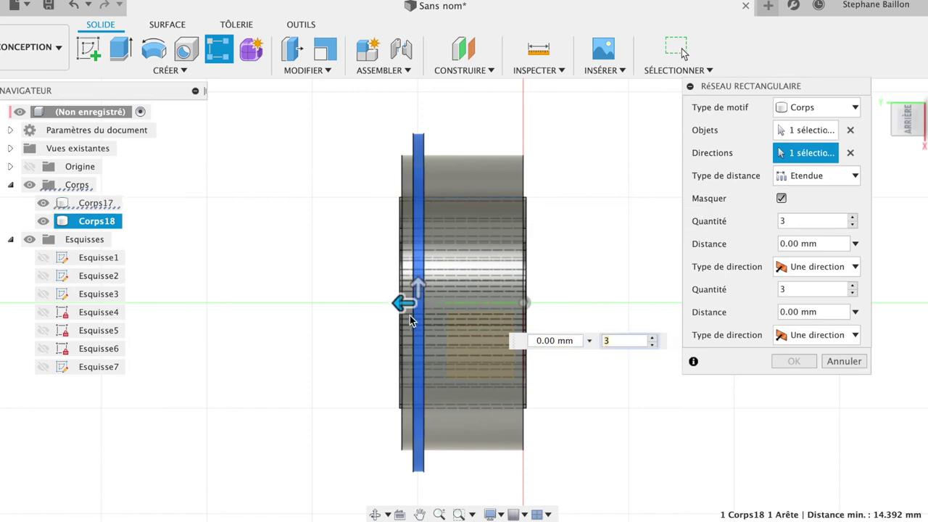
left_click_drag(402, 308, 525, 303)
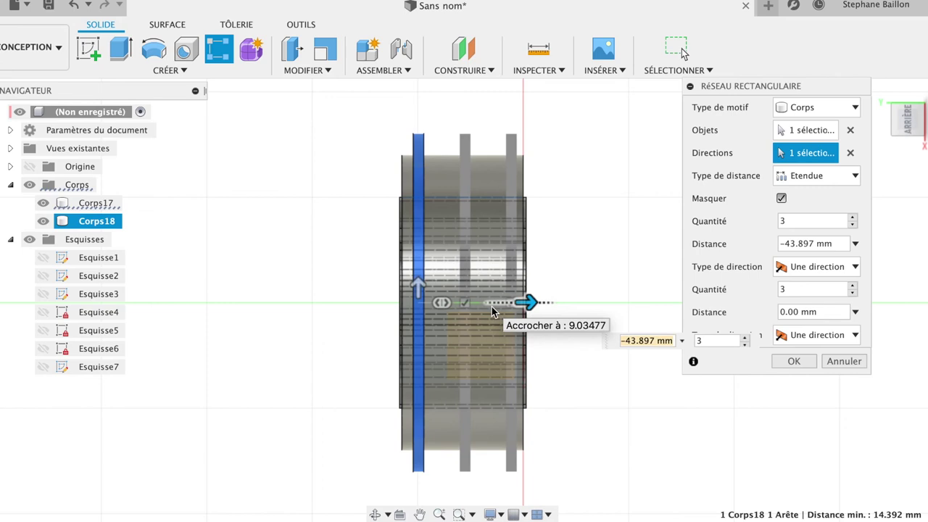
left_click(853, 218)
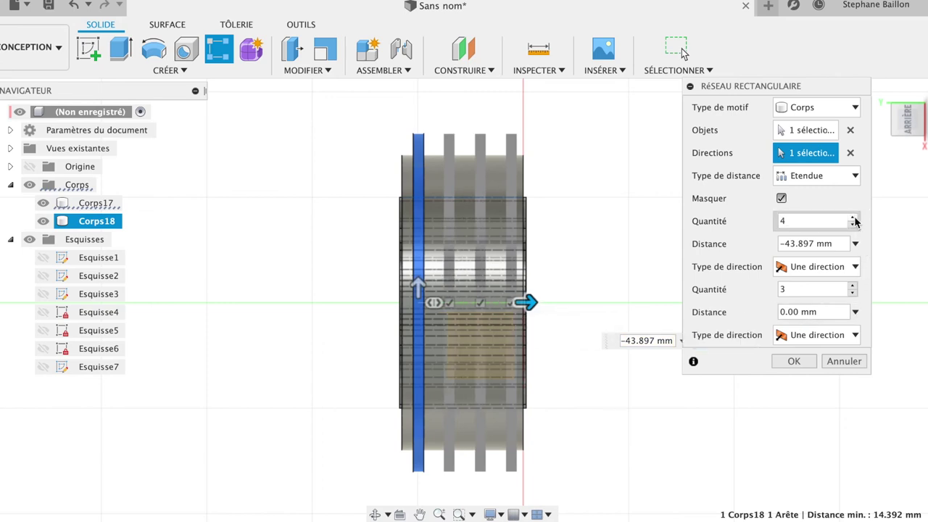
left_click_drag(528, 302, 525, 303)
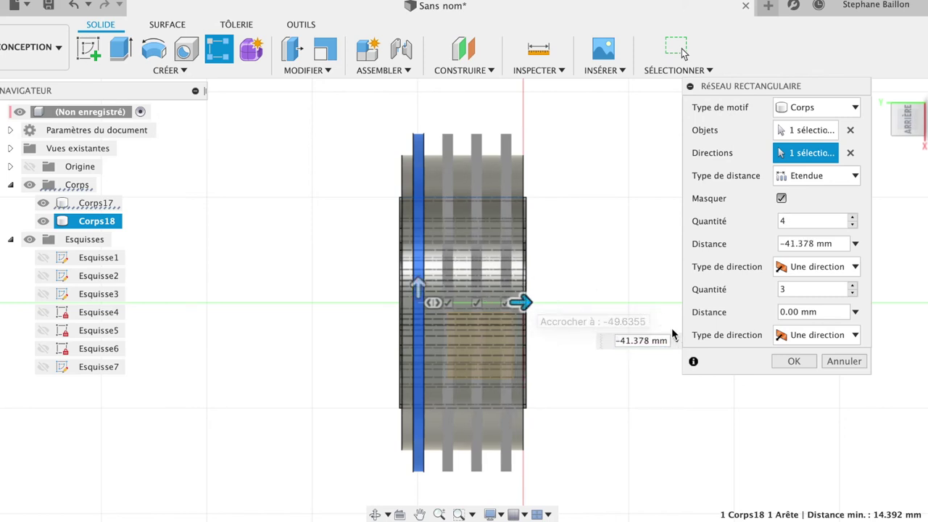
left_click(793, 363)
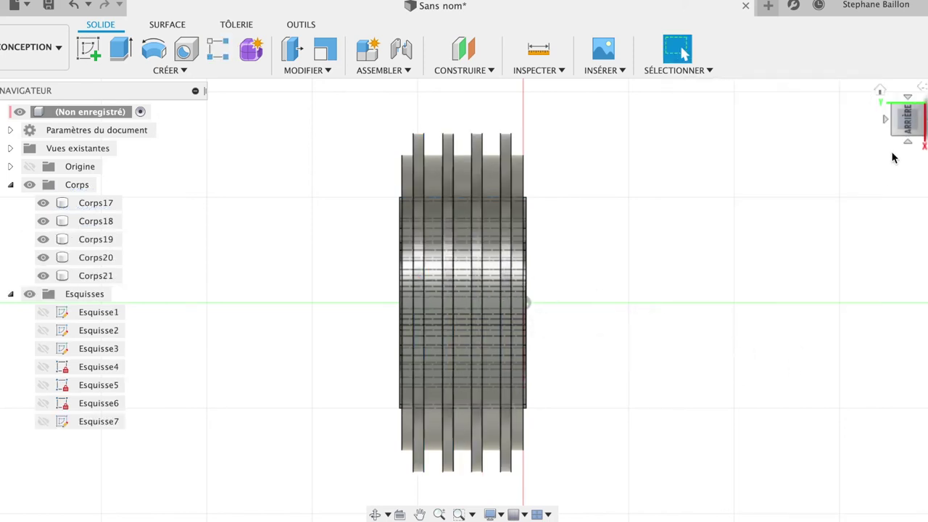
Orbit and use the ViewCube to inspect the wheel from home, top and side views
left_click(880, 92)
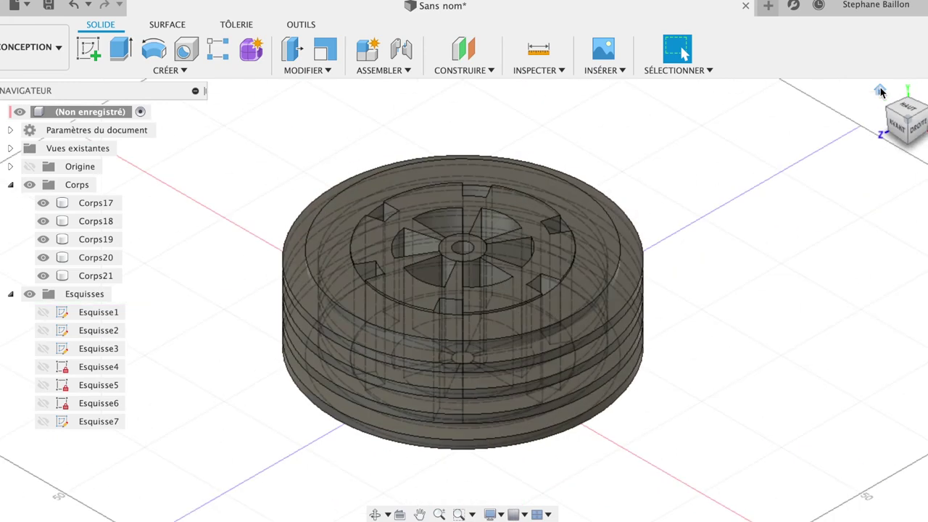
left_click(907, 109)
left_click(907, 109)
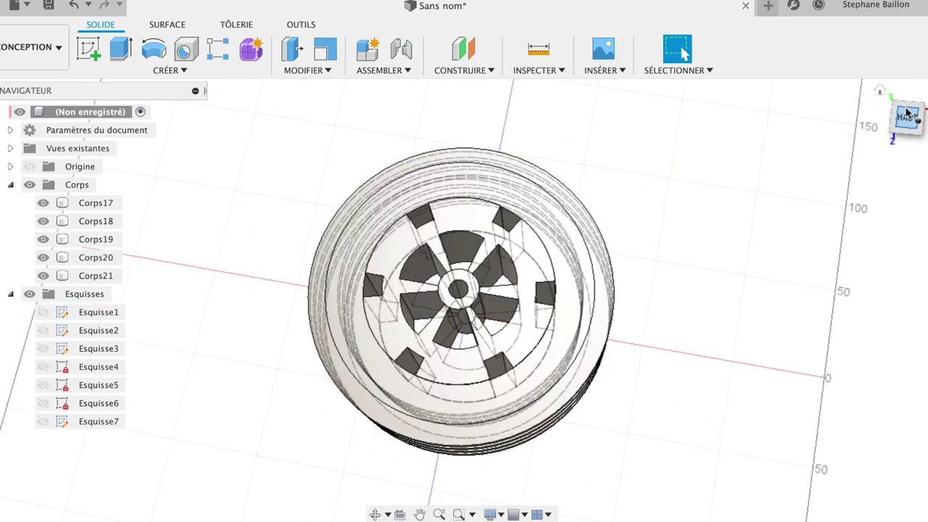
mouse_move(912, 126)
middle_mouse_down("shift")
mouse_move(837, 65)
mouse_move(836, 75)
mouse_move(876, 90)
mouse_move(856, 124)
mouse_move(829, 127)
mouse_move(848, 87)
middle_mouse_up("shift")
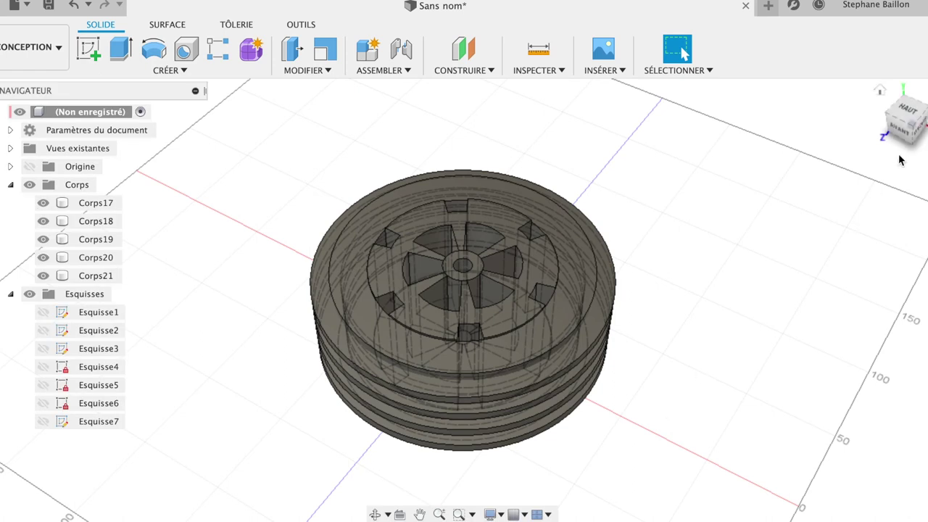
middle_click_drag(892, 115, 860, 90, "shift")
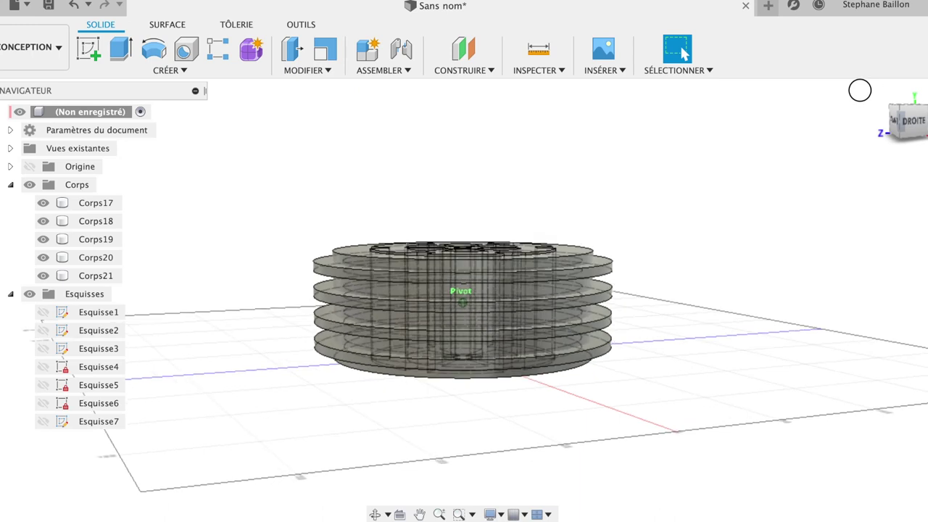
mouse_move(860, 90)
middle_mouse_down("shift")
mouse_move(858, 115)
mouse_move(855, 101)
mouse_move(862, 105)
middle_mouse_up("shift")
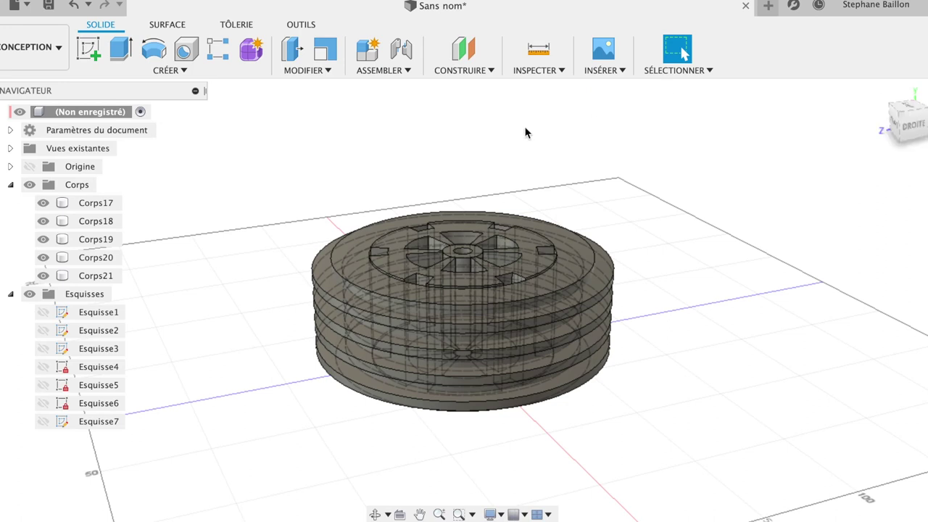
left_click(325, 70)
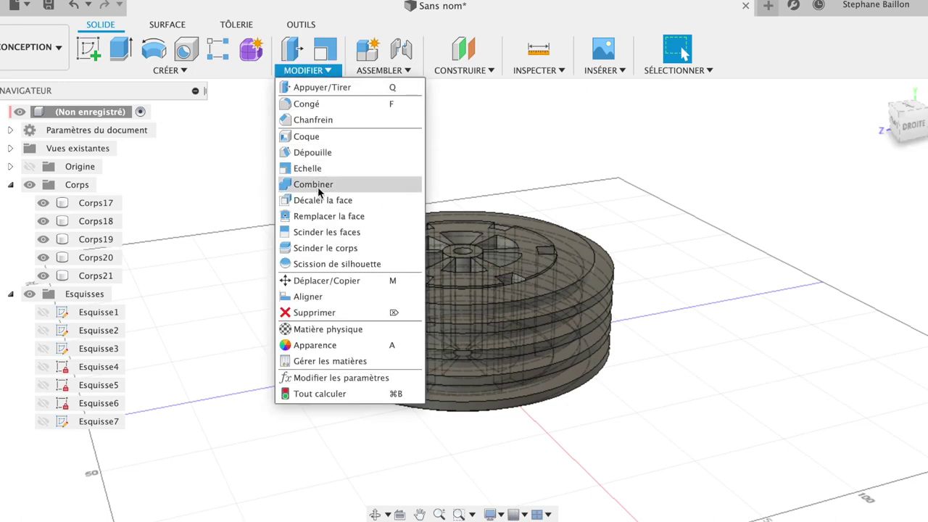
Combine with Cut: subtract the four discs Corps18–Corps21 from target body Corps17
left_click(319, 187)
left_click(503, 269)
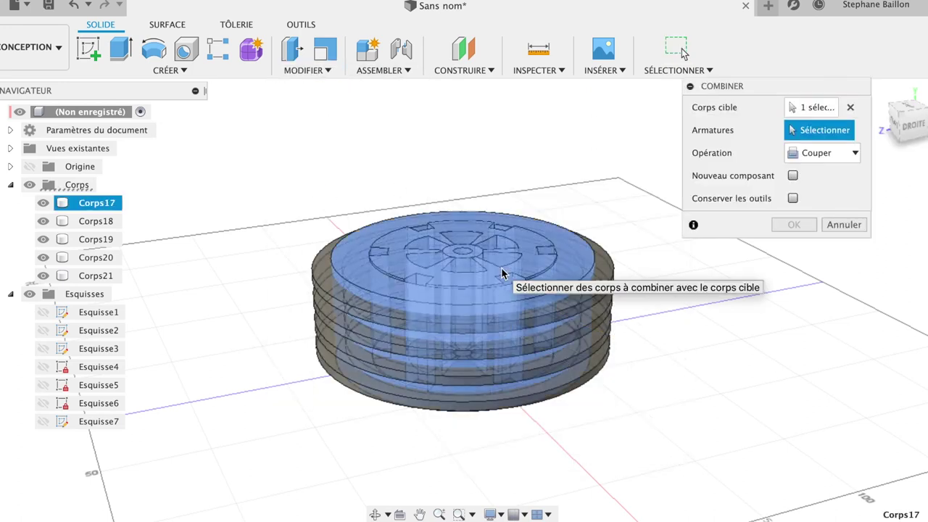
left_click(601, 299)
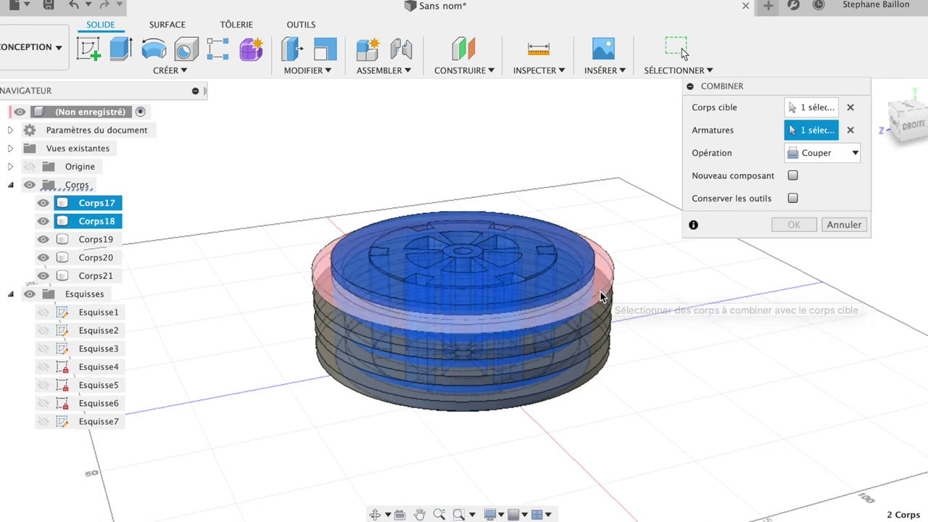
left_click(598, 334)
left_click(596, 358)
left_click(589, 375)
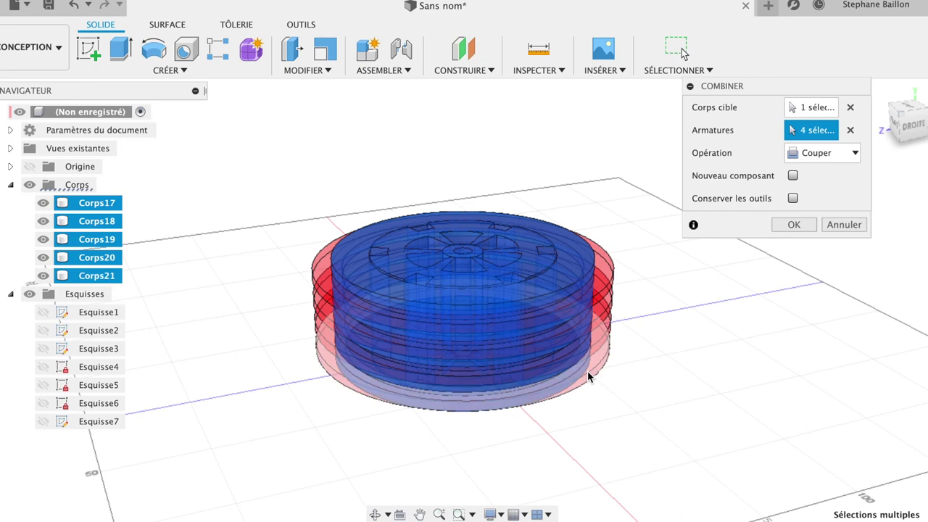
left_click(794, 226)
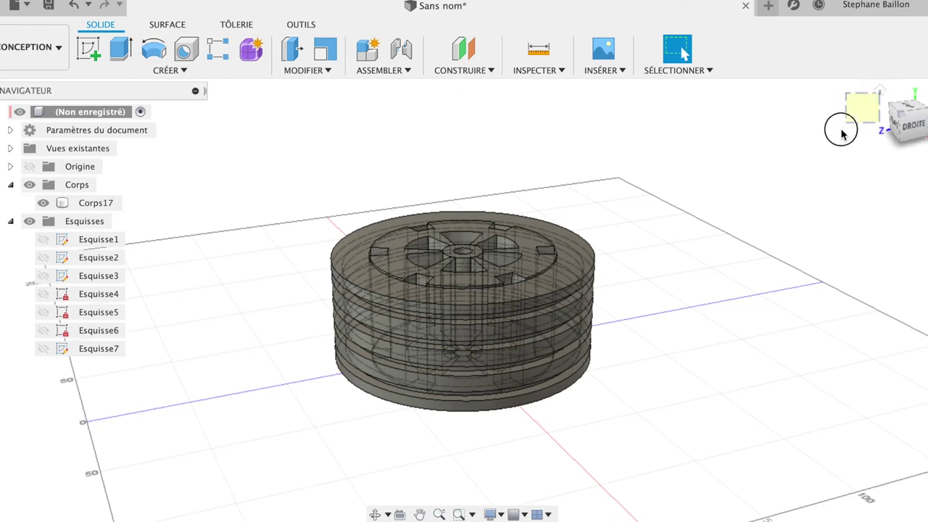
mouse_move(835, 160)
middle_mouse_down("shift")
mouse_move(830, 192)
mouse_move(770, 205)
middle_mouse_up("shift")
mouse_move(798, 235)
middle_mouse_down("shift")
mouse_move(791, 138)
mouse_move(800, 119)
middle_mouse_up("shift")
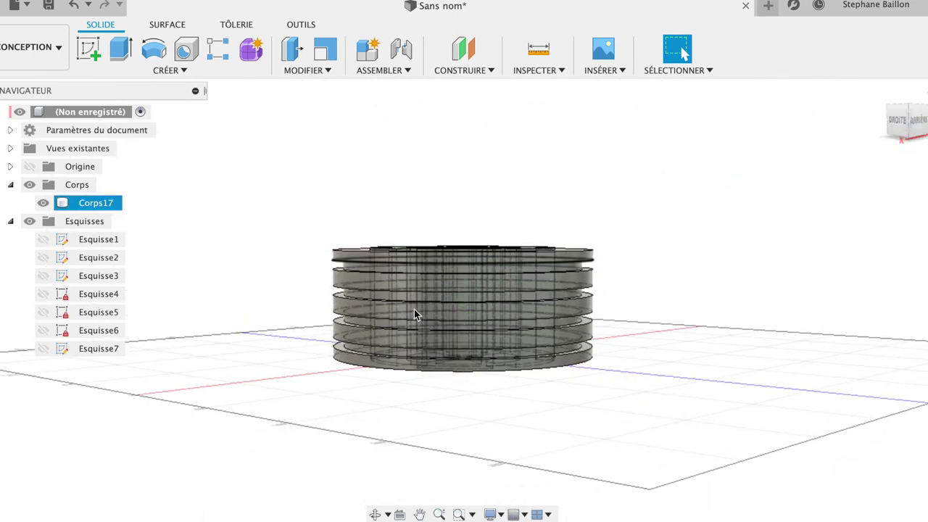
Select the five ridge faces of the grooved wheel, bottom to top
left_click(381, 364)
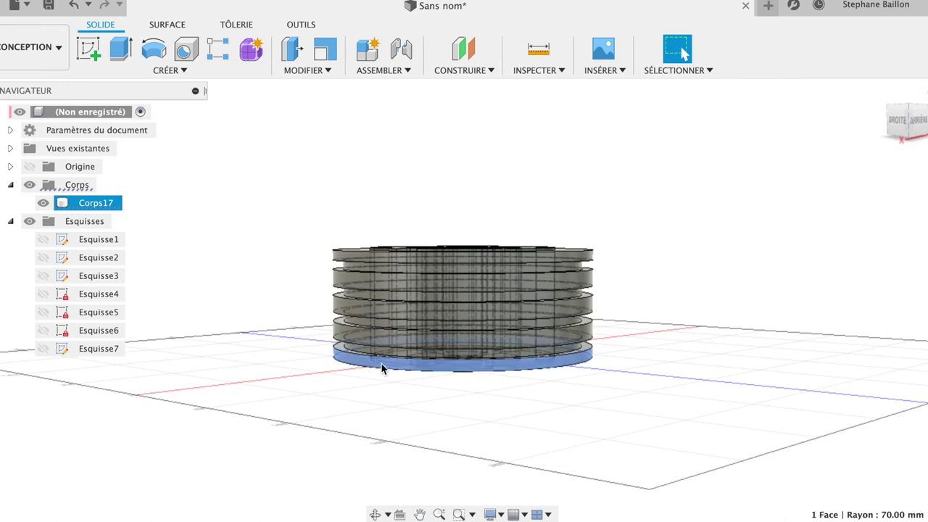
left_click(375, 336)
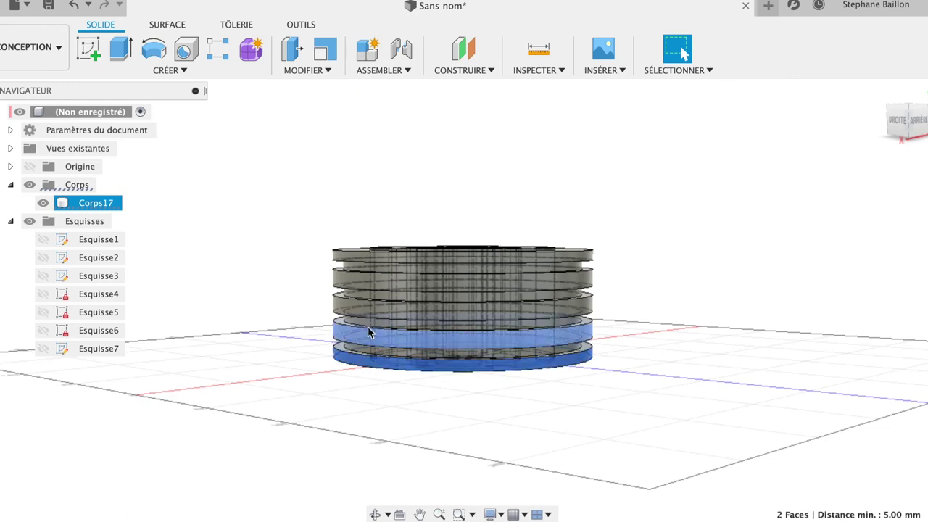
left_click(352, 310)
left_click(355, 279)
left_click(359, 255)
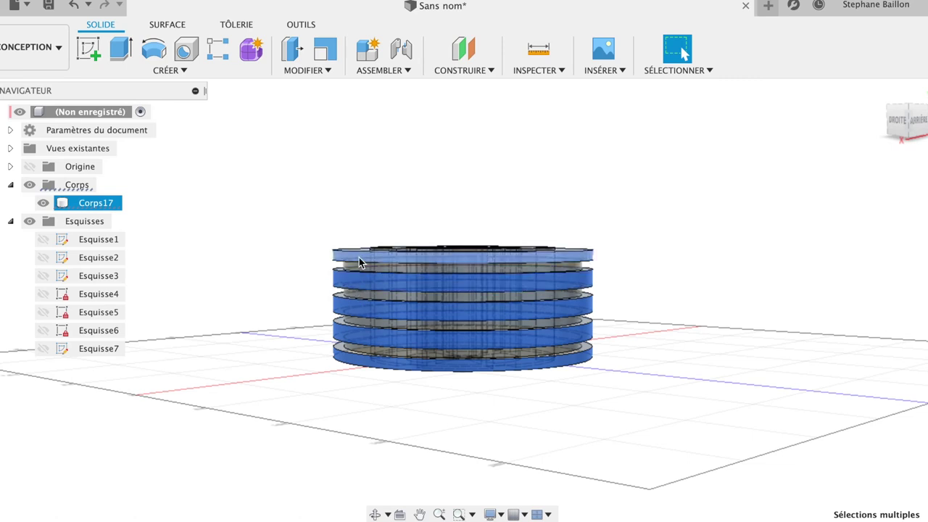
Apply a 1.7 mm constant-radius fillet to the selected ridge faces
left_click(317, 72)
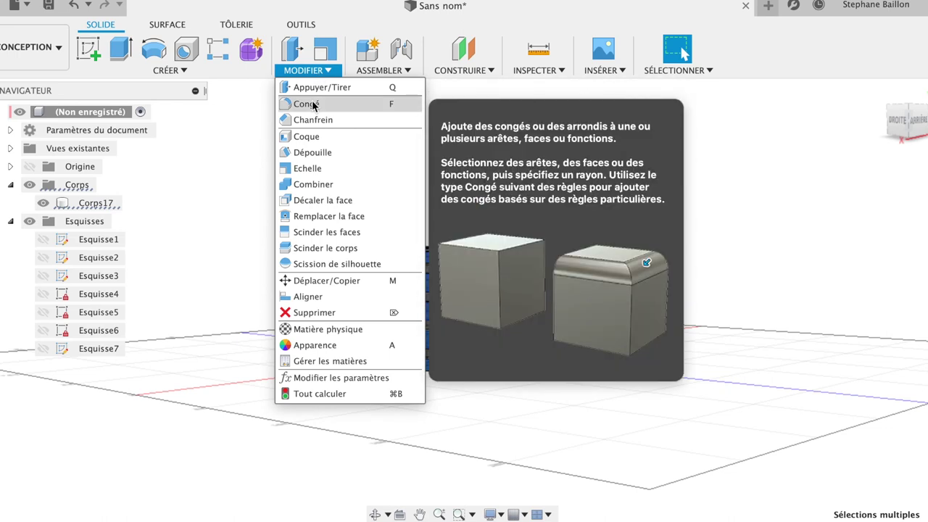
left_click(314, 104)
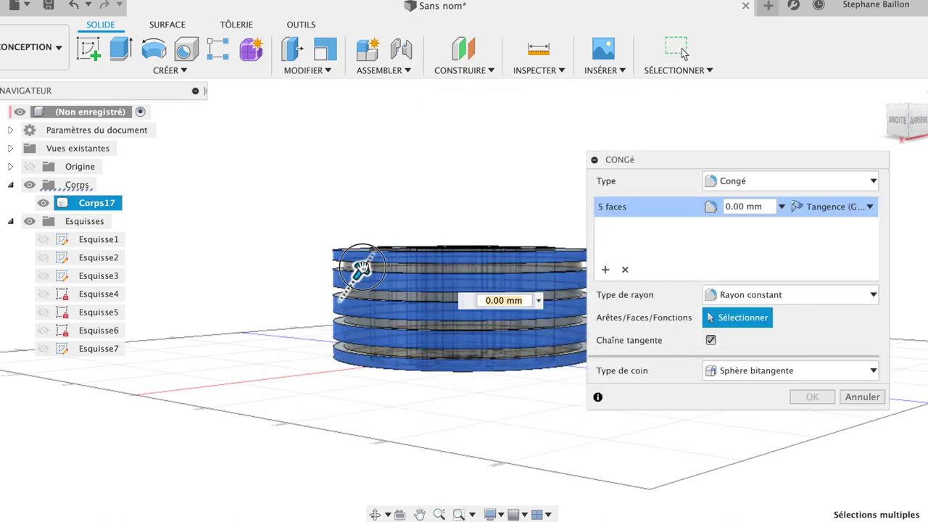
left_click_drag(360, 270, 360, 268)
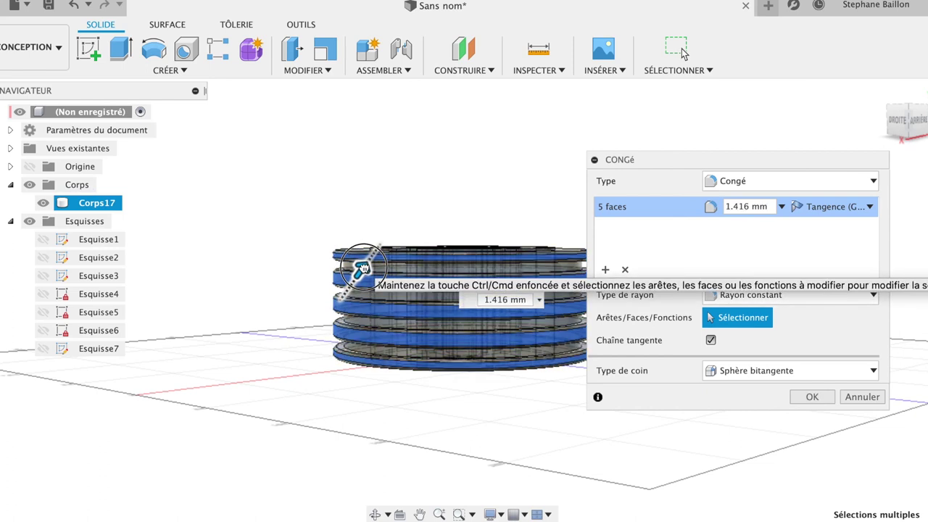
left_click_drag(363, 268, 365, 267)
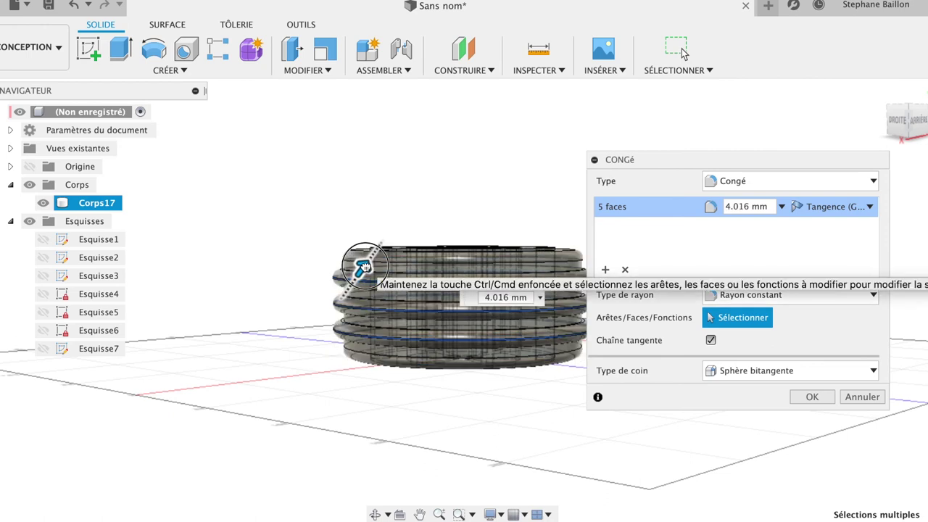
left_click_drag(364, 267, 363, 269)
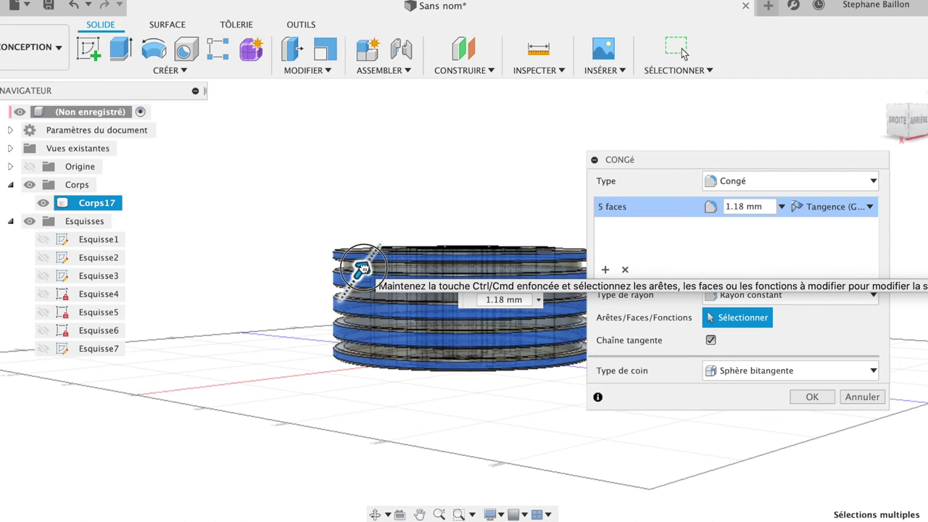
left_click(764, 207)
type("1")
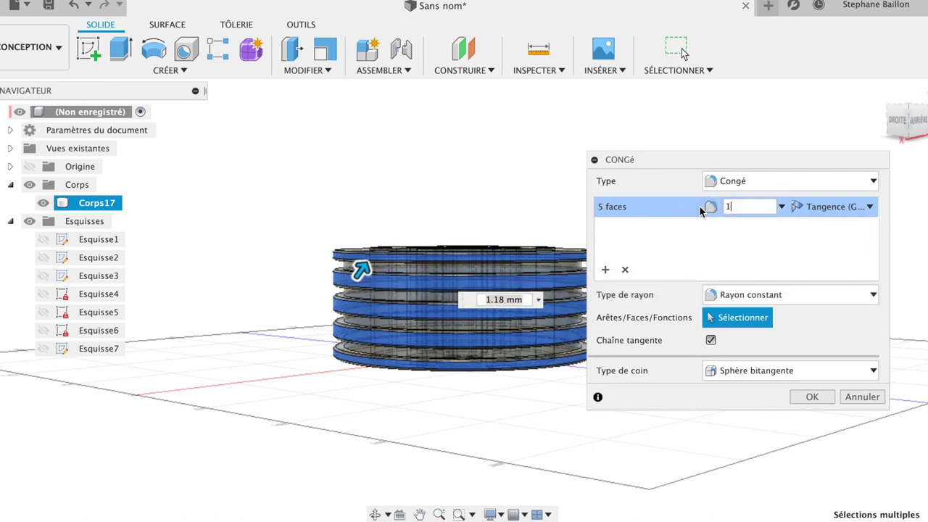
type(".5")
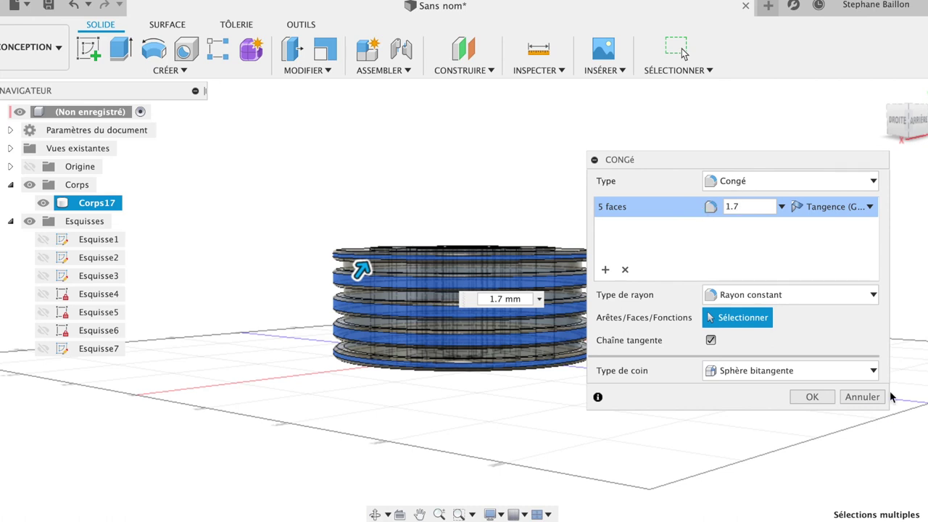
left_click(812, 398)
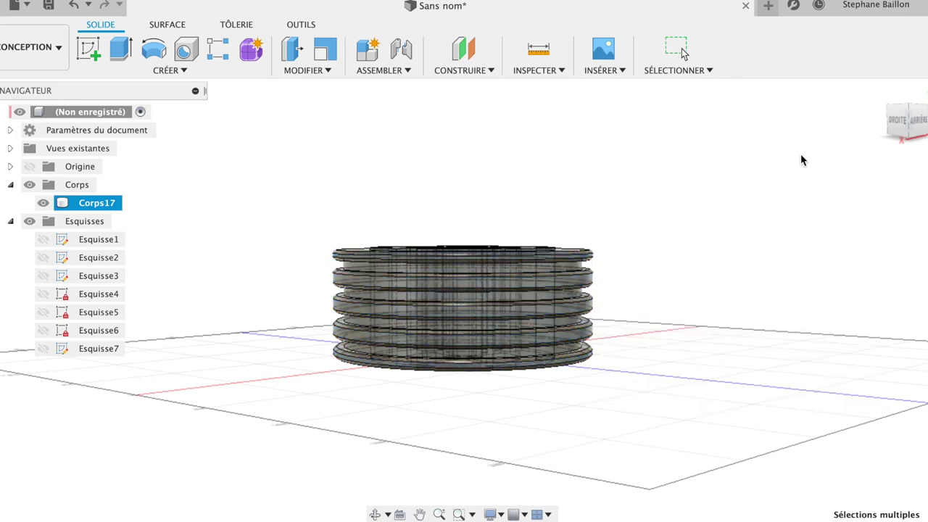
left_click(880, 90)
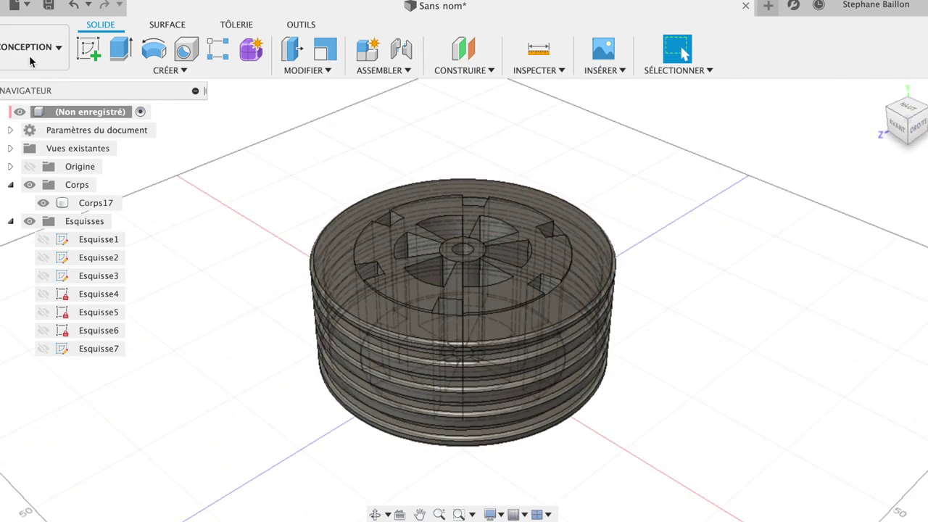
Switch to the RENDU workspace and bring up the context menu for Corps17
left_click(31, 52)
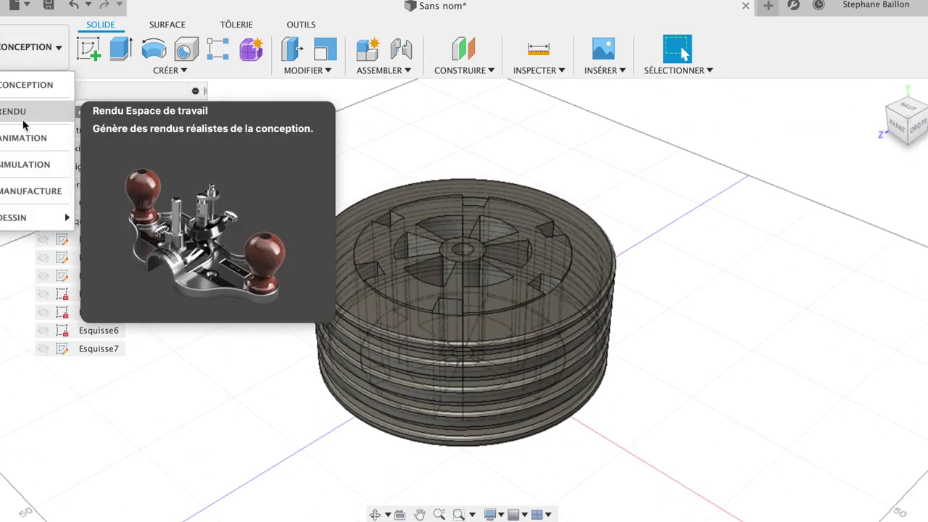
key("Escape")
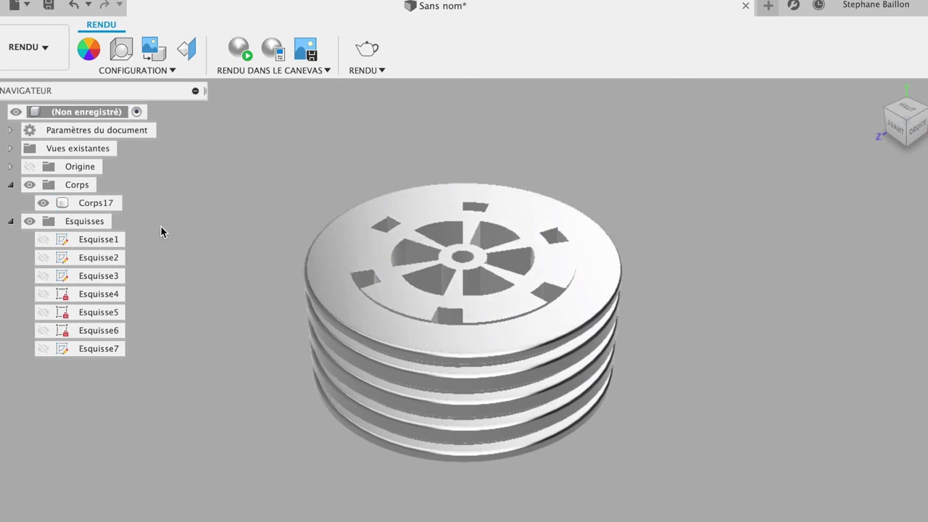
left_click(109, 202)
right_click(105, 203)
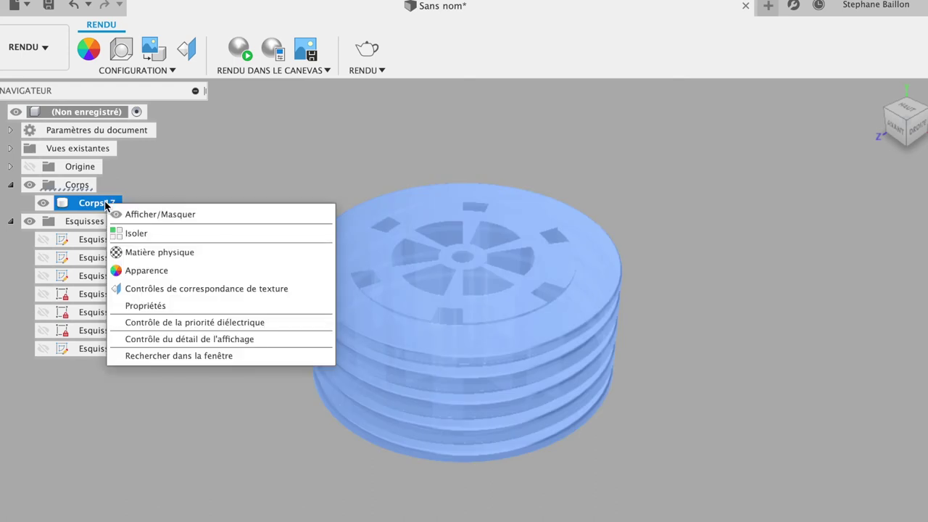
Open the Apparence panel for Corps17 and expand the Métal appearances
left_click(133, 274)
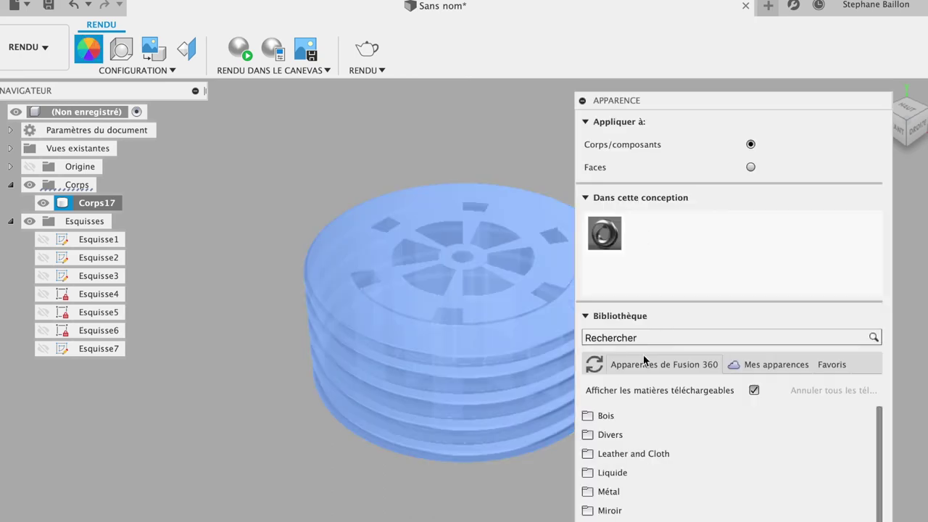
left_click_drag(695, 109, 709, 1)
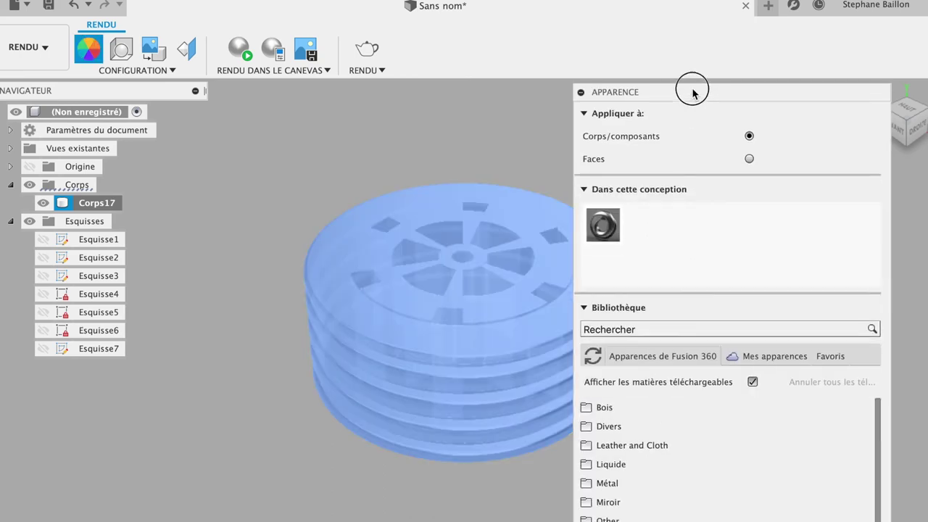
scroll(691, 366, "down", 3)
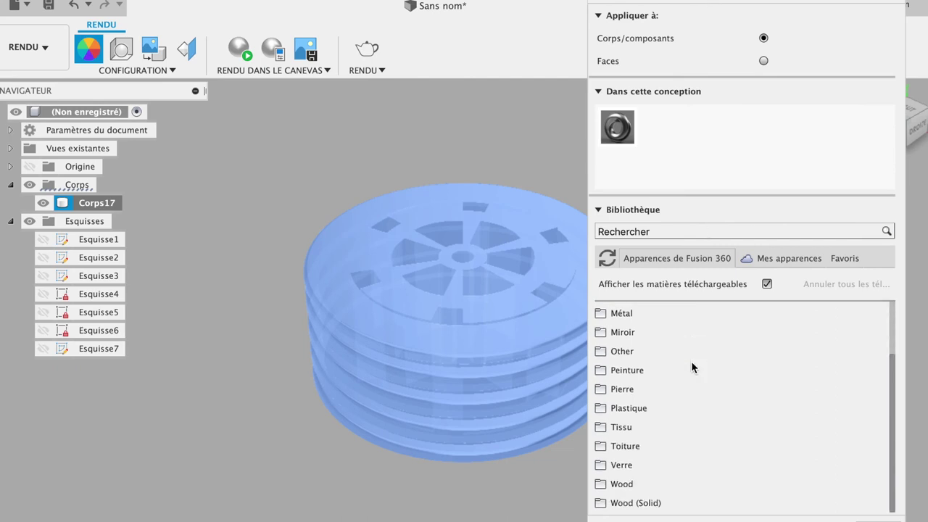
scroll(691, 366, "up", 3)
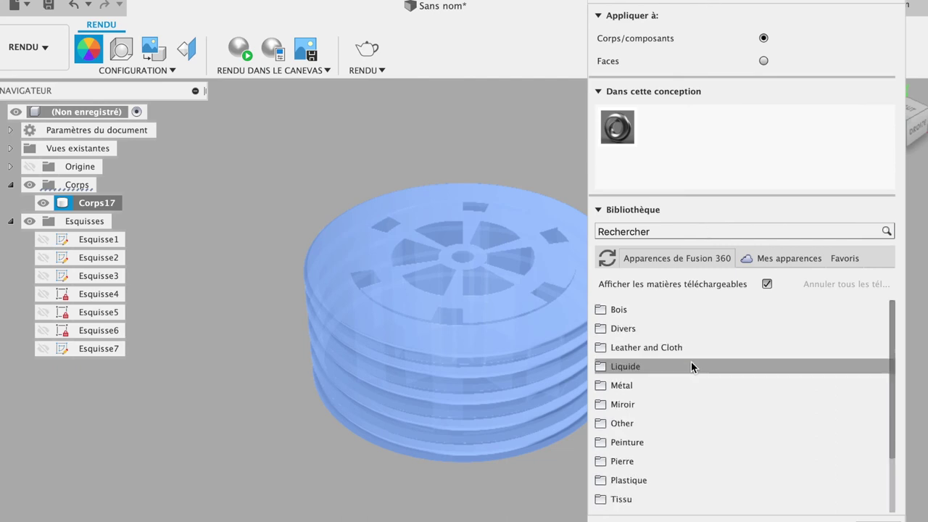
left_click(621, 384)
scroll(620, 388, "down", 3)
scroll(620, 388, "down", 4)
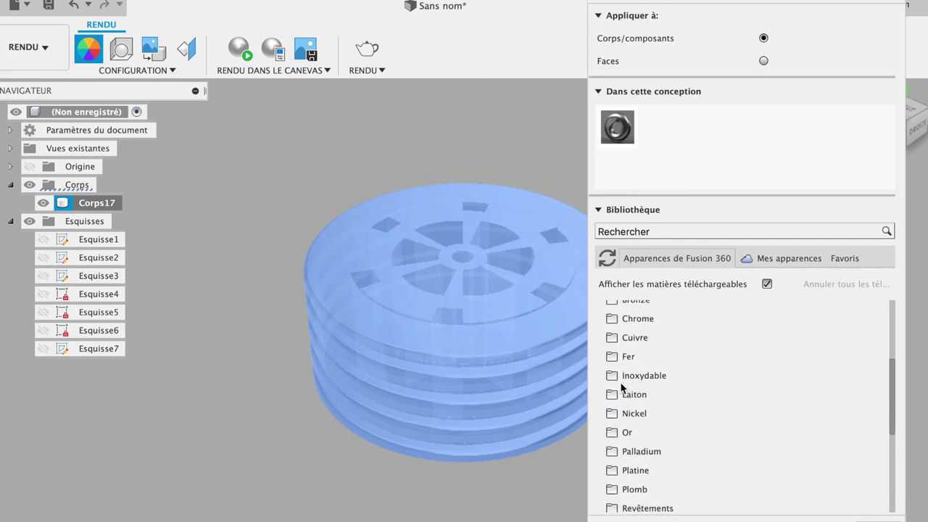
Apply the polished gold Or – Poli appearance to the wheel body
left_click(626, 413)
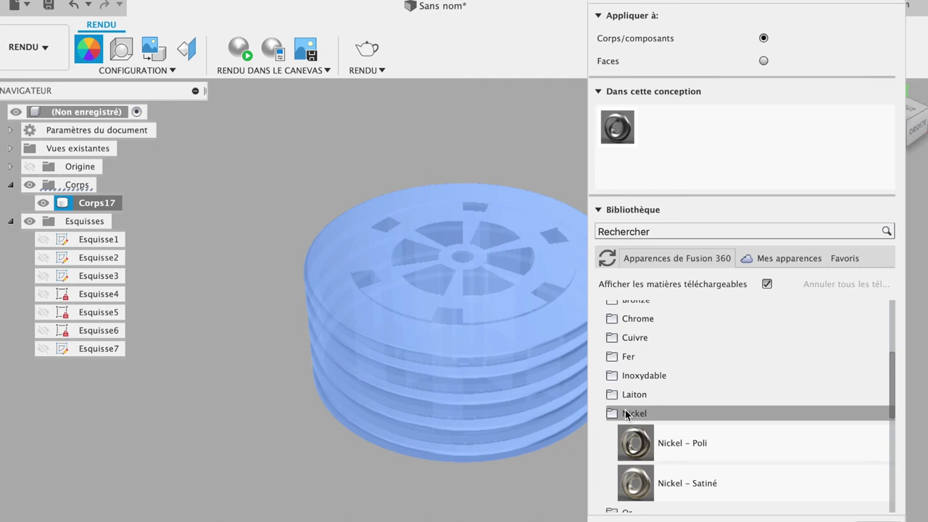
scroll(626, 413, "down", 1)
scroll(626, 413, "down", 2)
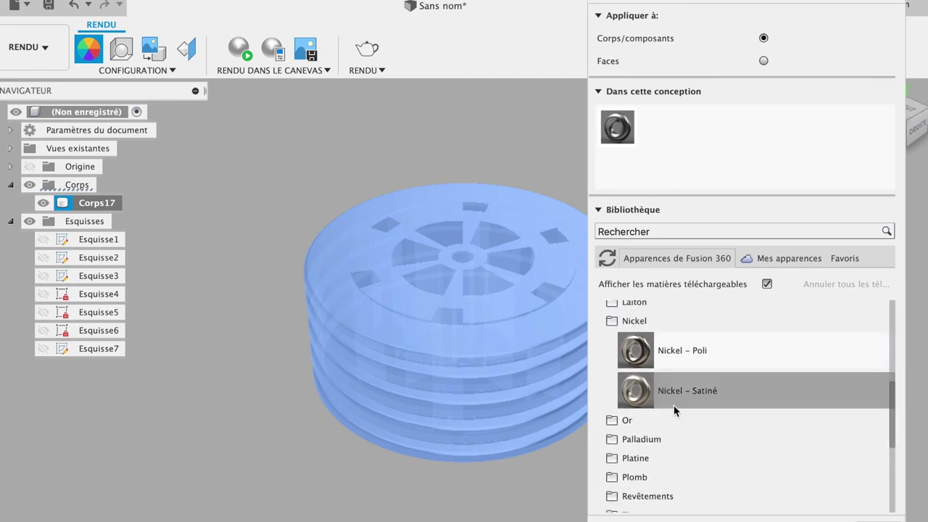
left_click(628, 421)
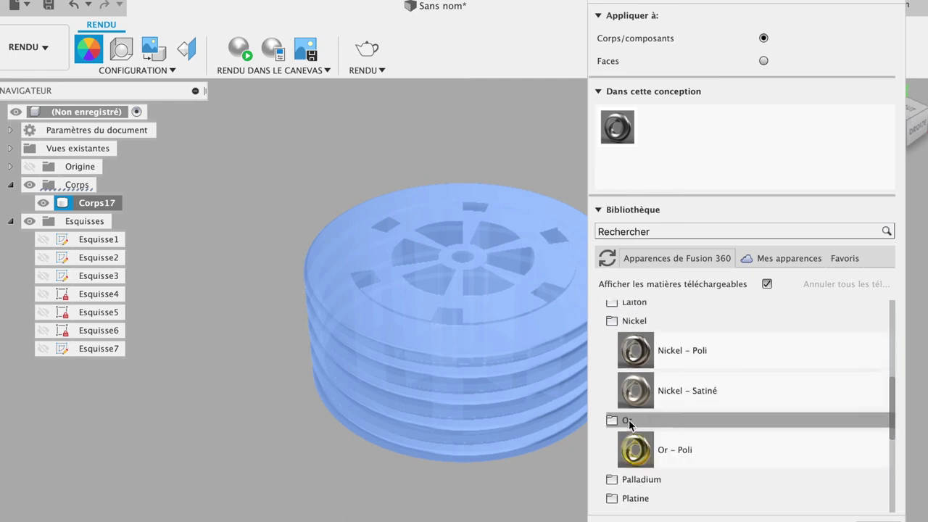
left_click(628, 421)
left_click(628, 421)
mouse_move(631, 444)
left_mouse_down()
mouse_move(527, 380)
mouse_move(512, 358)
left_mouse_up()
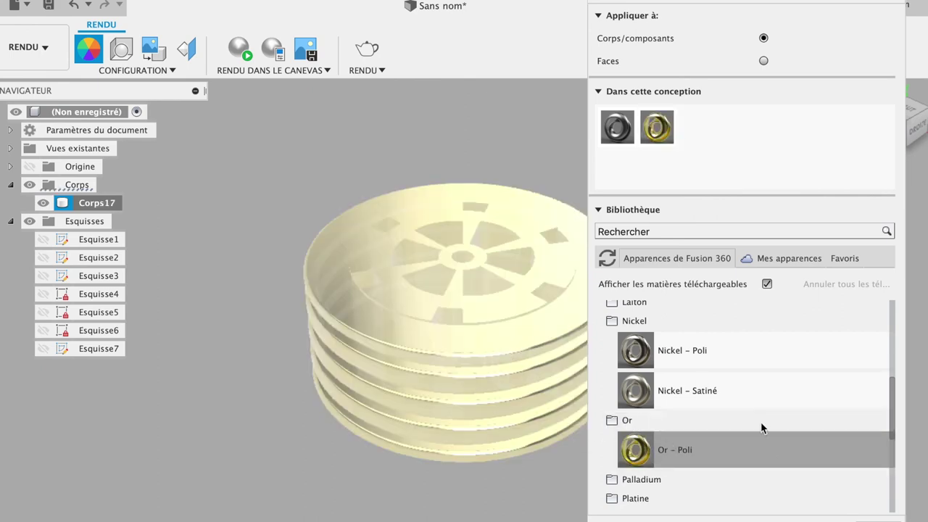
From Revêtements, apply Nitrure de titane, then the black Oxyde noir coating to Corps17
left_click(630, 480)
scroll(638, 484, "down", 1)
scroll(638, 486, "down", 5)
scroll(638, 464, "down", 1)
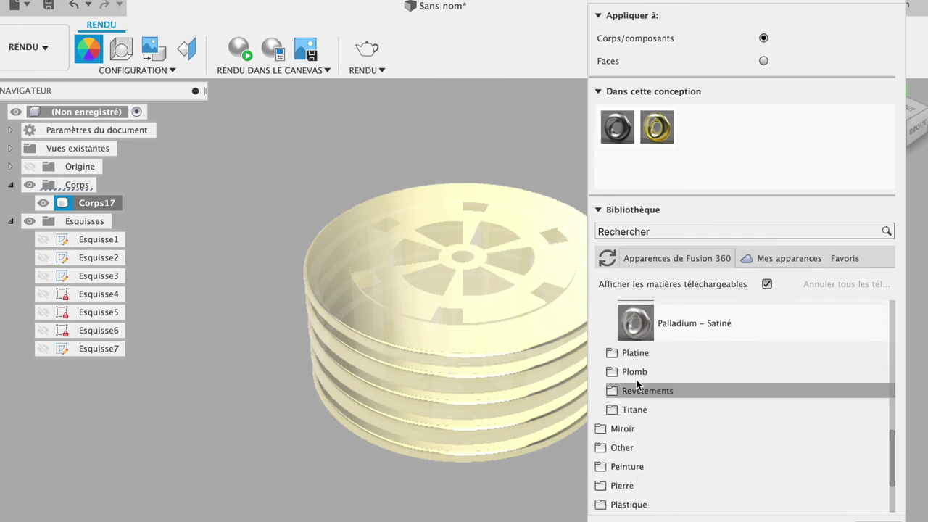
left_click(639, 353)
left_click(638, 353)
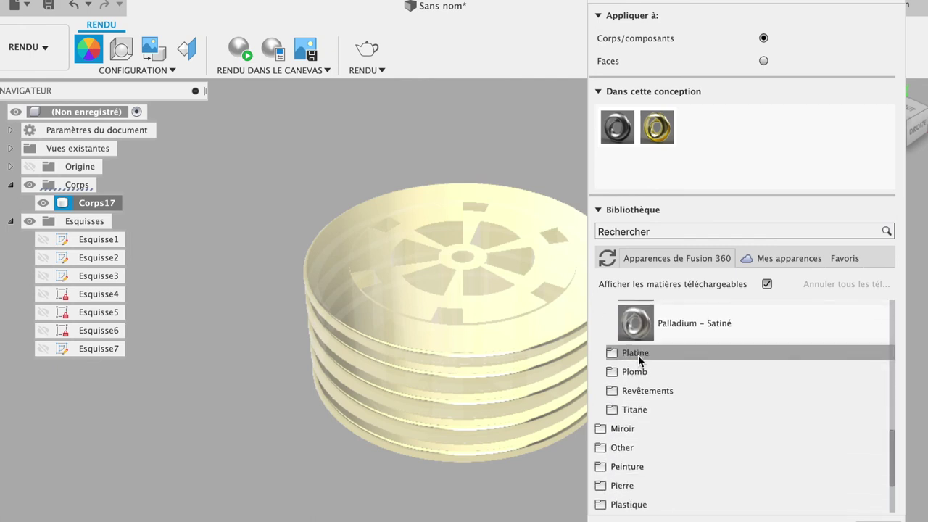
left_click(627, 375)
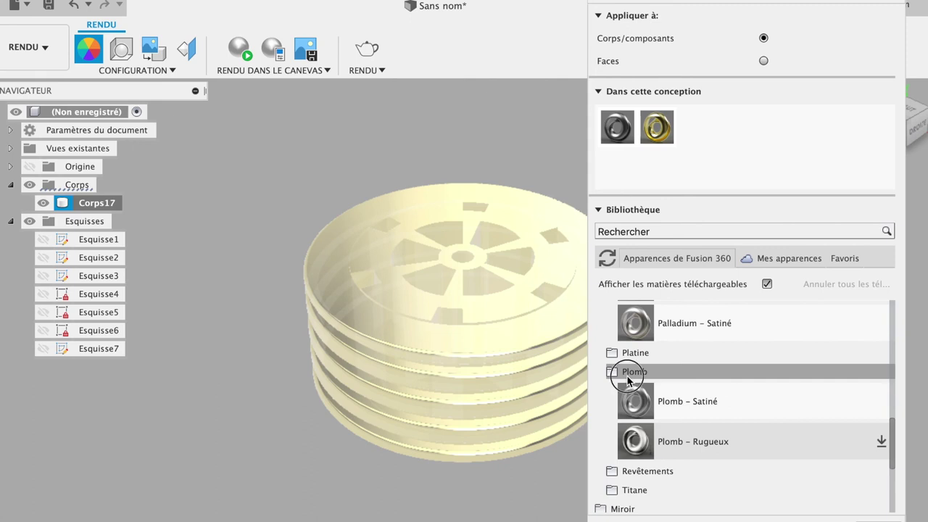
left_click(627, 376)
left_click(628, 391)
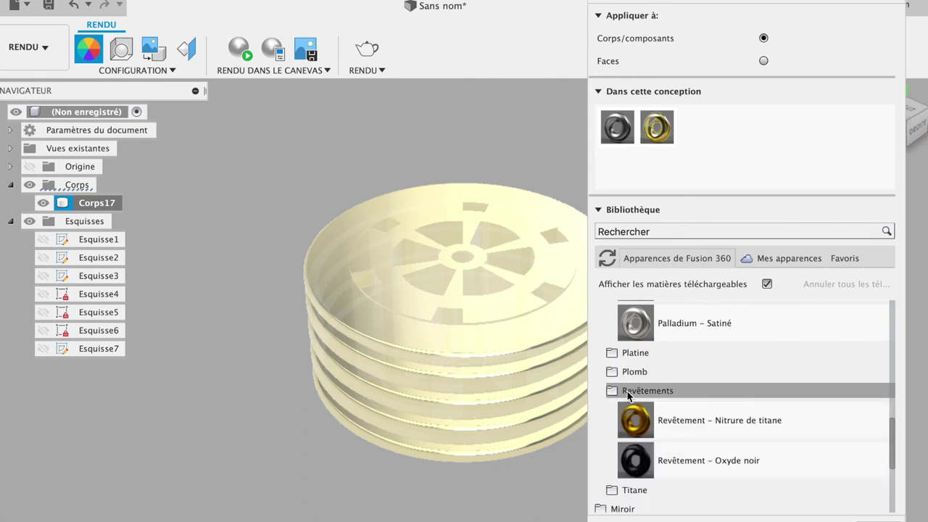
left_click(632, 418)
left_click_drag(632, 418, 508, 281)
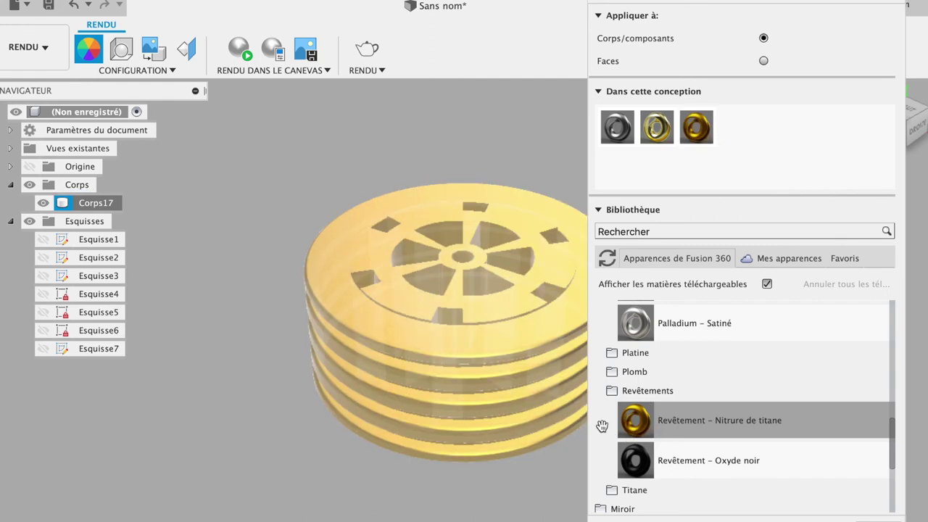
left_click_drag(617, 457, 502, 339)
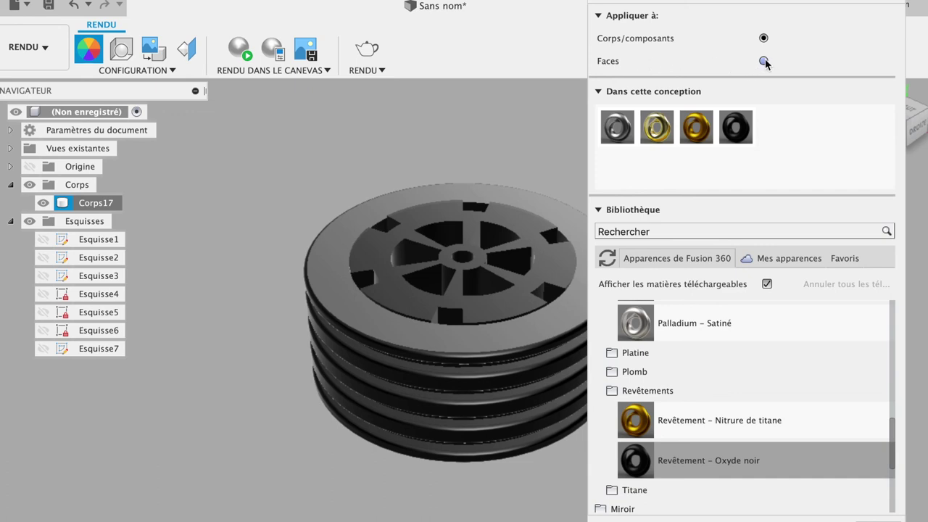
Apply the Nitrure de titane gold coating to the wheel's hub face only
mouse_move(695, 127)
left_mouse_down()
mouse_move(449, 245)
mouse_move(475, 262)
left_mouse_up()
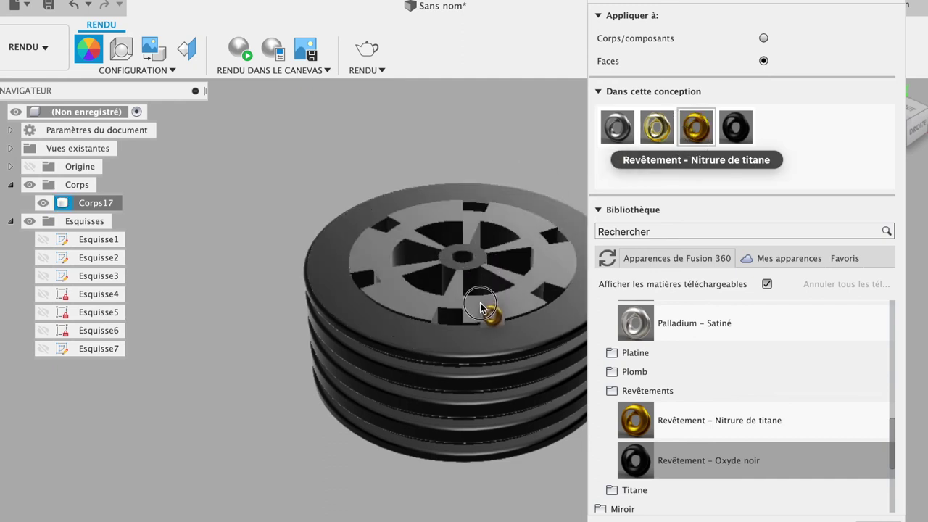
left_click_drag(475, 263, 480, 301)
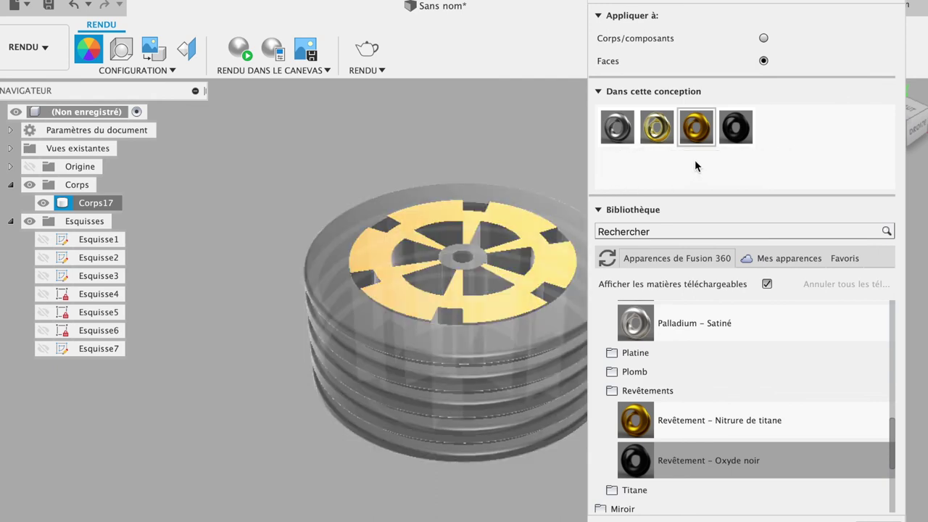
mouse_move(696, 132)
left_mouse_down()
mouse_move(472, 263)
mouse_move(456, 255)
left_mouse_up()
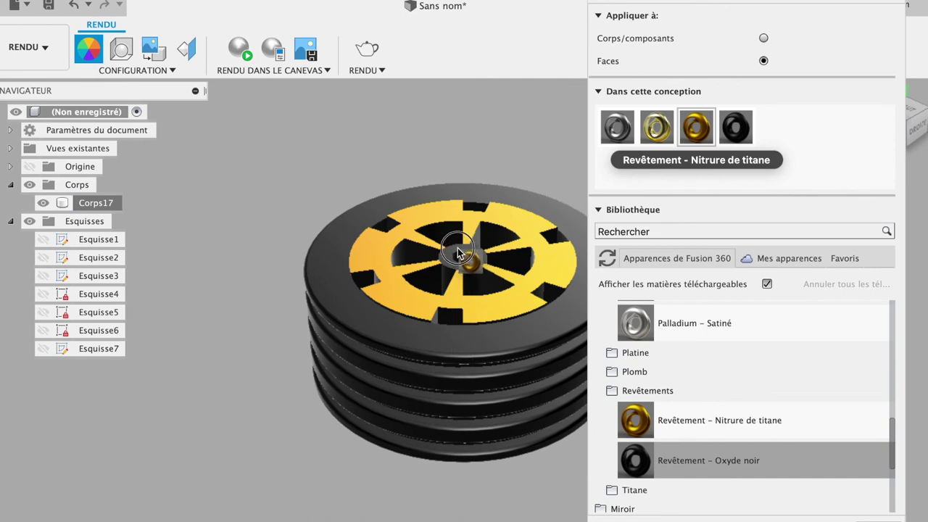
left_click_drag(455, 255, 709, 154)
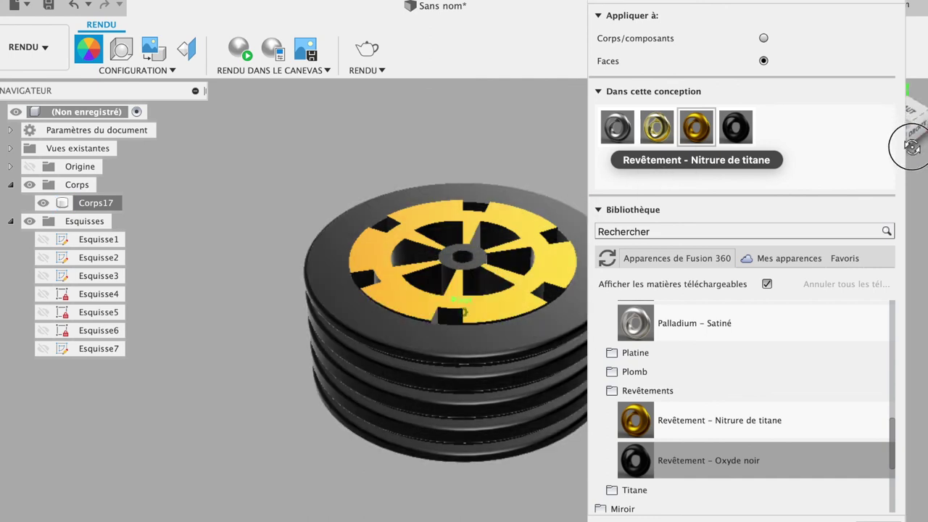
middle_click_drag(906, 137, 880, 168, "shift")
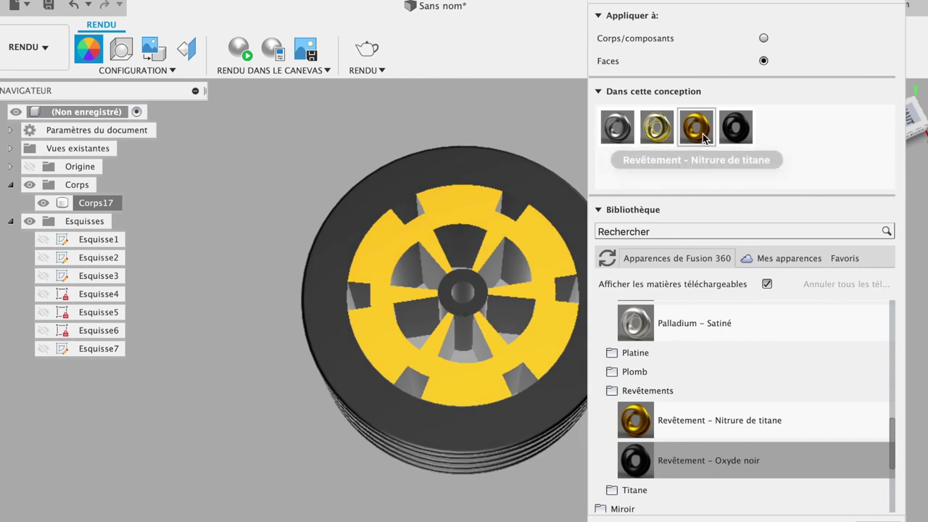
mouse_move(696, 127)
left_mouse_down()
mouse_move(525, 279)
mouse_move(480, 300)
left_mouse_up()
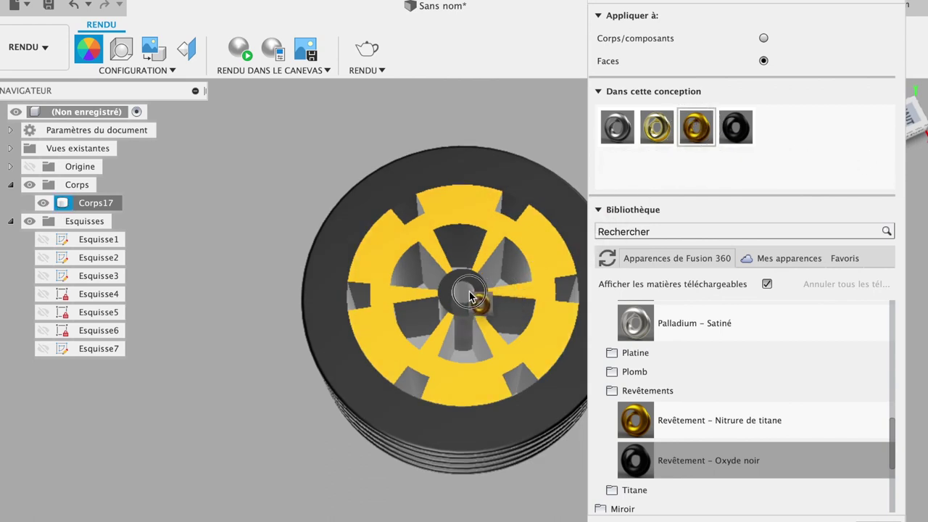
left_click_drag(480, 300, 481, 299)
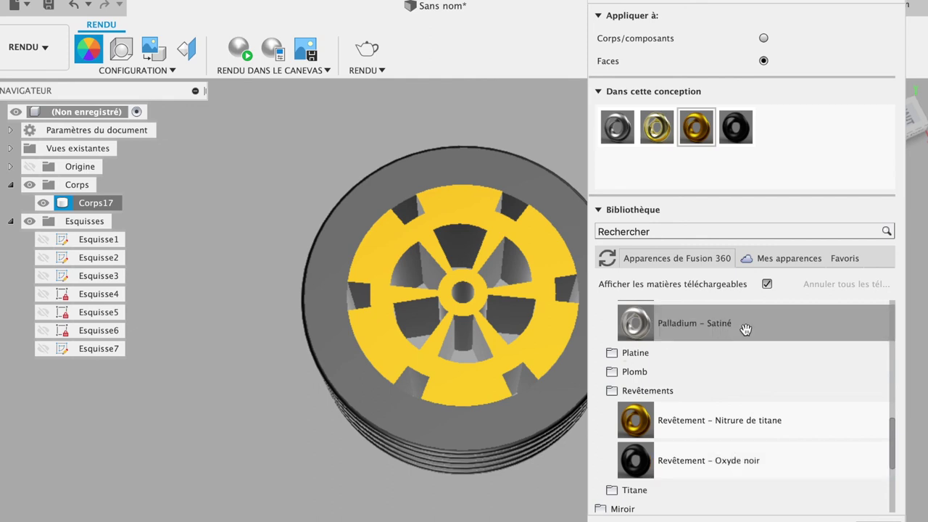
Collapse the Bibliothèque, close the appearance panel and return to the home view
left_click(597, 211)
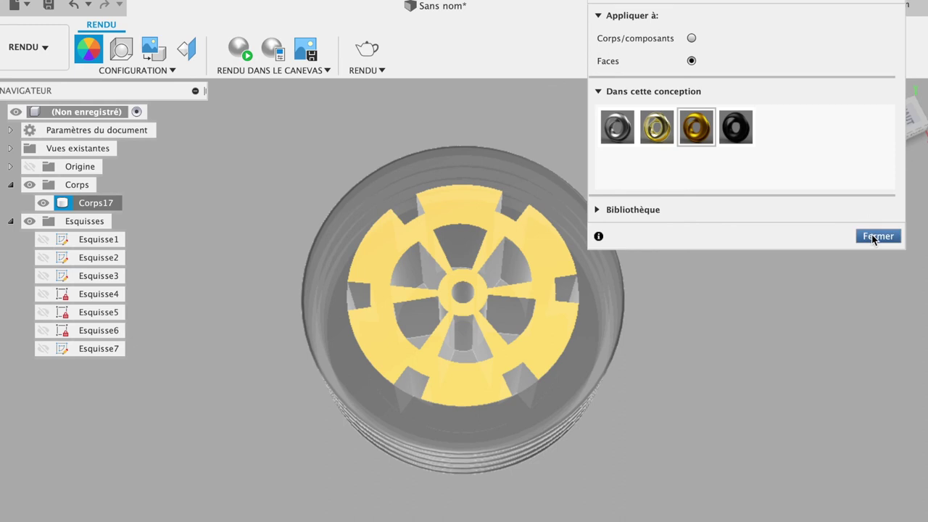
left_click(874, 239)
left_click(878, 92)
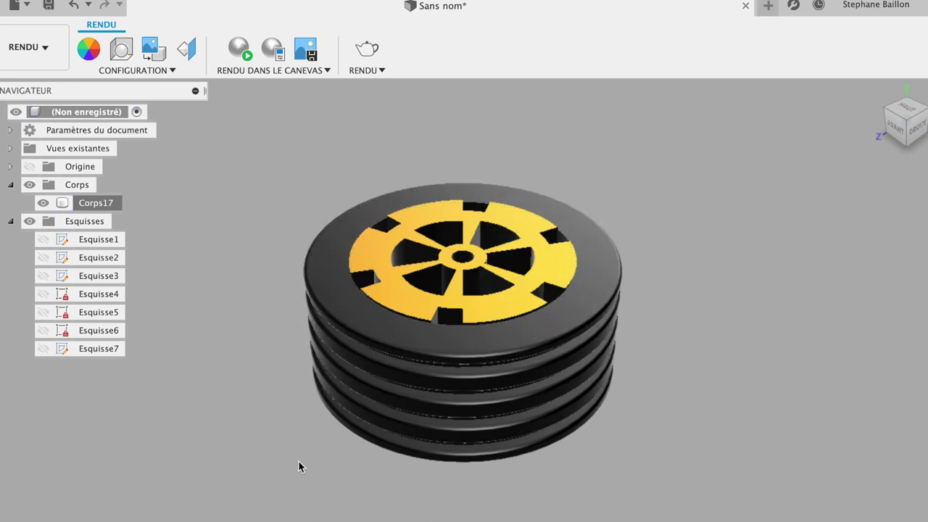
Switch to the Conception design workspace and select the wheel body Corps17
left_click(40, 56)
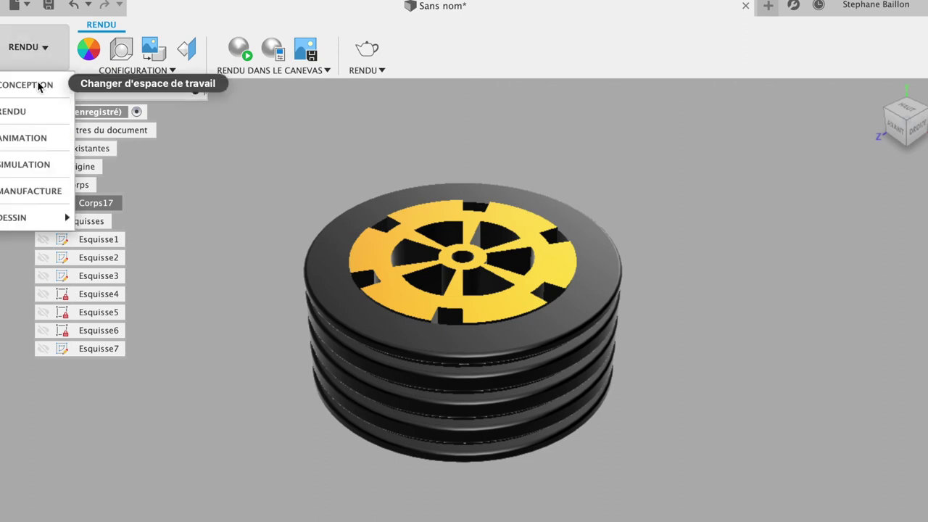
left_click(38, 86)
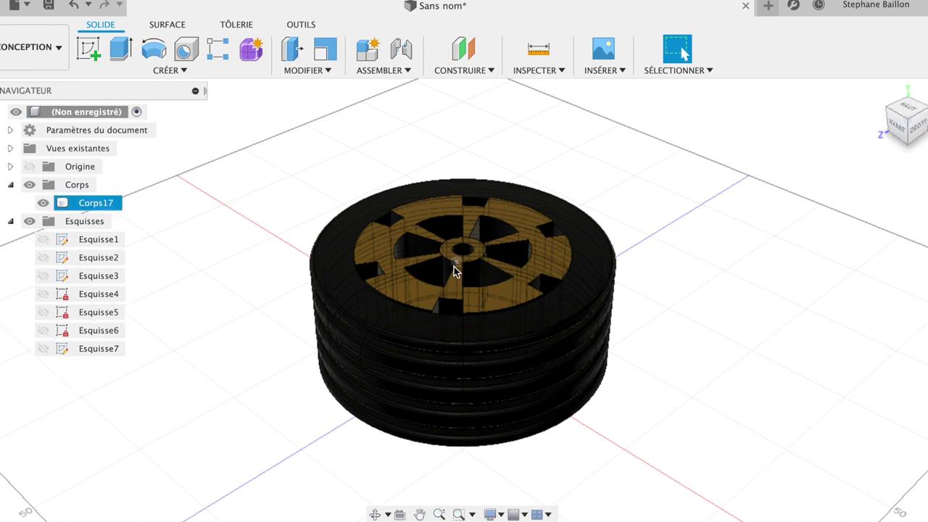
left_click(76, 205)
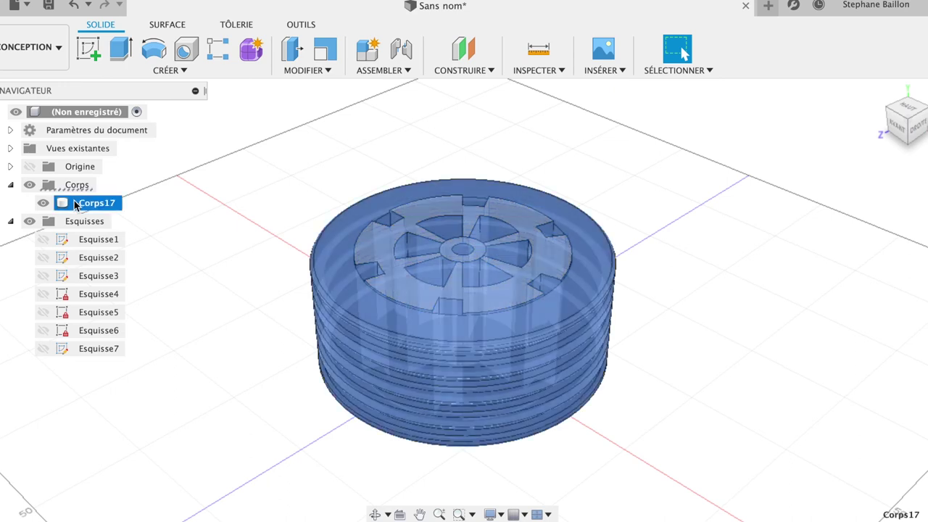
left_click(893, 128)
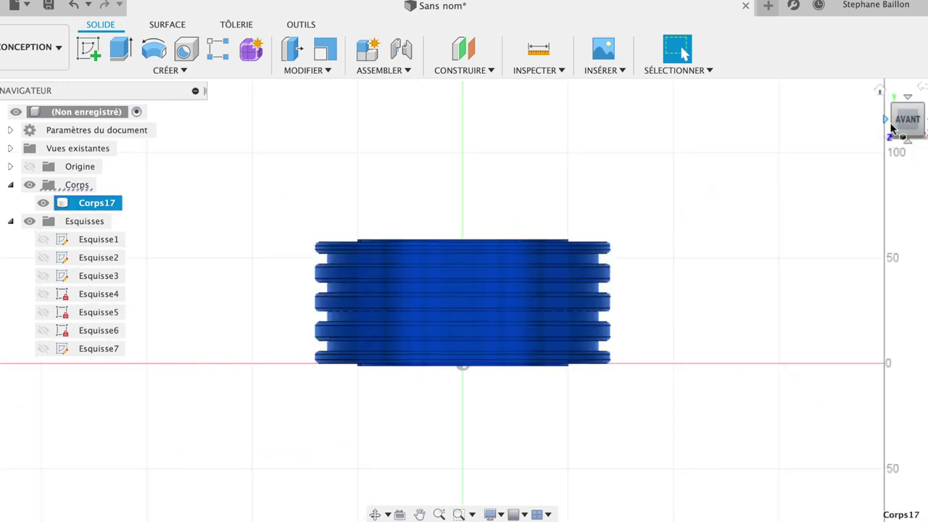
Rotate Corps17 90° about Z with Move/Copy so the wheel stands upright on its tread
key("m")
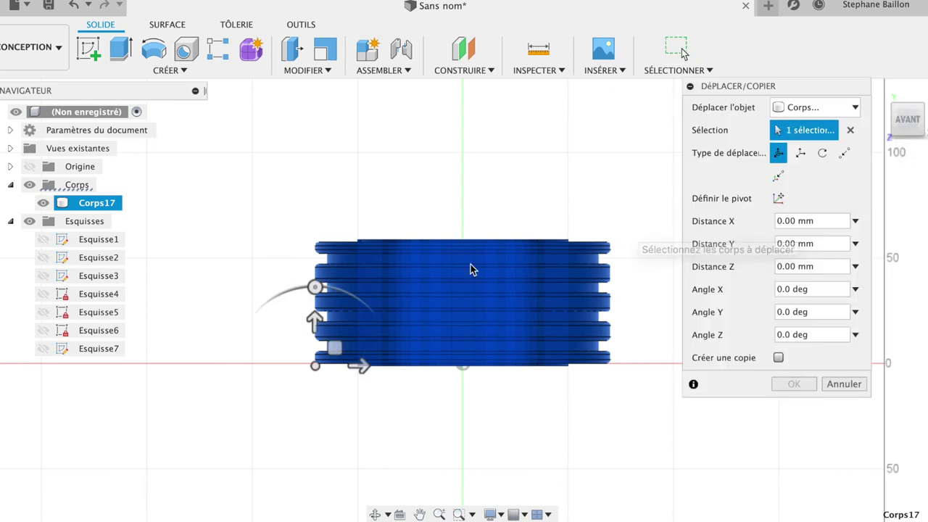
mouse_move(357, 365)
left_mouse_down()
mouse_move(305, 421)
mouse_move(321, 400)
mouse_move(421, 389)
left_mouse_up()
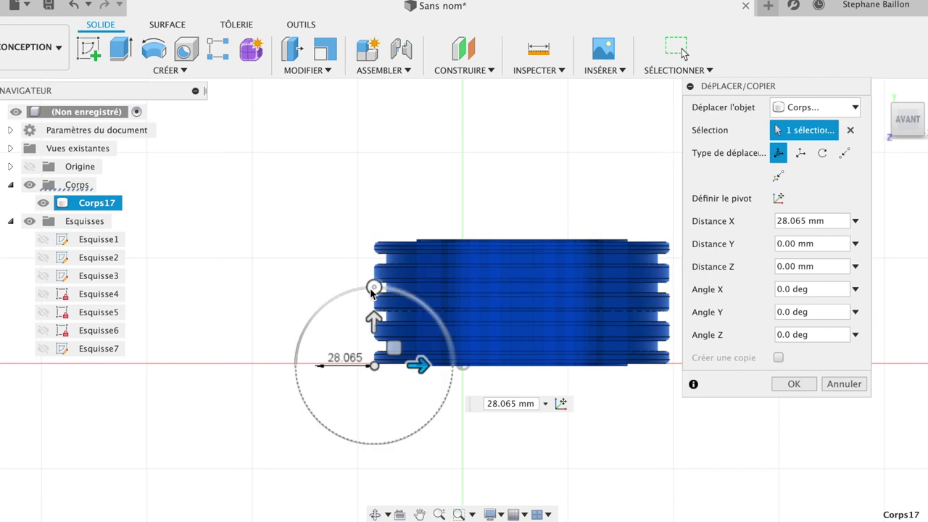
left_click_drag(373, 289, 269, 369)
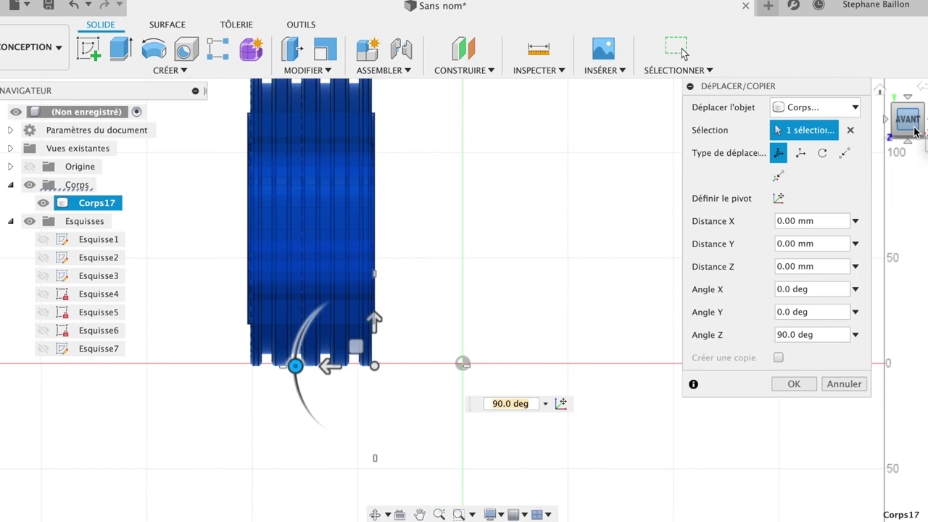
left_click(793, 388)
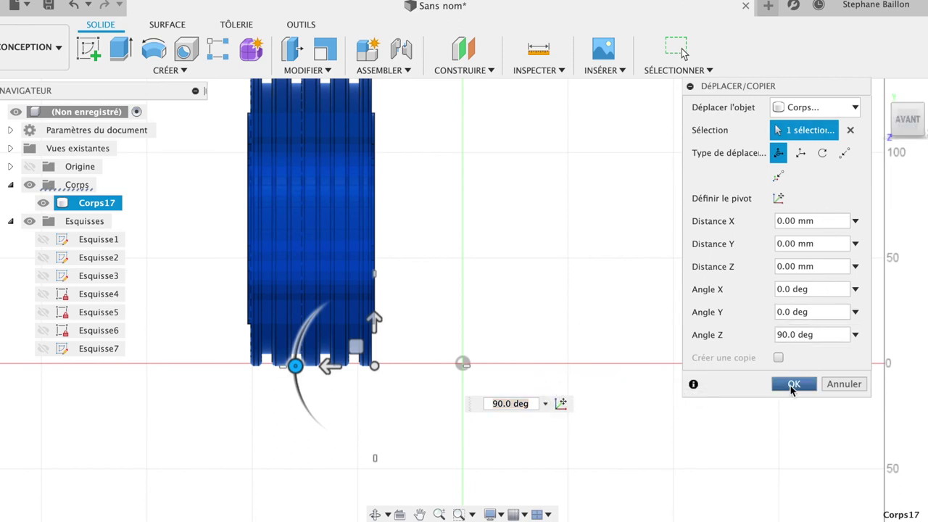
left_click(880, 91)
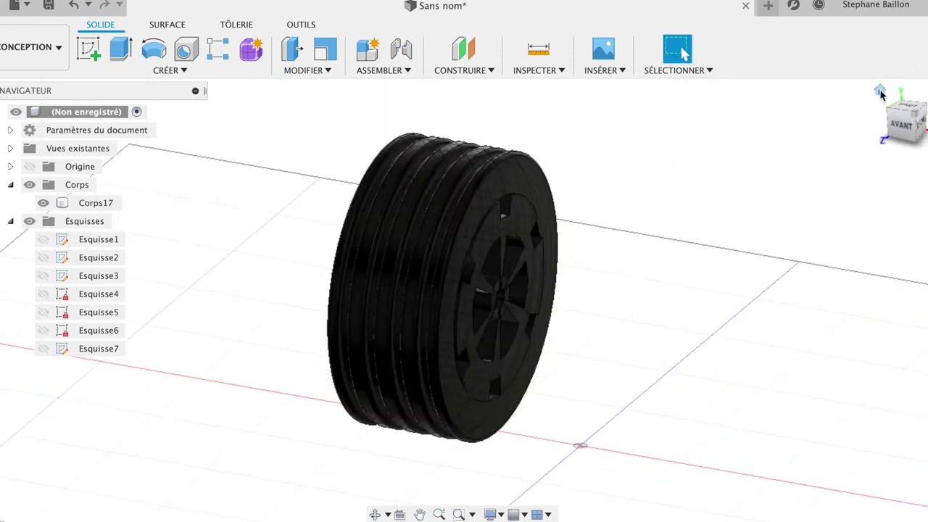
Open the Apparence panel for the wheel body Corps17
left_click(880, 92)
left_click(627, 328)
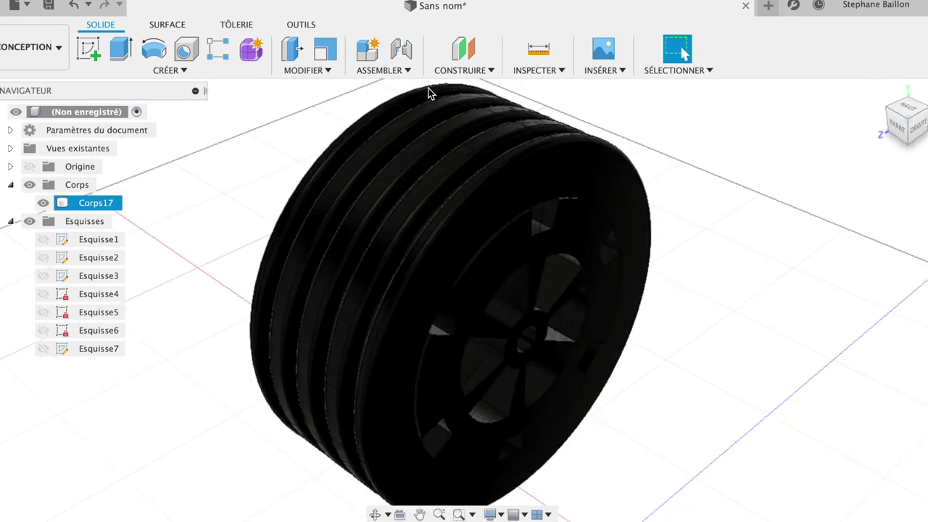
left_click(116, 205)
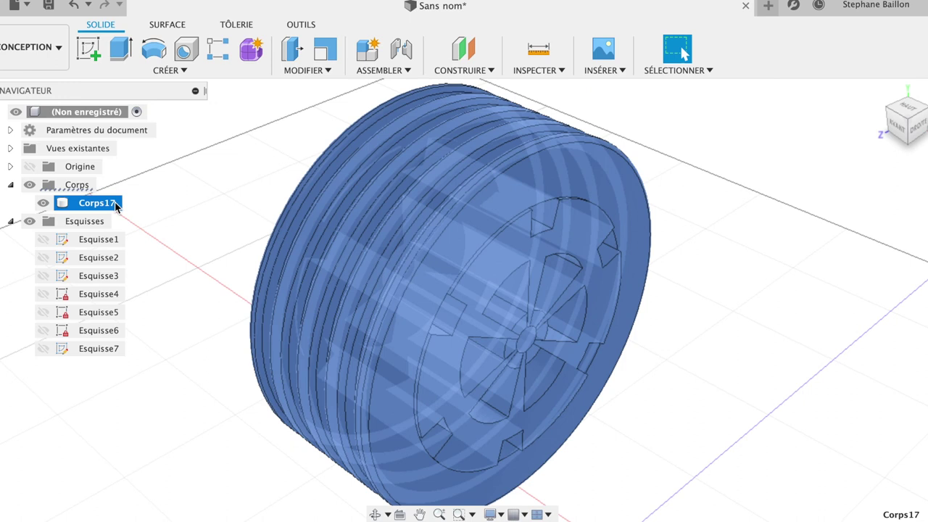
right_click(116, 206)
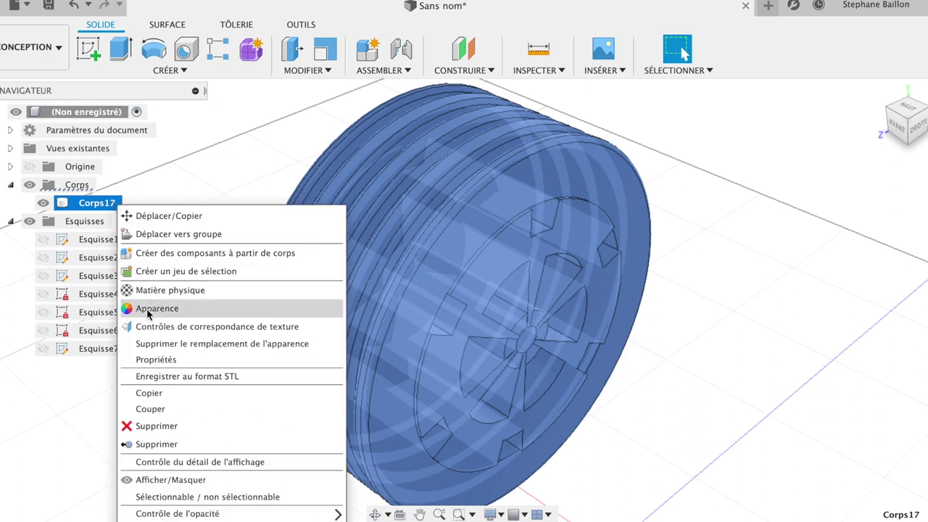
left_click(148, 310)
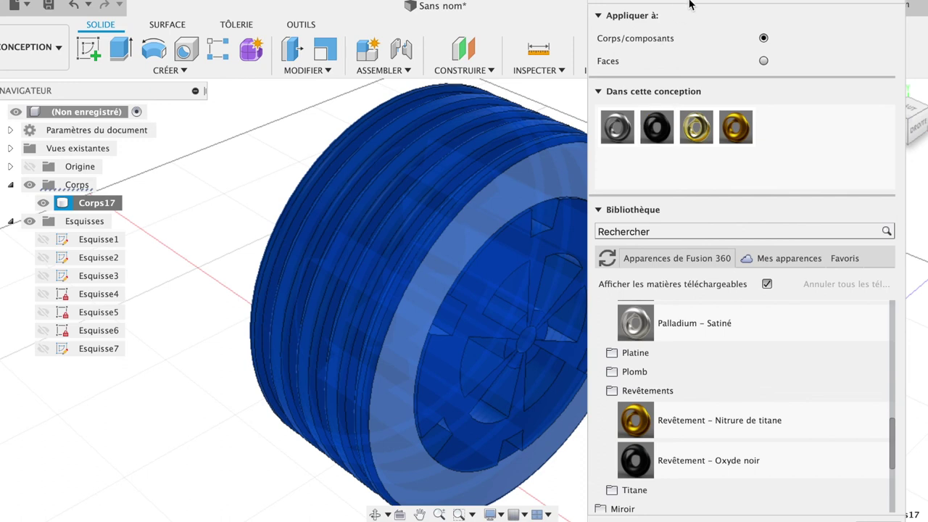
left_click_drag(690, 4, 757, 11)
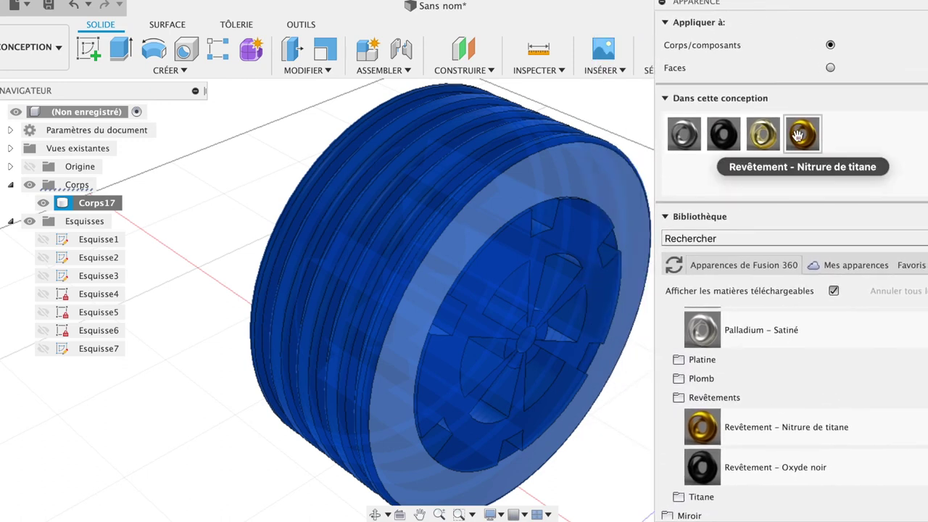
Apply Nitrure de titane to the whole wheel body, keeping existing face appearances
left_click_drag(801, 134, 573, 243)
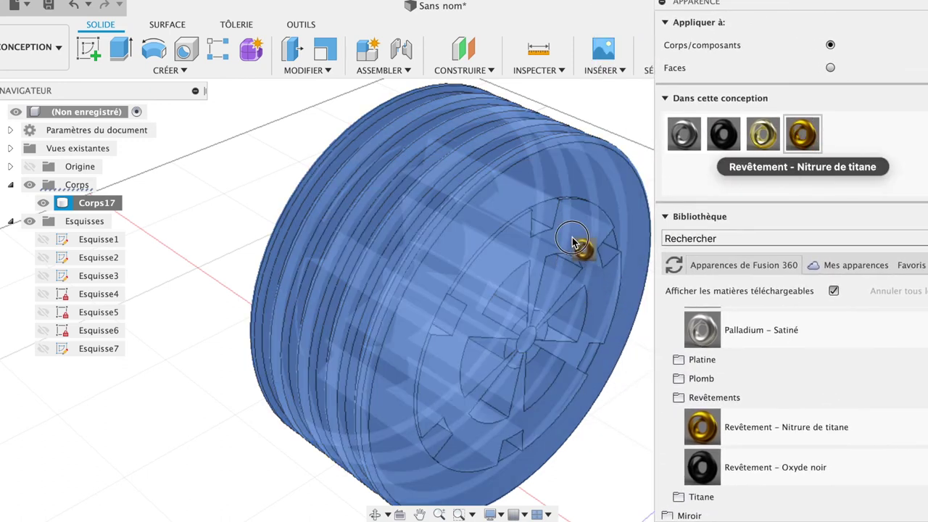
left_click_drag(572, 242, 845, 174)
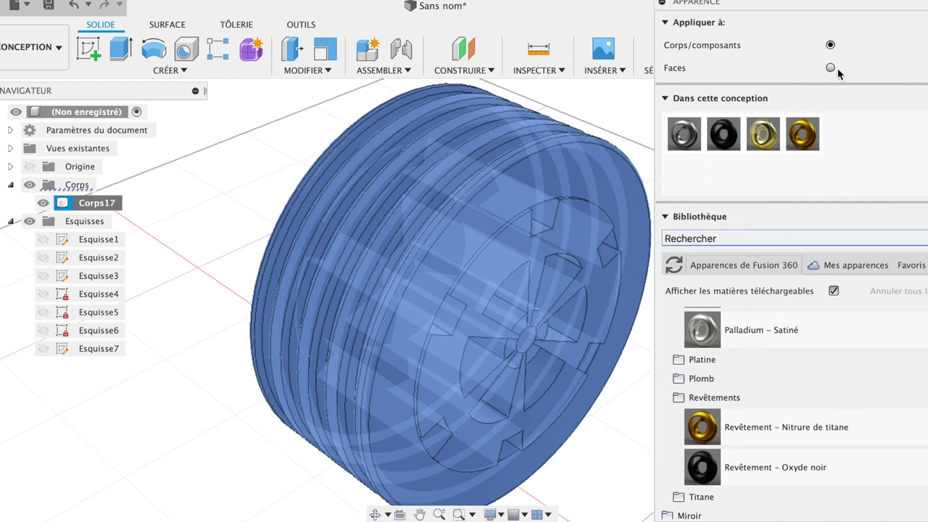
left_click_drag(801, 134, 555, 253)
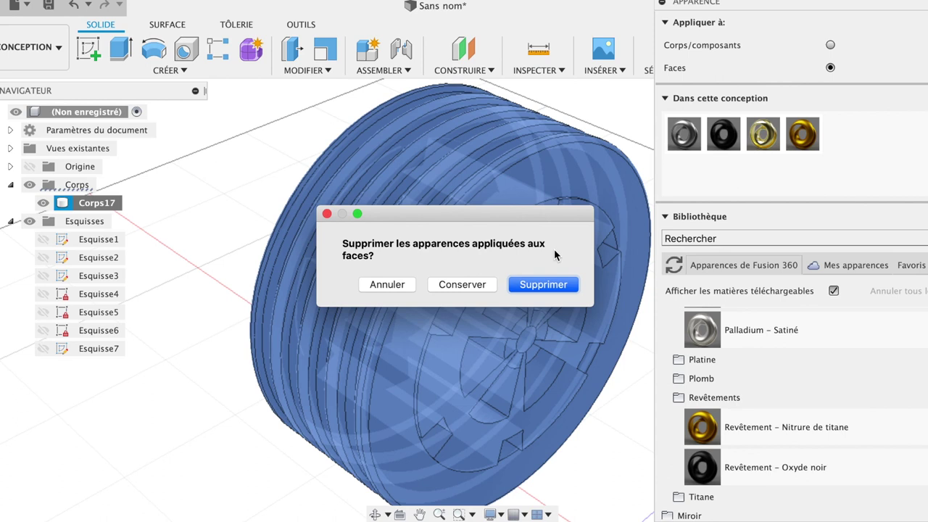
left_click(450, 285)
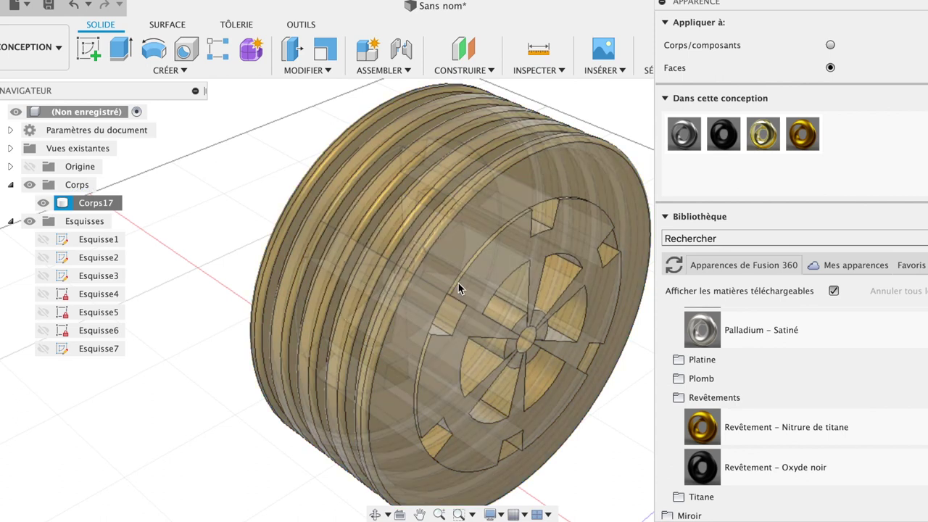
Make the whole wheel Revêtement - Oxyde noir, removing its face-specific appearances
left_click_drag(724, 134, 551, 168)
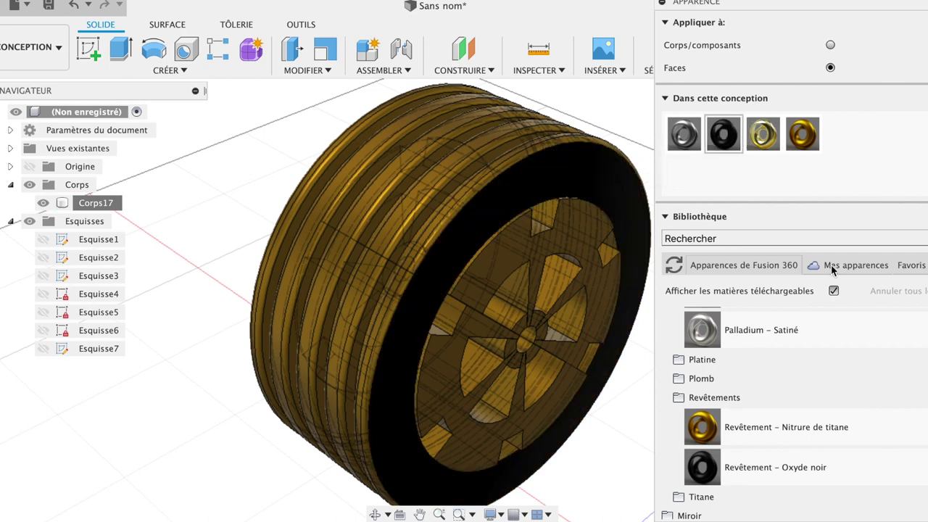
left_click_drag(731, 135, 497, 141)
left_click_drag(724, 133, 477, 128)
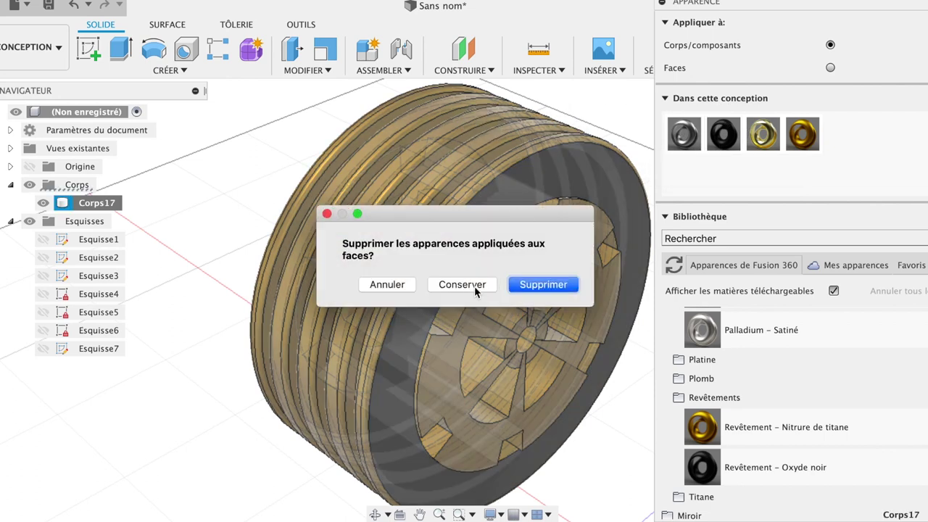
left_click(555, 286)
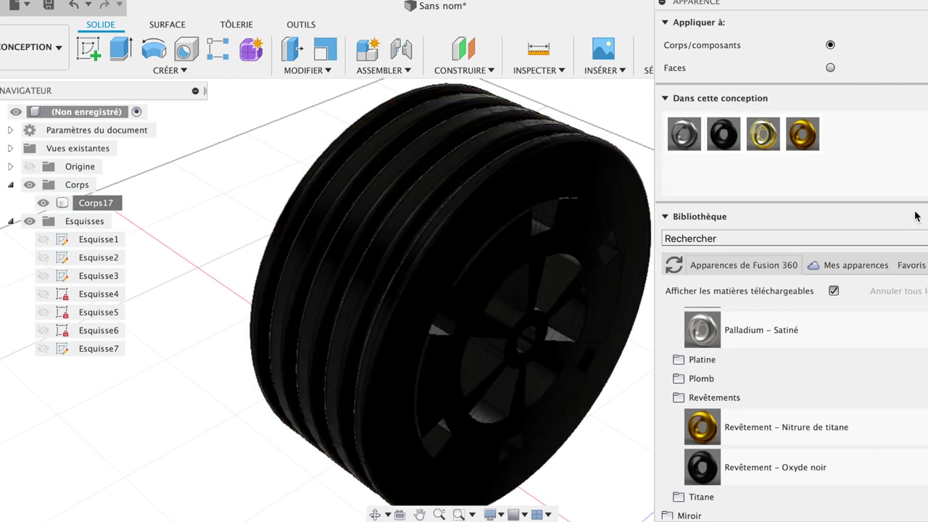
mouse_move(802, 133)
left_mouse_down()
mouse_move(584, 259)
mouse_move(829, 269)
left_mouse_up()
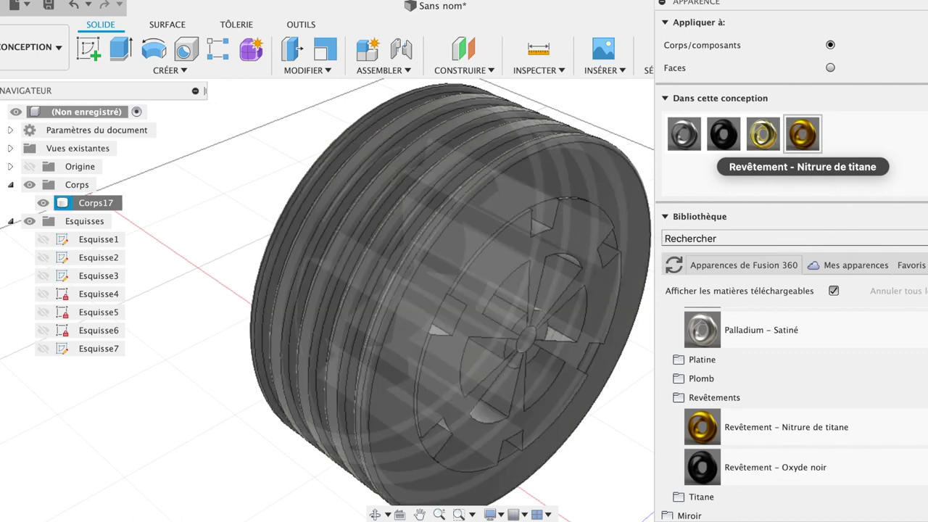
Set Appliquer à to Faces and apply the gold finish to the hub face
left_click(831, 67)
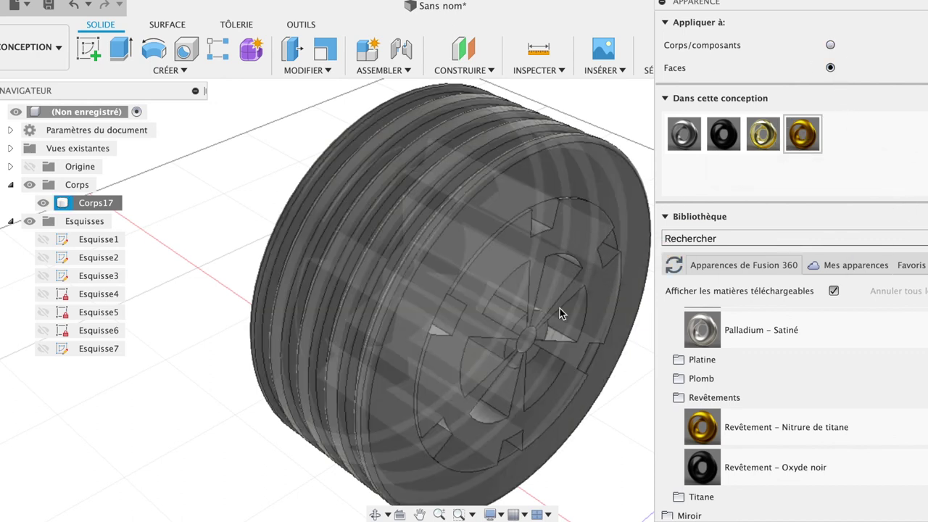
scroll(560, 308, "up", 3)
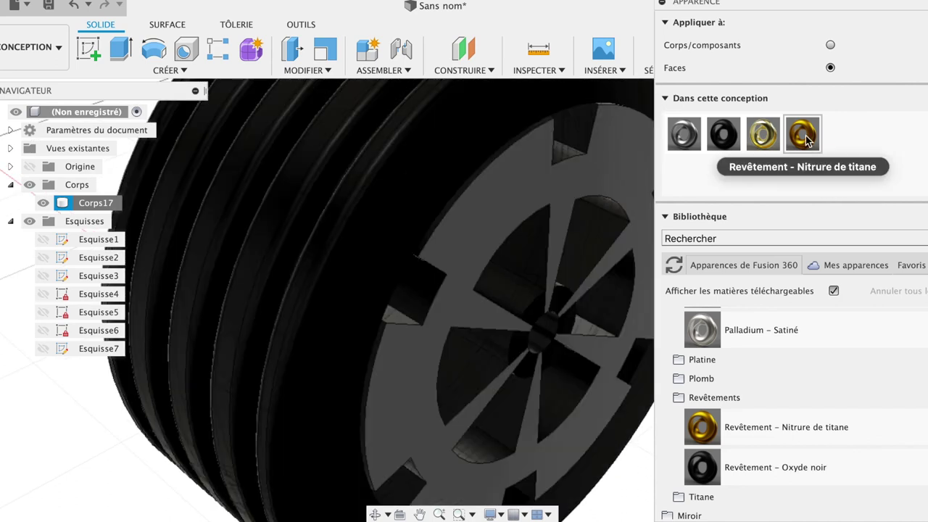
mouse_move(767, 141)
left_mouse_down()
mouse_move(570, 274)
mouse_move(620, 167)
left_mouse_up()
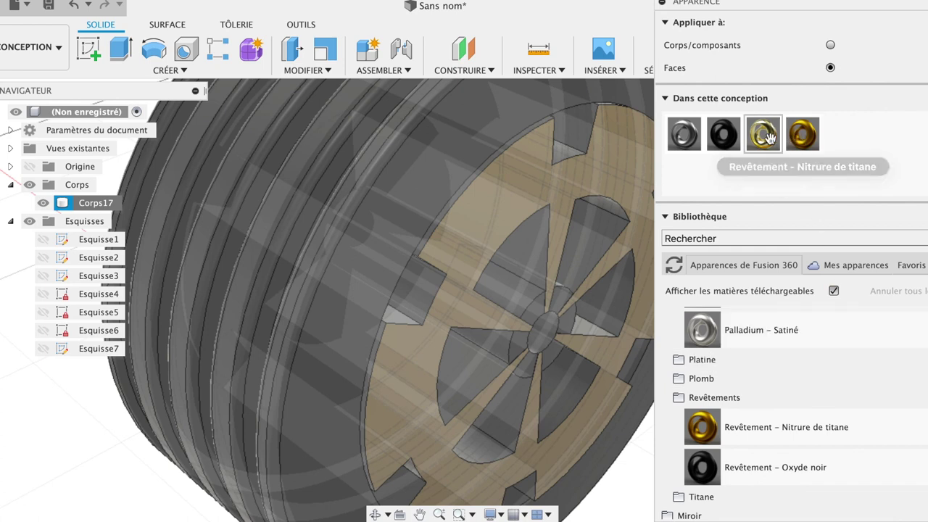
Give the hub's centre ring the Or - Poli polished gold finish
left_click_drag(763, 134, 570, 323)
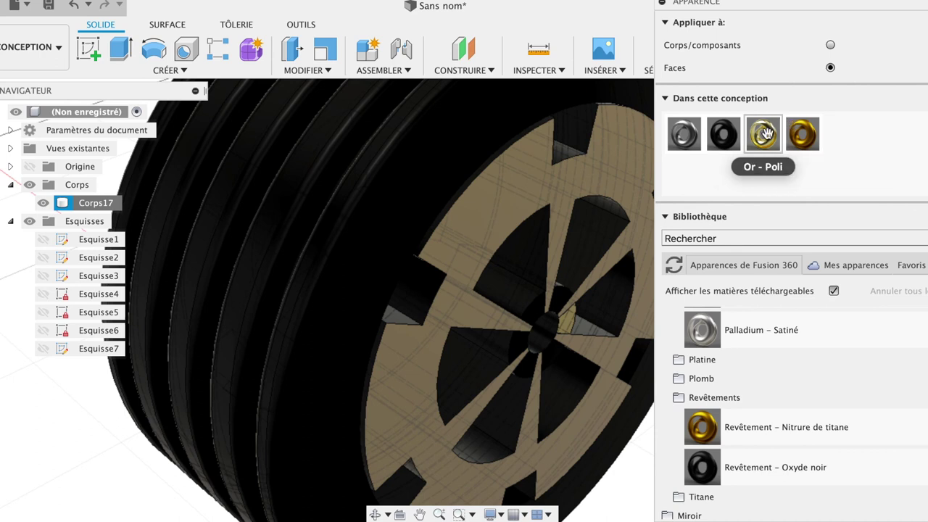
left_click_drag(762, 134, 560, 301)
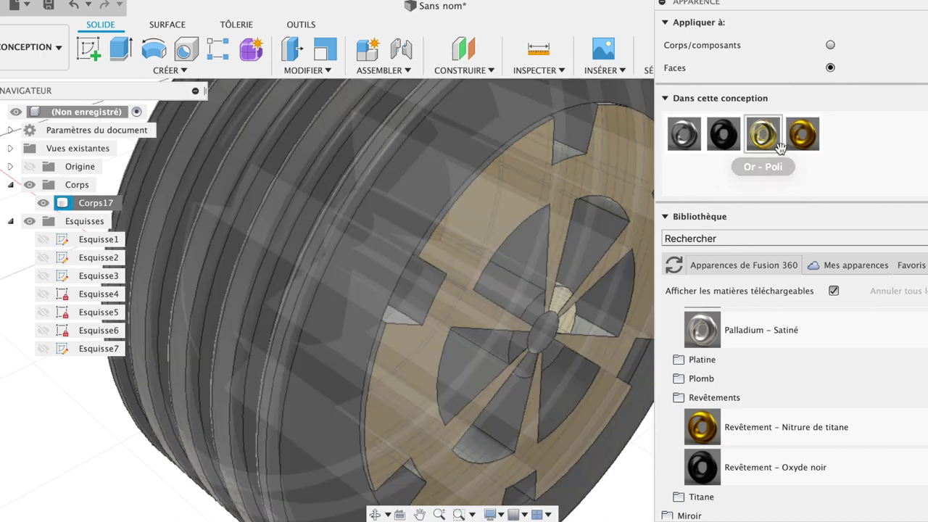
left_click_drag(763, 134, 535, 313)
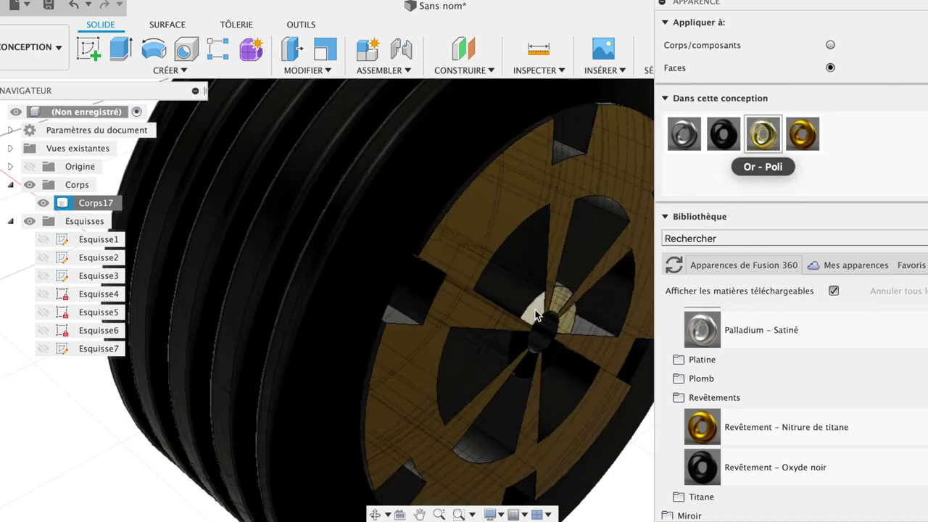
left_click_drag(763, 134, 524, 354)
left_click_drag(772, 139, 549, 360)
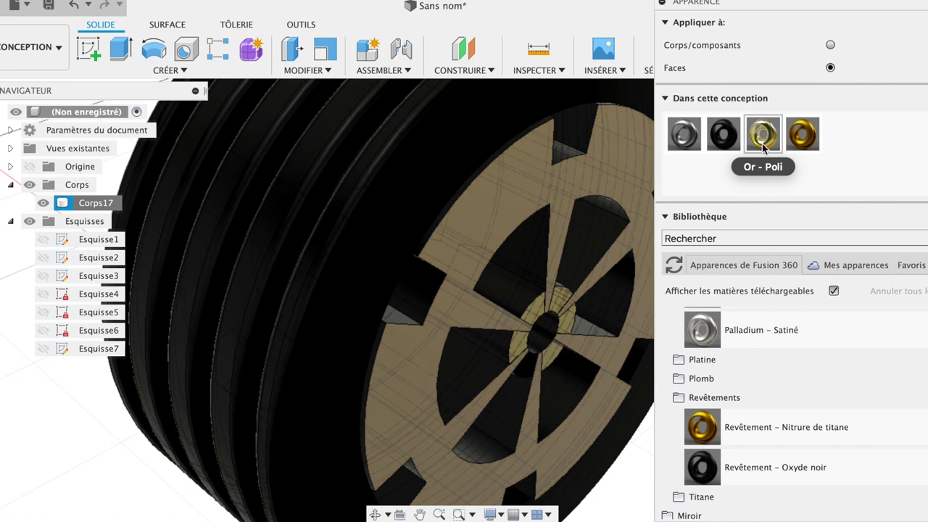
left_click_drag(762, 141, 533, 367)
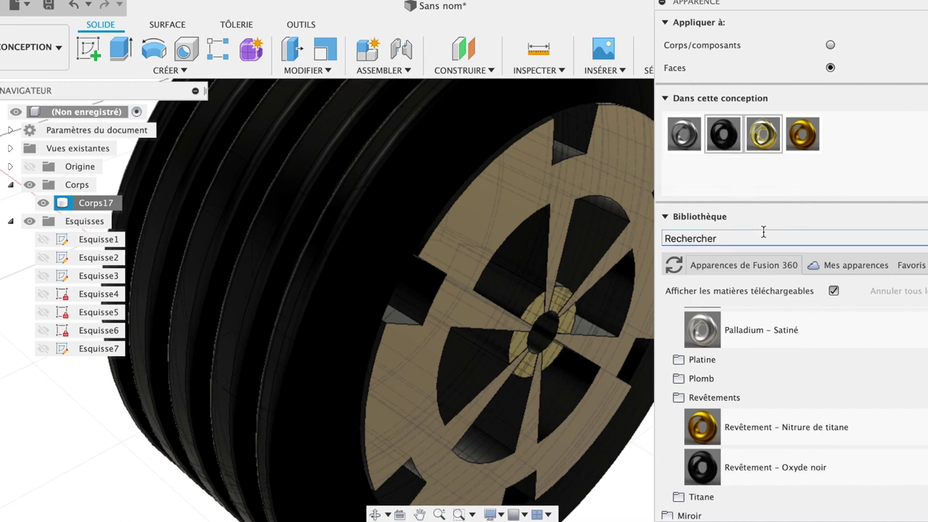
Collapse the appearance list, close the Apparence panel and return to the home view
left_click(666, 100)
key("Escape")
left_click(880, 90)
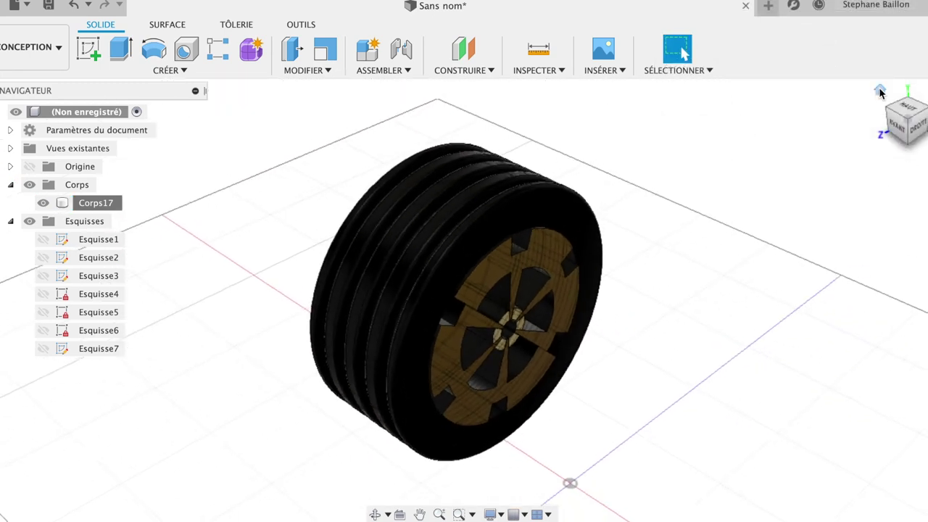
Show the wheel from the right in the Rendu workspace and capture a screenshot of it
left_click(37, 53)
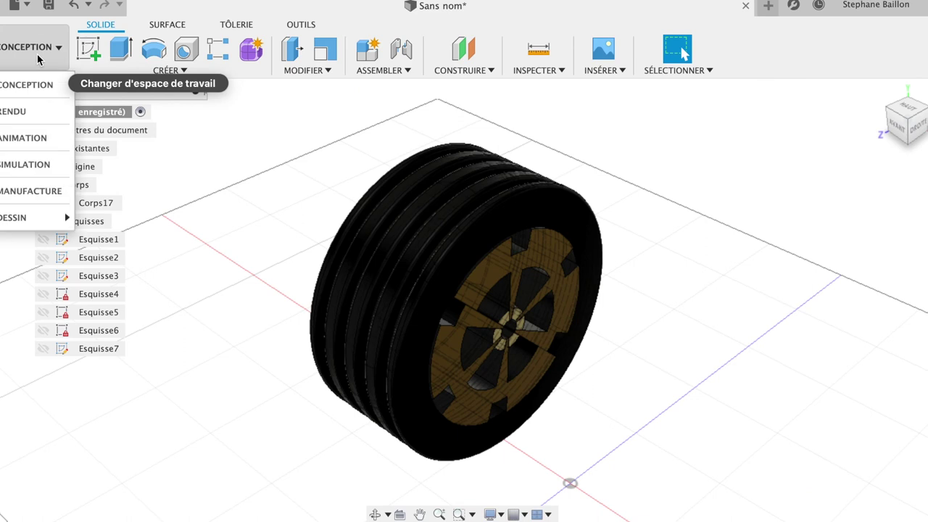
left_click(28, 111)
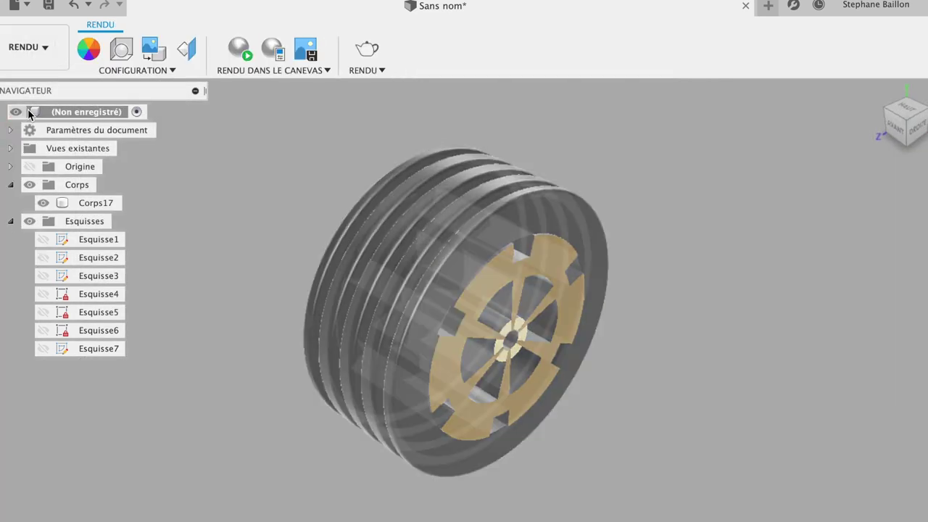
left_click(916, 132)
mouse_move(821, 91)
middle_mouse_down("shift")
mouse_move(752, 118)
mouse_move(754, 141)
mouse_move(788, 155)
mouse_move(816, 153)
mouse_move(806, 97)
mouse_move(827, 102)
mouse_move(803, 107)
mouse_move(837, 100)
mouse_move(835, 55)
mouse_move(824, 82)
mouse_move(771, 141)
mouse_move(801, 164)
mouse_move(776, 151)
mouse_move(780, 123)
mouse_move(805, 107)
middle_mouse_up("shift")
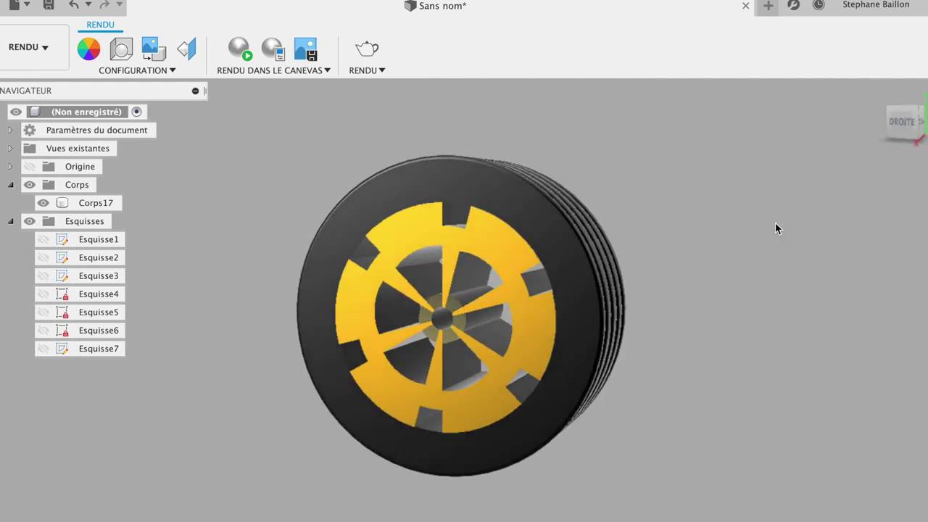
key("super+shift+4")
left_click_drag(251, 131, 656, 485)
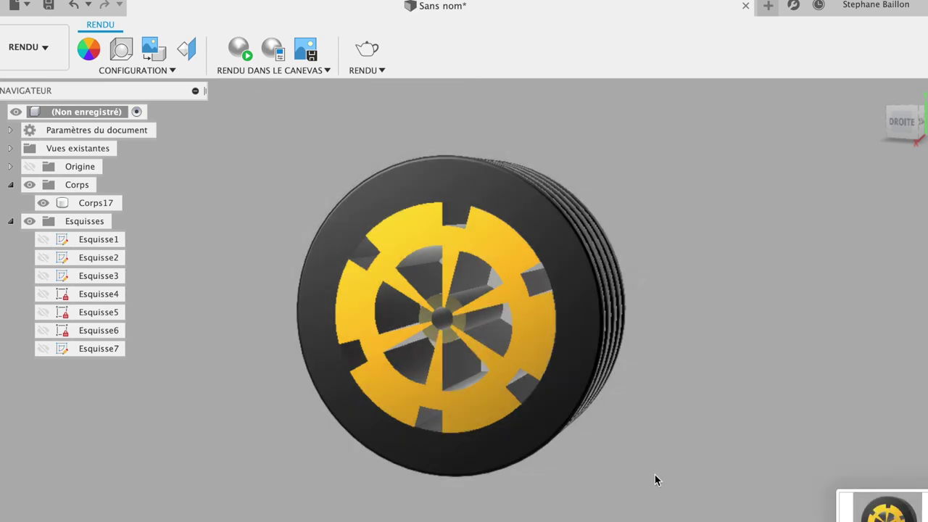